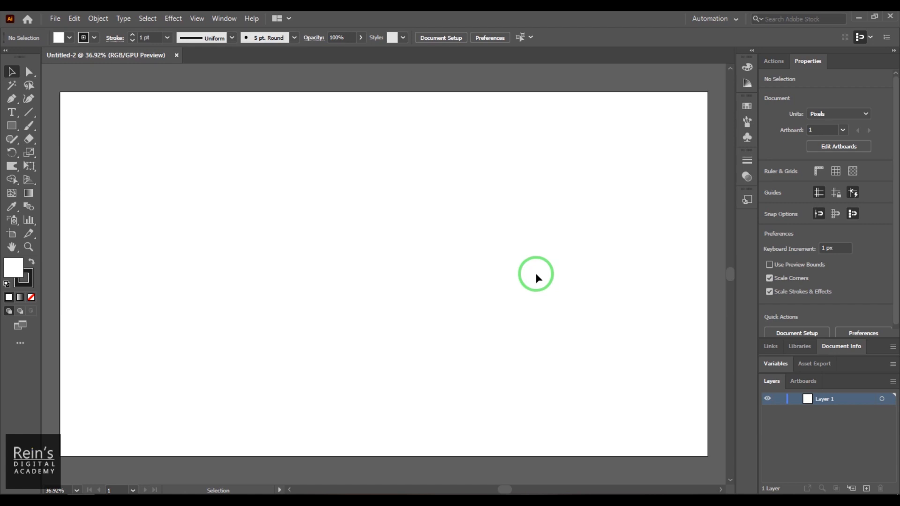
Draw a hexagon with the Polygon Tool: Radius 100 px, 6 sides
left_click(23, 127)
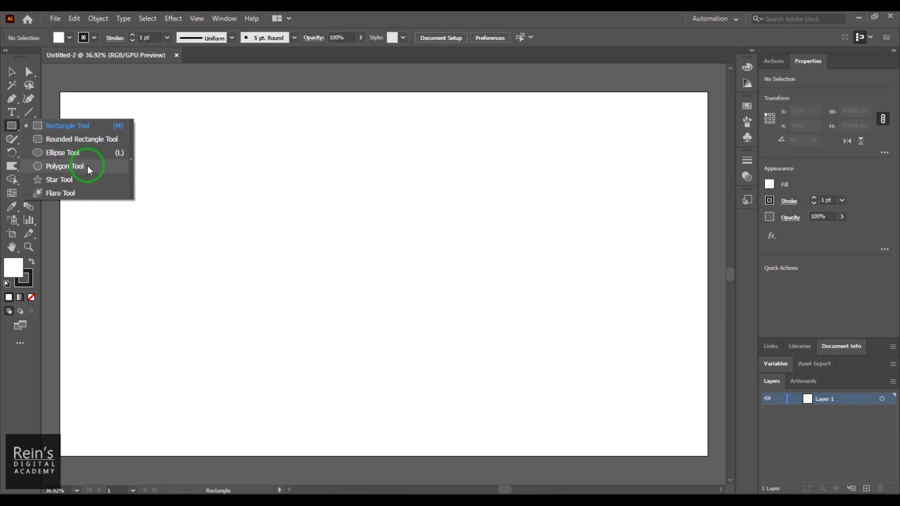
left_click(87, 166)
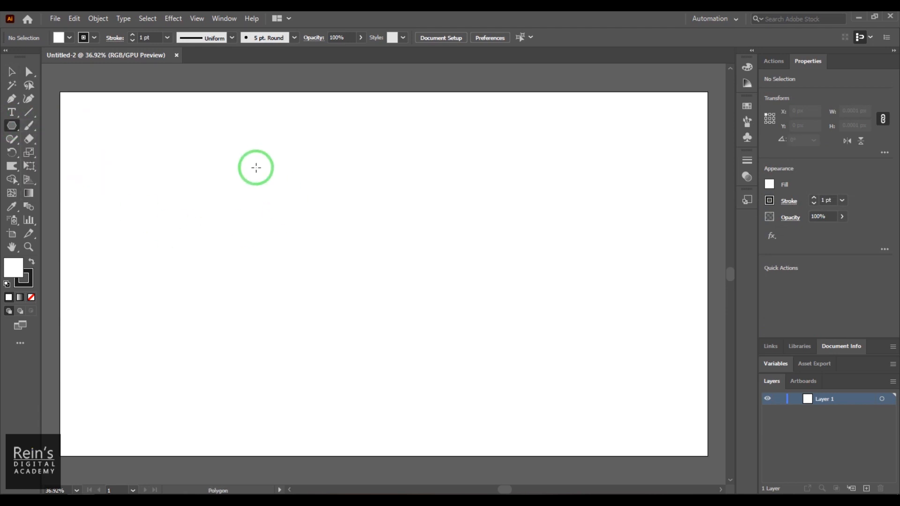
left_click(269, 190)
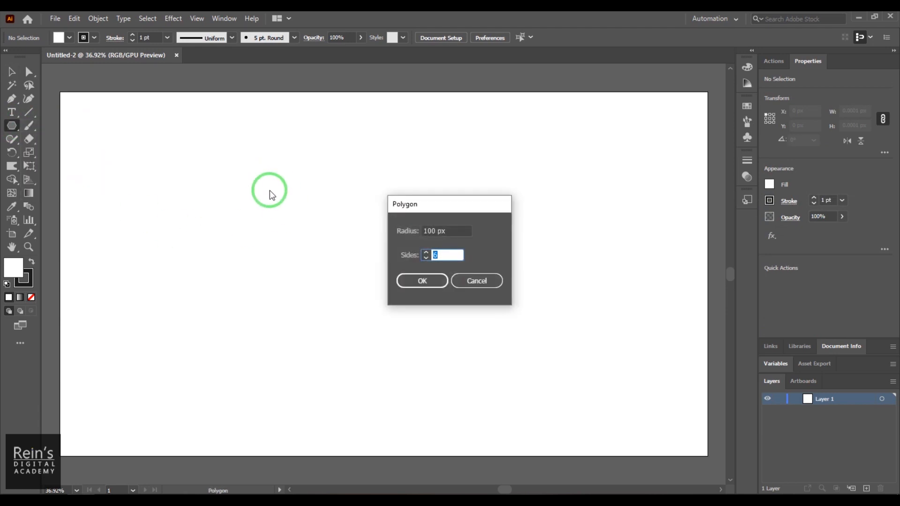
left_click_drag(431, 215, 524, 133)
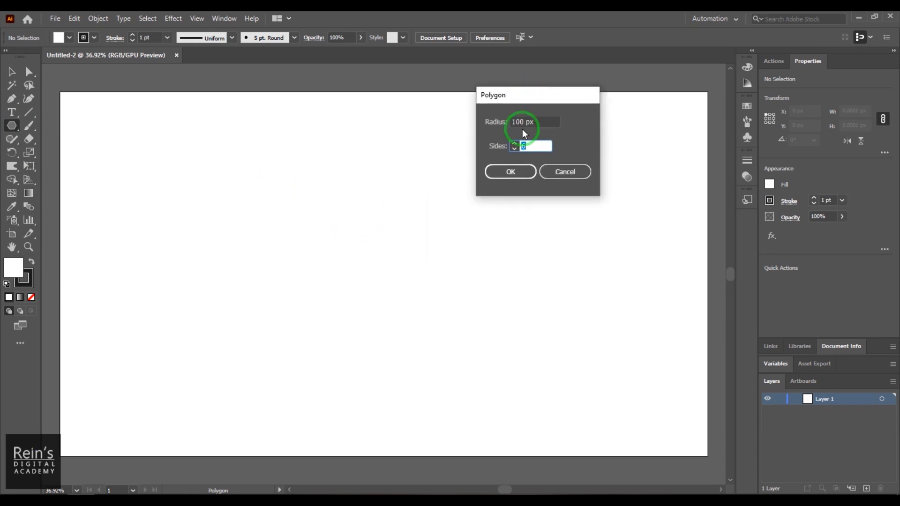
double_click(513, 122)
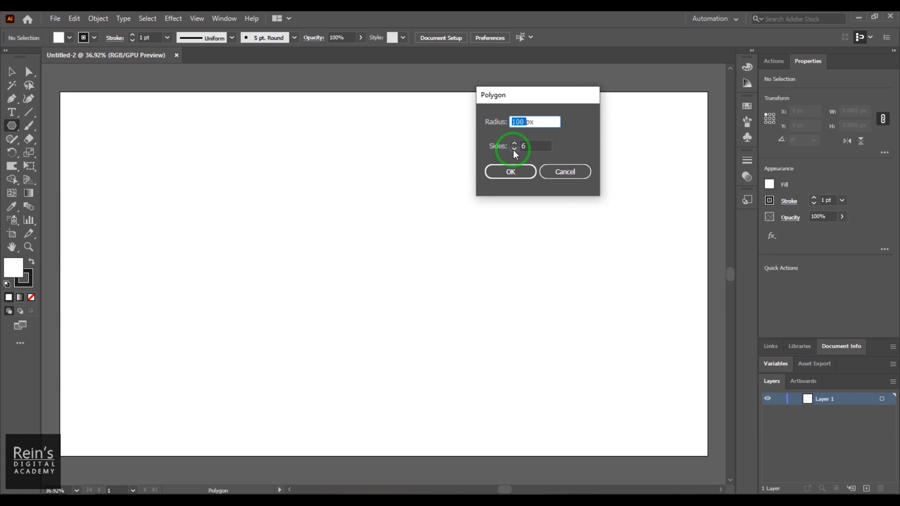
left_click(510, 172)
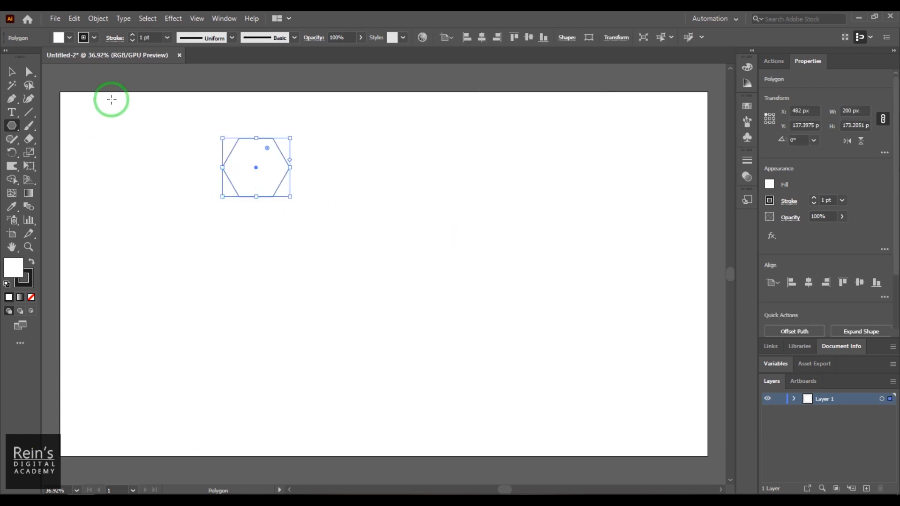
Try a pink fill and a 13 pt stroke on the hexagon
left_click(70, 38)
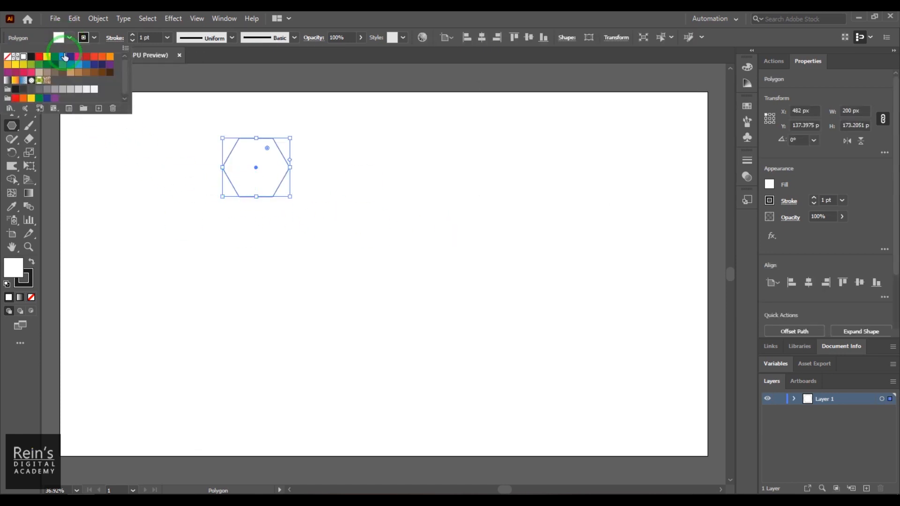
left_click(78, 57)
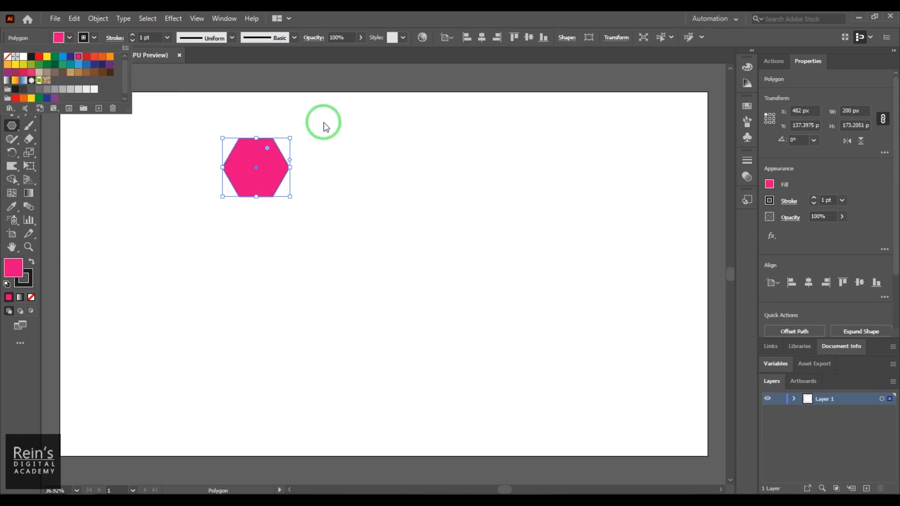
left_click(143, 36)
type("13")
key("Return")
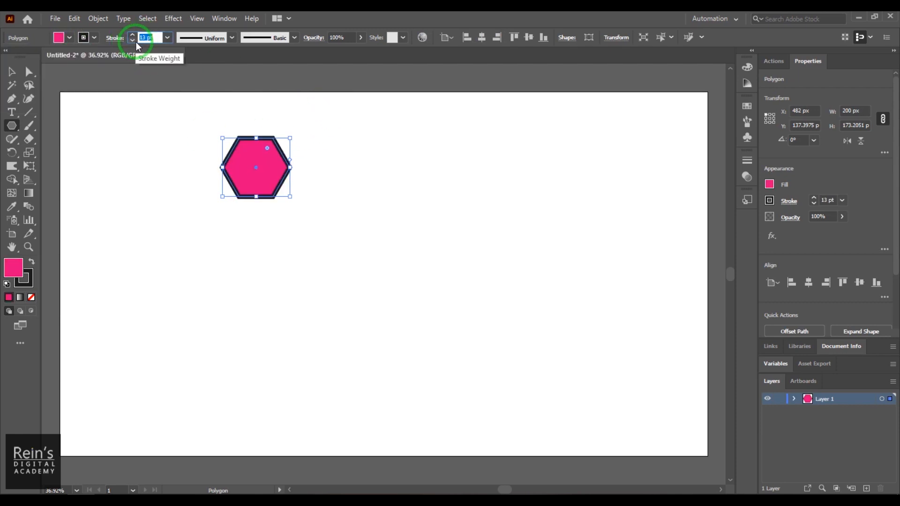
Move the hexagon to the artboard's top-left corner
left_click(15, 70)
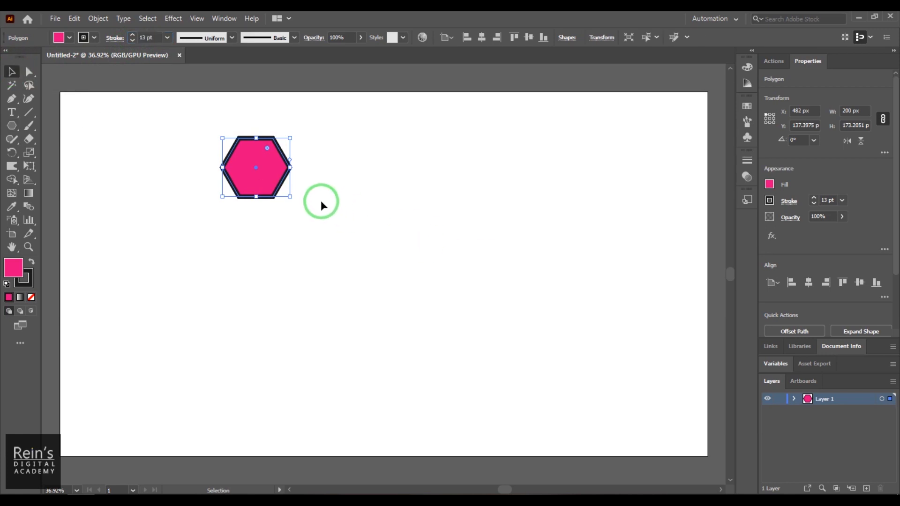
left_click(293, 187)
key("z")
left_click_drag(261, 160, 239, 137)
key("space")
left_click_drag(246, 203, 381, 222)
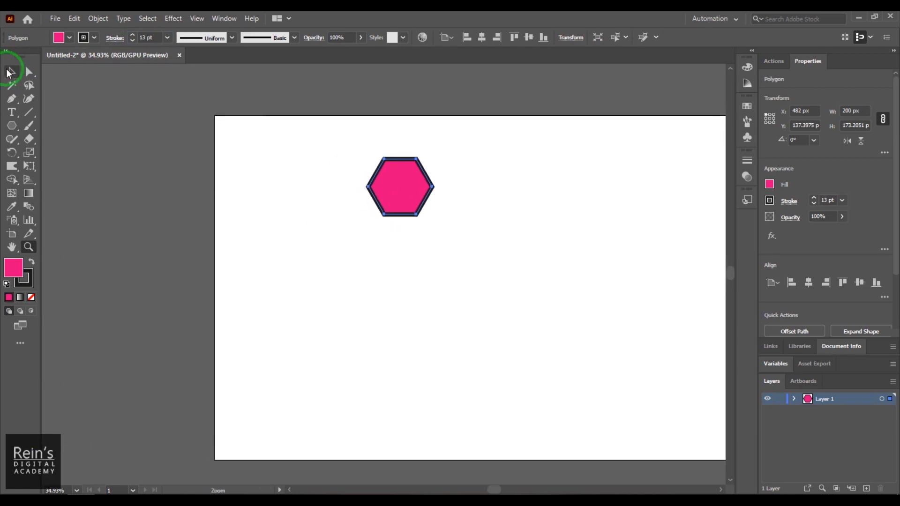
left_click(9, 71)
left_click_drag(354, 169, 232, 145)
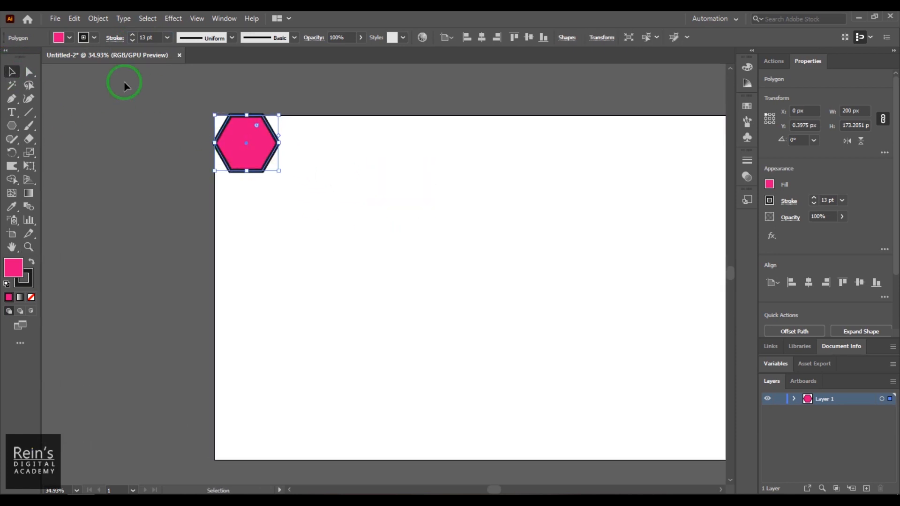
Set the hexagon's fill to None and its stroke weight back to 1 pt
left_click(70, 37)
left_click(8, 57)
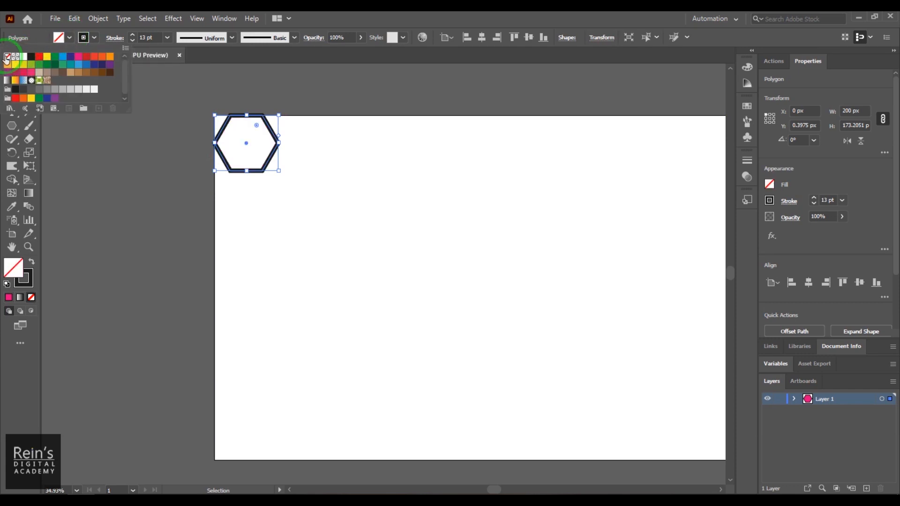
left_click(92, 39)
left_click(140, 37)
left_click_drag(147, 38, 119, 38)
type("1")
key("Return")
Zoom in on the hexagon in the artboard's top-left corner
left_click(324, 74)
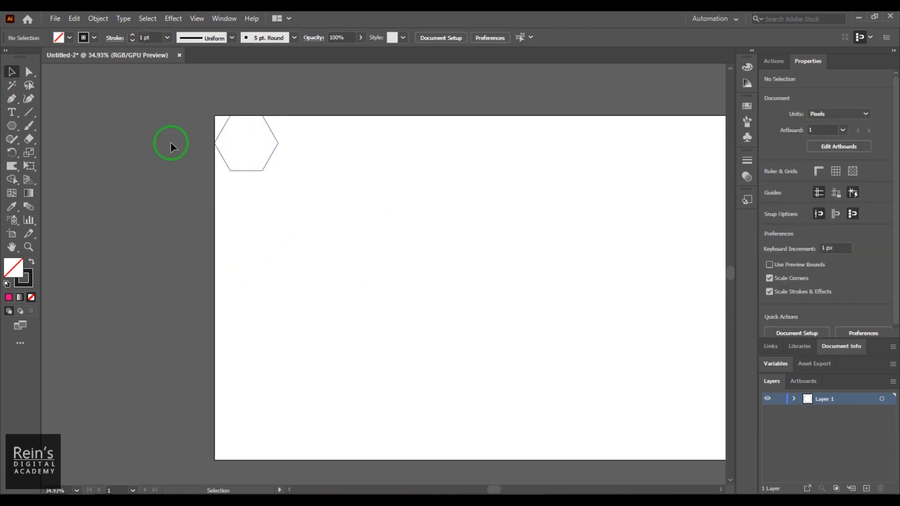
key("z")
left_click_drag(225, 106, 428, 267)
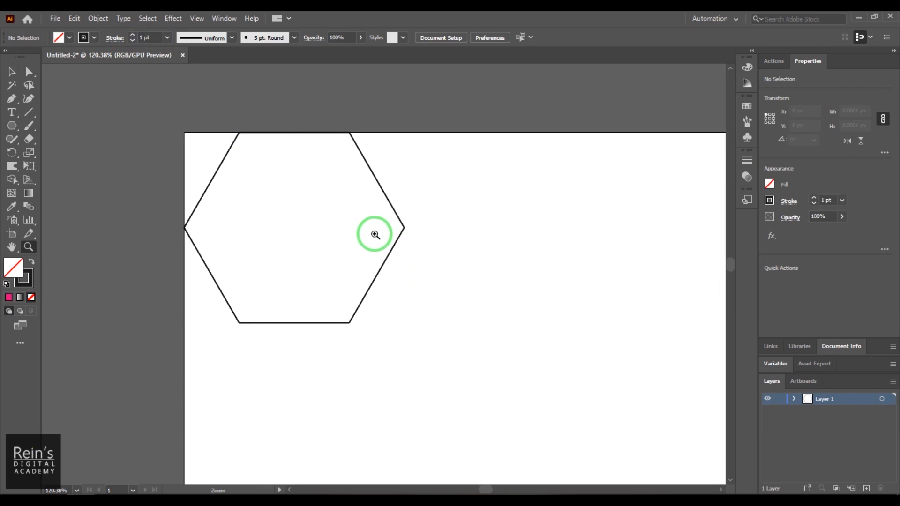
left_click(12, 72)
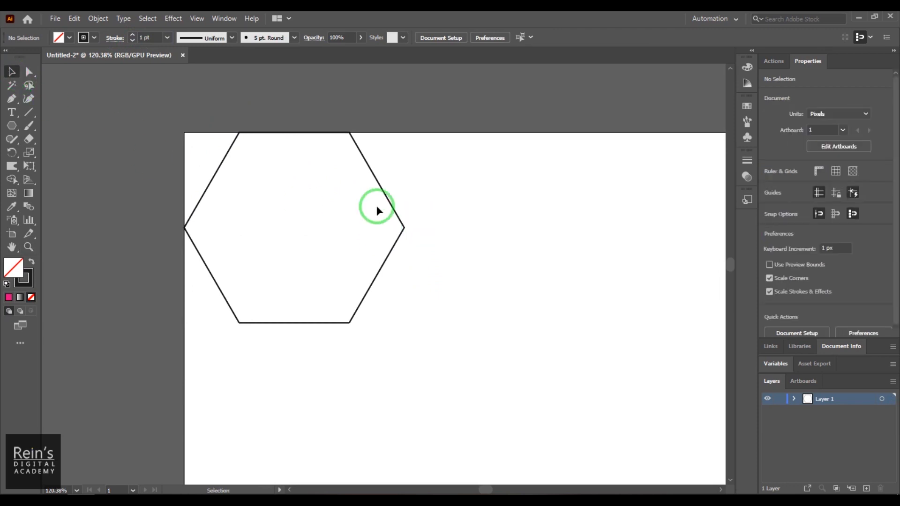
left_click_drag(376, 205, 511, 314)
left_click(510, 308)
Try a 100 by 100 px circle with the Ellipse Tool, then delete it
left_click(11, 125)
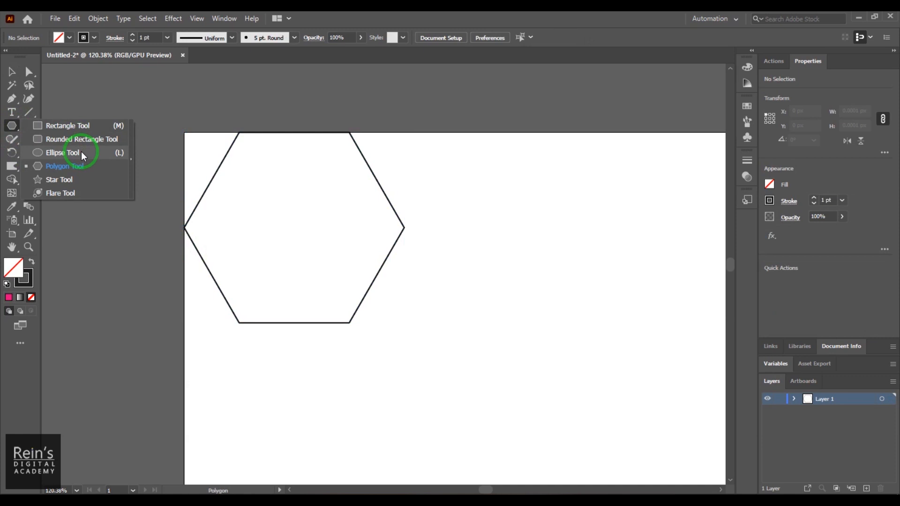
left_click(83, 154)
left_click_drag(519, 209, 691, 381)
key("ctrl+z")
left_click(542, 267)
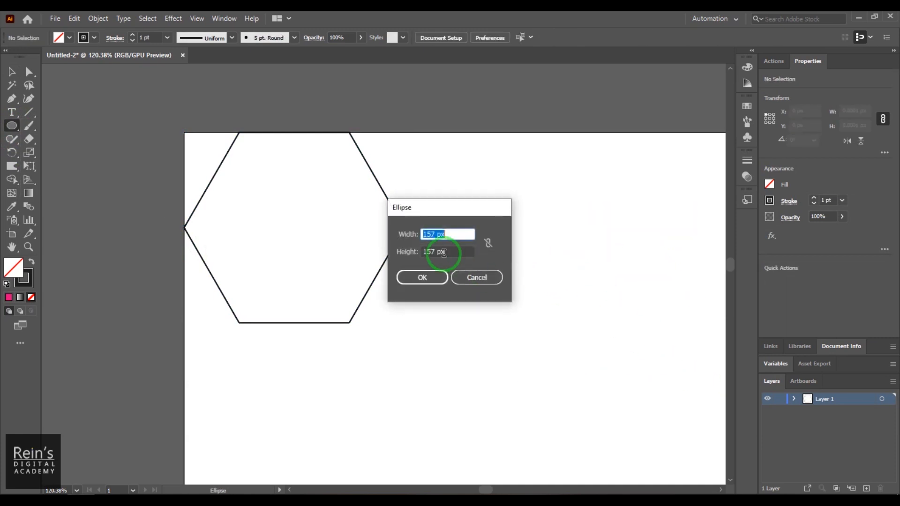
type("100")
key("Tab")
type("100")
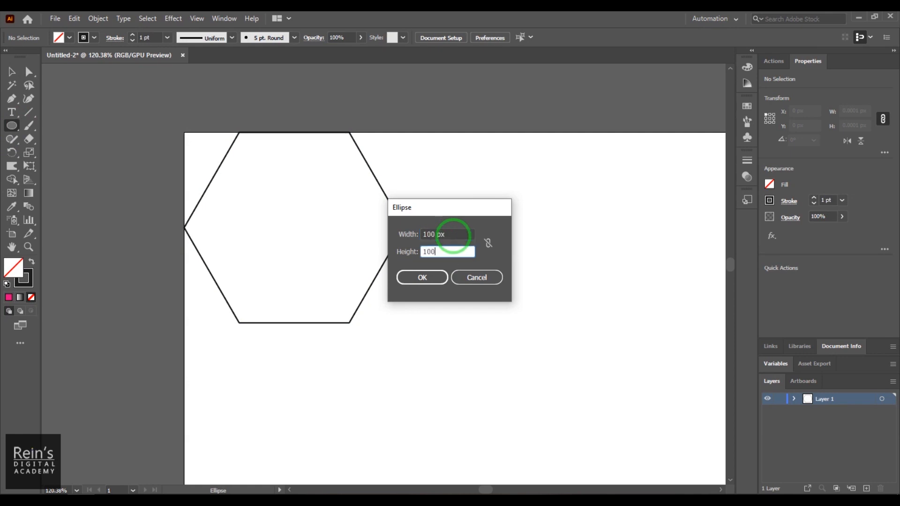
key("Return")
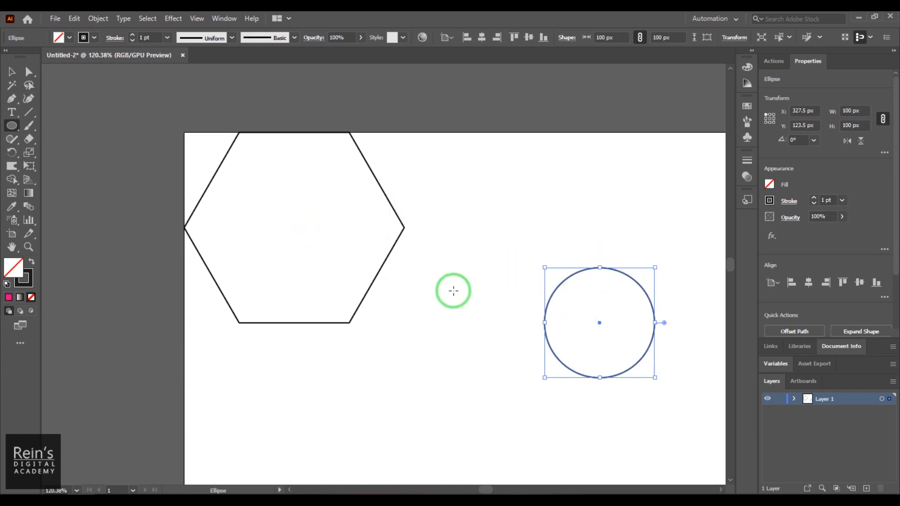
key("Delete")
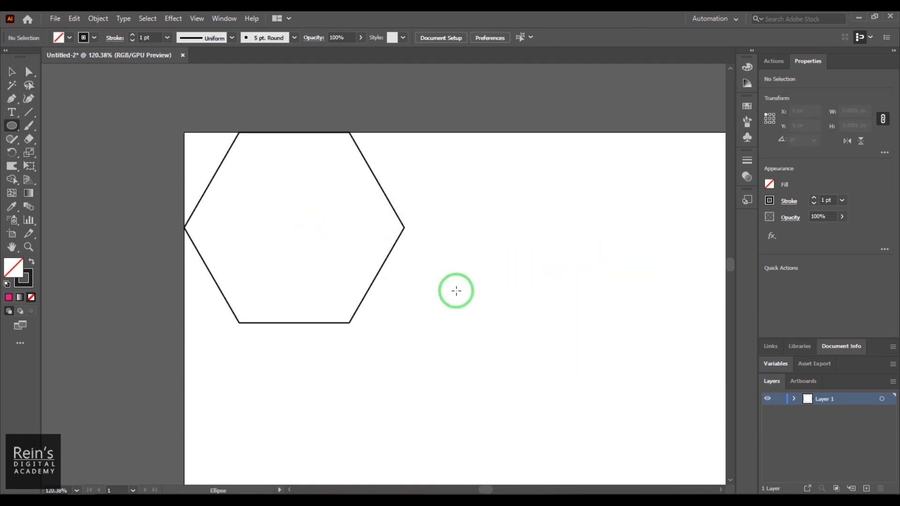
Create a 200 by 200 px circle from the Ellipse size settings
left_click(531, 274)
left_click(434, 235)
double_click(434, 234)
type("200")
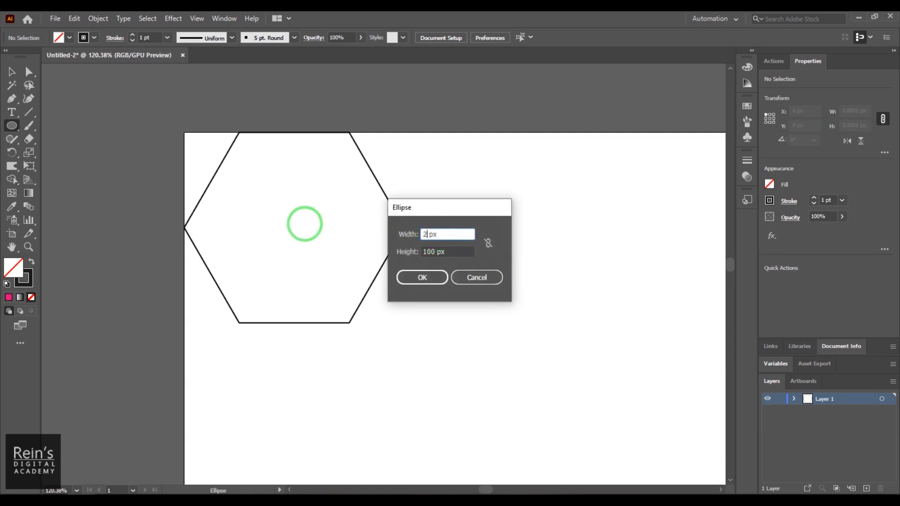
key("Tab")
type("222")
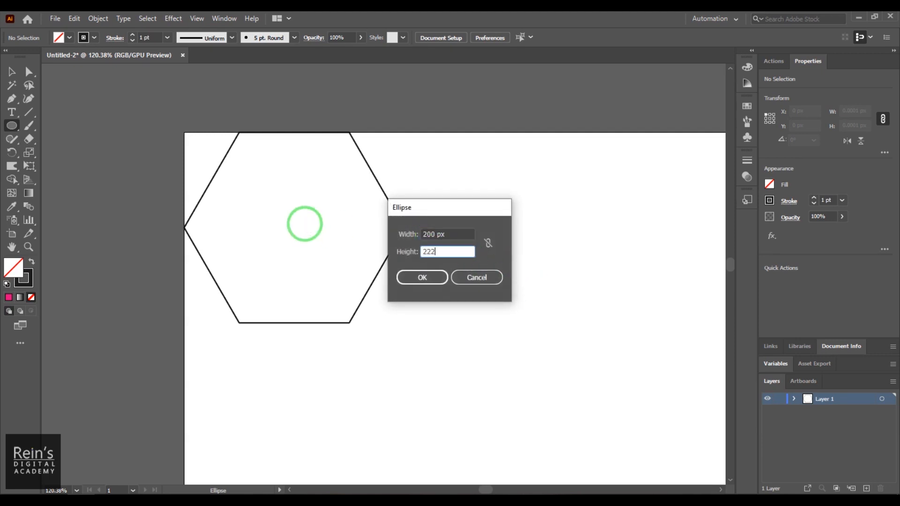
key("BackSpace")
key("BackSpace")
type("00")
key("Return")
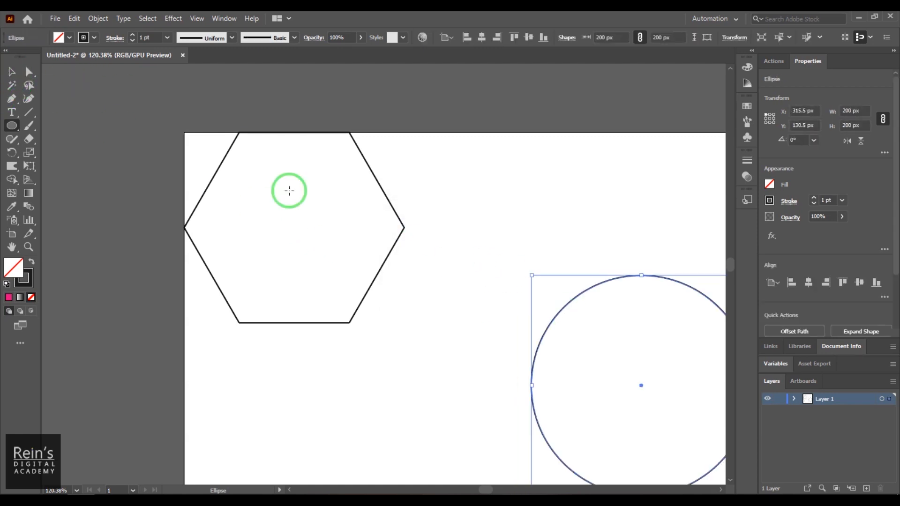
Select the circle and hexagon and align their horizontal and vertical centers
left_click(11, 71)
scroll(539, 295, "right", 1)
left_click_drag(319, 213, 457, 310, "shift")
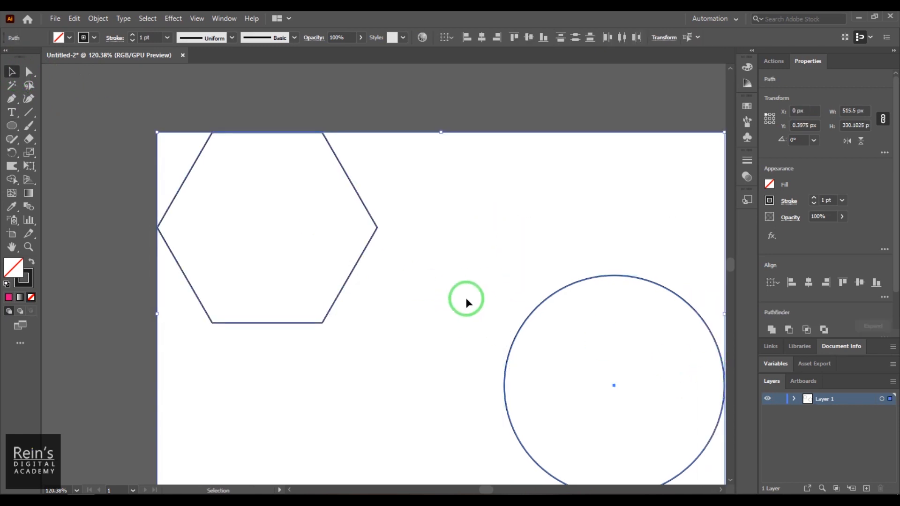
left_click(479, 38)
left_click(528, 37)
Delete the circle, select the hexagon, and zoom out to the whole artboard
left_click(664, 280)
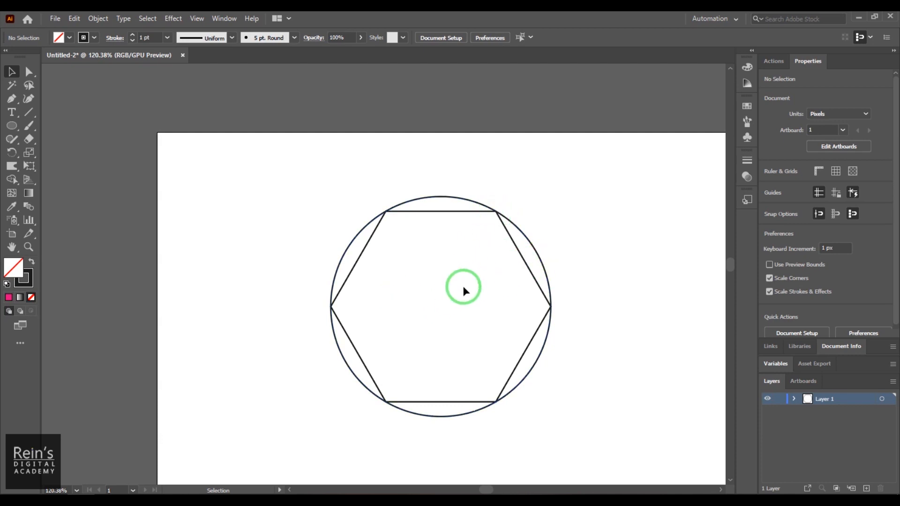
left_click_drag(539, 259, 558, 263)
key("Delete")
left_click(532, 276)
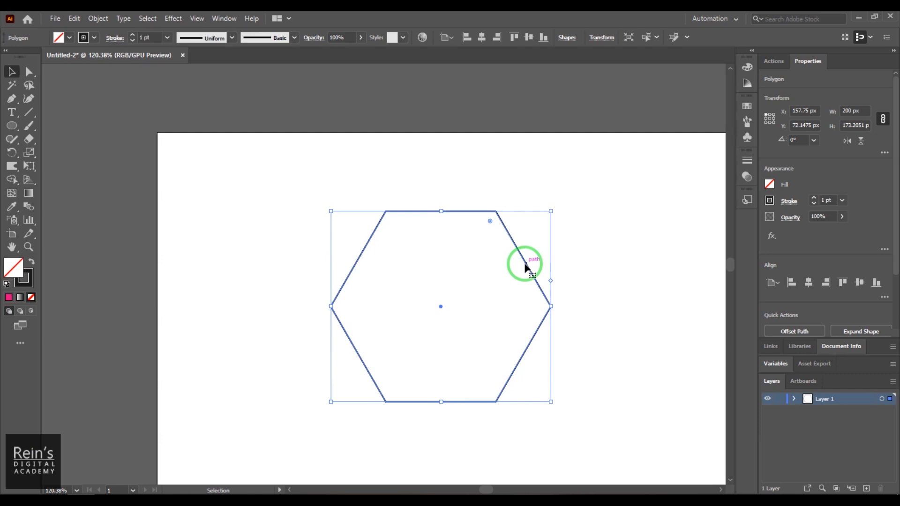
key("a")
key("ctrl+minus")
key("ctrl+minus")
key("ctrl+minus")
key("ctrl+minus")
Nudge the hexagon against the artboard's top-left edges and bring up the Effect menu
key("v")
left_click_drag(524, 263, 369, 159)
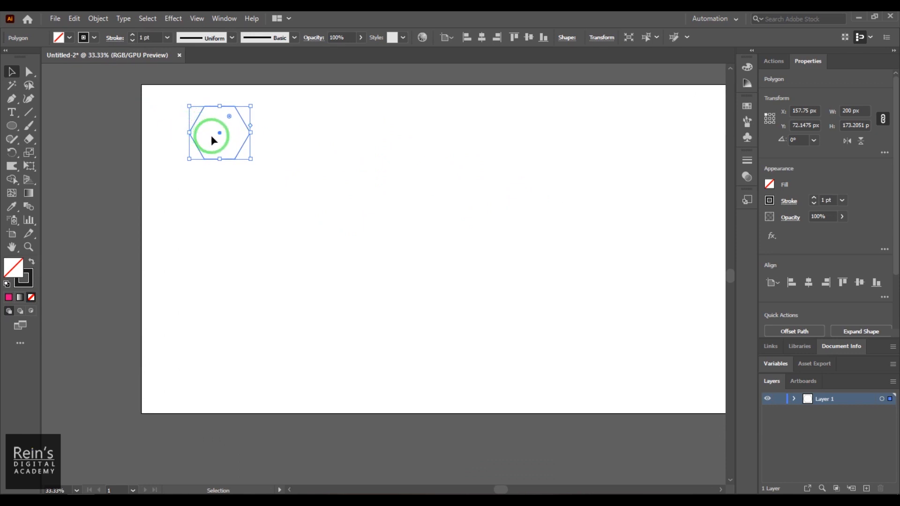
left_click_drag(219, 136, 173, 111)
left_click(262, 145)
left_click(198, 121)
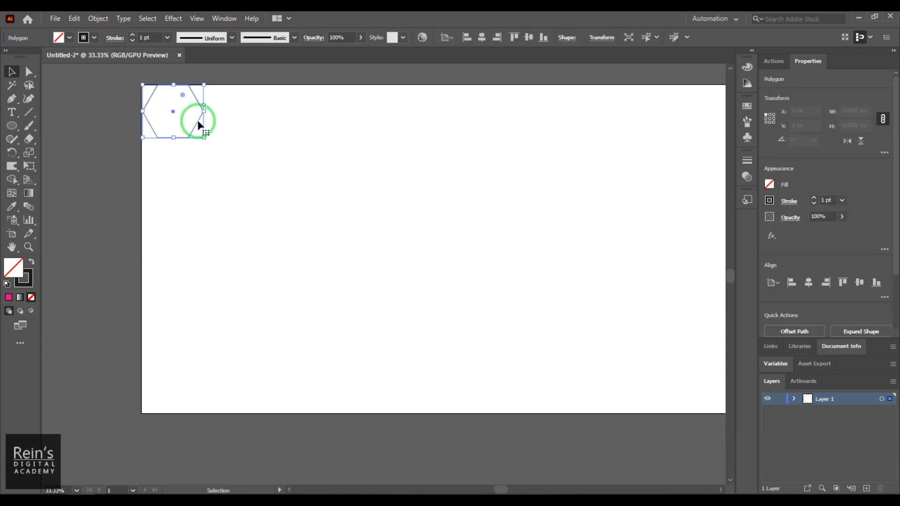
mouse_move(192, 131)
left_mouse_down()
mouse_move(197, 136)
mouse_move(191, 131)
left_mouse_up()
left_click(241, 141)
left_click(197, 137)
left_click(170, 20)
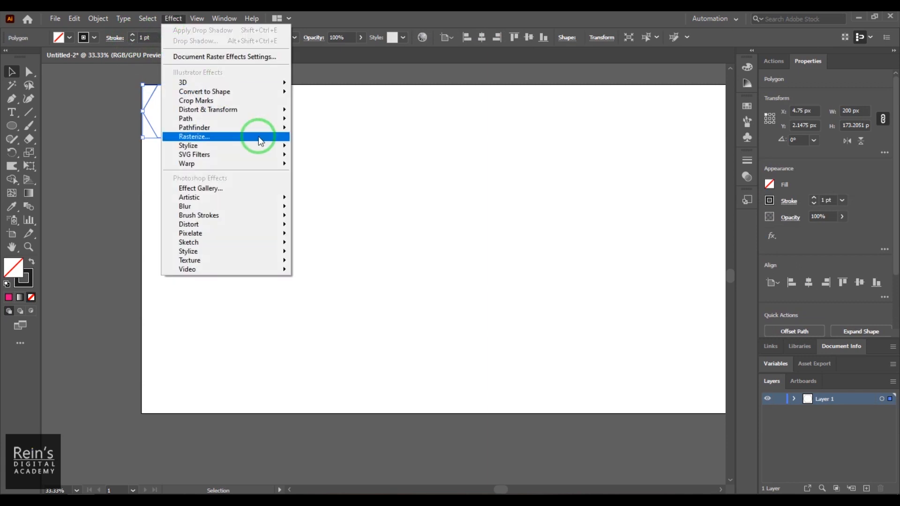
Add a Transform effect to the hexagon with Move Vertical 200 px and 30 copies
mouse_move(261, 107)
left_click(359, 148)
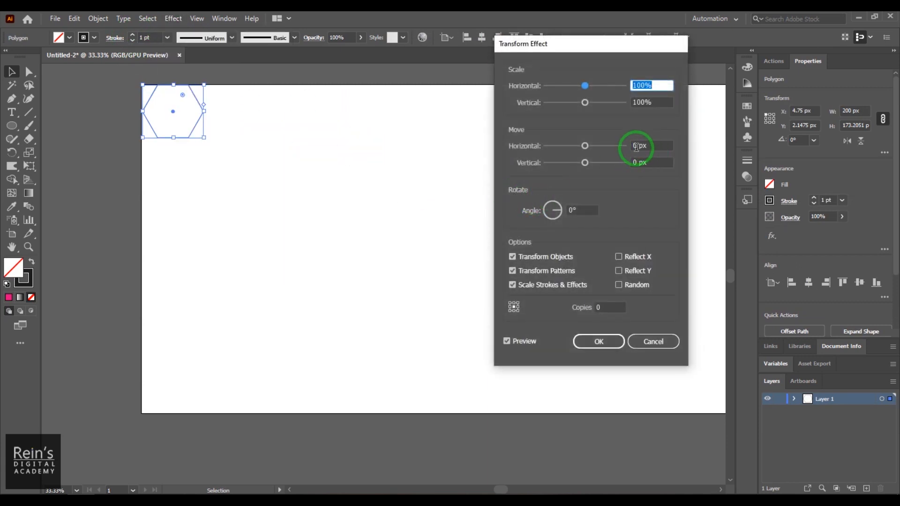
left_click(635, 163)
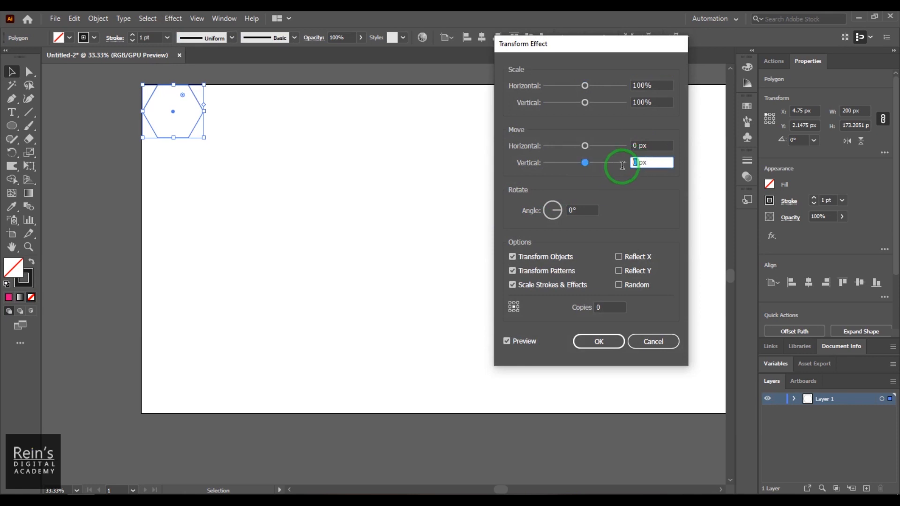
type("200")
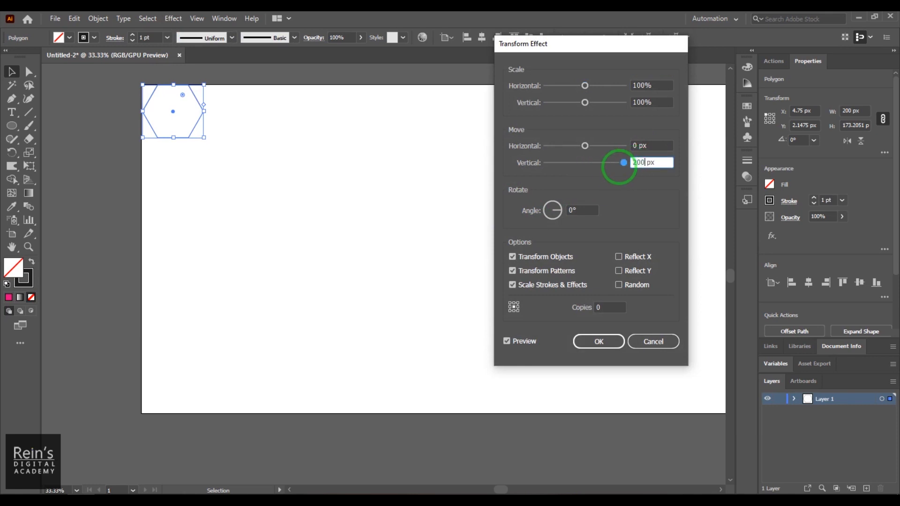
left_click(604, 306)
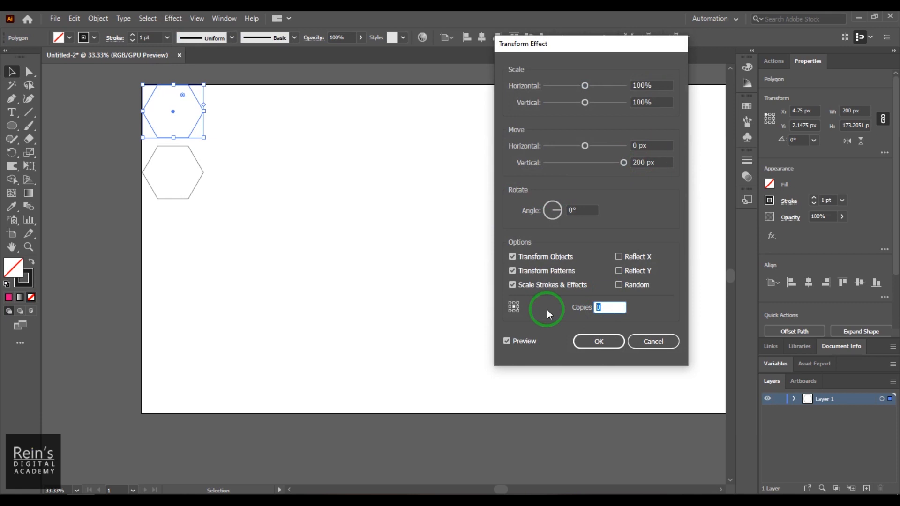
type("30")
left_click(656, 162)
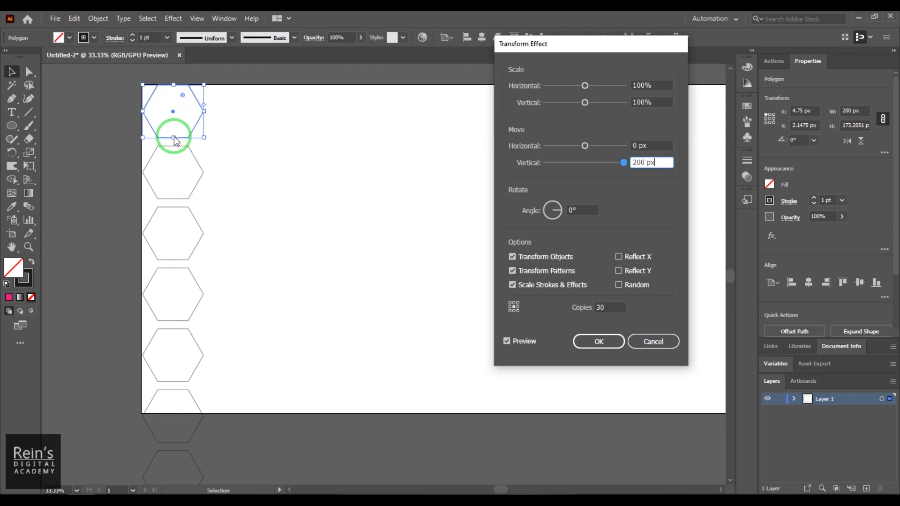
Change the Transform effect's vertical move to 173.2 px so copies stack edge to edge
double_click(645, 162)
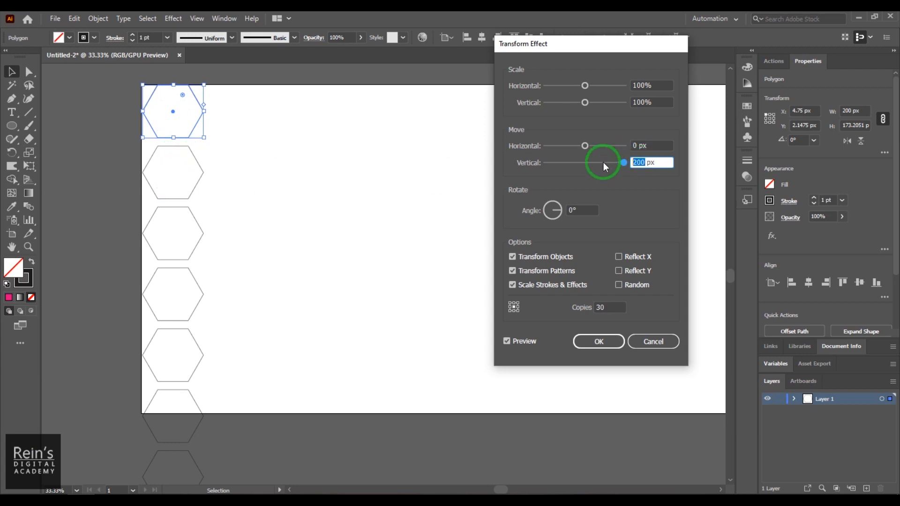
type("173.2")
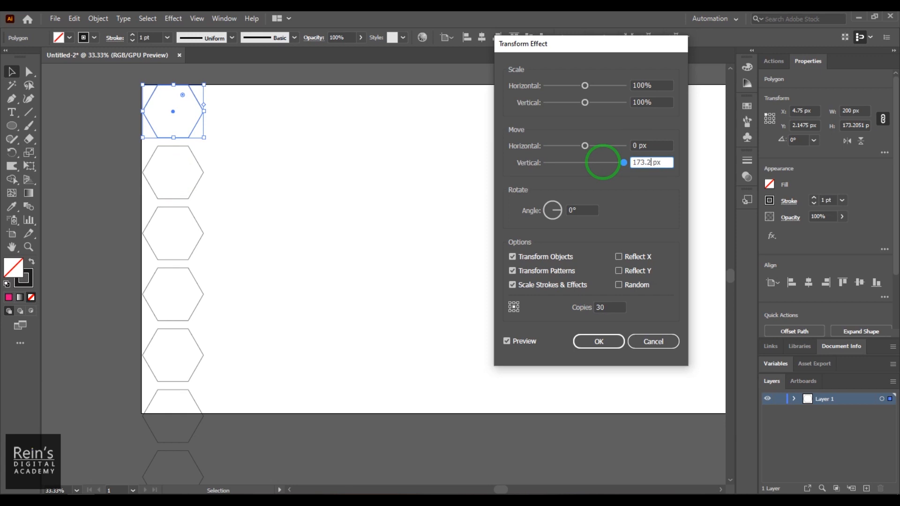
left_click(612, 306)
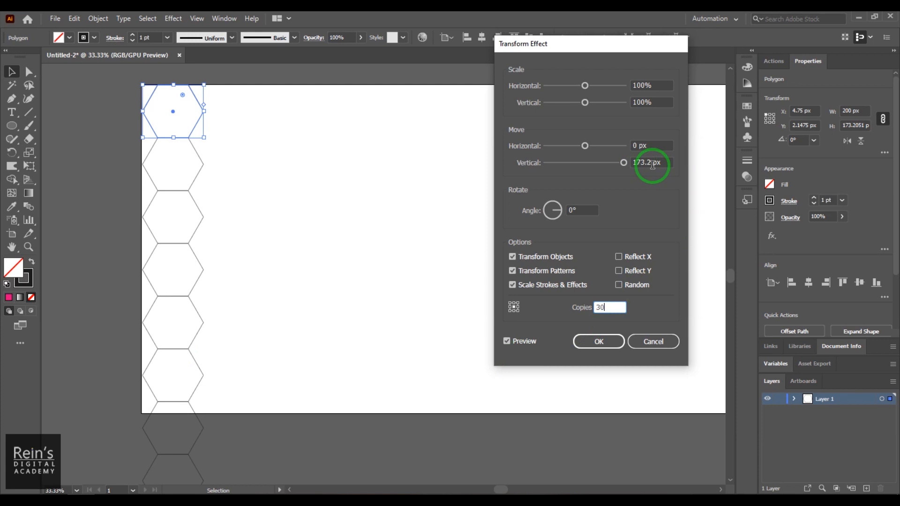
Apply the 173.2 px, 30-copy Transform effect, keeping the column in the top-left corner
left_click(600, 342)
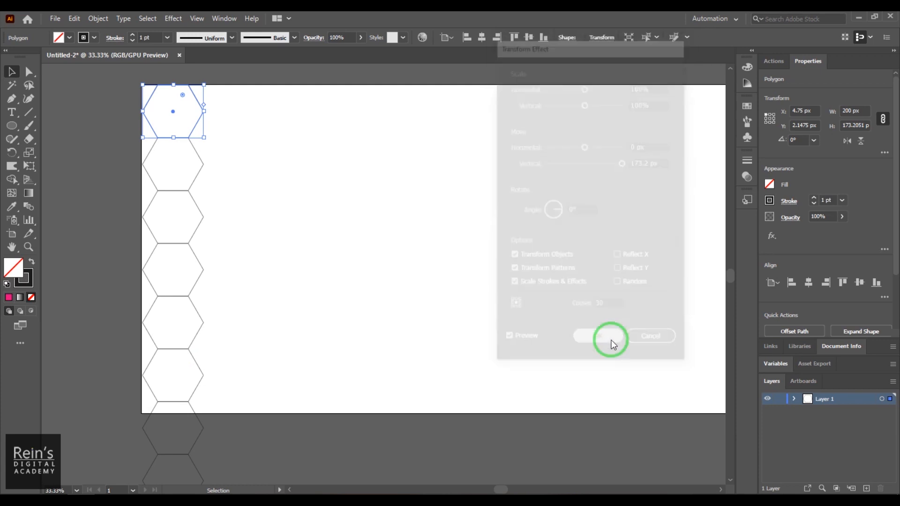
left_click(198, 115)
left_click(198, 116)
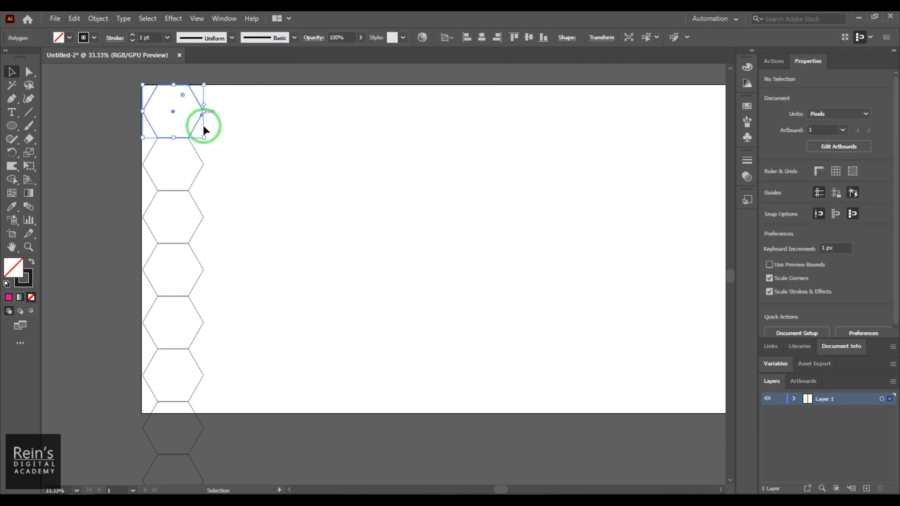
left_click_drag(201, 125, 394, 203)
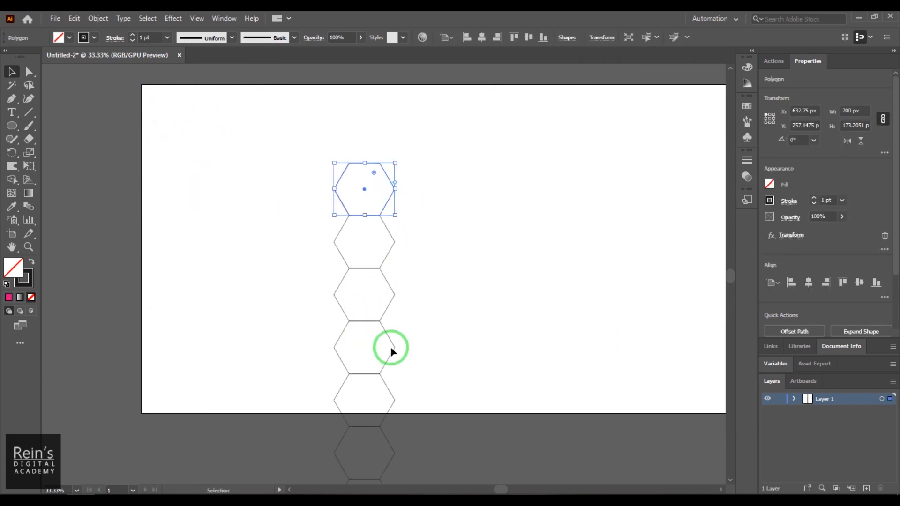
key("ctrl+z")
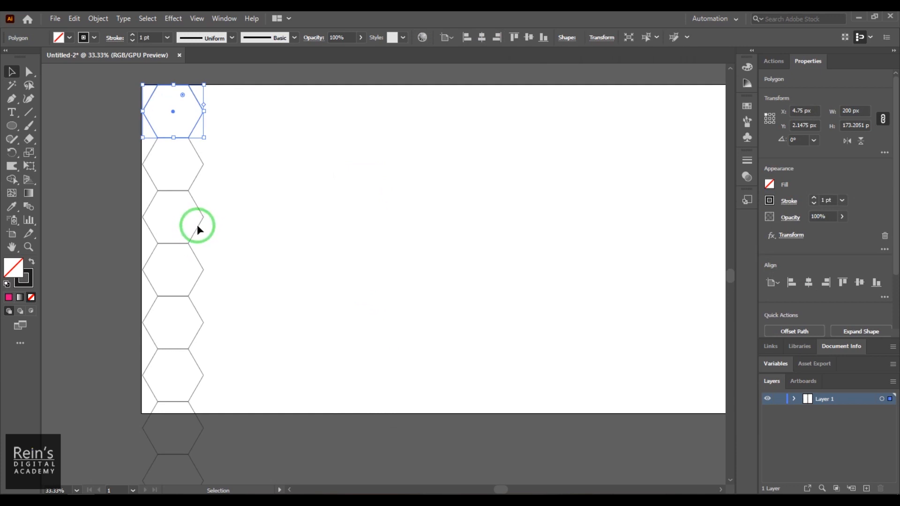
Expand the column's appearance into a group of real hexagons and select the group
left_click(97, 18)
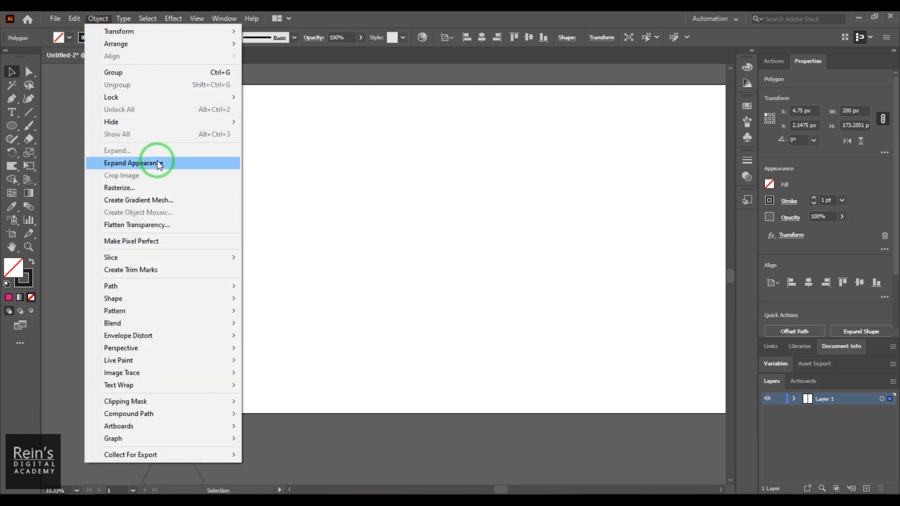
left_click(158, 165)
left_click(97, 150)
left_click(201, 119)
left_click_drag(203, 119, 309, 172)
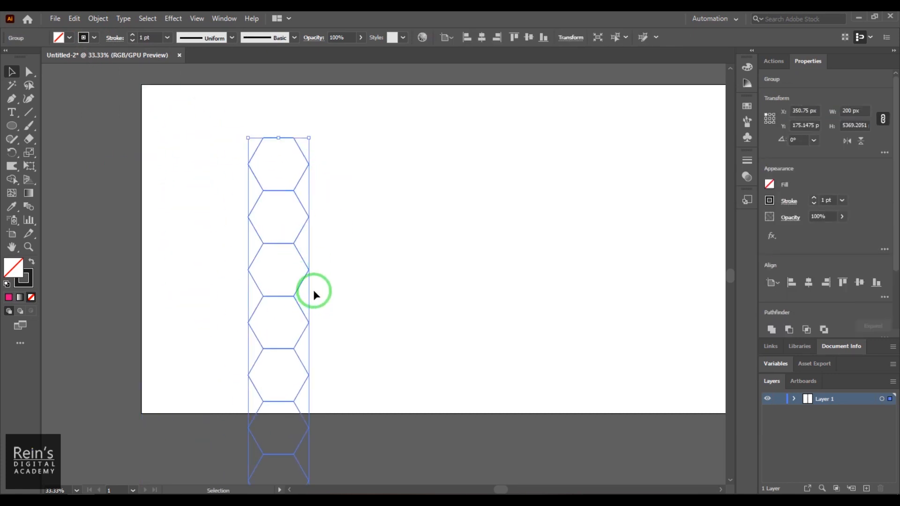
Return the group to the corner and start a Transform effect with 1 copy
key("ctrl+z")
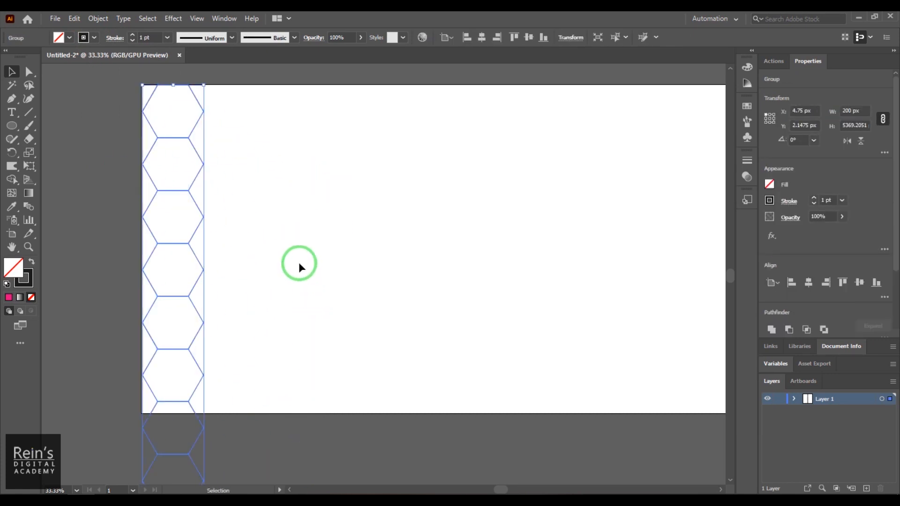
left_click(173, 19)
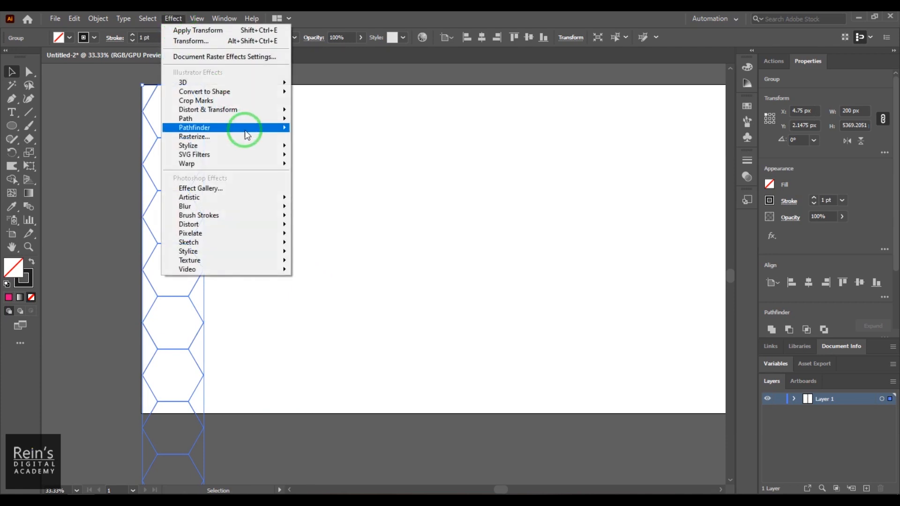
mouse_move(252, 111)
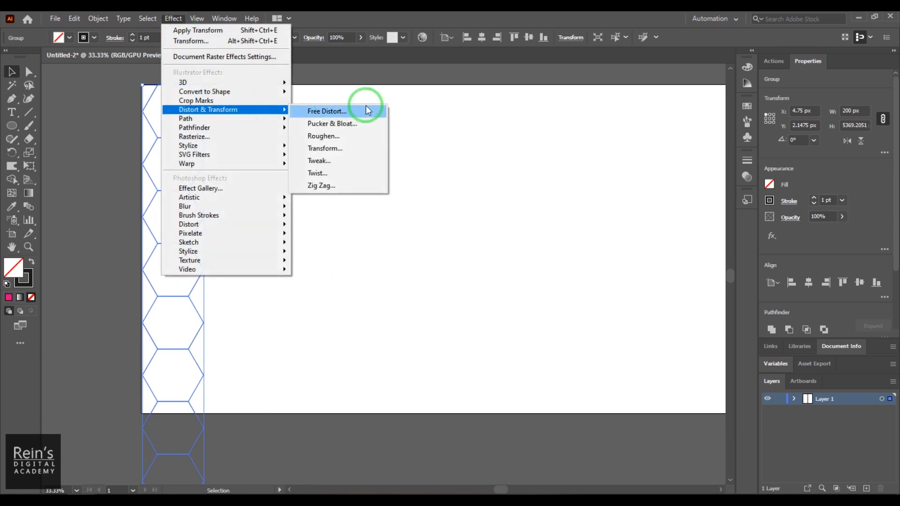
left_click(353, 146)
left_click(607, 306)
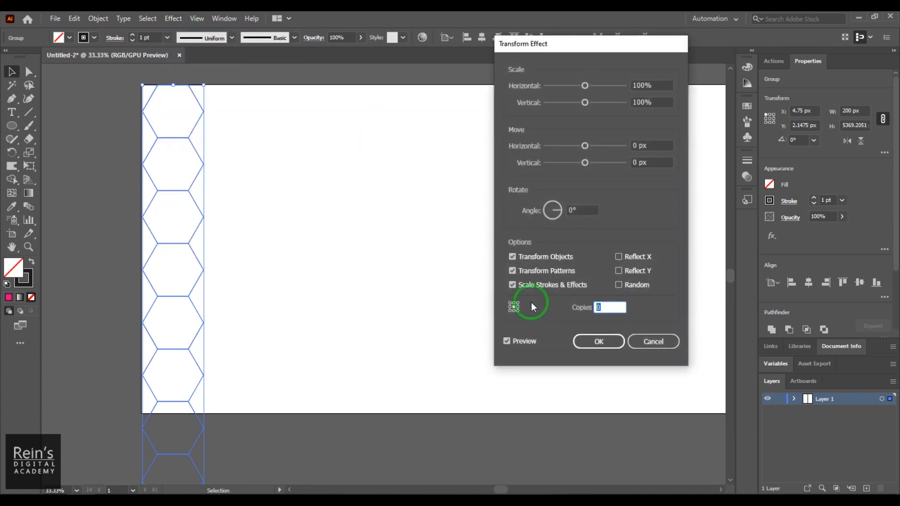
type("1")
double_click(637, 145)
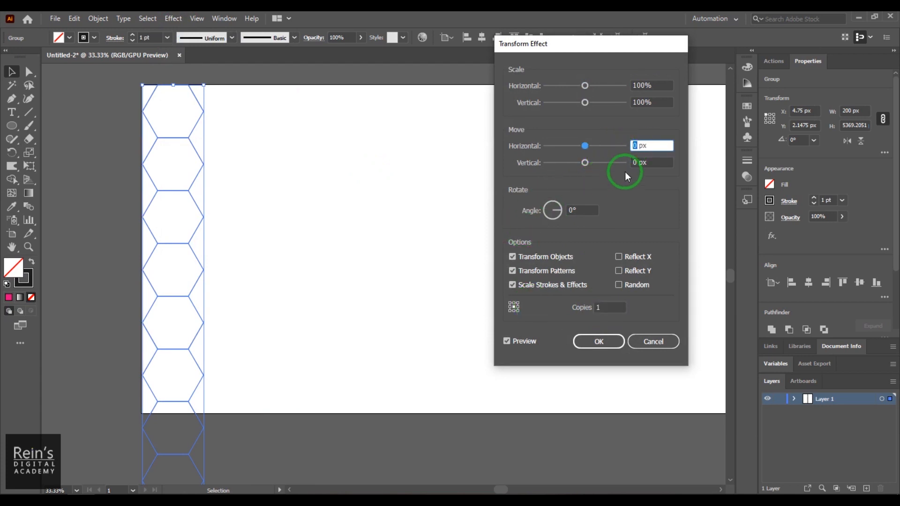
type("86.6")
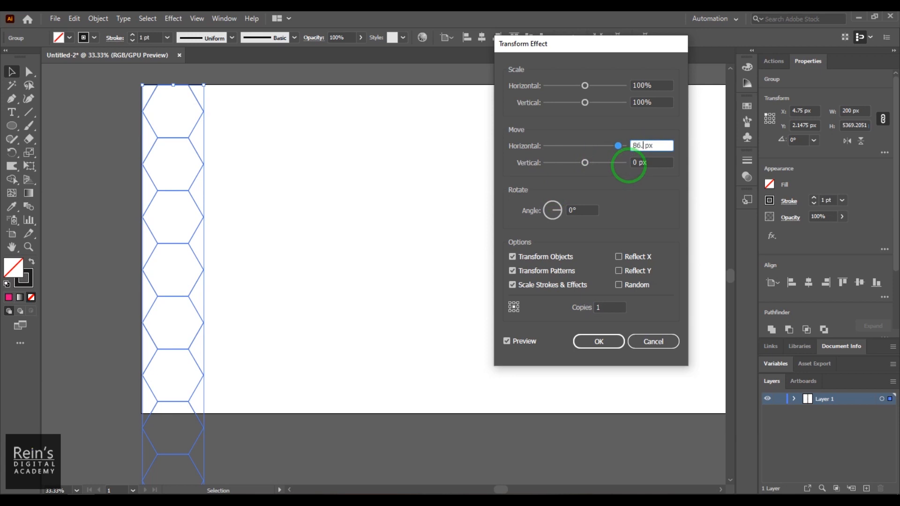
key("Tab")
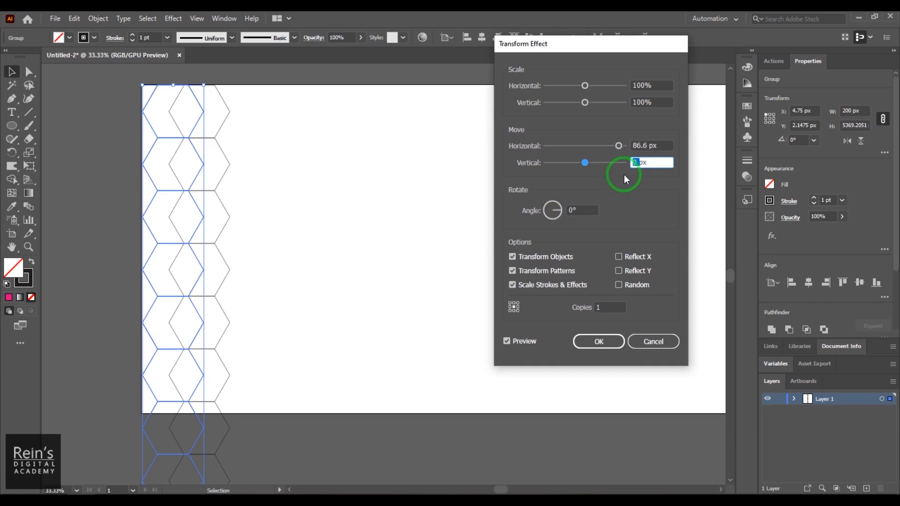
type("150")
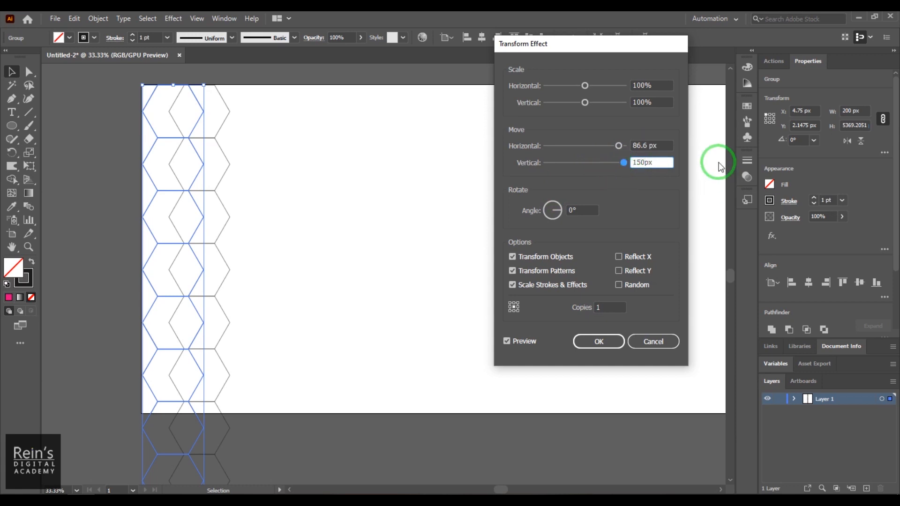
left_click(664, 142)
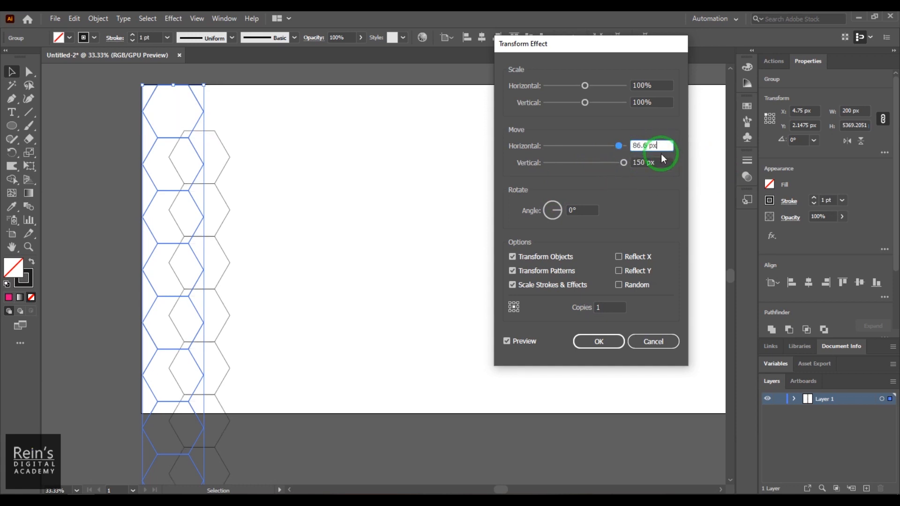
Set the copy's offset to 150 px horizontal and 86.6 px vertical and confirm
left_click(594, 145)
type("0")
key("Tab")
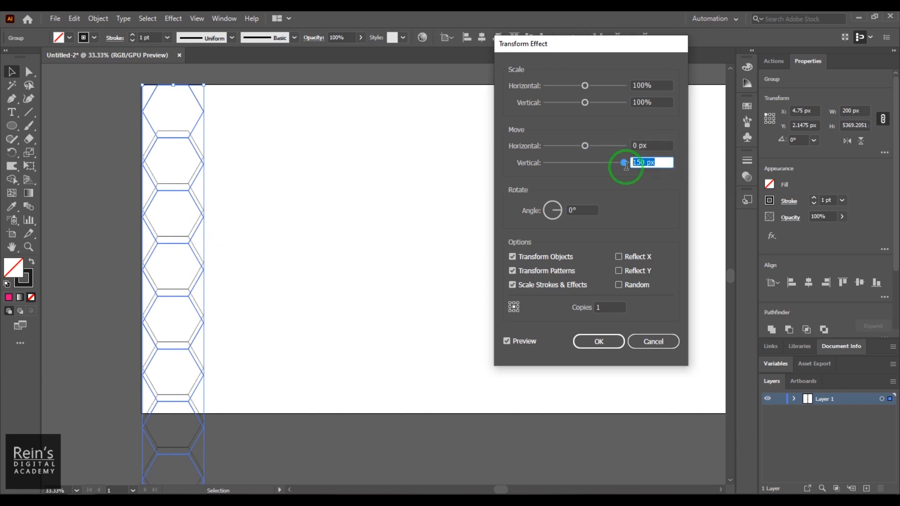
type("0")
left_click(599, 146)
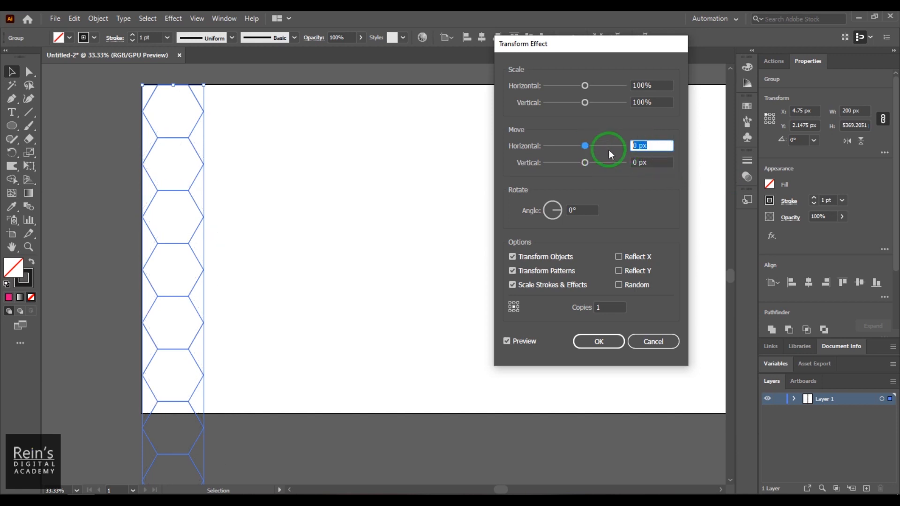
type("150")
left_click(631, 163)
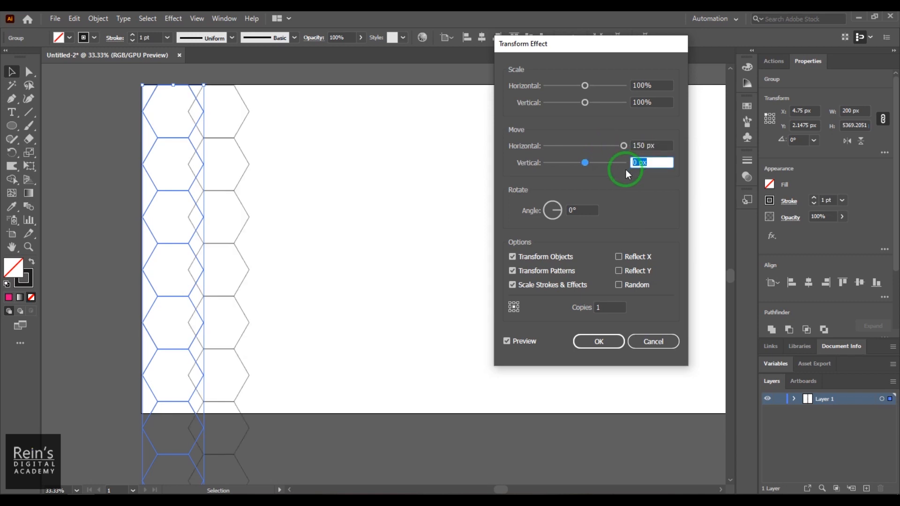
type("86.6")
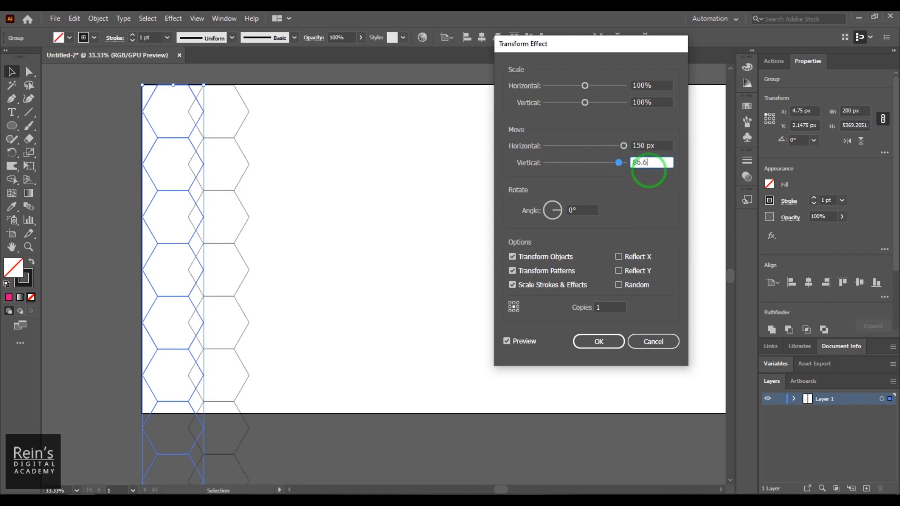
left_click(652, 145)
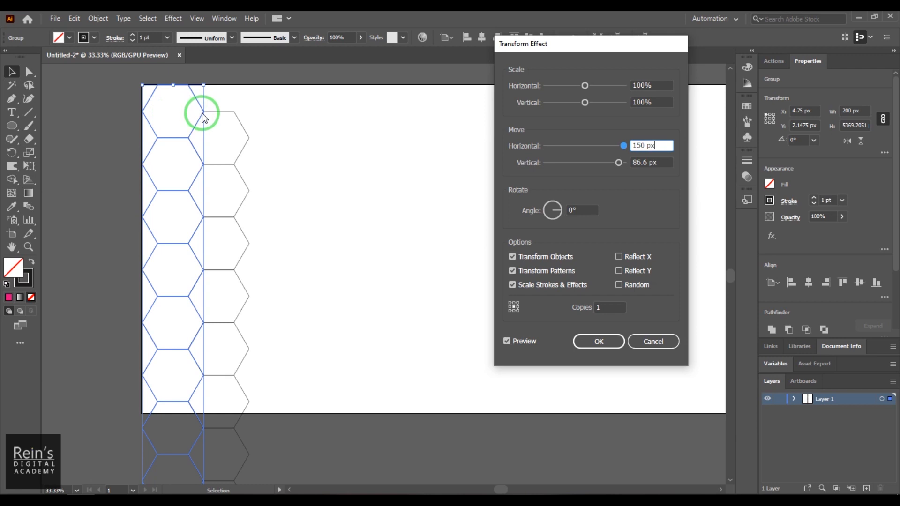
double_click(667, 163)
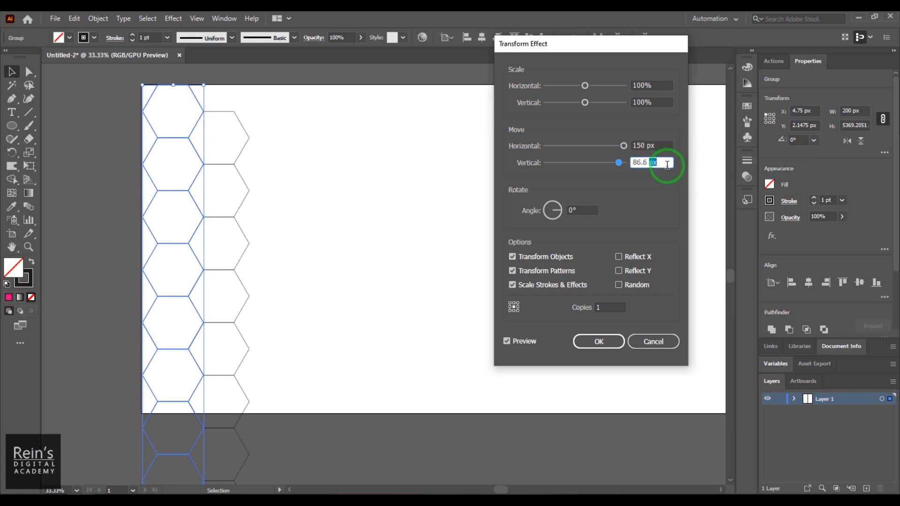
left_click(613, 347)
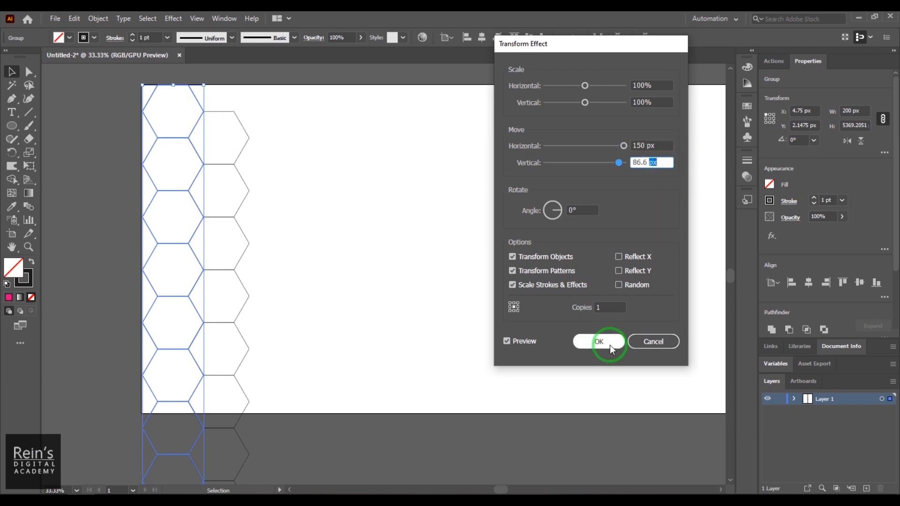
Expand the offset copy's appearance into permanent hexagon paths
left_click_drag(97, 139, 364, 195)
key("ctrl+z")
left_click(94, 19)
left_click(175, 160)
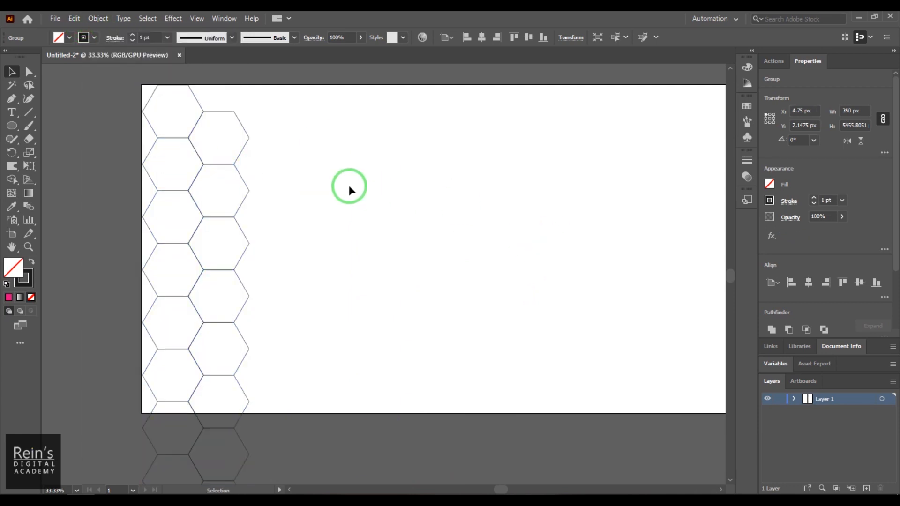
Give the two-column strip a Transform effect: 300 px horizontal move, 15 copies
left_click(196, 98)
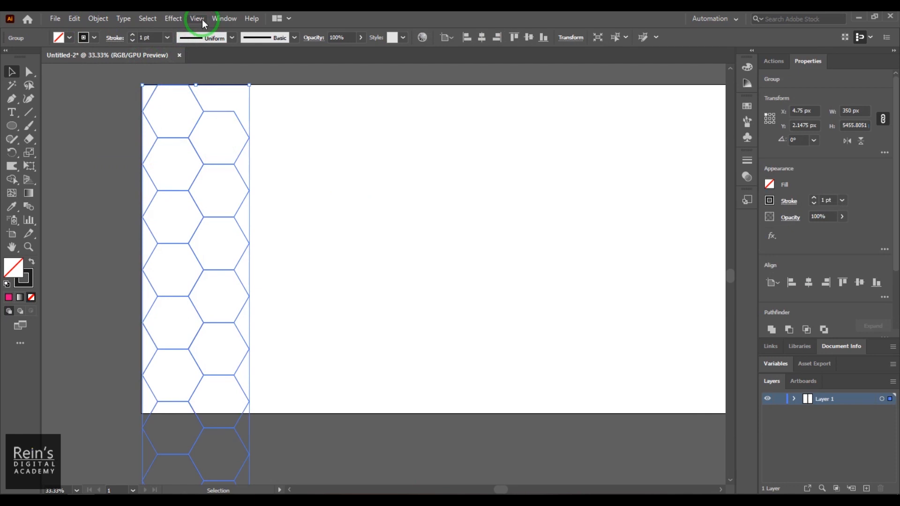
left_click(173, 18)
mouse_move(239, 109)
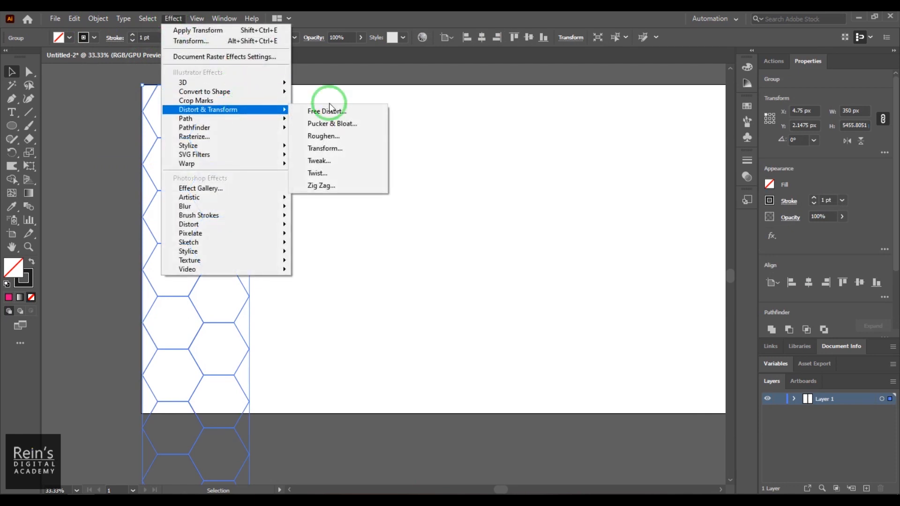
left_click(352, 148)
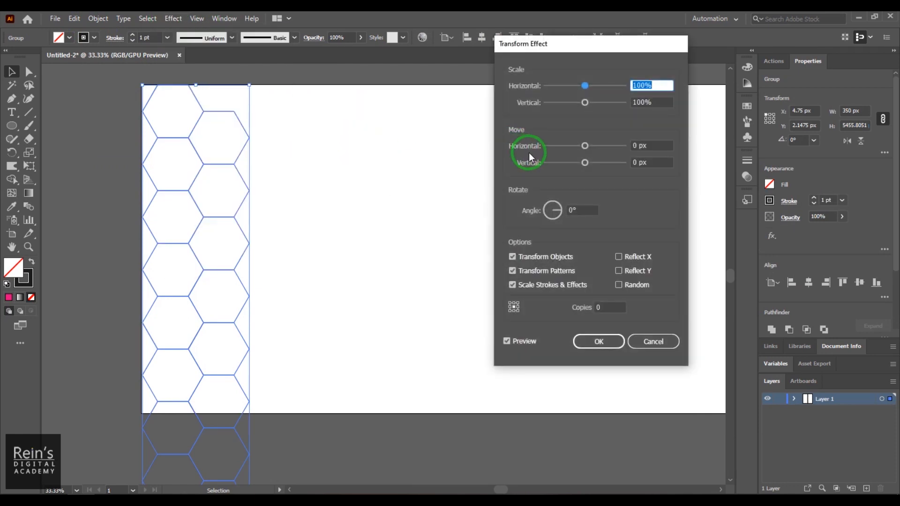
left_click(635, 145)
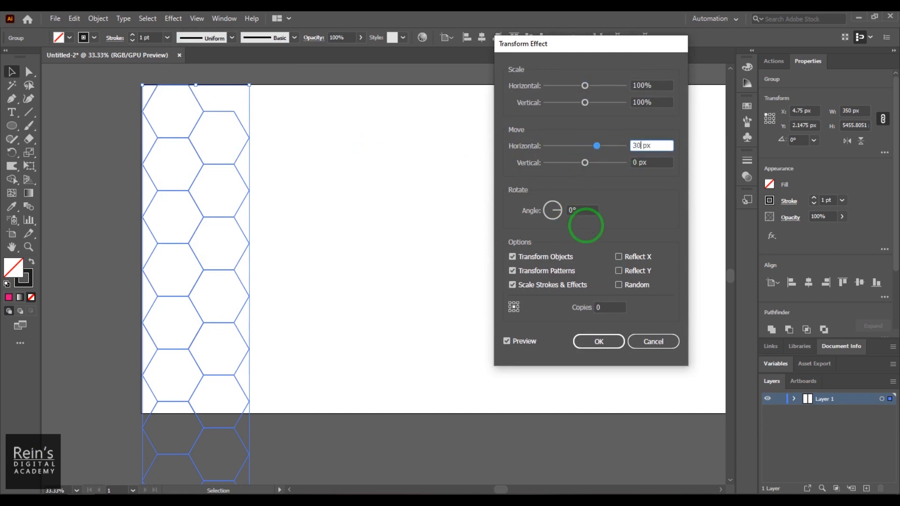
left_click(662, 163)
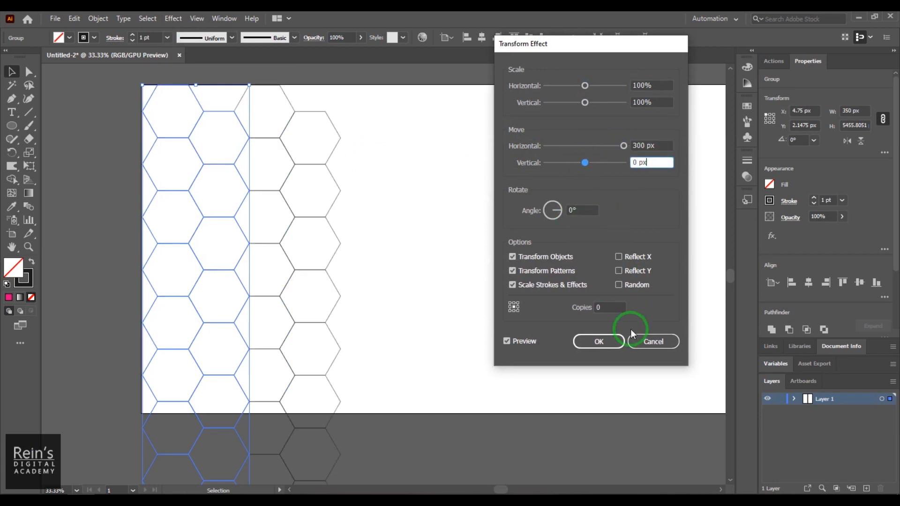
left_click(606, 308)
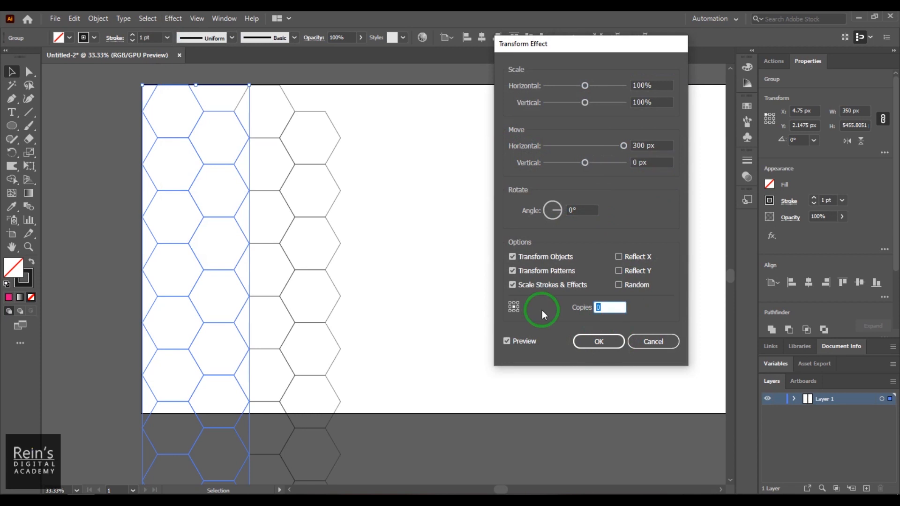
type("15")
left_click(596, 342)
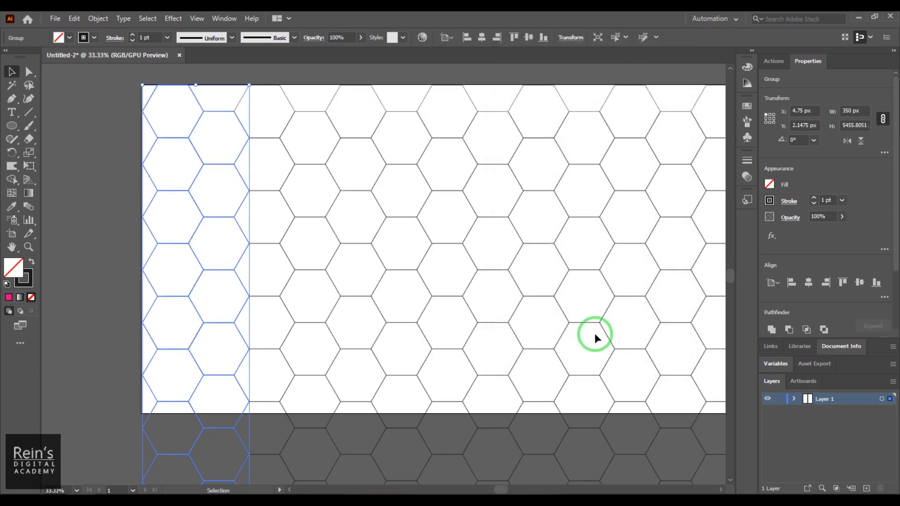
key("ctrl+minus")
key("ctrl+minus")
key("ctrl+minus")
key("ctrl+minus")
key("ctrl+minus")
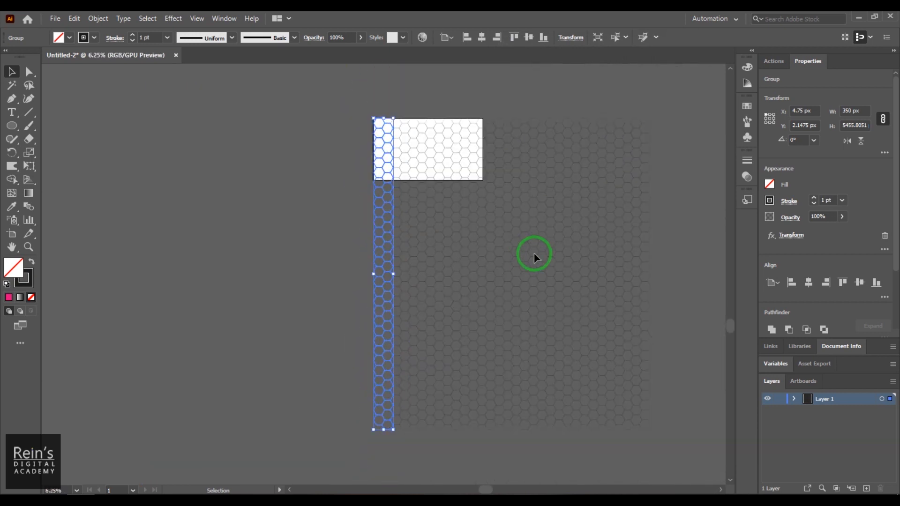
Expand the repeated hexagon grid's appearance into permanent paths with Object > Expand Appearance
left_click(669, 143)
left_click(384, 289)
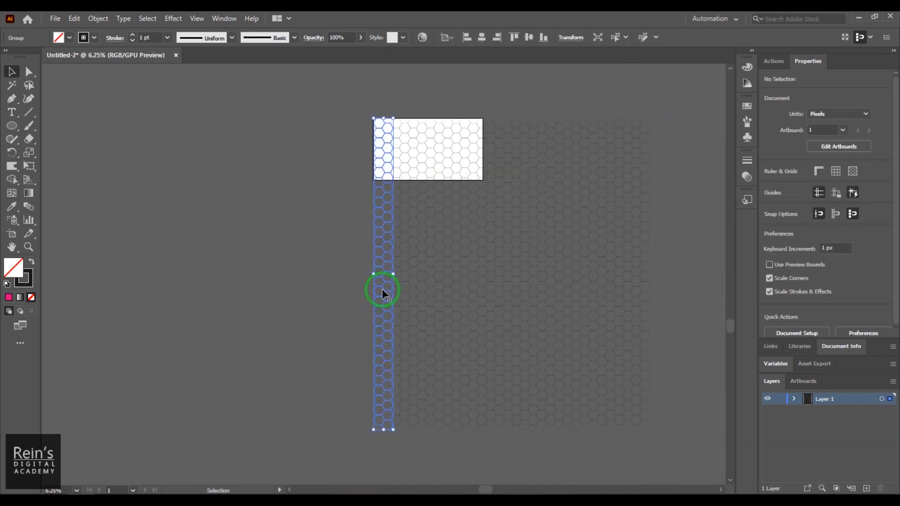
left_click(99, 19)
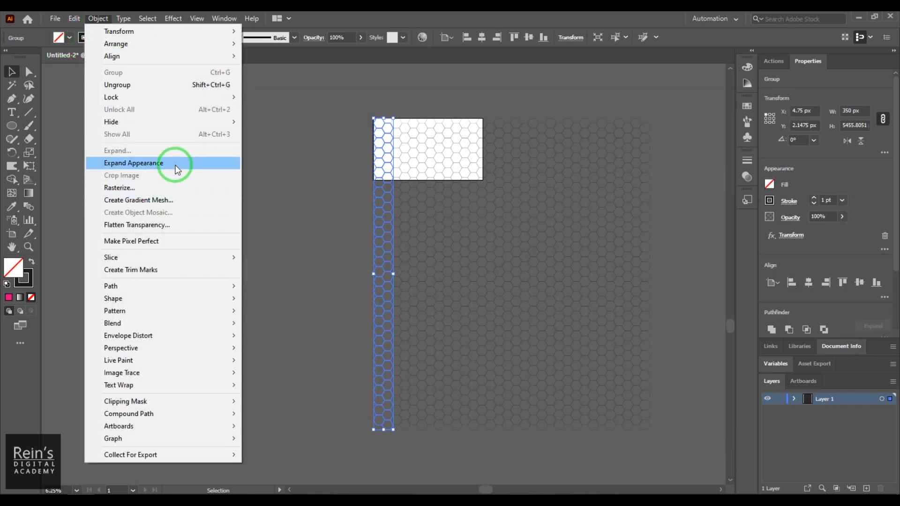
left_click(177, 167)
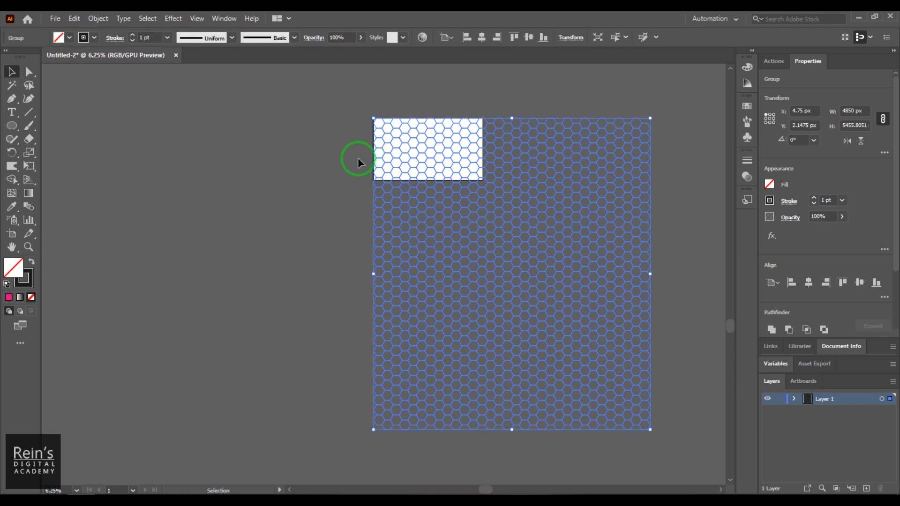
key("z")
left_click_drag(358, 120, 687, 352)
key("space")
left_click_drag(548, 261, 136, 225)
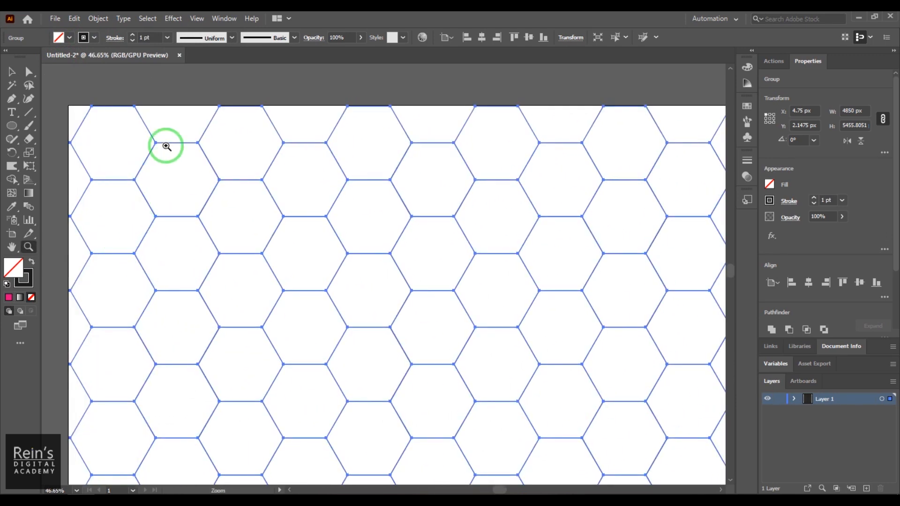
Raise the hexagon outlines' stroke weight to 28 pt and reselect the grid
left_click(140, 37)
type("5")
key("Return")
scroll(147, 74, "up", 5)
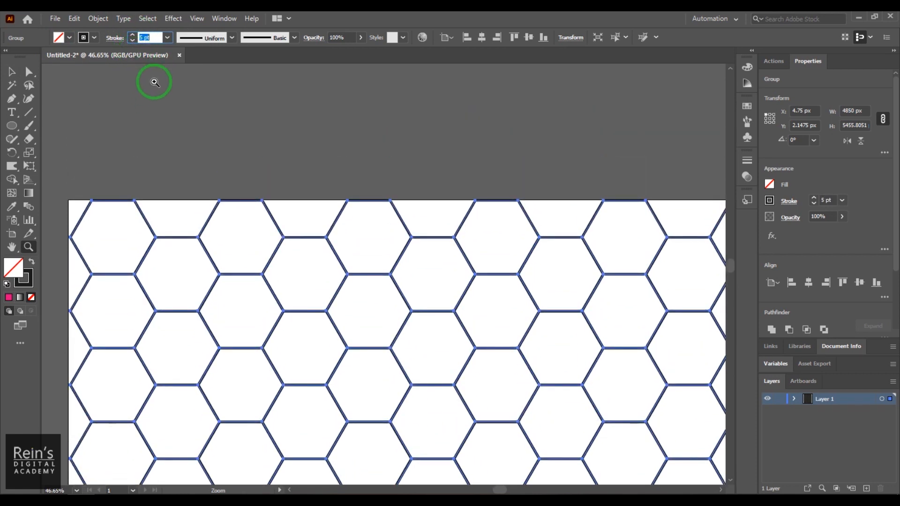
key("Up")
key("Up")
key("Up")
key("Up")
key("Up")
key("Up")
key("Up")
key("Up")
key("Up")
key("Up")
key("Up")
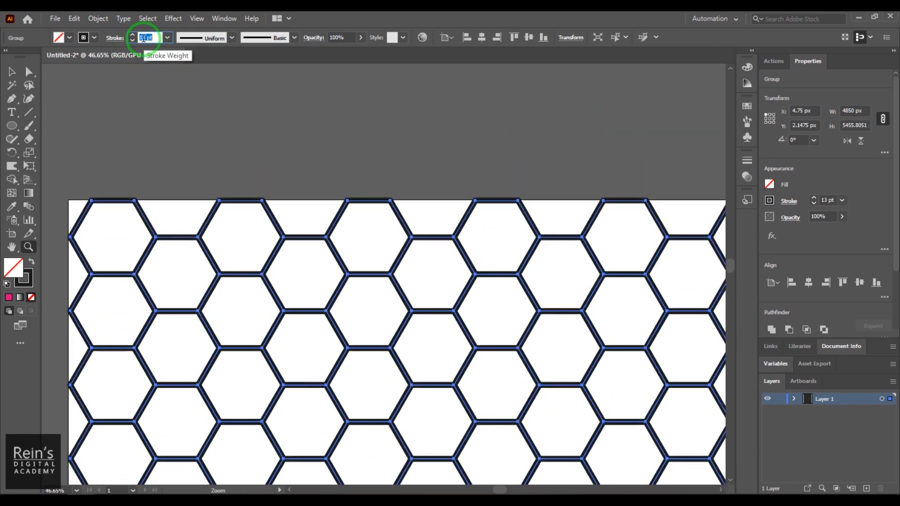
key("Up")
key("Up")
key("Up")
key("Up")
key("Up")
key("Up")
key("Up")
key("Up")
key("Up")
key("Up")
key("Up")
key("Up")
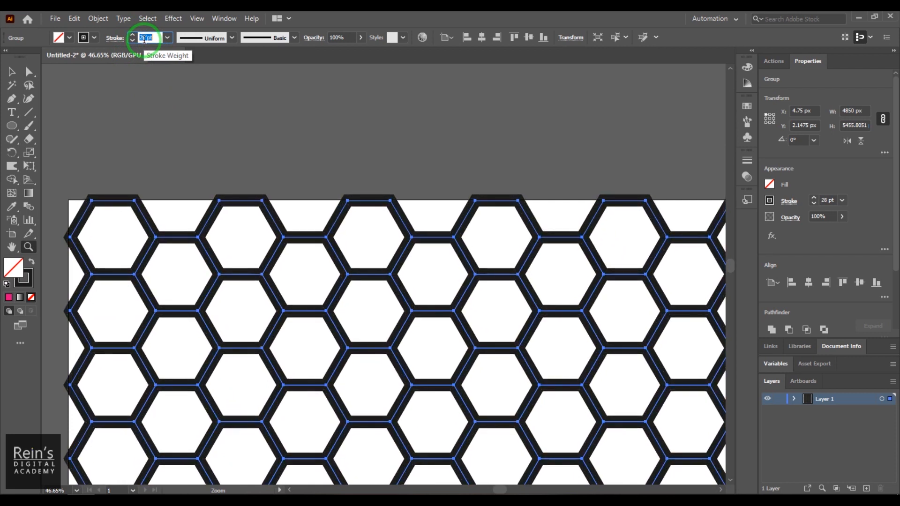
left_click(16, 73)
left_click(150, 206)
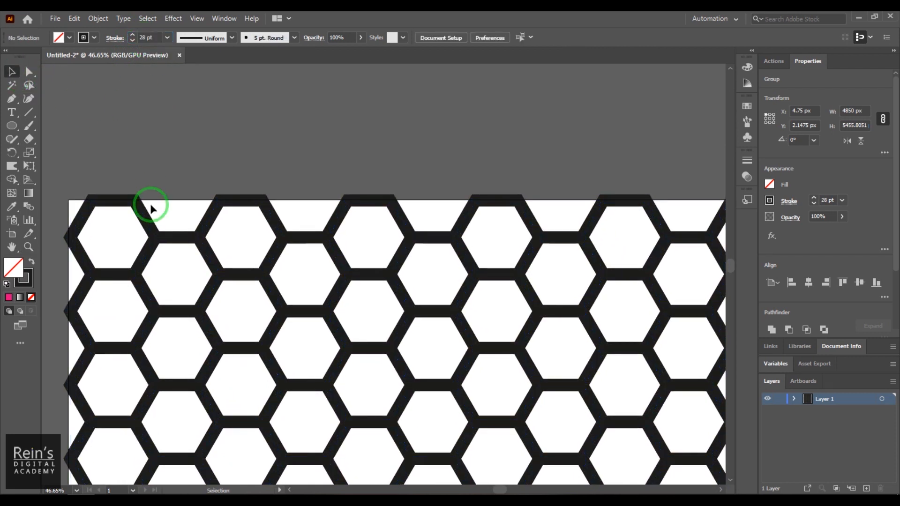
left_click(186, 236)
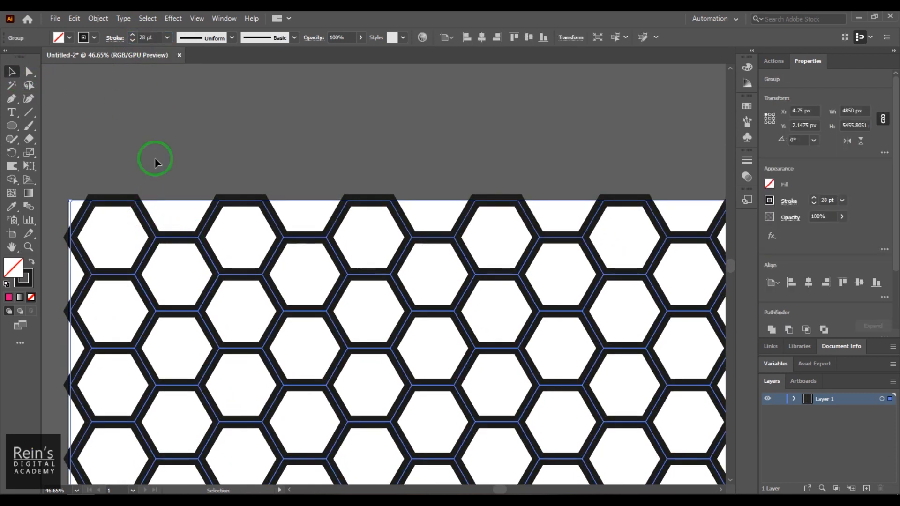
Expand the 28 pt outlines with Fill and Stroke into solid black shapes, 4882.332 px wide
left_click(98, 19)
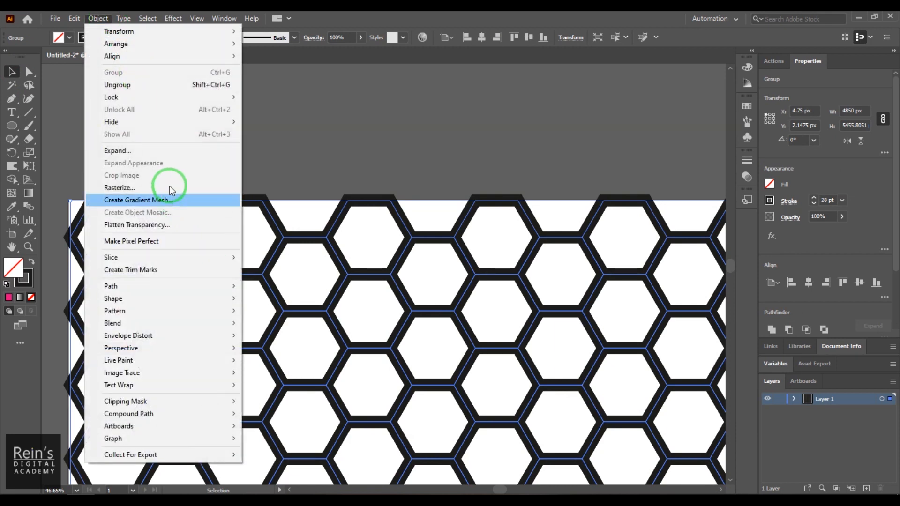
left_click(172, 150)
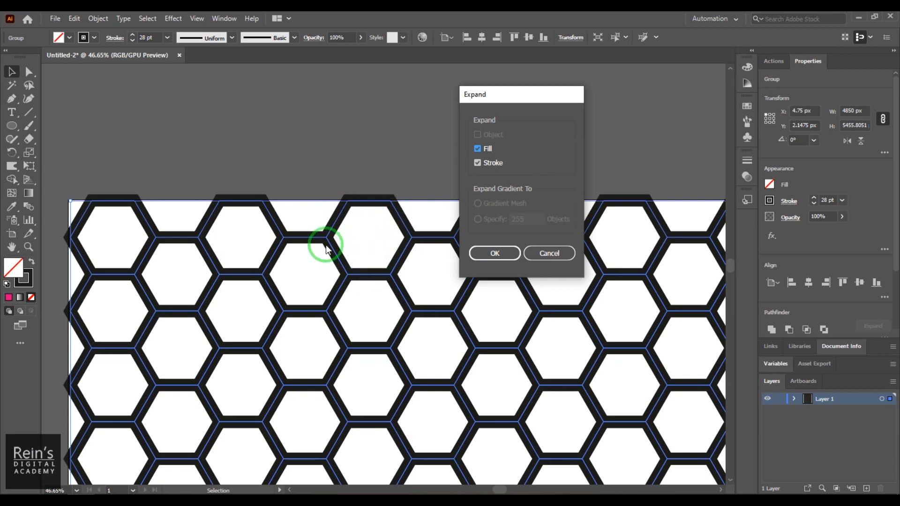
left_click(484, 256)
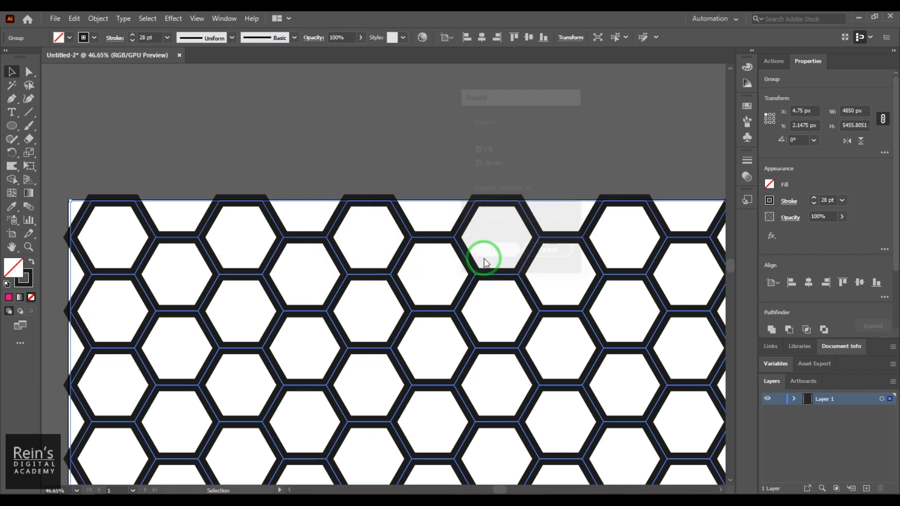
left_click(320, 182)
left_click(339, 220)
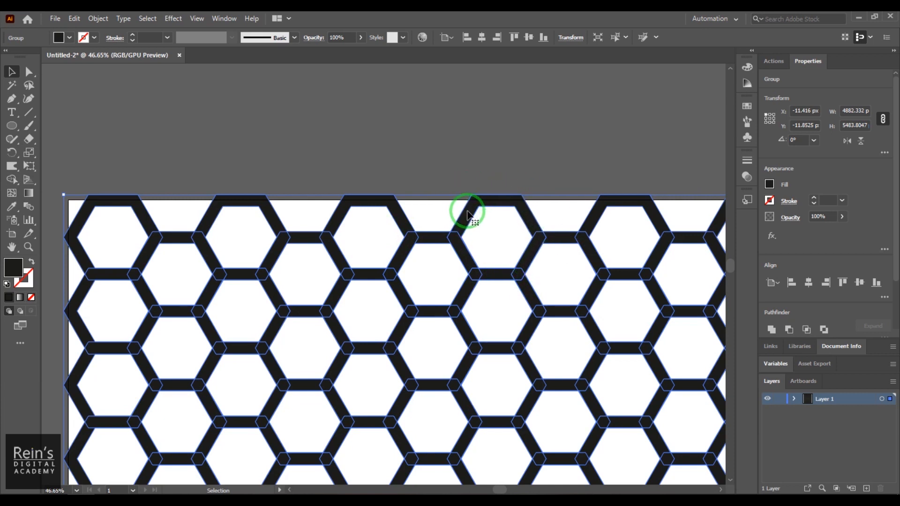
Unite all expanded hexagons into one compound path measuring 4882.332 × 5483.8047 px
left_click(354, 142)
left_click(364, 196)
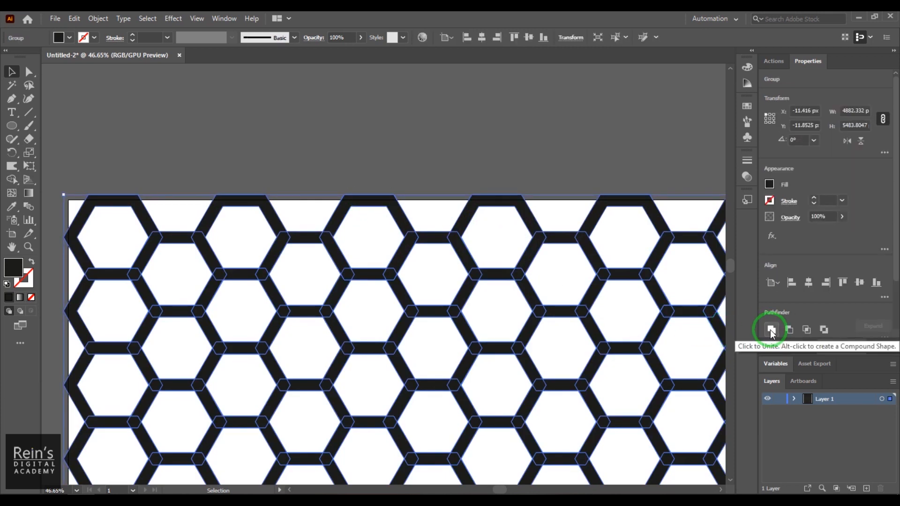
left_click(769, 330)
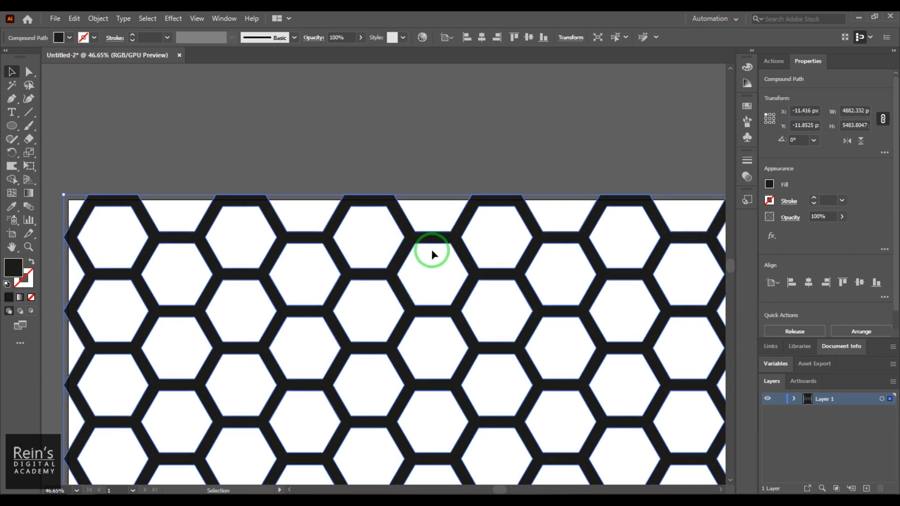
key("ctrl+minus")
key("ctrl+minus")
key("ctrl+minus")
key("ctrl+minus")
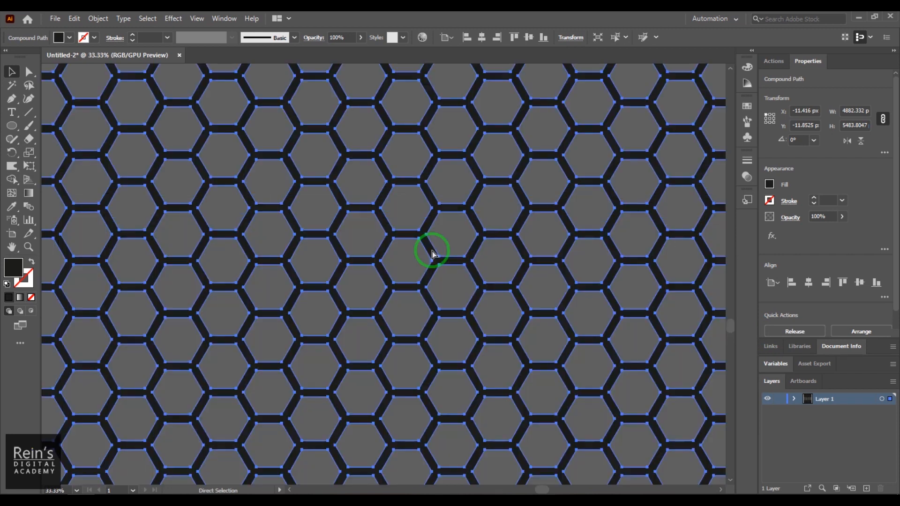
key("ctrl+minus")
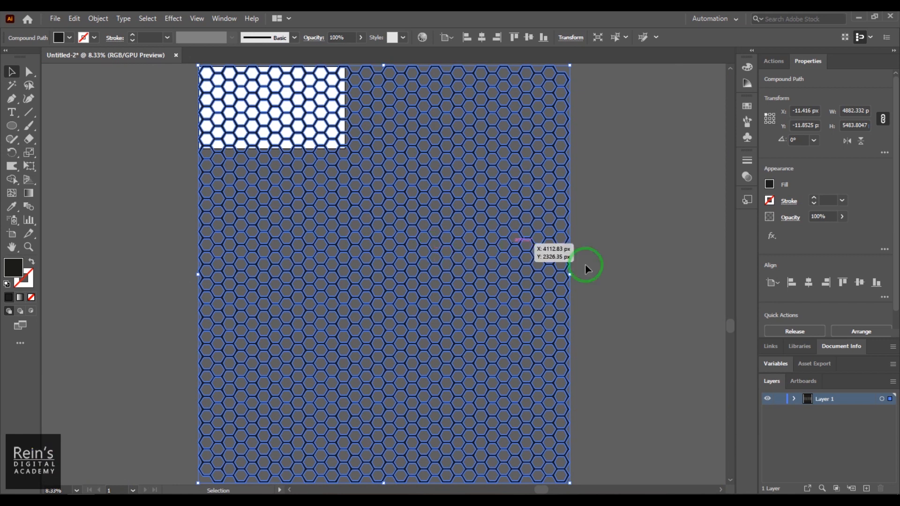
key("space")
left_click_drag(633, 299, 702, 340)
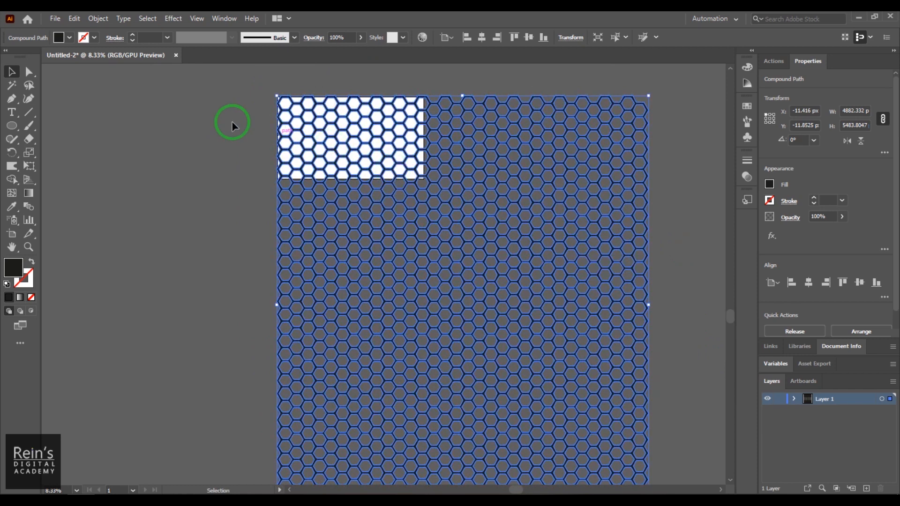
left_click(208, 118)
left_click(407, 194)
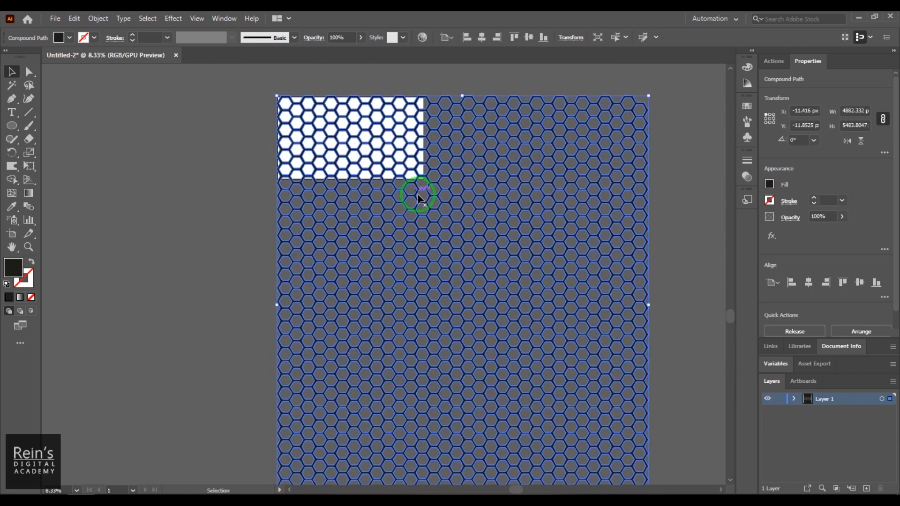
key("space")
left_click_drag(331, 116, 342, 174)
Shift-drag the honeycomb's bottom-right corner inward to scale it down proportionally
key("ctrl+plus")
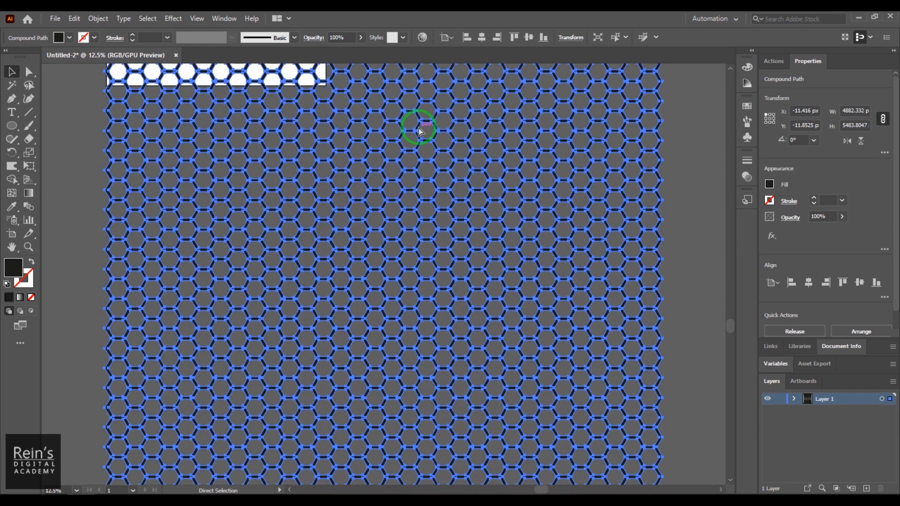
key("space")
left_click_drag(383, 200, 654, 424)
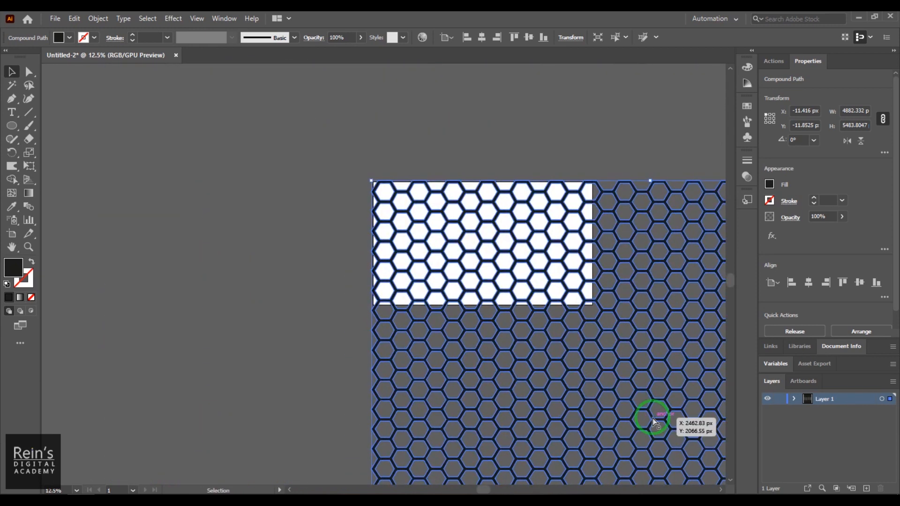
key("ctrl+plus")
key("space")
left_click_drag(330, 174, 467, 391)
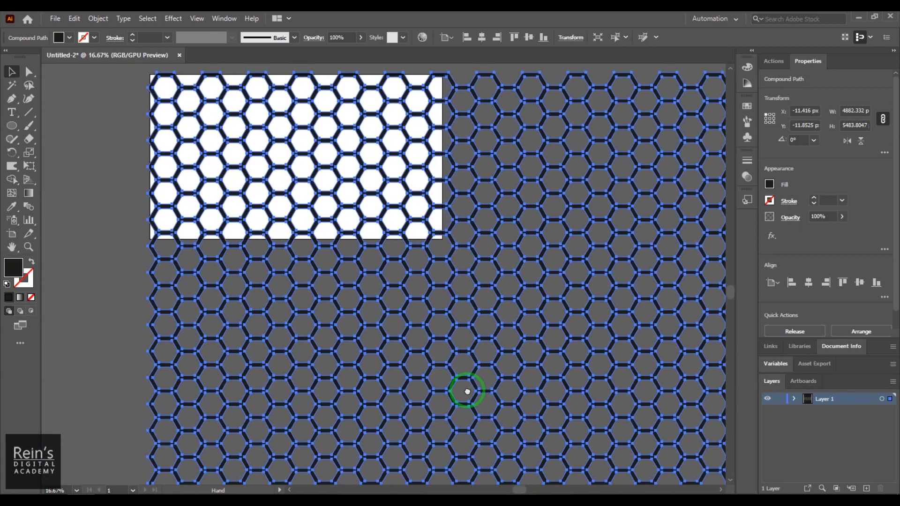
key("ctrl+minus")
key("ctrl+minus")
key("ctrl+minus")
key("ctrl+minus")
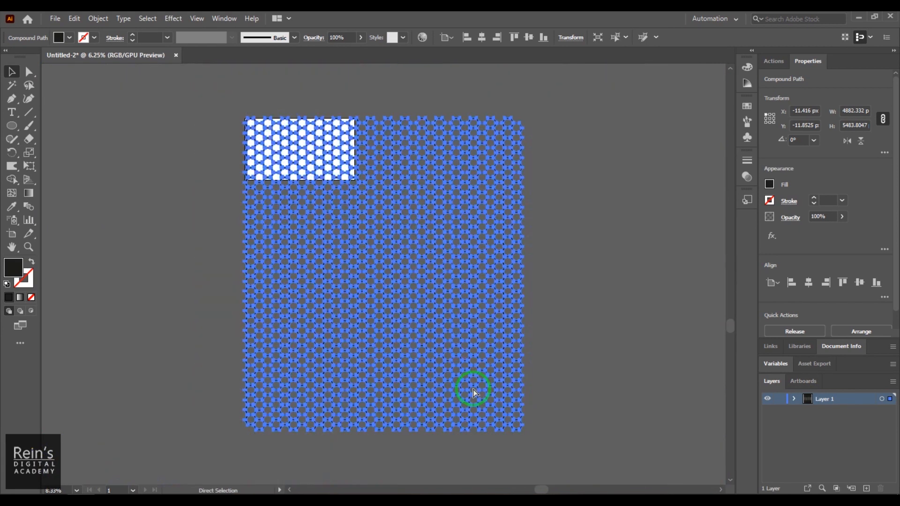
left_click_drag(563, 379, 467, 271)
left_click(570, 275)
left_click(444, 271)
left_click(537, 271)
left_click(450, 229)
left_click(612, 173)
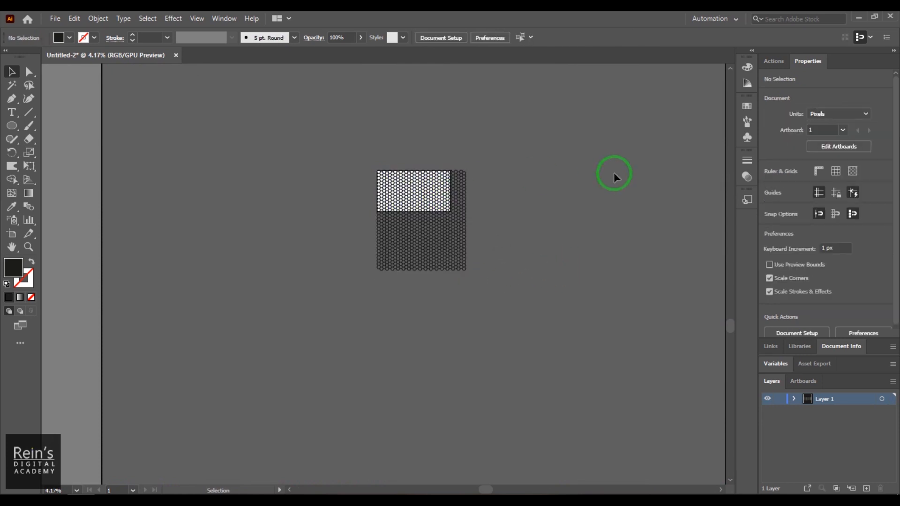
Fine-tune the honeycomb to 2038.416 × 2289.5361 px so it just covers the artboard
key("z")
left_click_drag(440, 188, 606, 316)
left_click(11, 71)
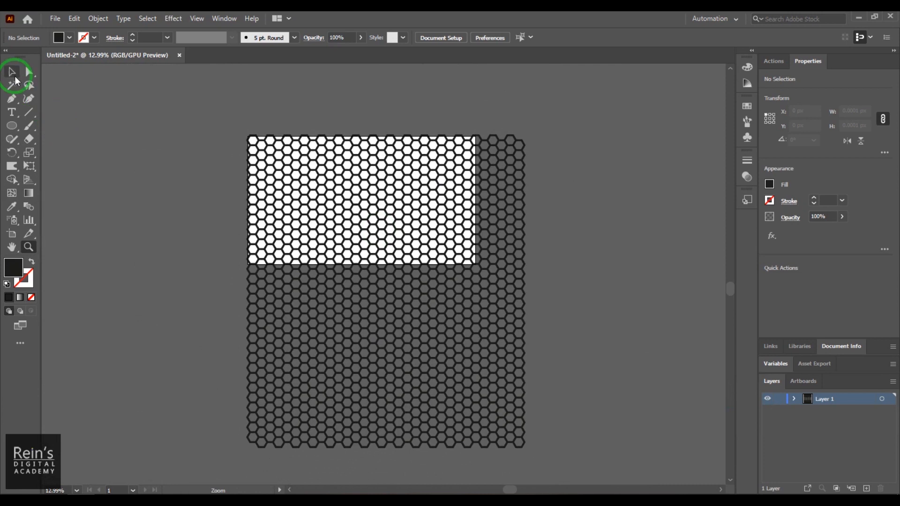
left_click(317, 334)
left_click_drag(523, 446, 488, 406)
left_click(593, 362)
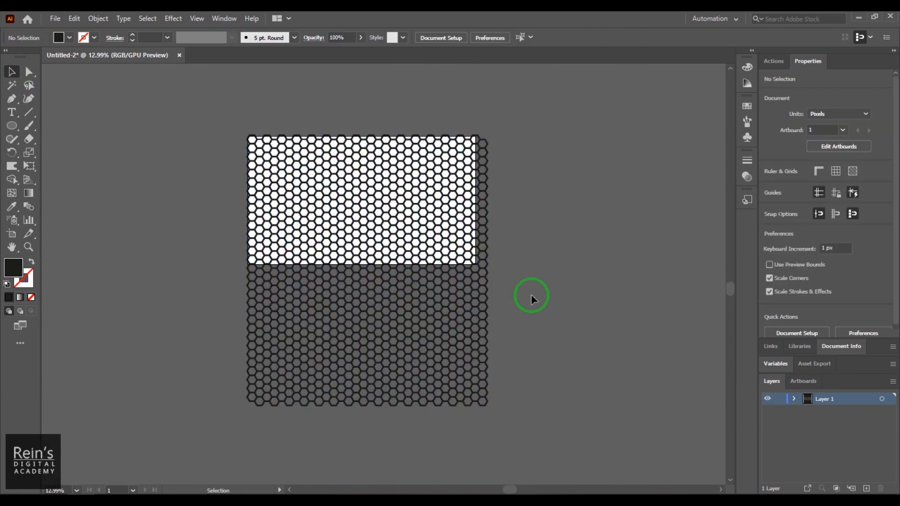
key("z")
left_click_drag(418, 205, 414, 227)
left_click(12, 71)
left_click(443, 335)
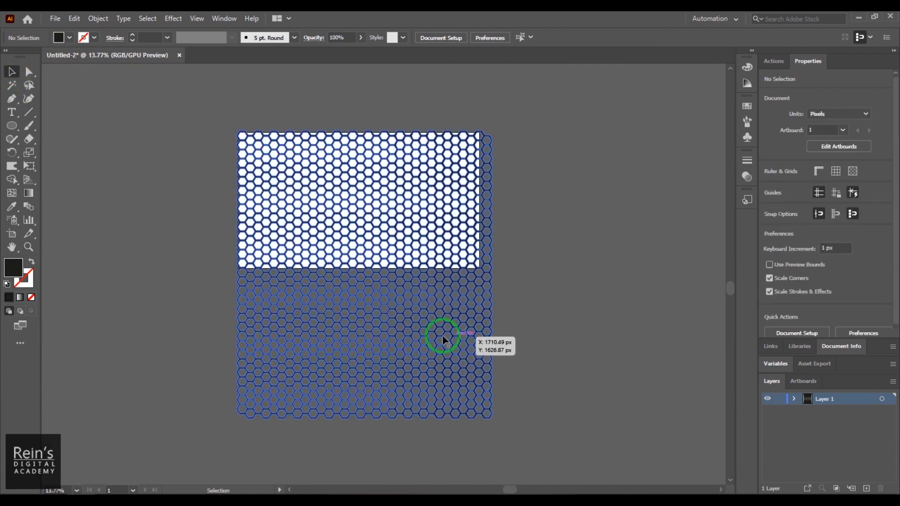
left_click(815, 397)
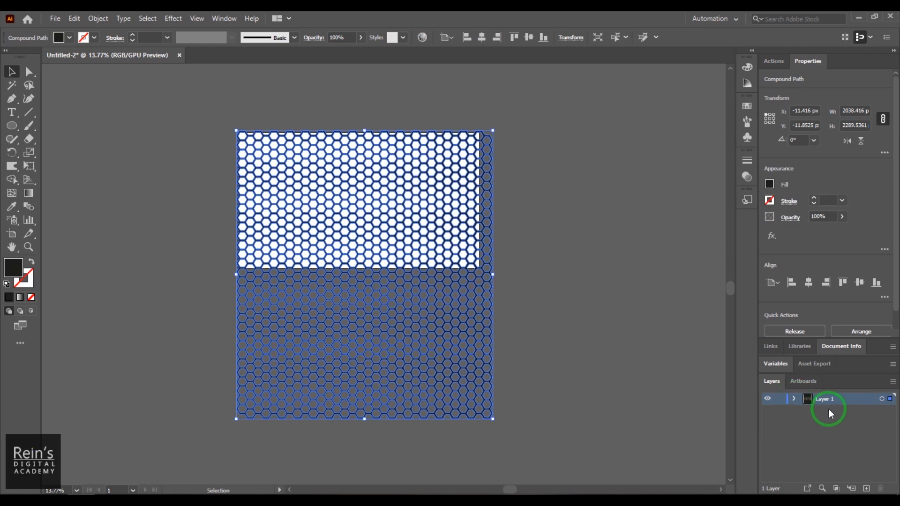
Duplicate Layer 1 as a hidden backup copy of the honeycomb
left_click(893, 384)
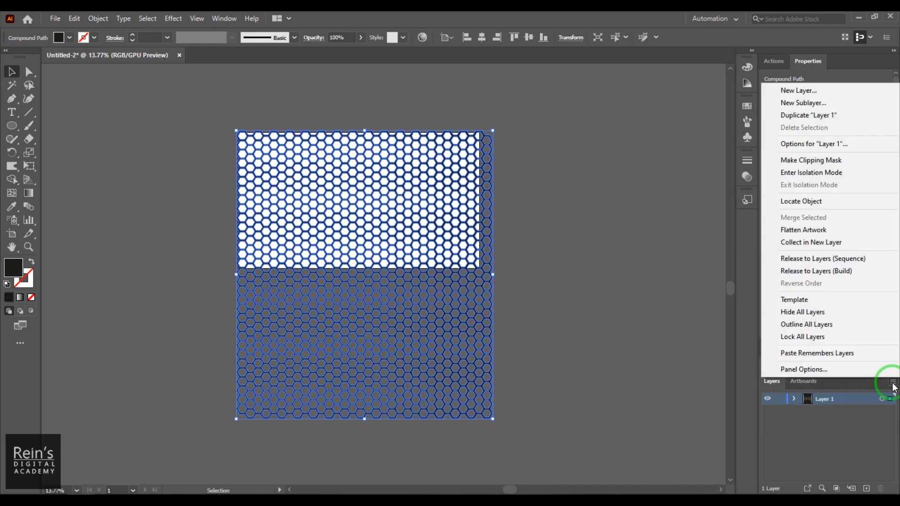
left_click(826, 115)
left_click(767, 398)
left_click(768, 411)
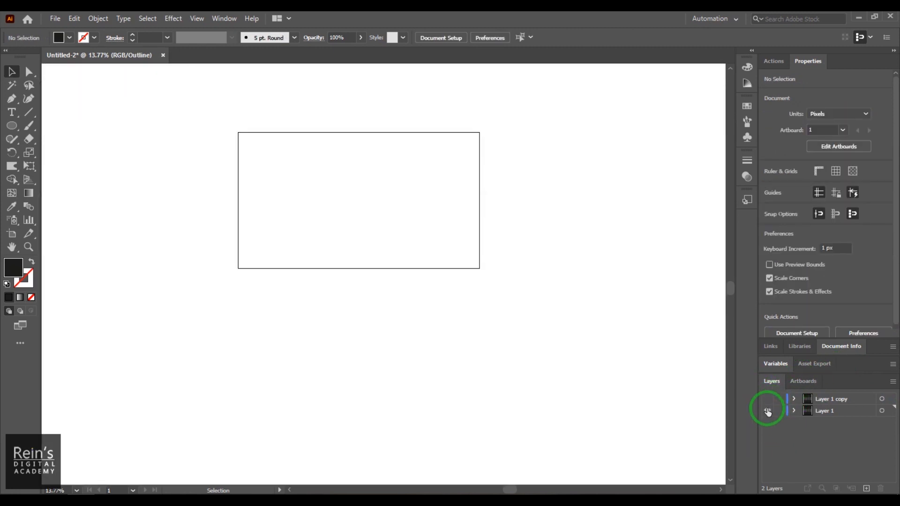
left_click(767, 411)
key("ctrl+y")
left_click(346, 305)
key("space")
left_click_drag(520, 218, 603, 235)
key("ctrl+space")
left_click_drag(416, 180, 506, 274)
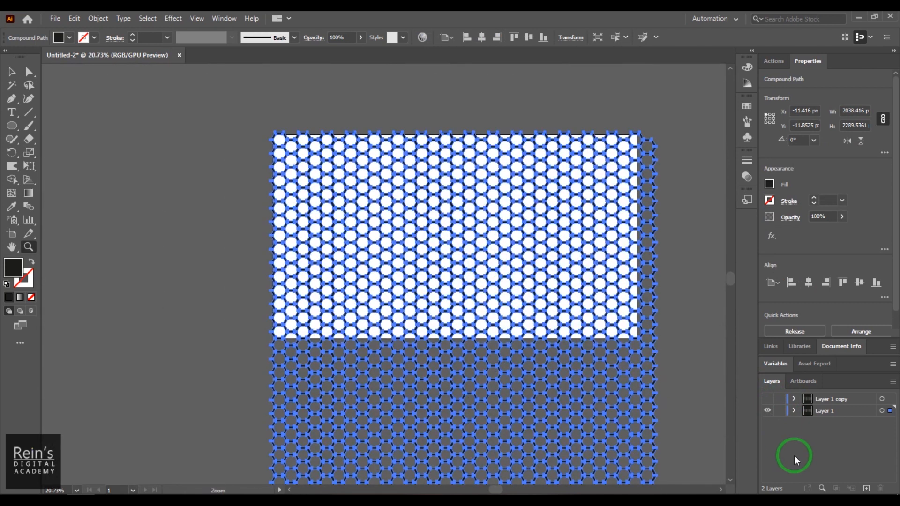
Create Layer 3 below Layer 1, hide Layer 1, and make Layer 3 active
left_click(867, 490)
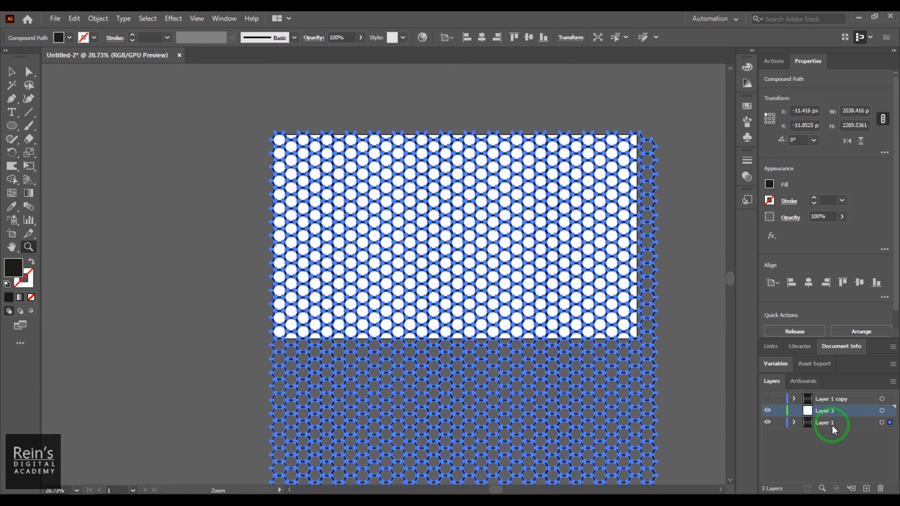
left_click_drag(828, 409, 833, 440)
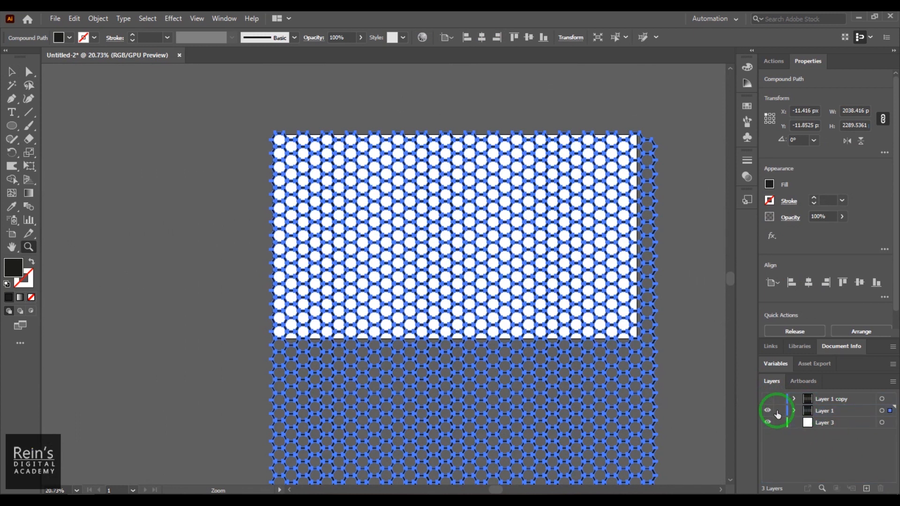
left_click(767, 410)
left_click(826, 422)
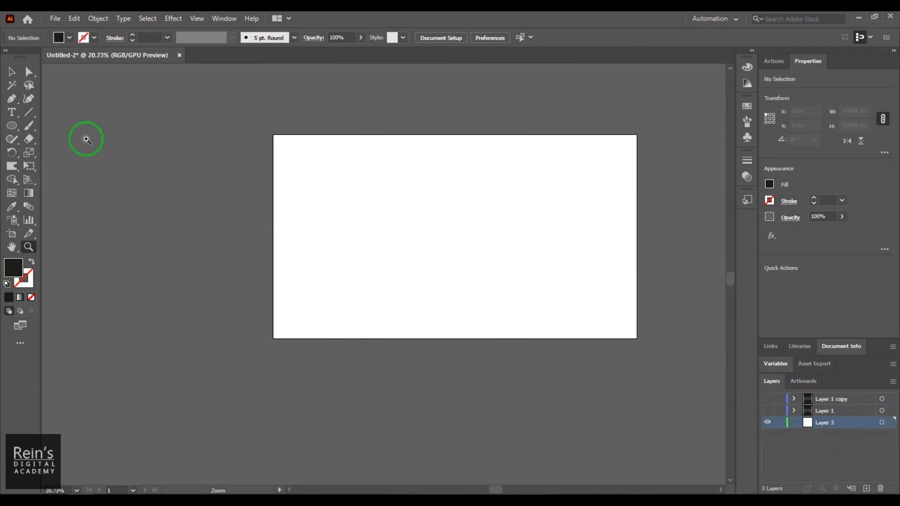
Draw a 1920 × 1080 px rectangle on Layer 3 using the Rectangle Tool
left_click(12, 126)
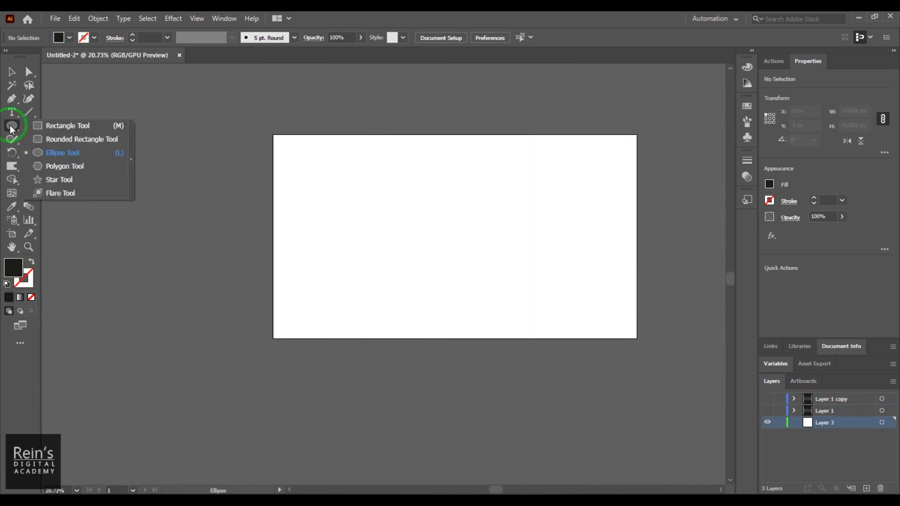
left_click(89, 127)
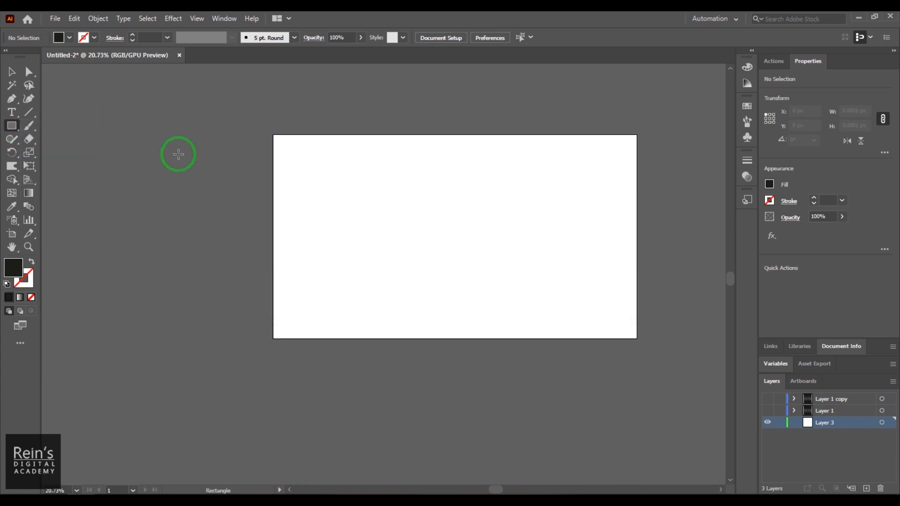
left_click(365, 216)
left_click_drag(373, 315, 474, 137)
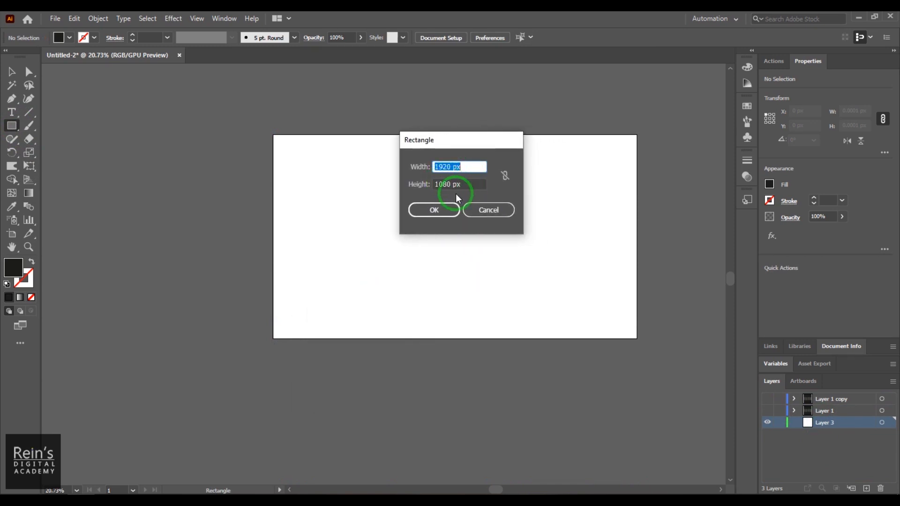
left_click(434, 215)
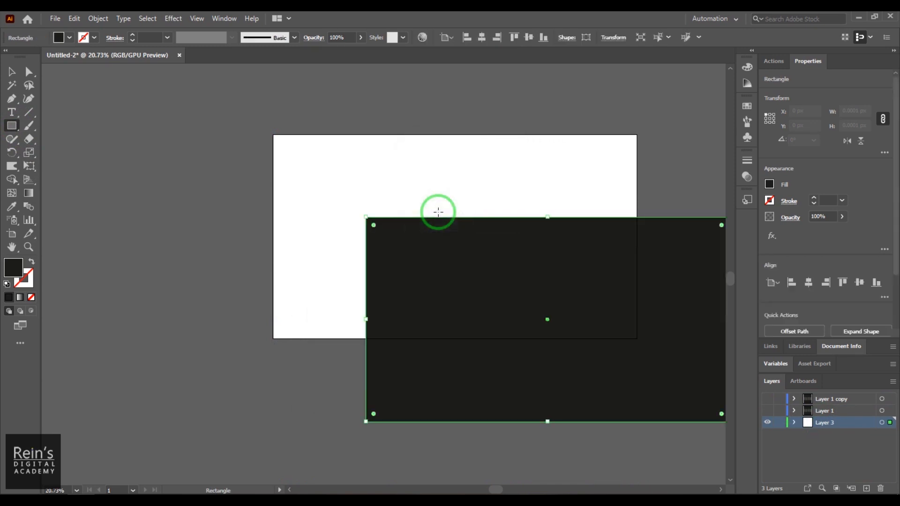
Center the rectangle horizontally and vertically on the artboard
left_click(12, 71)
left_click(482, 41)
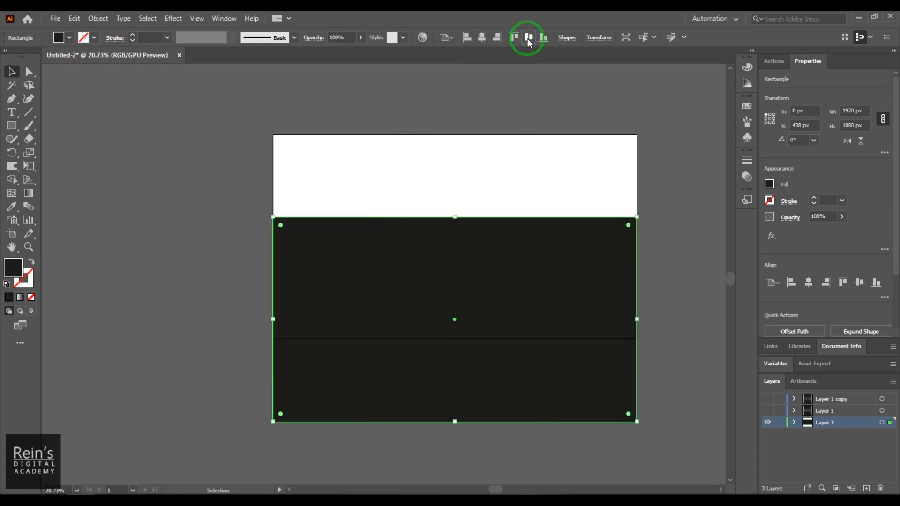
left_click(529, 39)
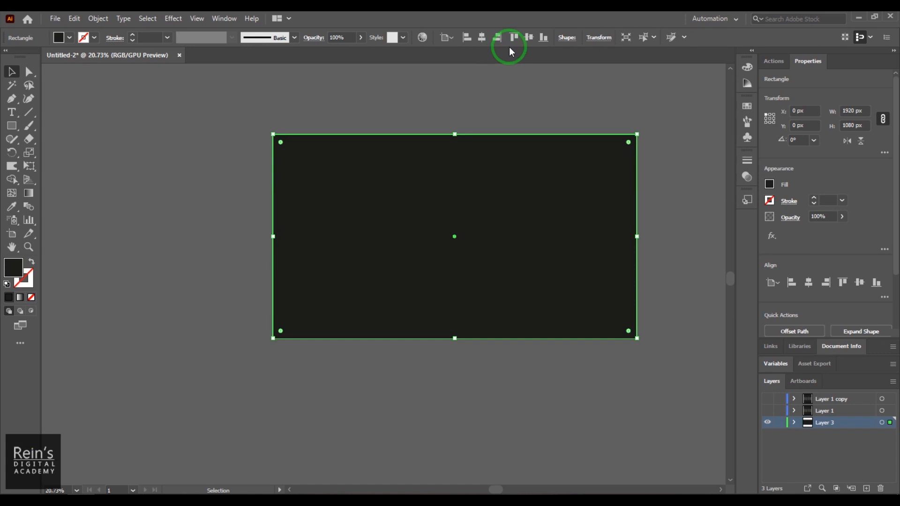
left_click(28, 192)
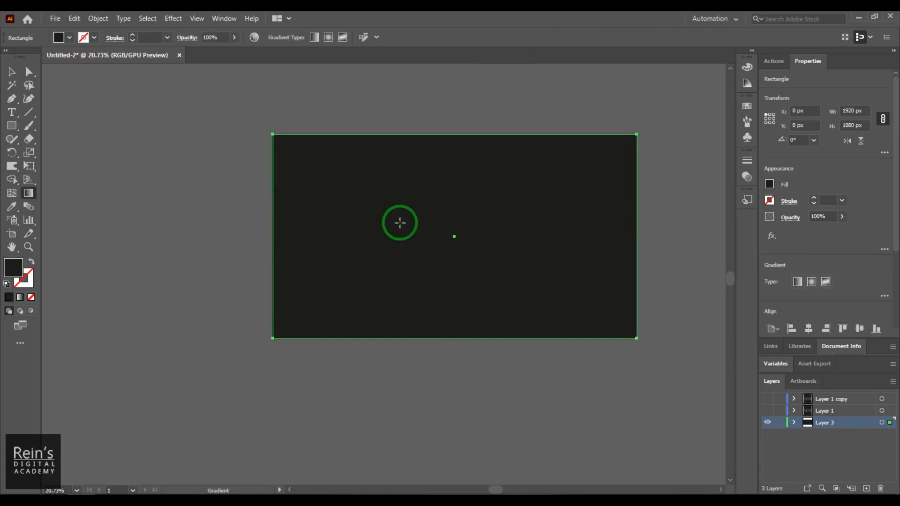
Give the background rectangle a gradient fill and make it radial
left_click(423, 268)
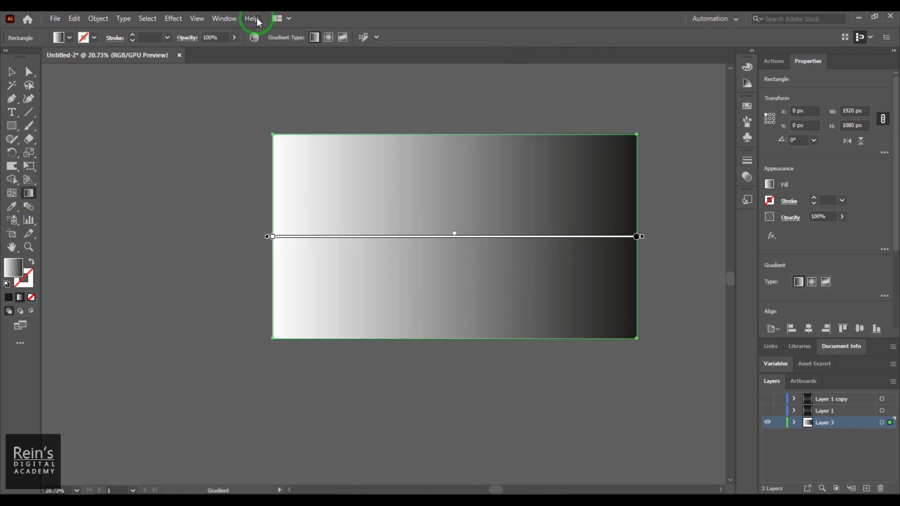
left_click(215, 19)
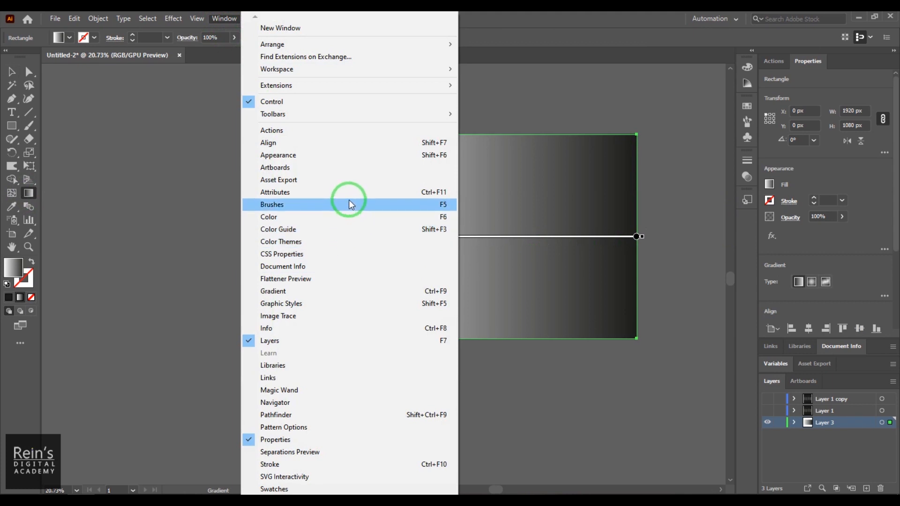
left_click(353, 291)
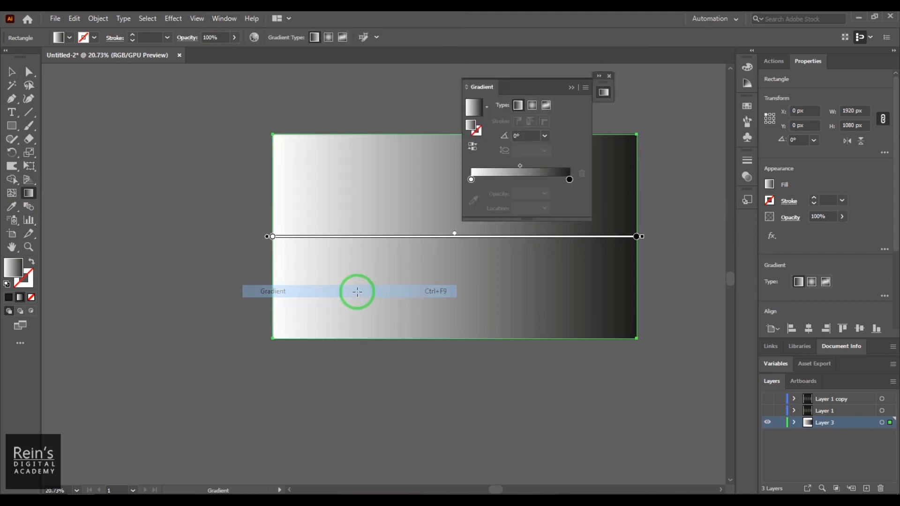
left_click_drag(539, 86, 657, 75)
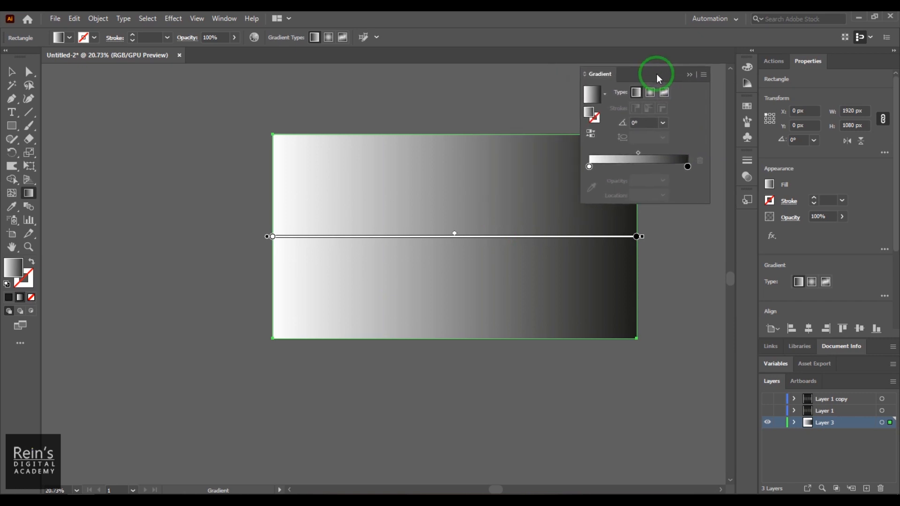
left_click(652, 94)
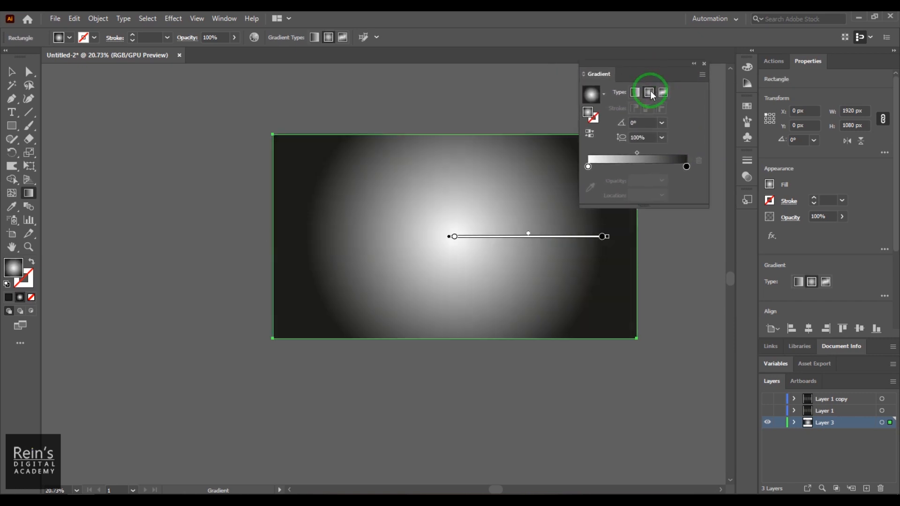
Set the centre and outer gradient stops to dark grey swatches
left_click(589, 167)
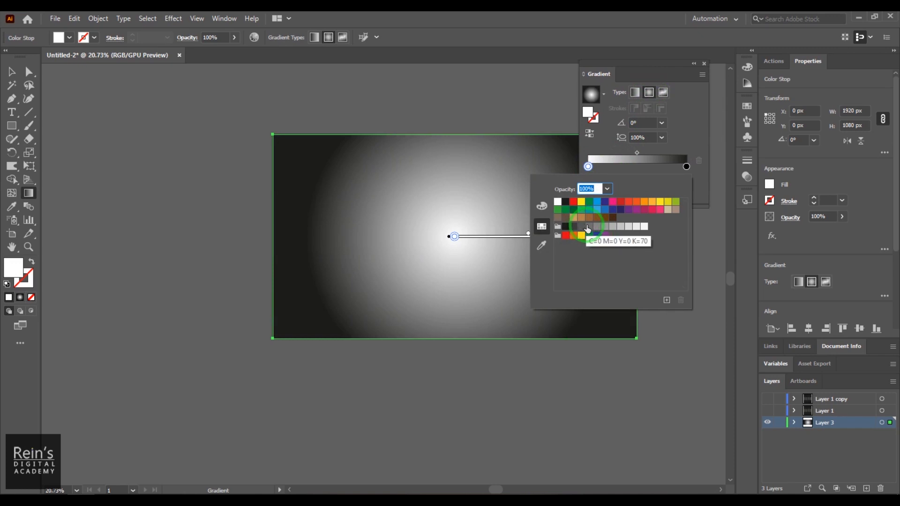
left_click(589, 228)
left_click(691, 146)
left_click(686, 166)
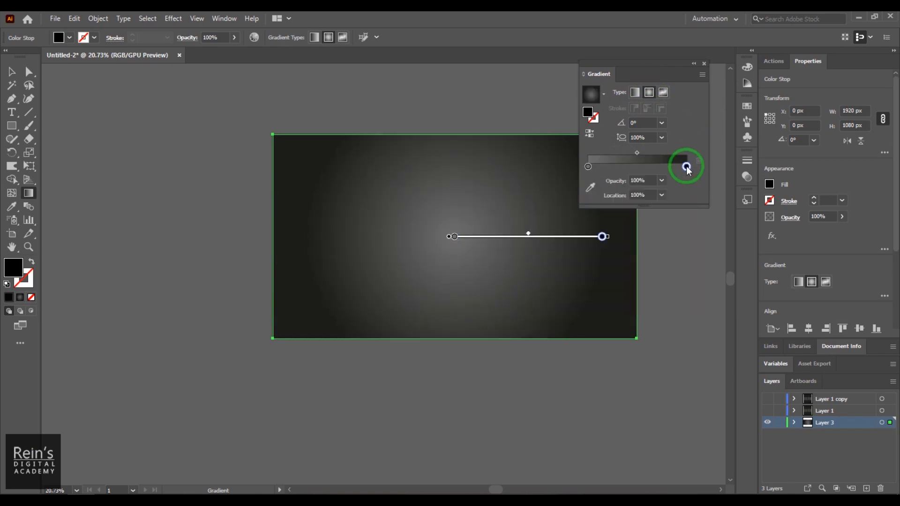
double_click(686, 166)
left_click(573, 227)
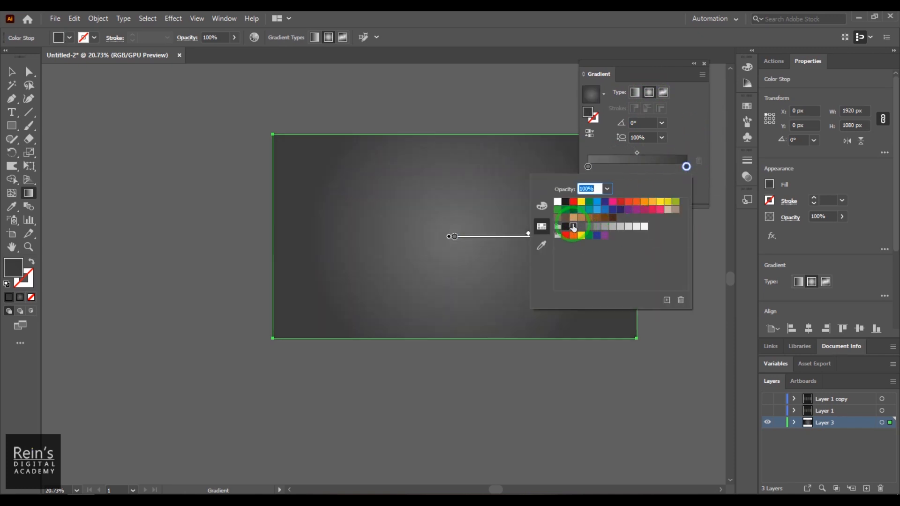
left_click(600, 176)
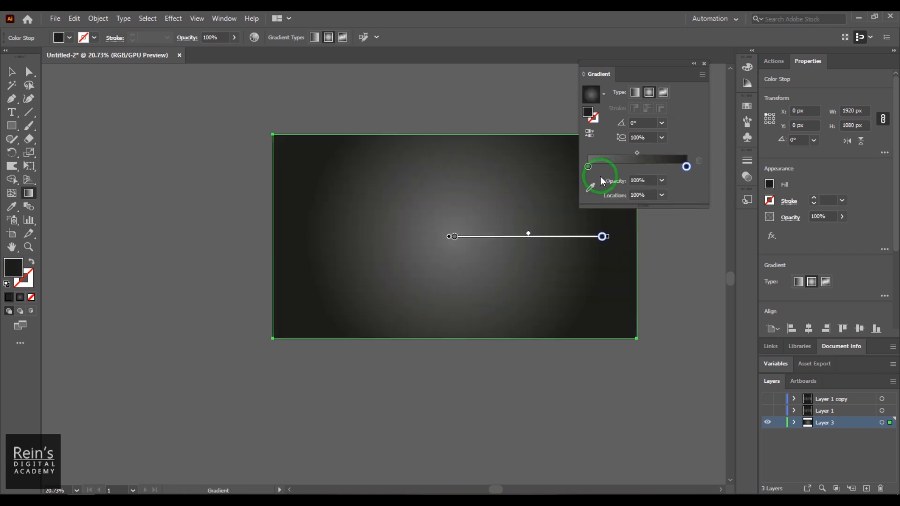
Change the centre gradient stop to a lighter mid-grey and deselect the rectangle
double_click(588, 168)
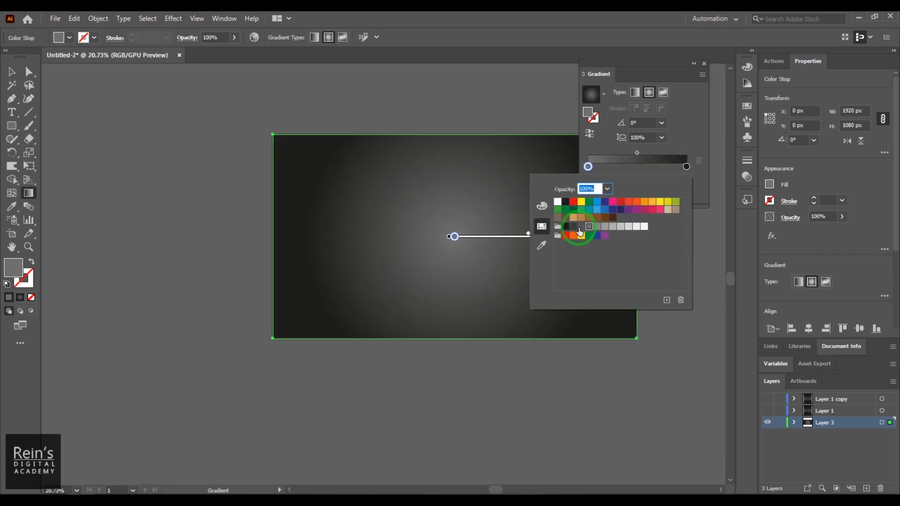
left_click(580, 230)
left_click(602, 225)
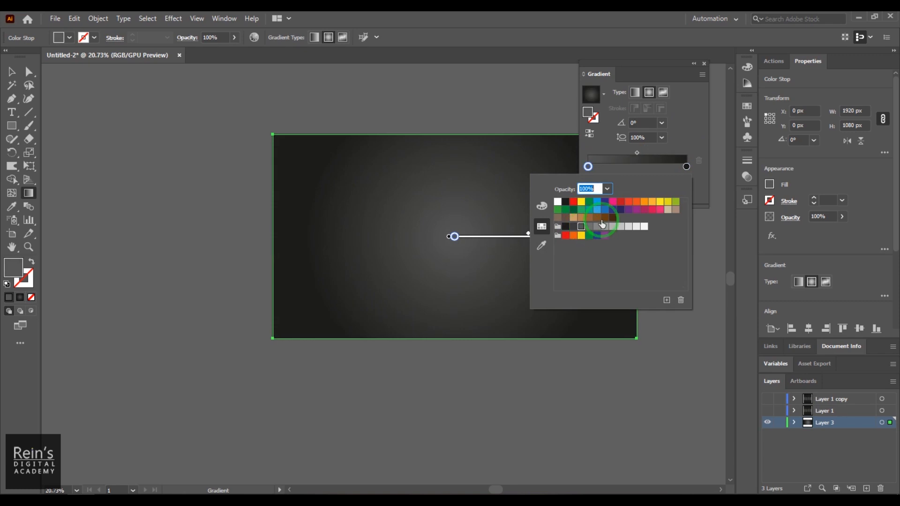
left_click(694, 108)
left_click(12, 72)
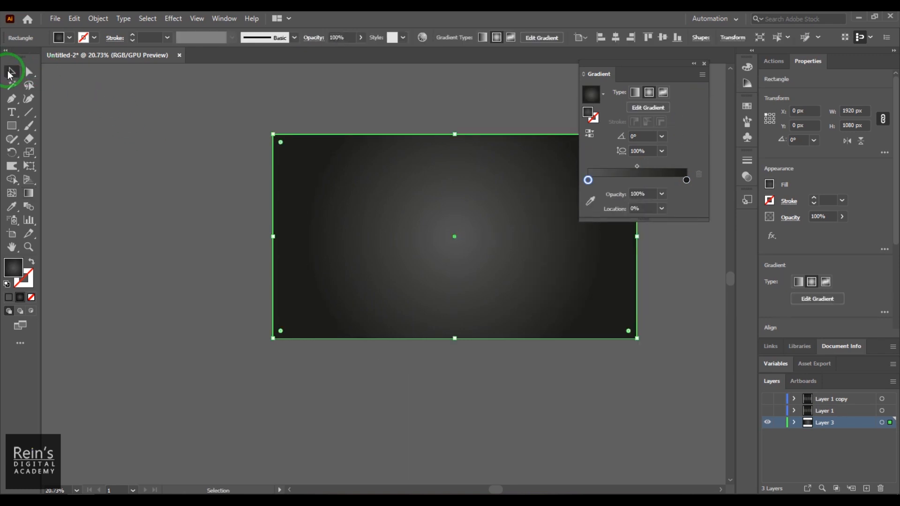
left_click(630, 355)
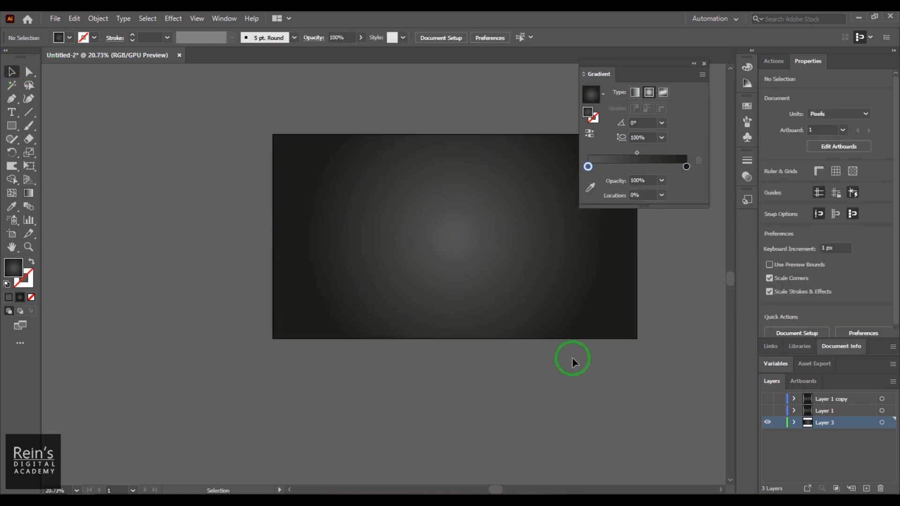
Move the background gradient's midpoint to 46.648%
mouse_move(637, 152)
left_mouse_down()
mouse_move(671, 154)
mouse_move(663, 168)
mouse_move(613, 171)
mouse_move(635, 167)
left_mouse_up()
left_click(530, 225)
left_click(685, 290)
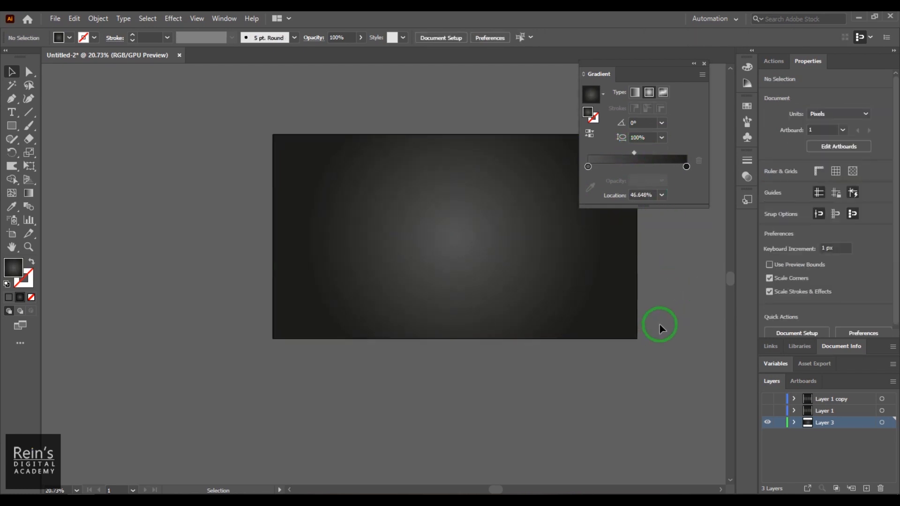
Show Layer 1's honeycomb over the background and select the hexagon pattern
left_click(768, 410)
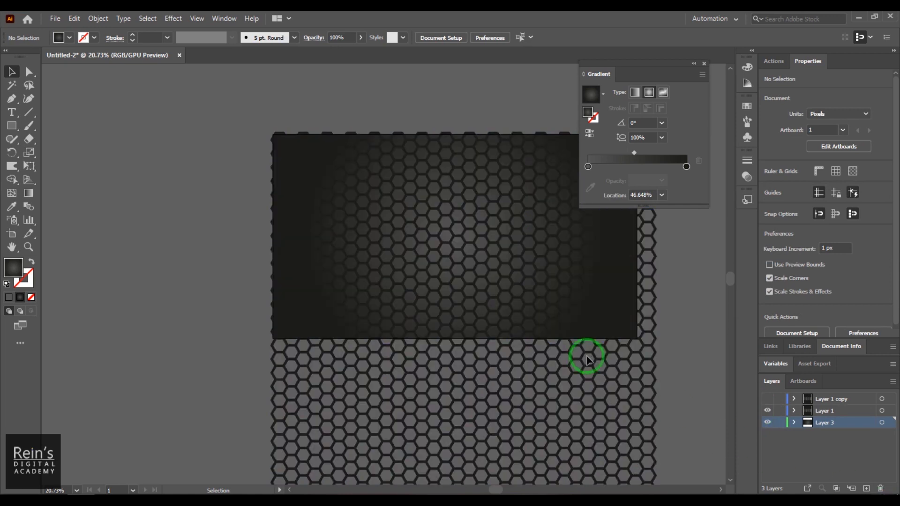
left_click(600, 307)
key("z")
left_click_drag(367, 191, 475, 269)
key("space")
left_click_drag(523, 285, 445, 253)
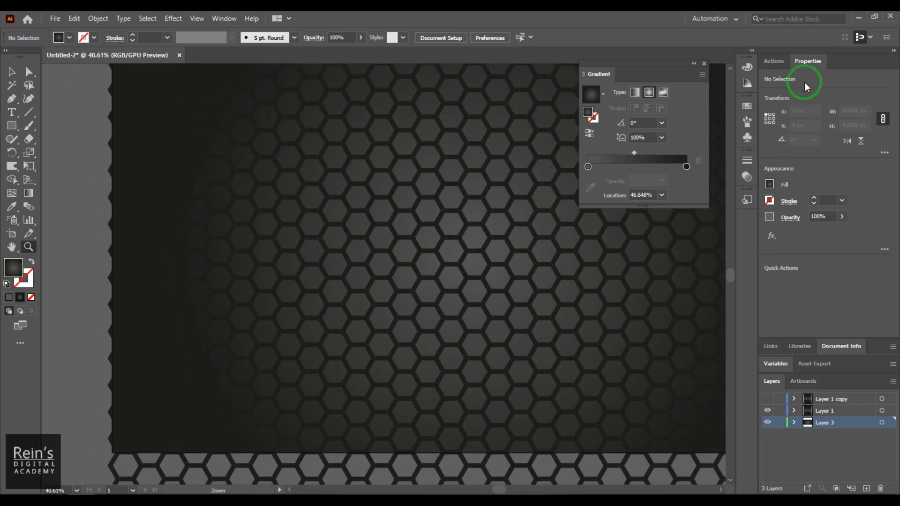
Open the Appearance panel and select the hexagon compound path
left_click(223, 19)
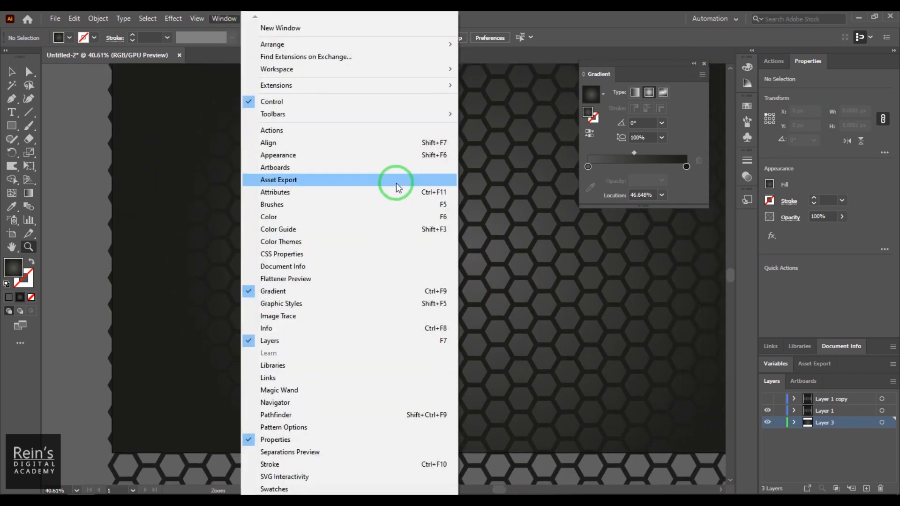
left_click(402, 155)
left_click(12, 72)
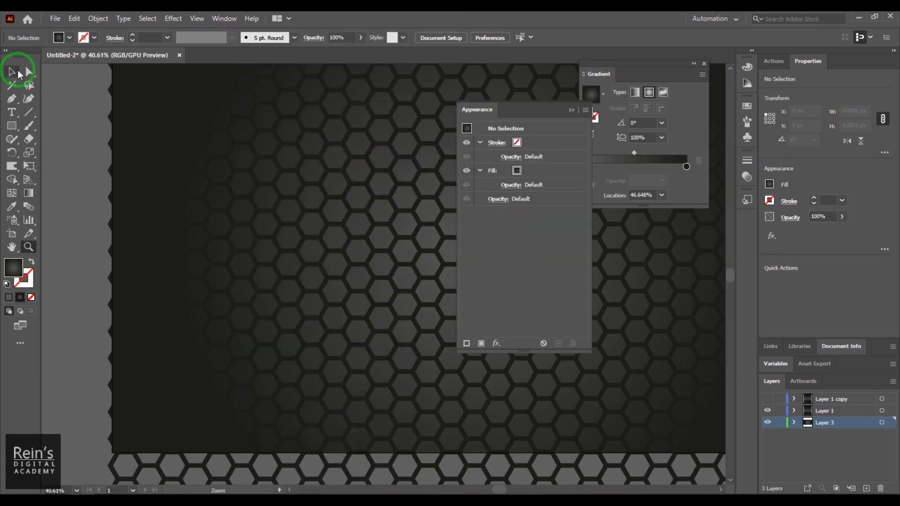
left_click(311, 160)
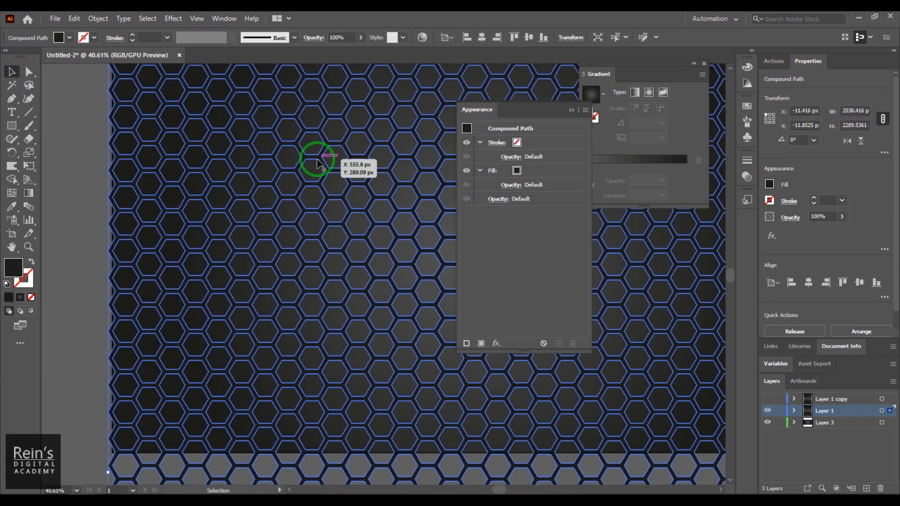
Lock the background rectangle via Object > Lock > Selection, then show and reselect the honeycomb
left_click(767, 410)
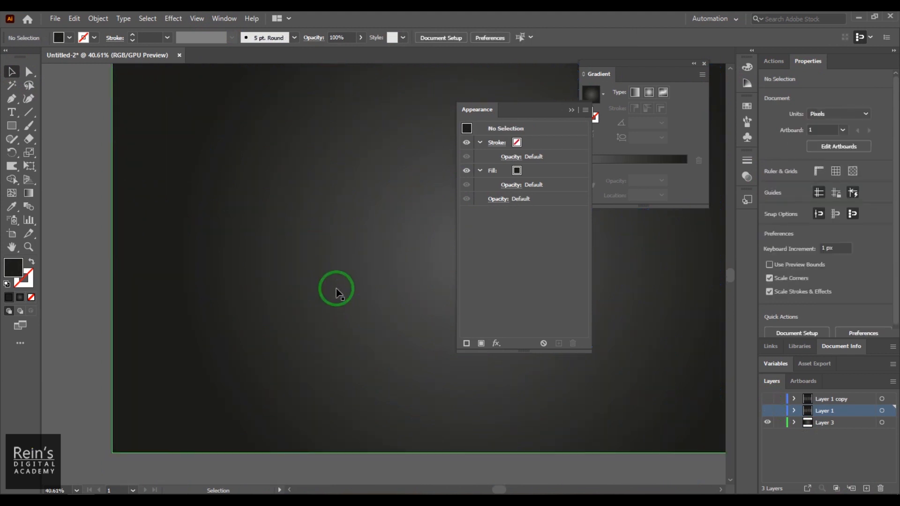
left_click(336, 295)
left_click(98, 18)
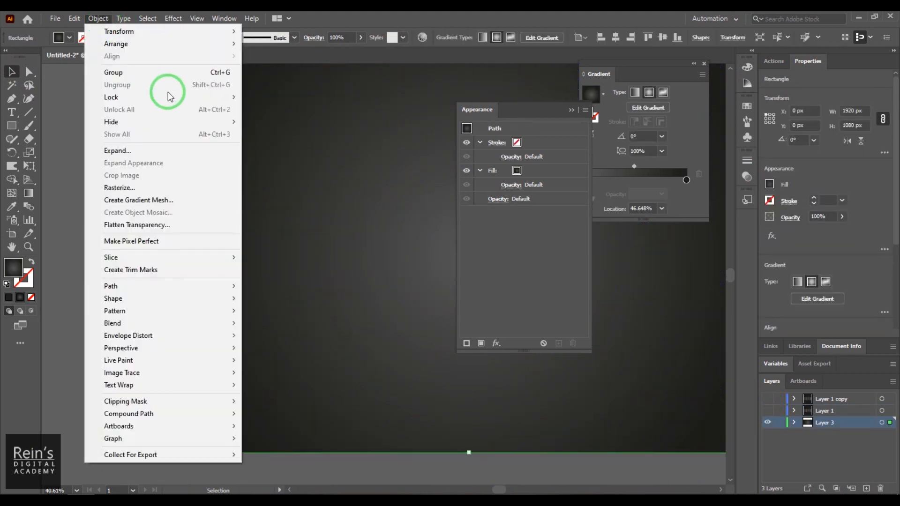
mouse_move(211, 97)
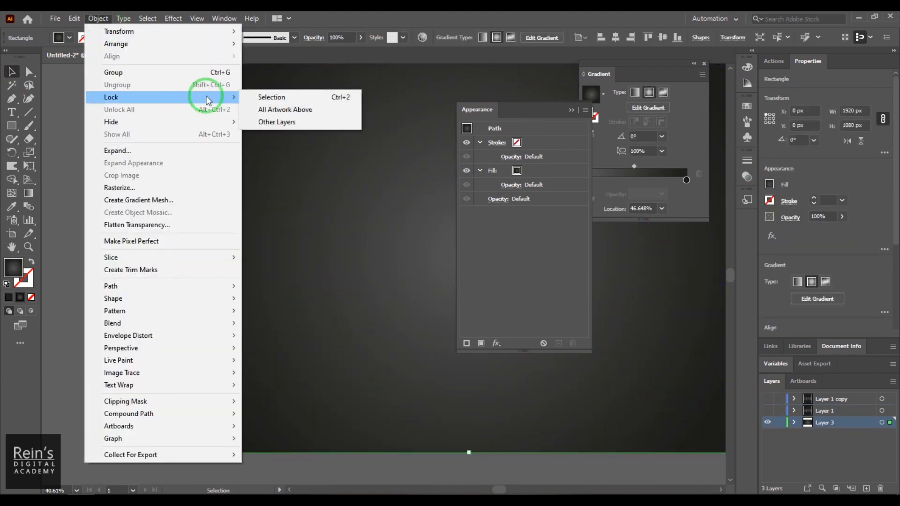
left_click(300, 97)
left_click(767, 410)
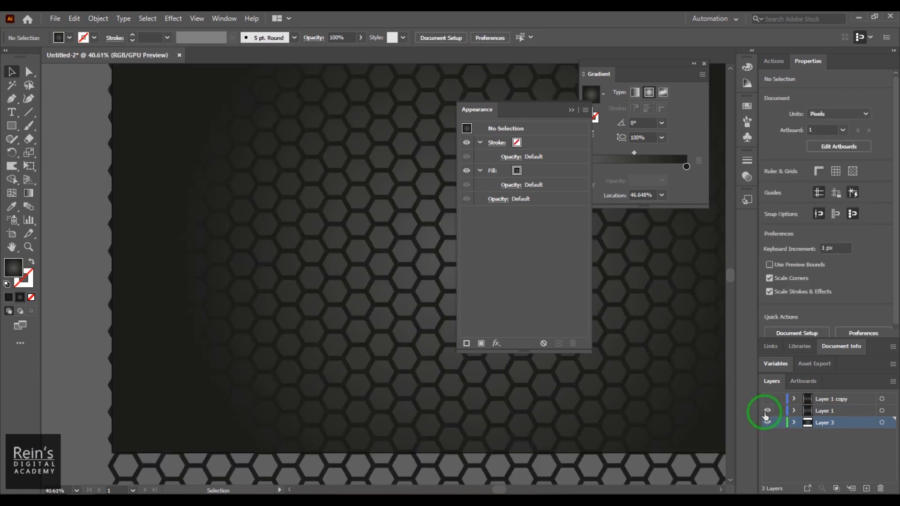
left_click(334, 251)
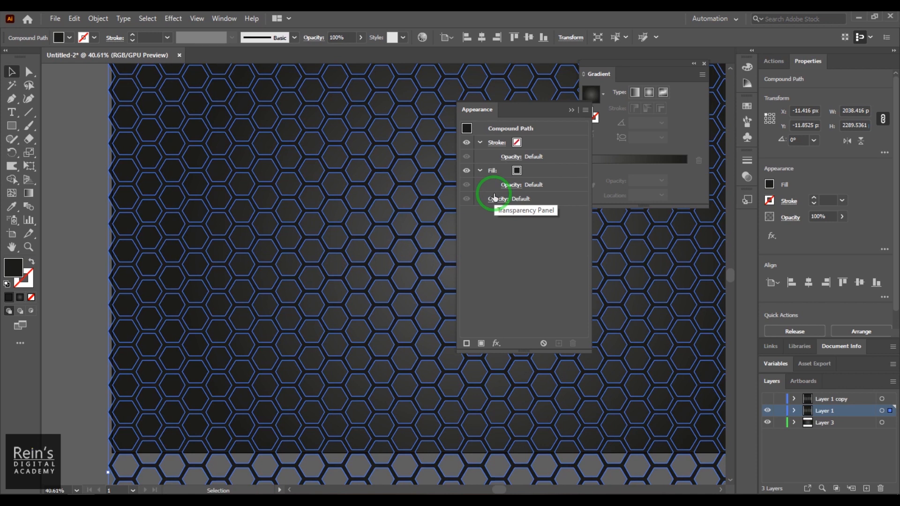
Apply a radial gradient fill to the hexagon pattern
left_click(497, 342)
left_click(478, 248)
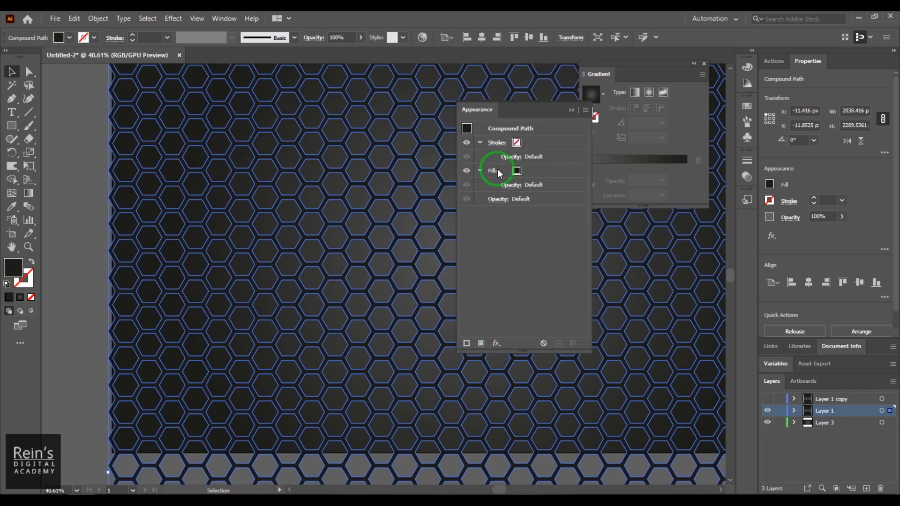
left_click(29, 193)
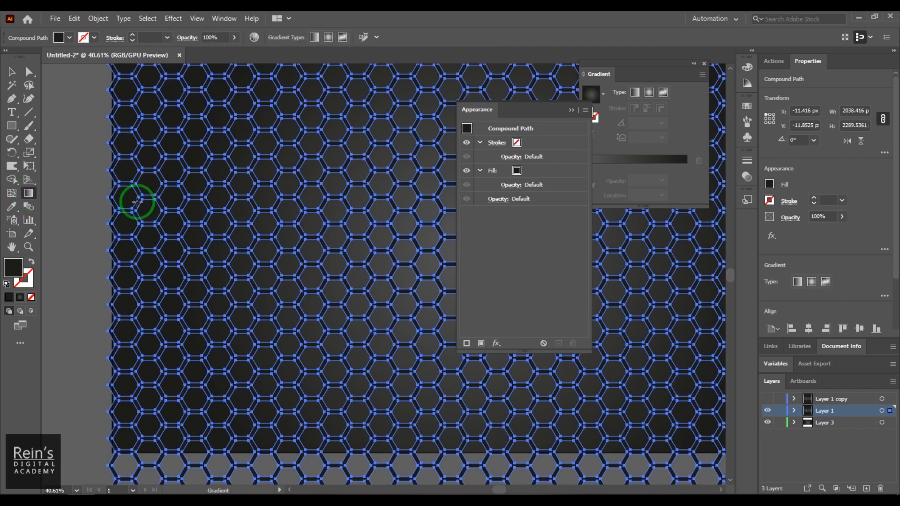
left_click(201, 199)
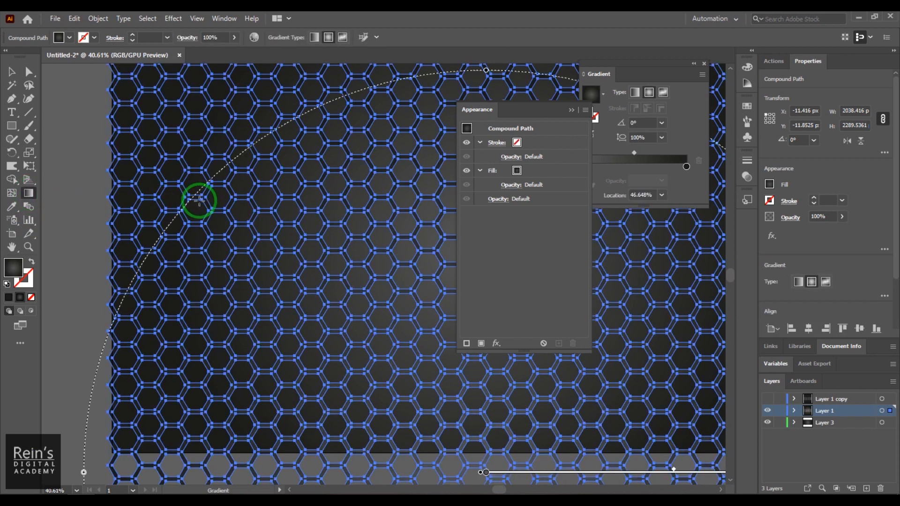
left_click(12, 73)
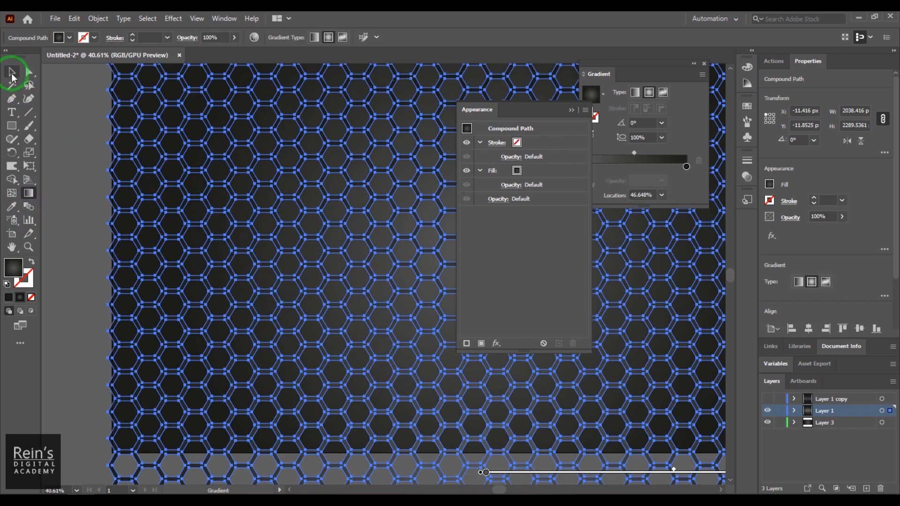
left_click(12, 75)
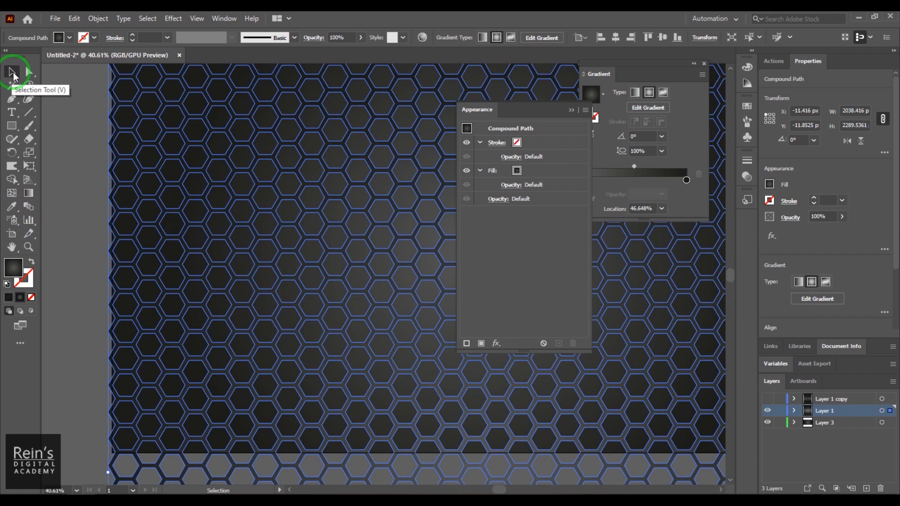
key("ctrl+minus")
key("ctrl+minus")
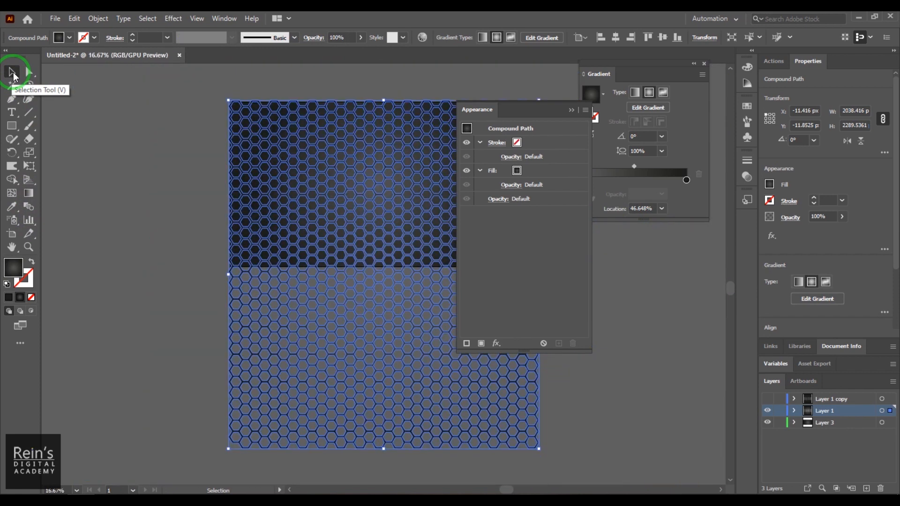
left_click(571, 110)
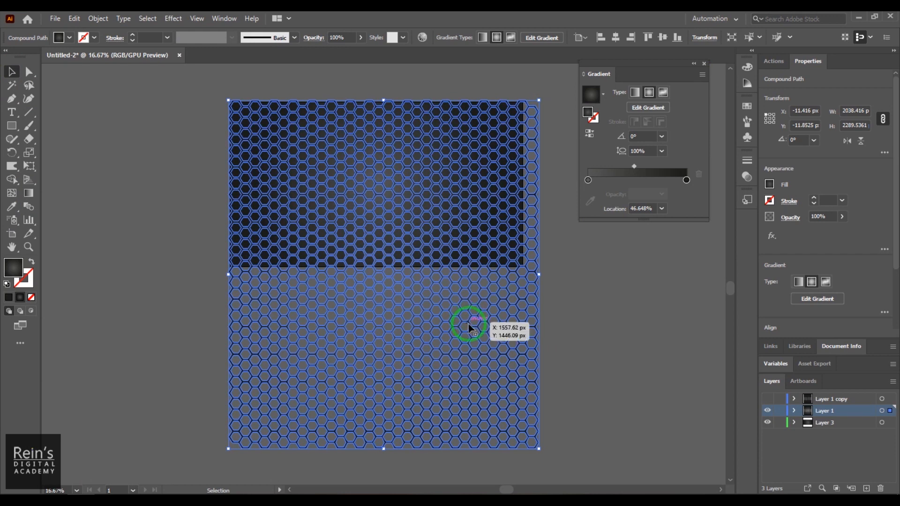
Drag the honeycomb's gradient vertically so it runs from the top of the pattern to the bottom
left_click(650, 112)
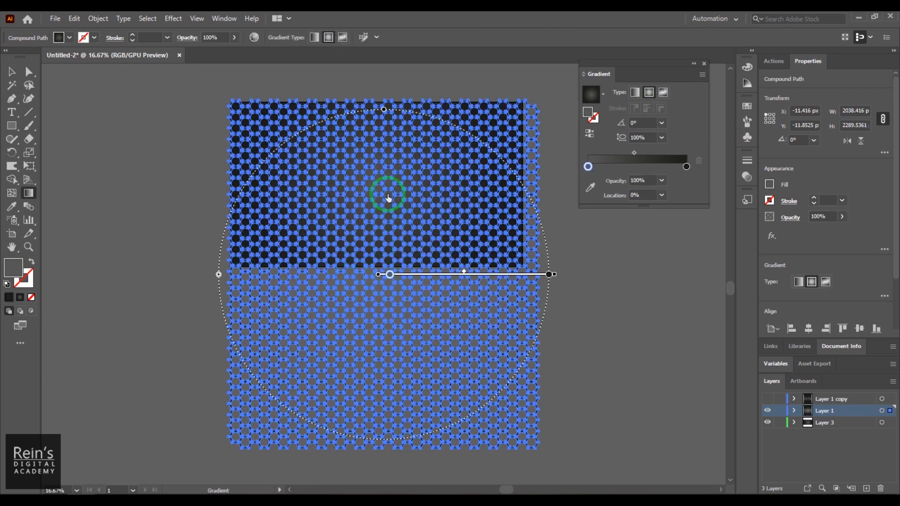
left_click(380, 275)
left_click_drag(379, 278, 379, 182)
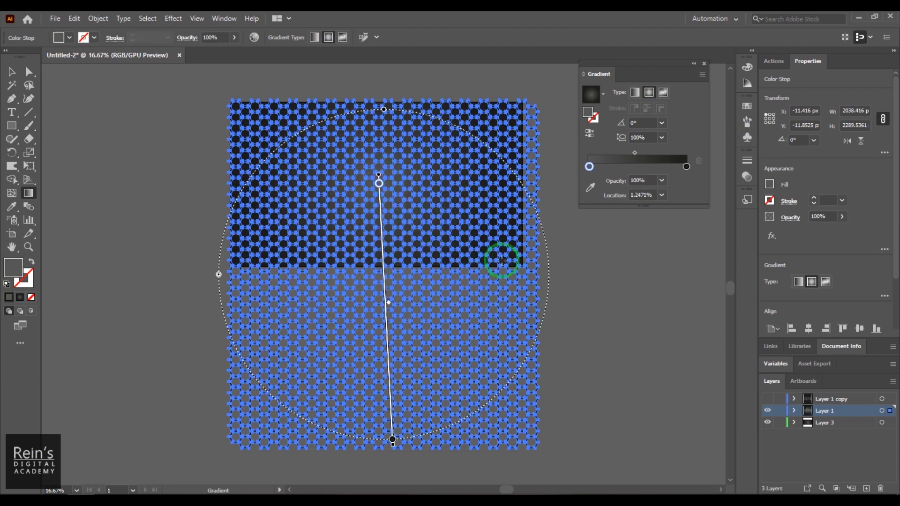
left_click(12, 72)
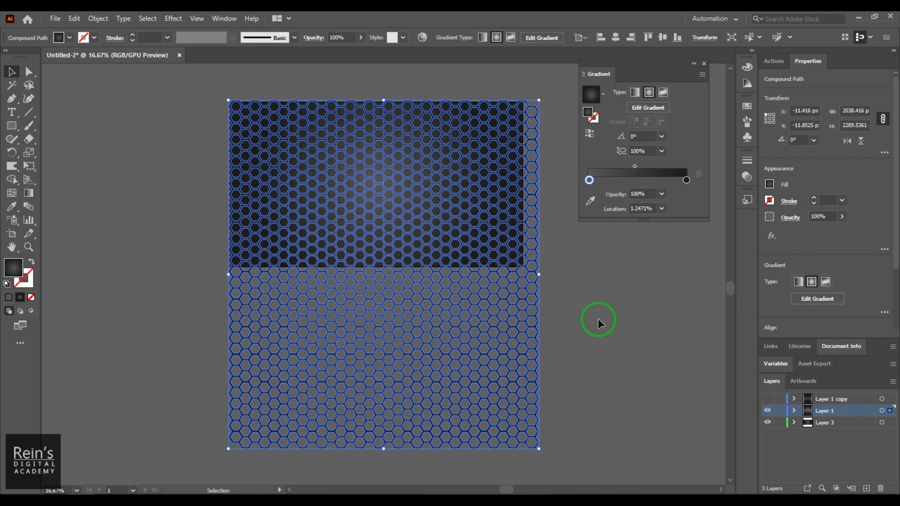
left_click(597, 322)
key("z")
left_click_drag(328, 175, 467, 302)
left_click_drag(463, 212, 458, 249)
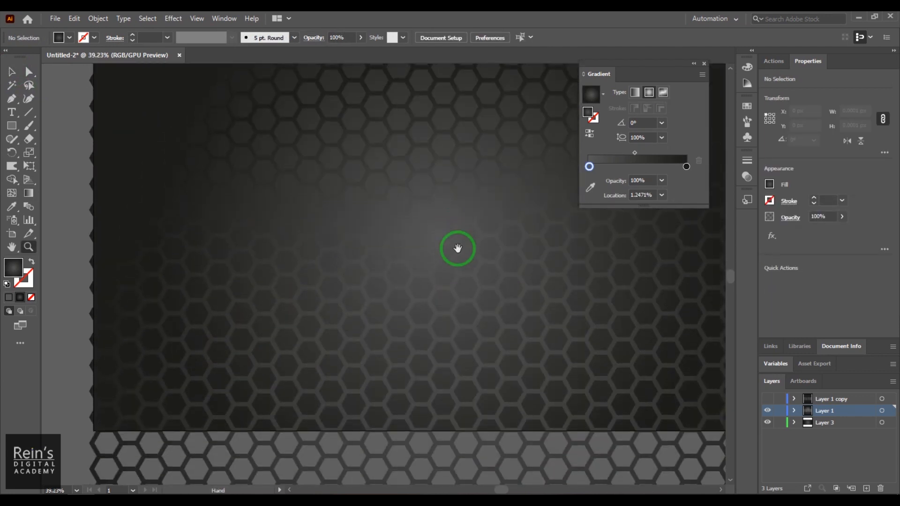
Draw a 1920 × 1080 px rectangle with no fill
key("ctrl+minus")
key("ctrl+minus")
key("ctrl+minus")
key("ctrl+minus")
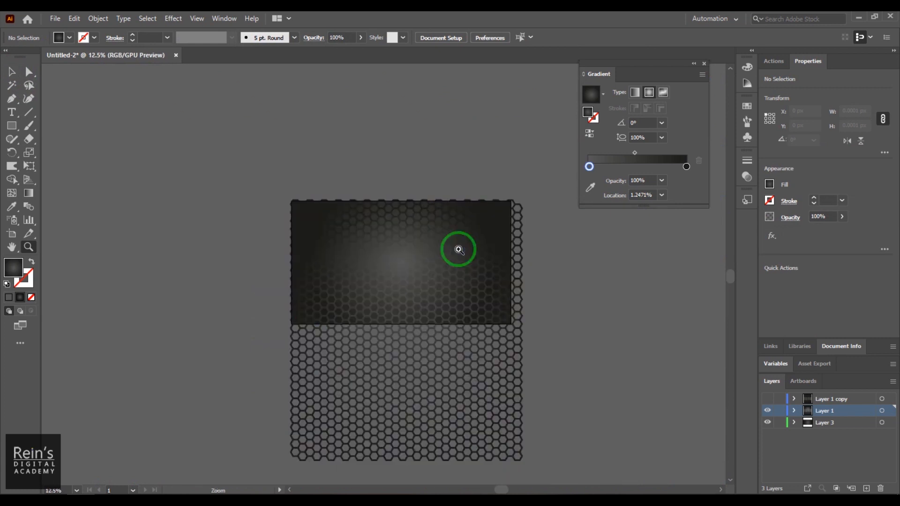
left_click(12, 124)
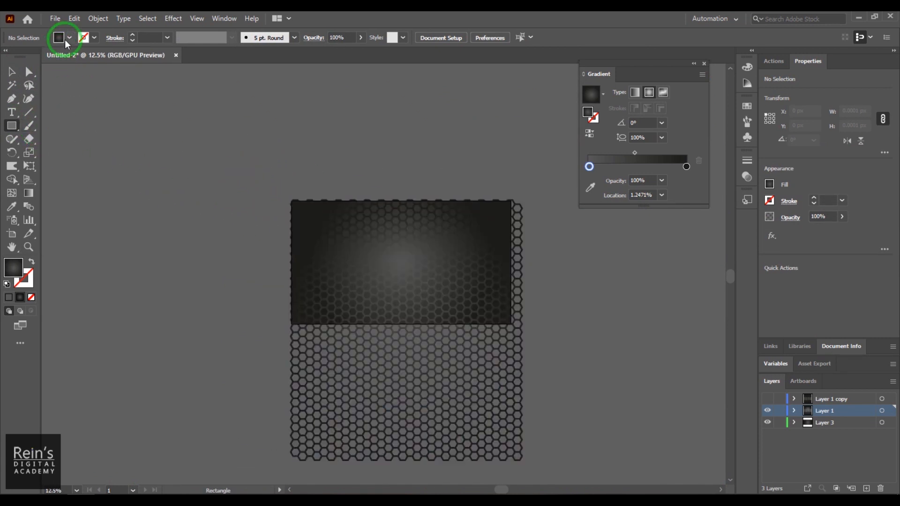
left_click(64, 38)
left_click(7, 56)
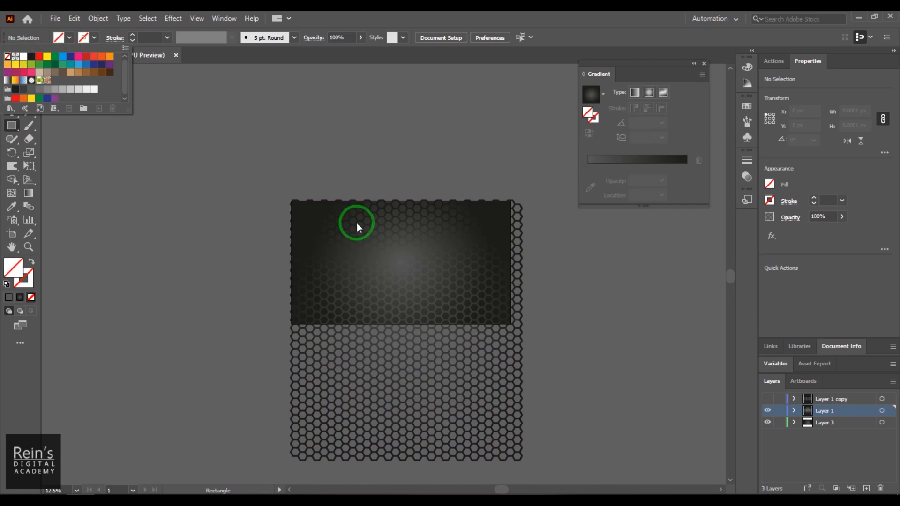
left_click(373, 244)
left_click(377, 253)
left_click(434, 210)
Centre the rectangle horizontally and align it to the artboard top; undo a trial hexagon subtraction
left_click(481, 38)
left_click(514, 37)
left_click(12, 71)
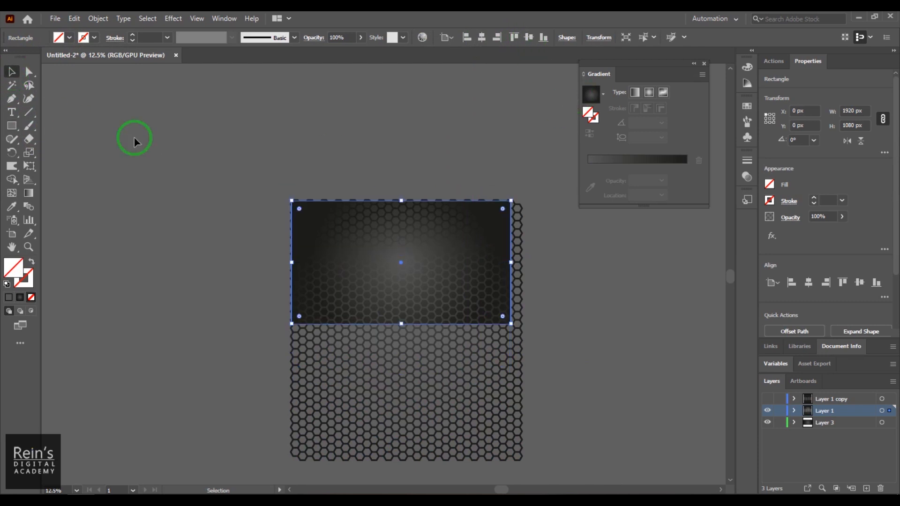
left_click(512, 380, "shift")
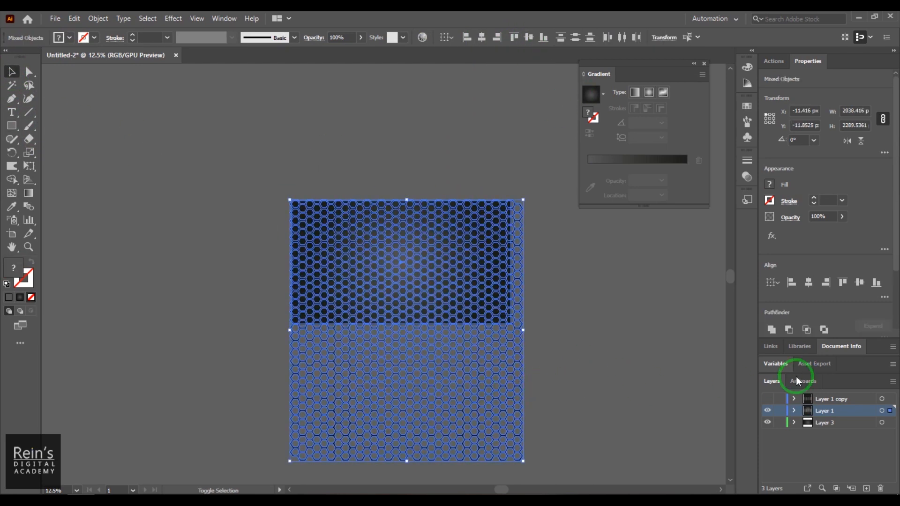
left_click(789, 330)
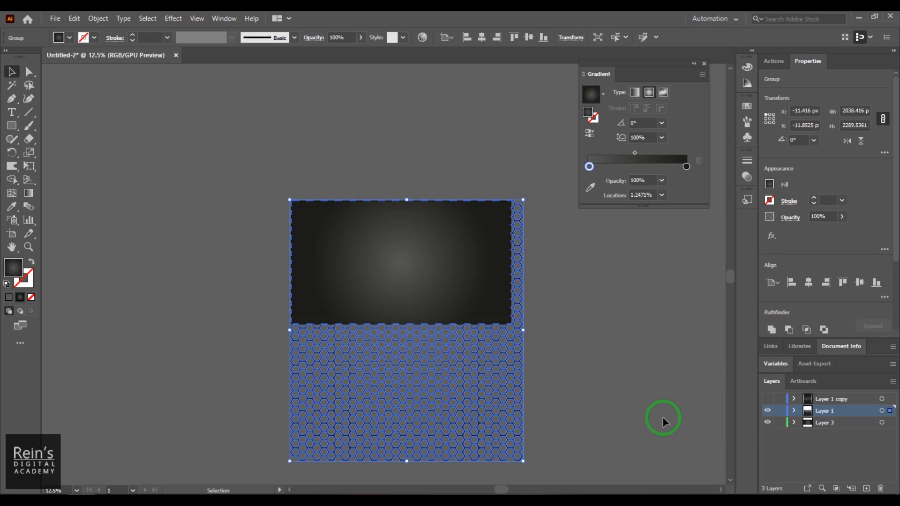
key("ctrl+z")
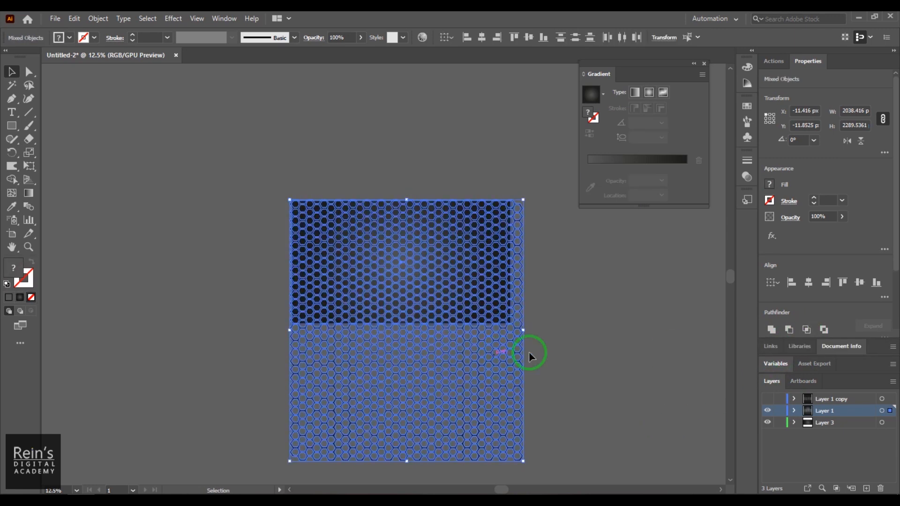
left_click(643, 381)
key("ctrl+z")
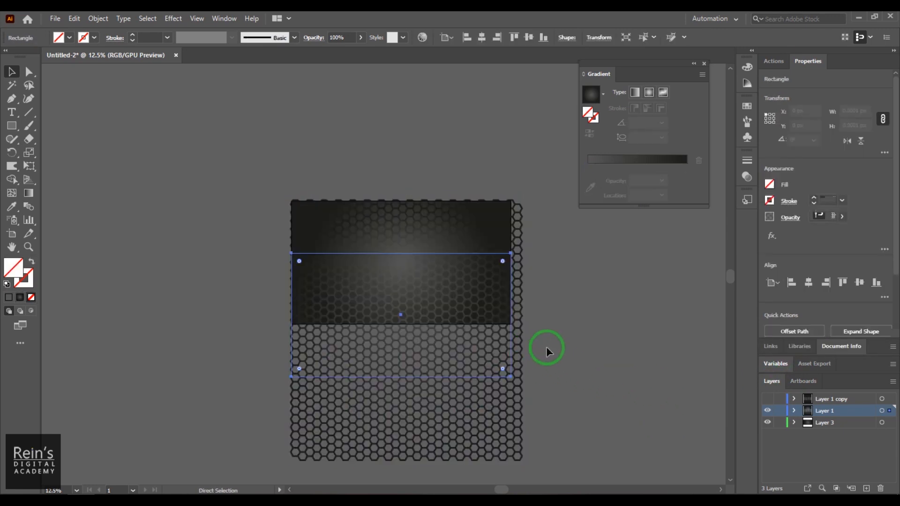
Clip the hexagon grid to the top-aligned rectangle with Ctrl+7, then zoom in and reselect the honeycomb
left_click(513, 37)
left_click(500, 392, "shift")
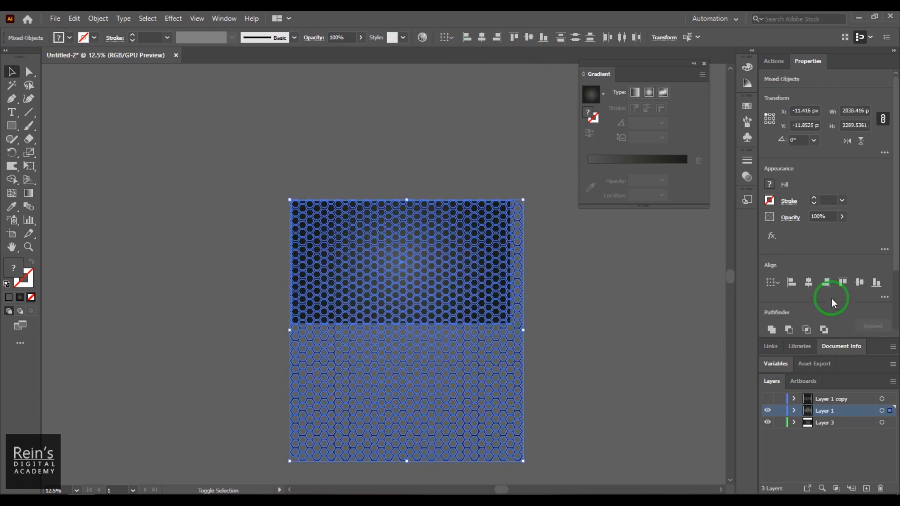
key("ctrl+7")
left_click(586, 365)
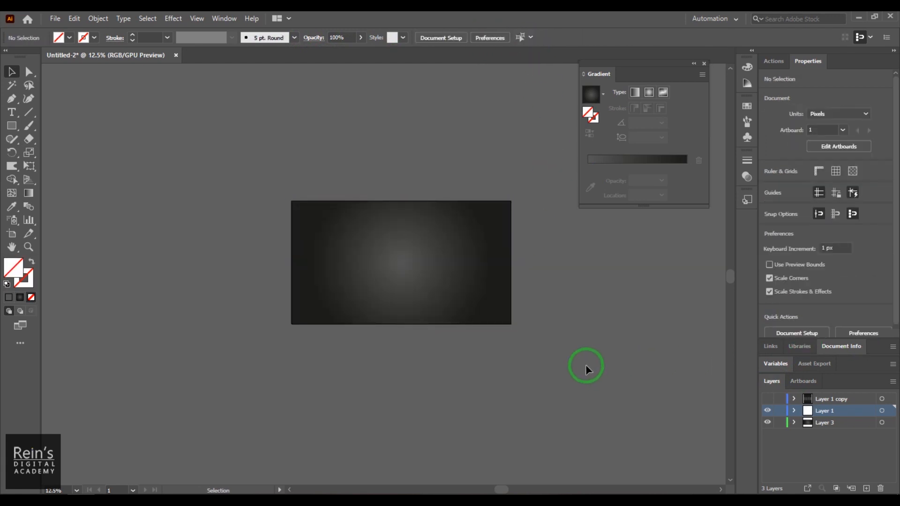
key("z")
left_click_drag(399, 282, 555, 402)
left_click(12, 71)
left_click(341, 178)
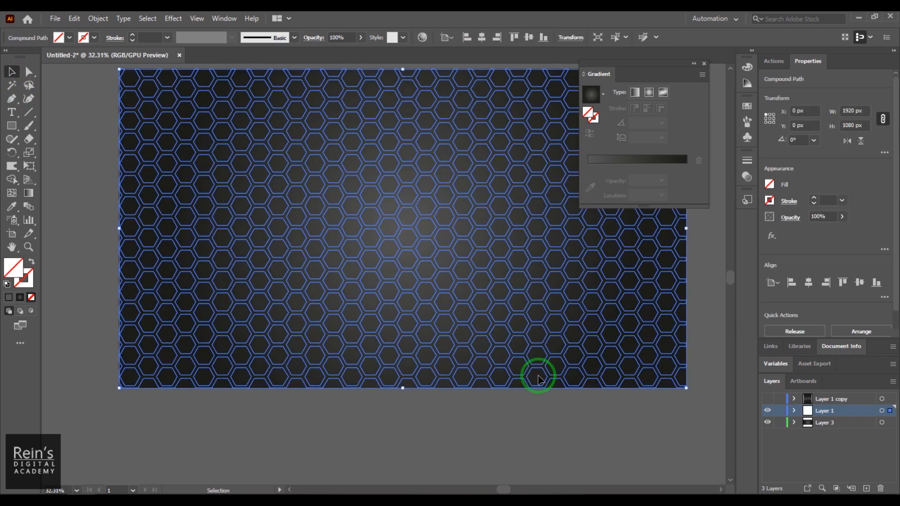
Fill the honeycomb with the white-to-black gradient swatch
left_click_drag(460, 321, 475, 343)
left_click(28, 192)
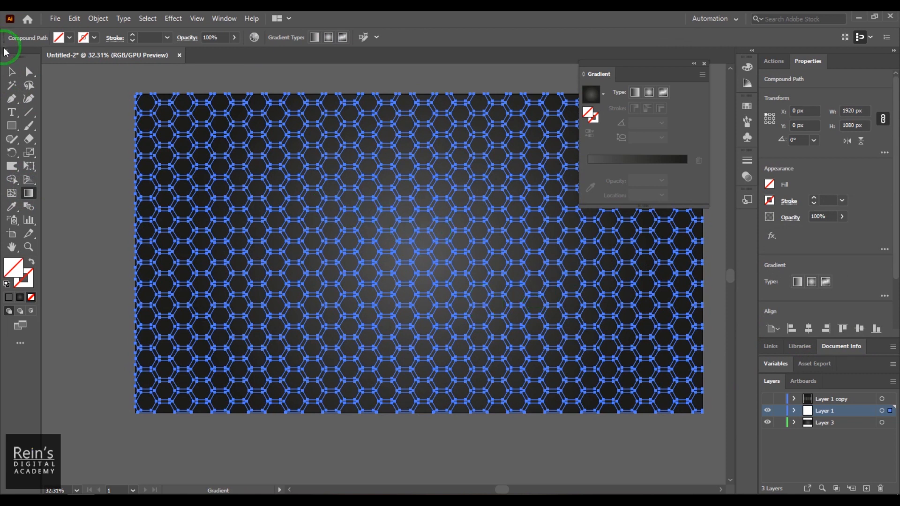
left_click(11, 71)
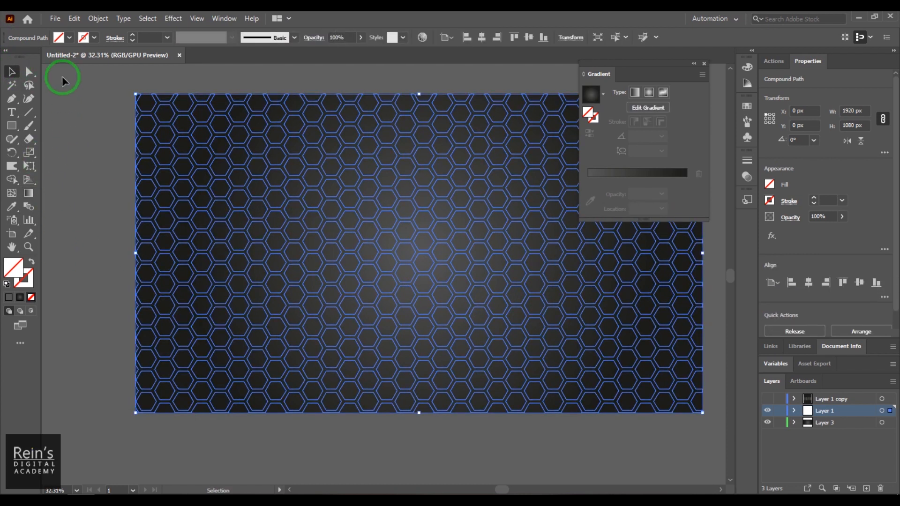
left_click(70, 38)
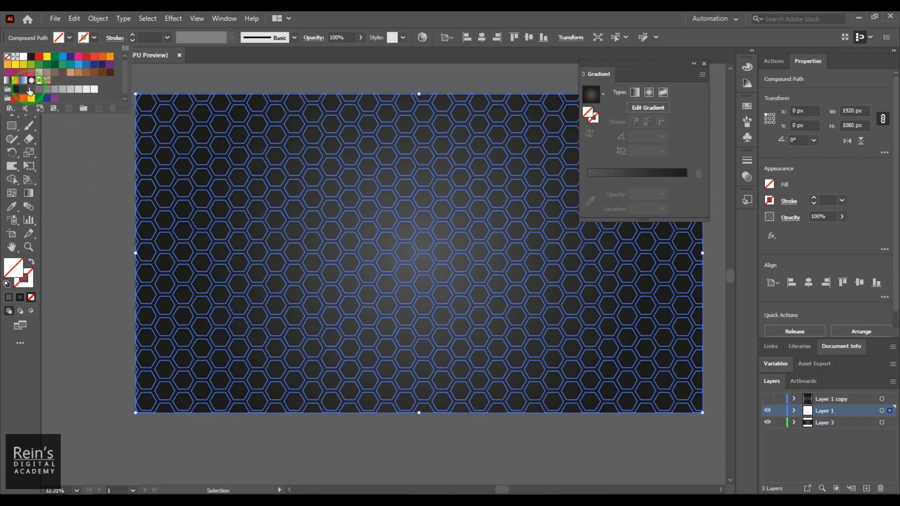
left_click(7, 81)
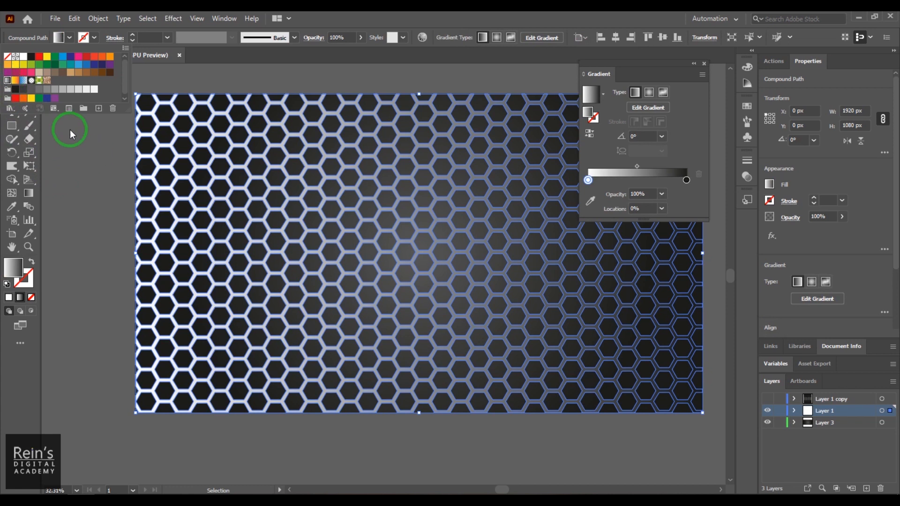
left_click(341, 18)
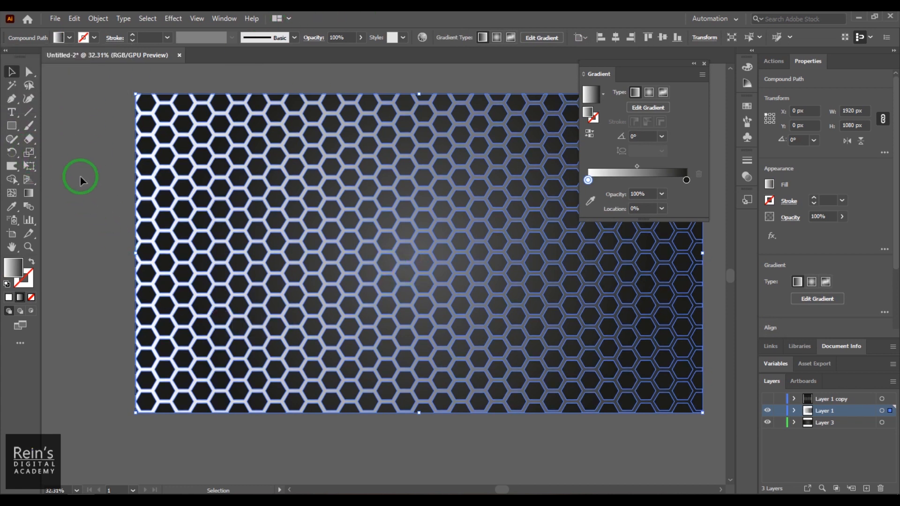
Make the honeycomb gradient radial, set its left stop to grey, and widen it across the grid
left_click(646, 109)
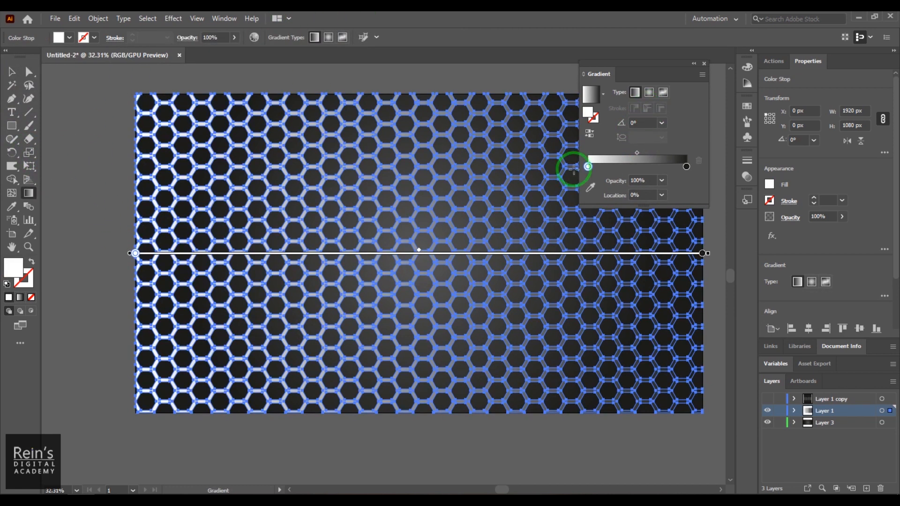
left_click(647, 98)
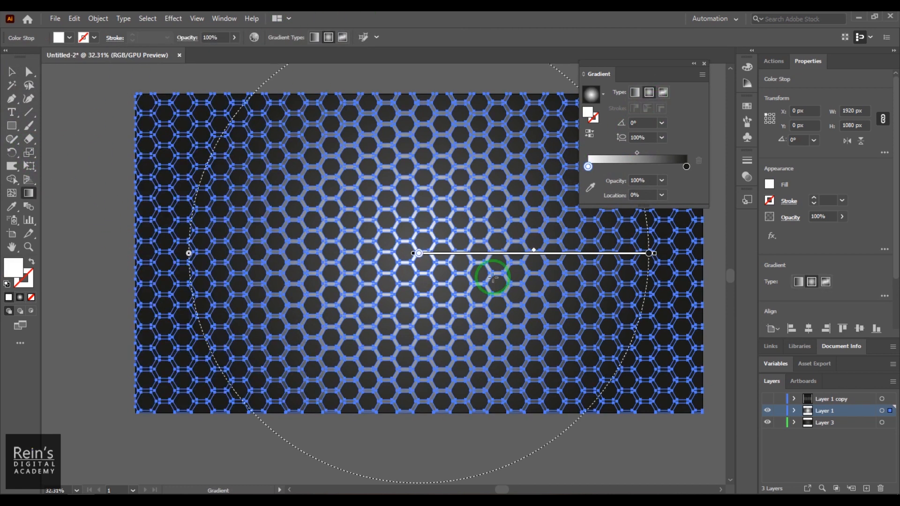
double_click(588, 167)
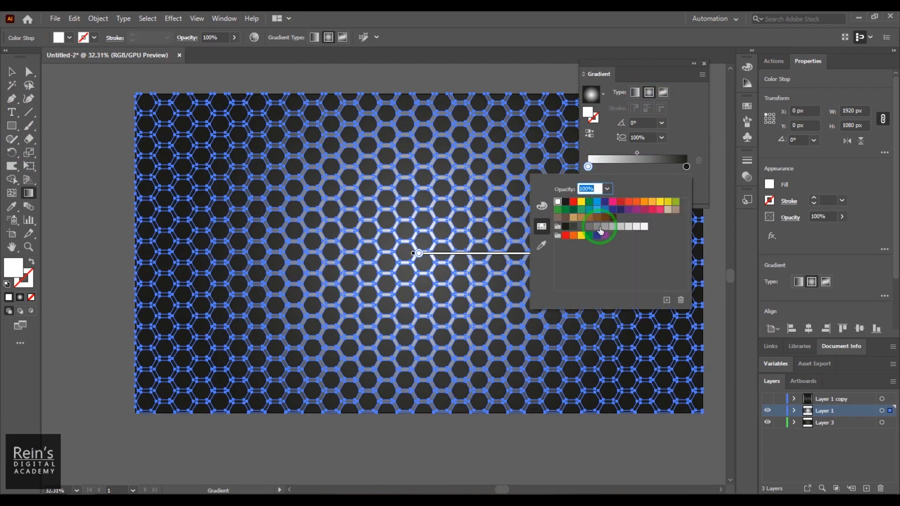
left_click(597, 228)
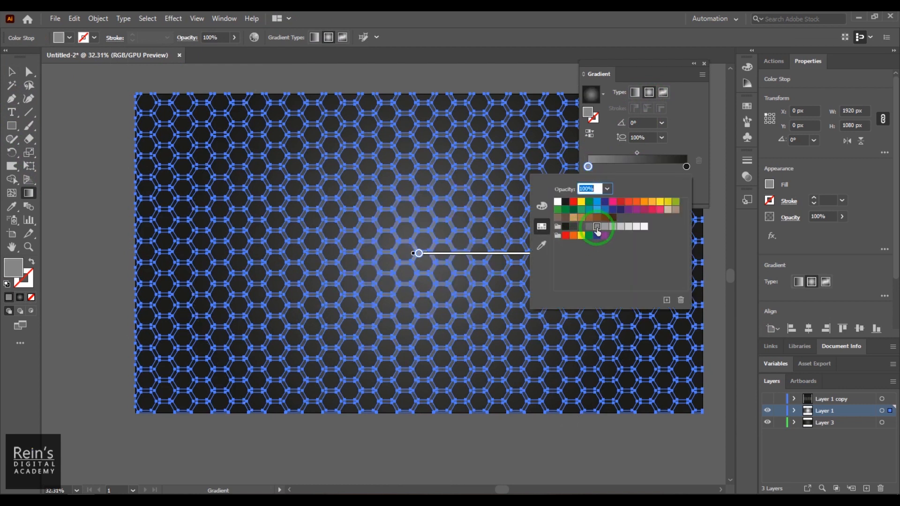
left_click(691, 104)
left_click_drag(650, 256, 702, 258)
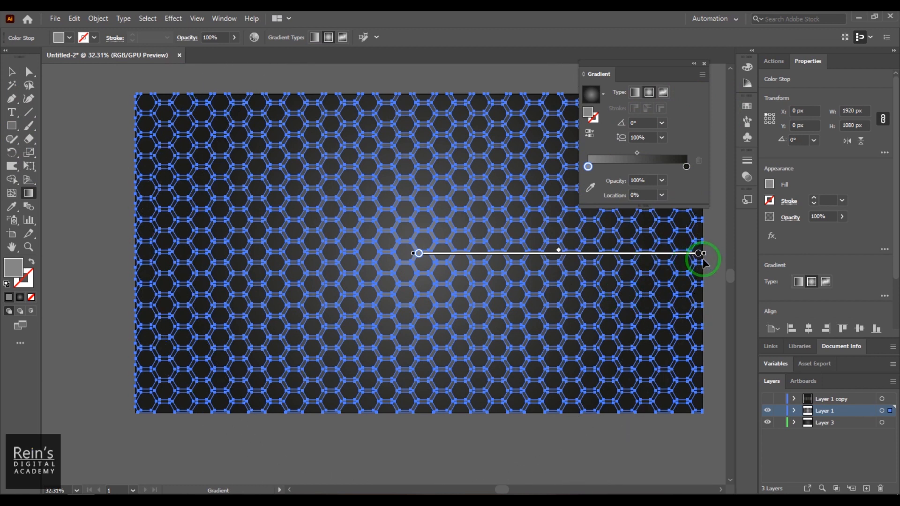
Set the right gradient stop to light grey
left_click_drag(686, 167, 687, 169)
double_click(683, 168)
left_click(698, 169)
left_click(686, 168)
double_click(686, 168)
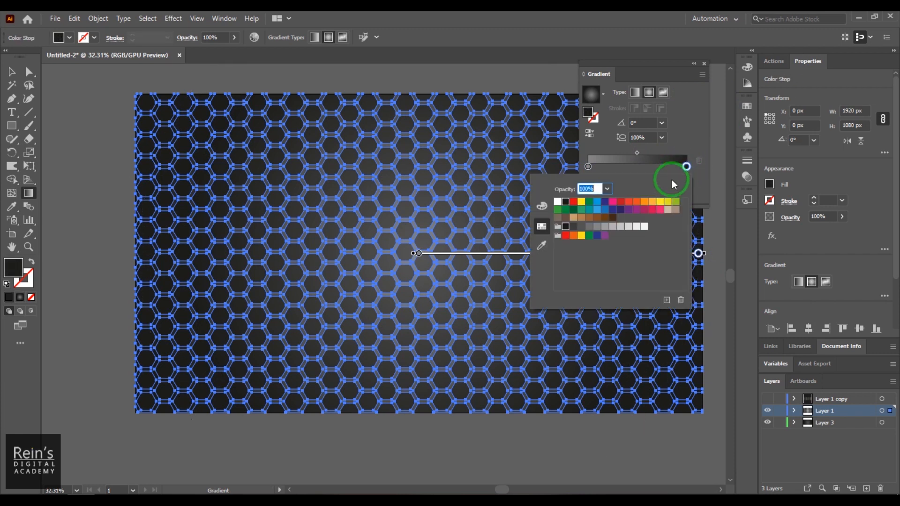
left_click(594, 229)
left_click(680, 112)
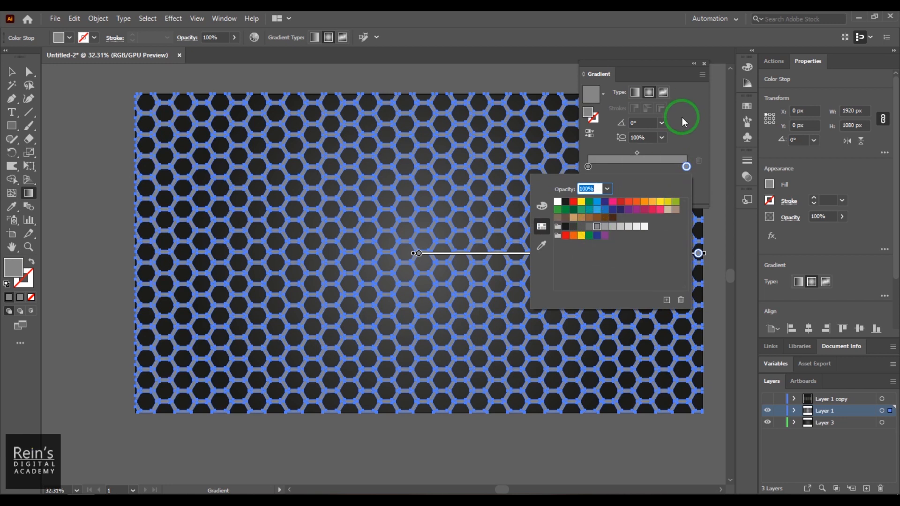
With the honeycomb deselected, attempt to set the right gradient stop to dark grey
left_click(12, 72)
left_click(103, 206)
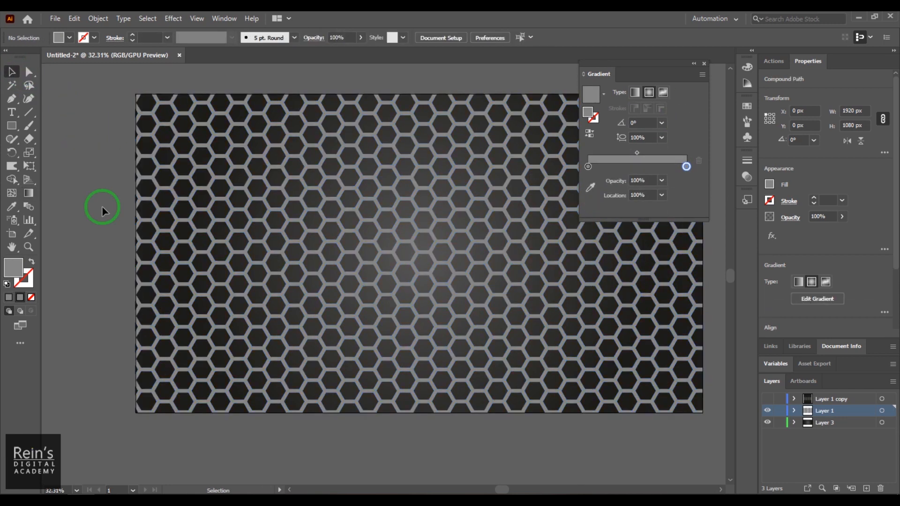
left_click(719, 215)
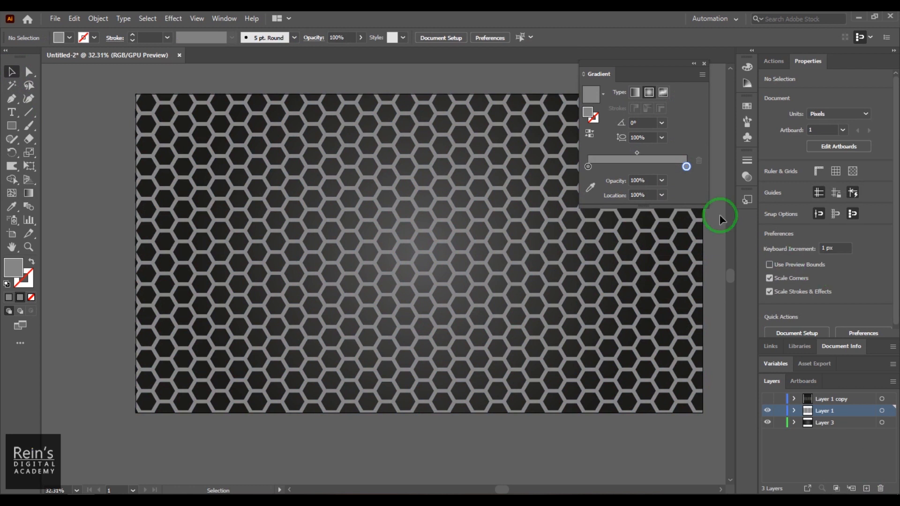
double_click(686, 167)
left_click(581, 228)
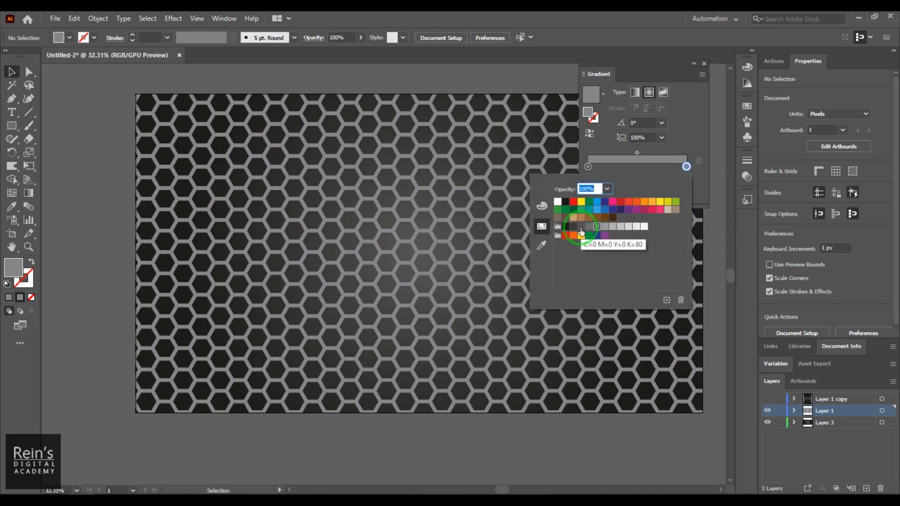
left_click(688, 129)
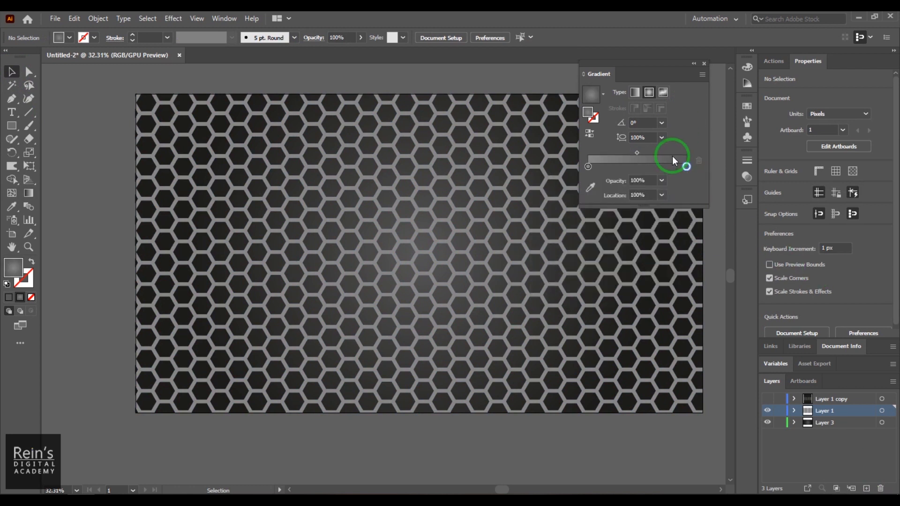
double_click(687, 167)
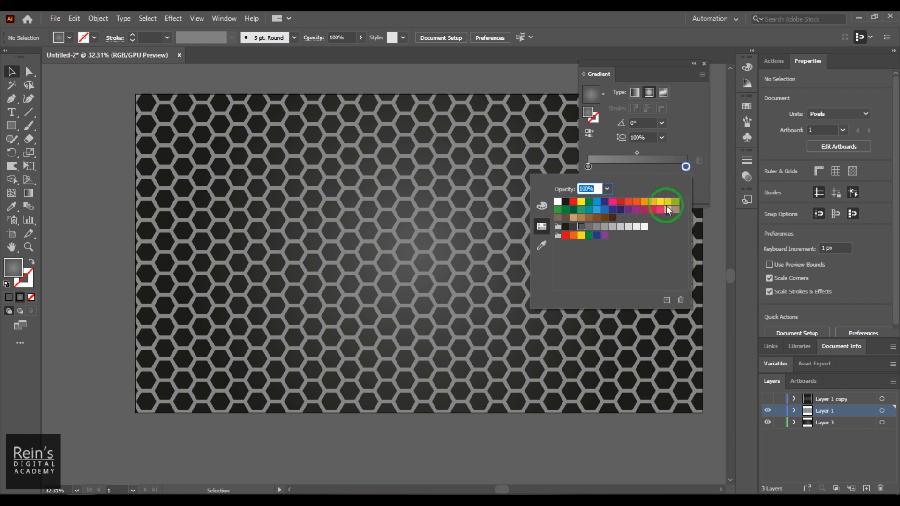
left_click(688, 131)
Select the honeycomb, set its right gradient stop to dark grey, then show the Appearance panel
left_click(518, 163)
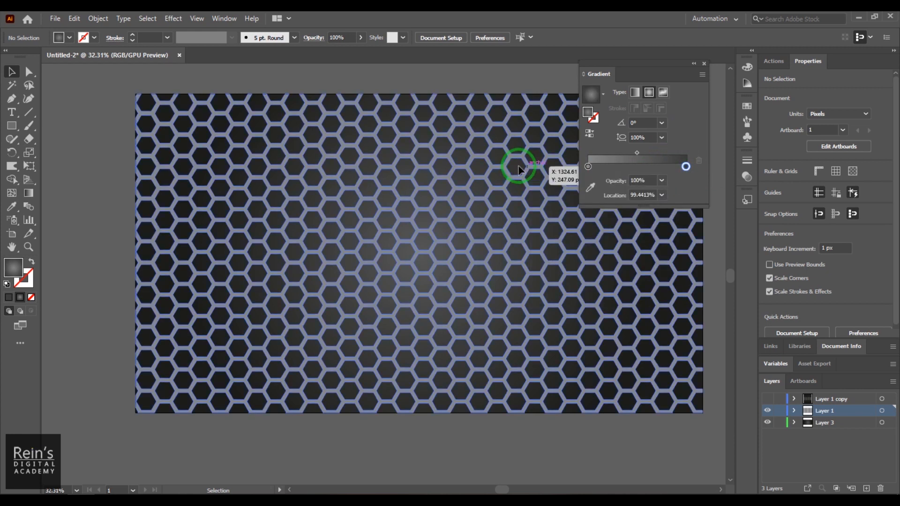
left_click(687, 180)
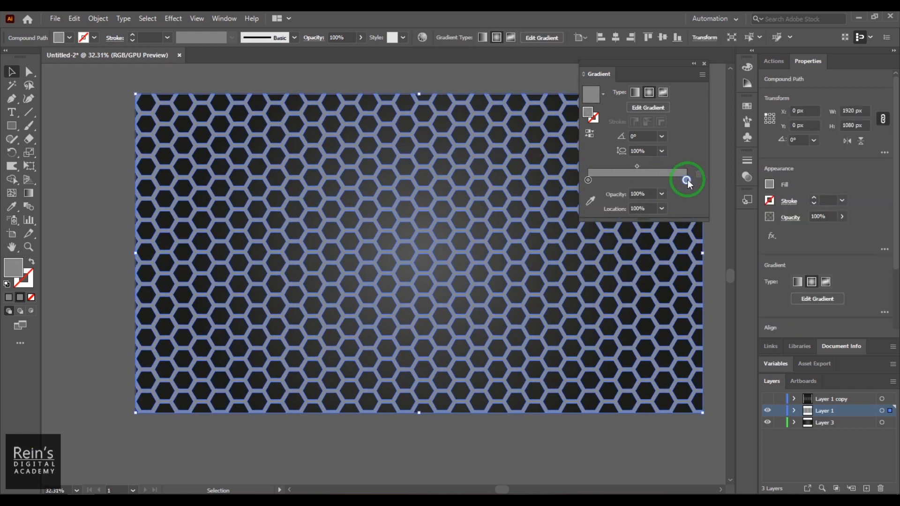
double_click(688, 179)
left_click(573, 240)
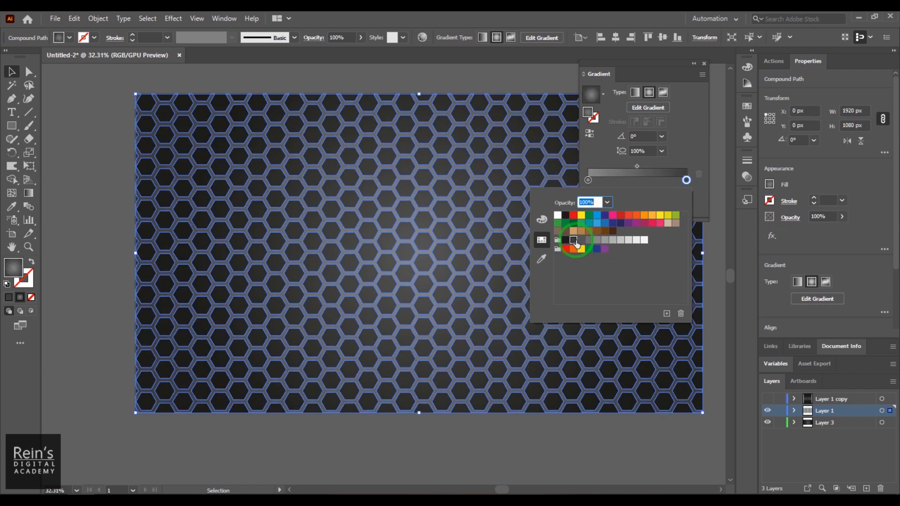
left_click(677, 151)
left_click(458, 81)
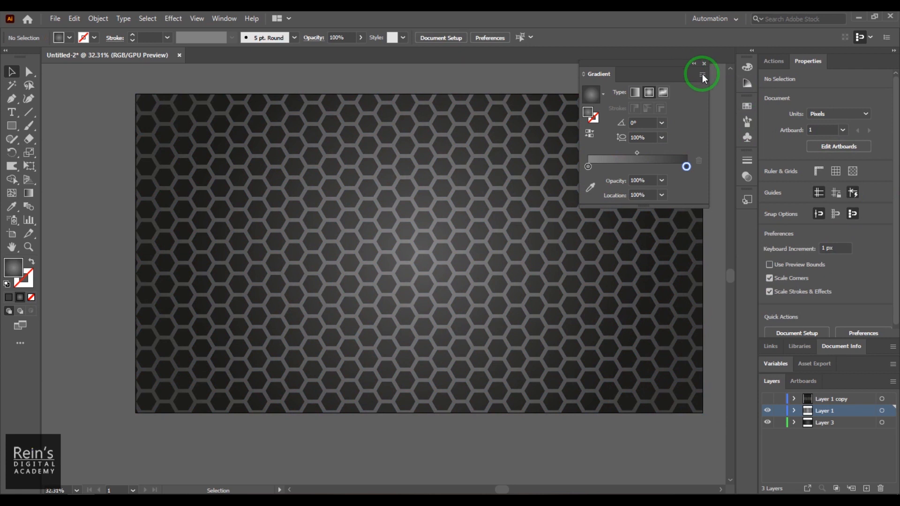
left_click(217, 20)
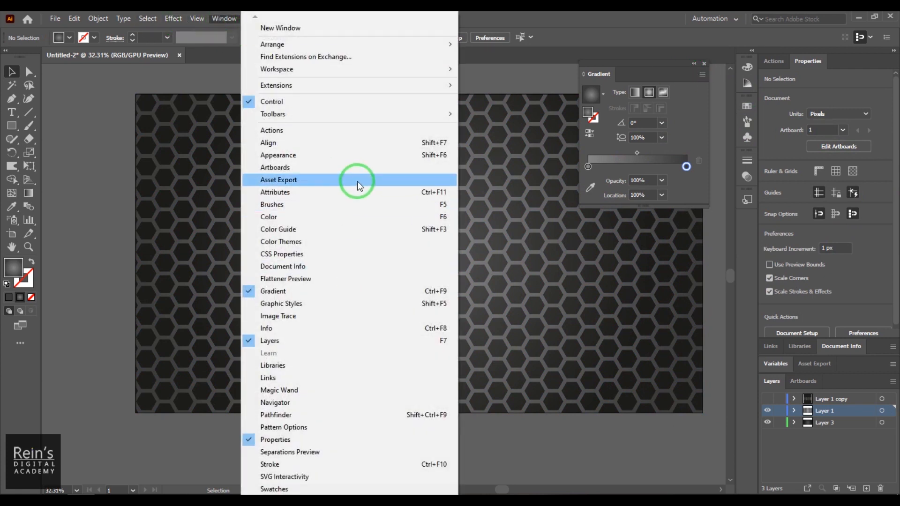
left_click(368, 154)
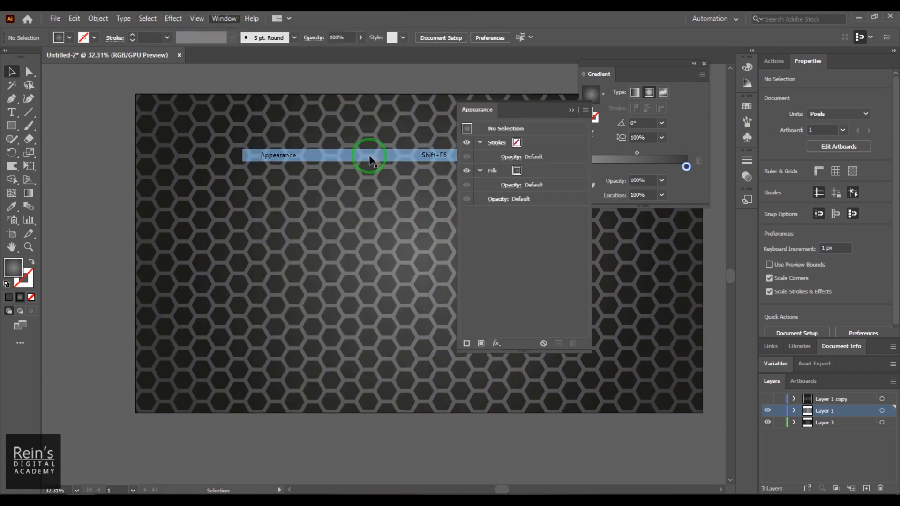
Duplicate the honeycomb's gradient fill and apply Path > Outline Stroke to the lower copy
left_click(493, 171)
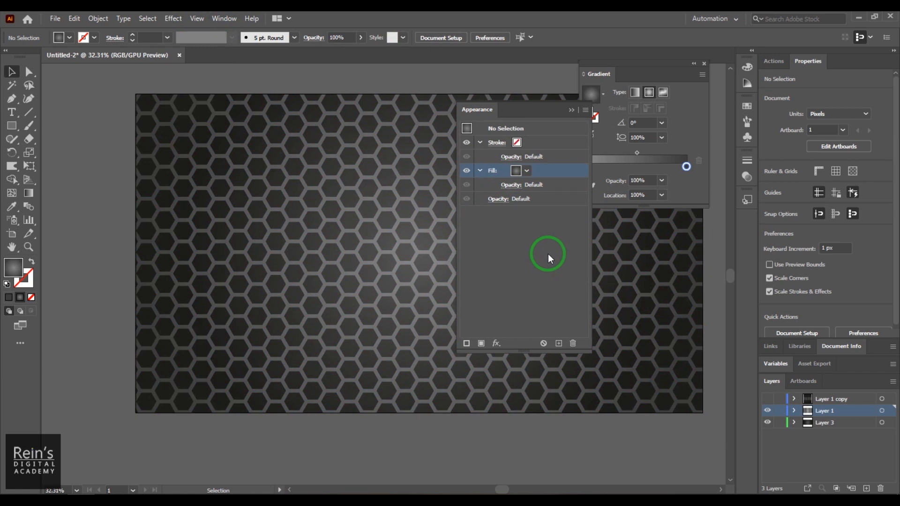
left_click(559, 344)
left_click(497, 200)
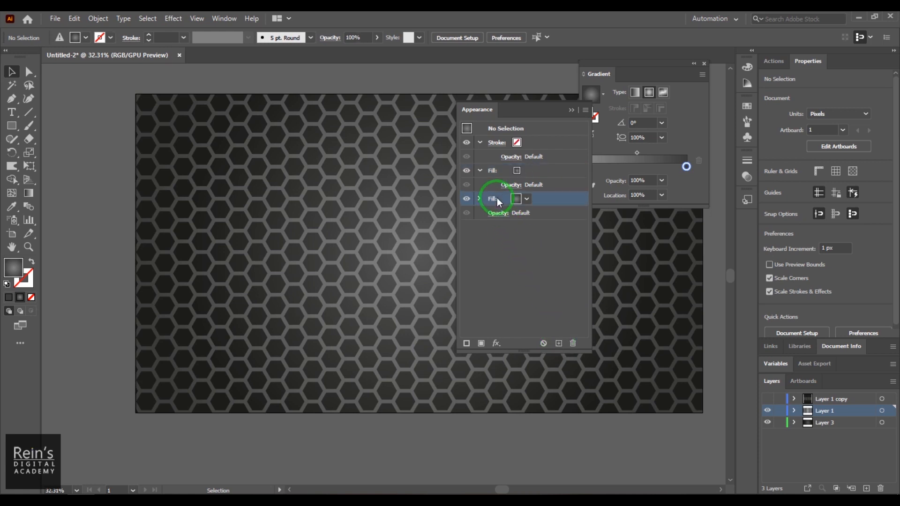
left_click(496, 344)
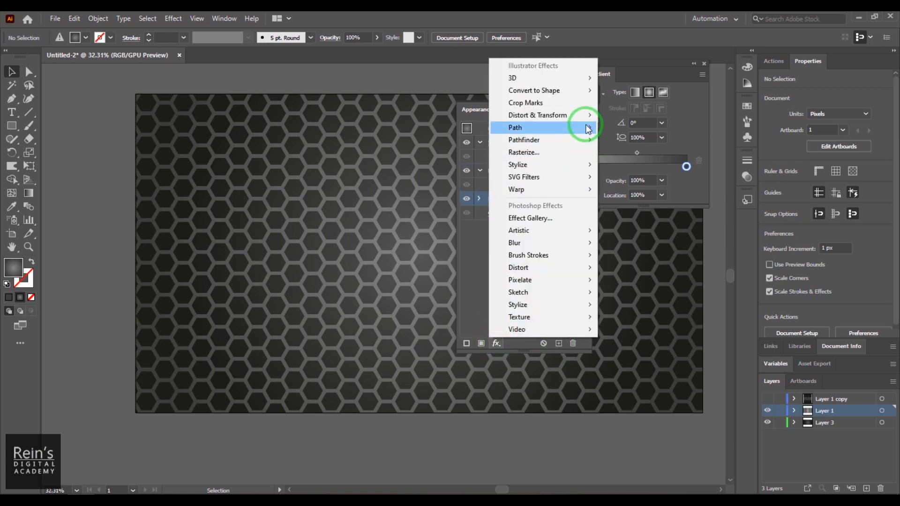
mouse_move(582, 128)
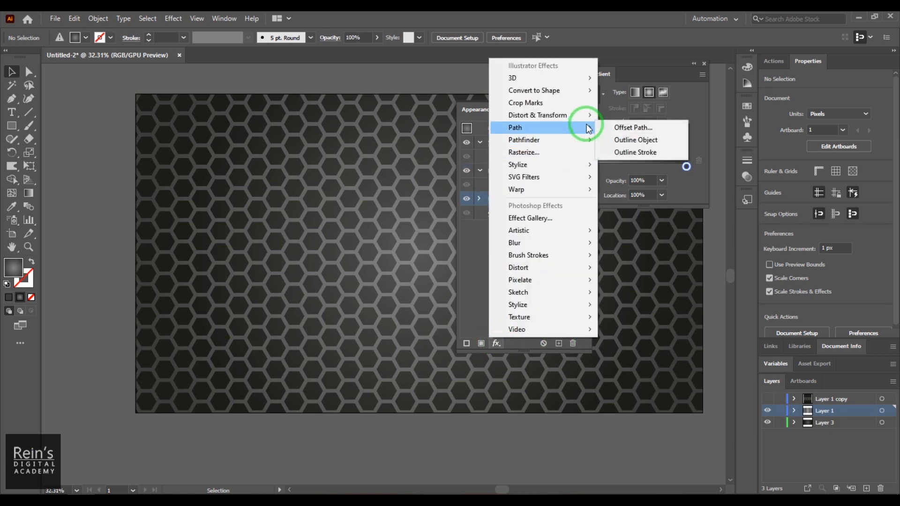
left_click(622, 153)
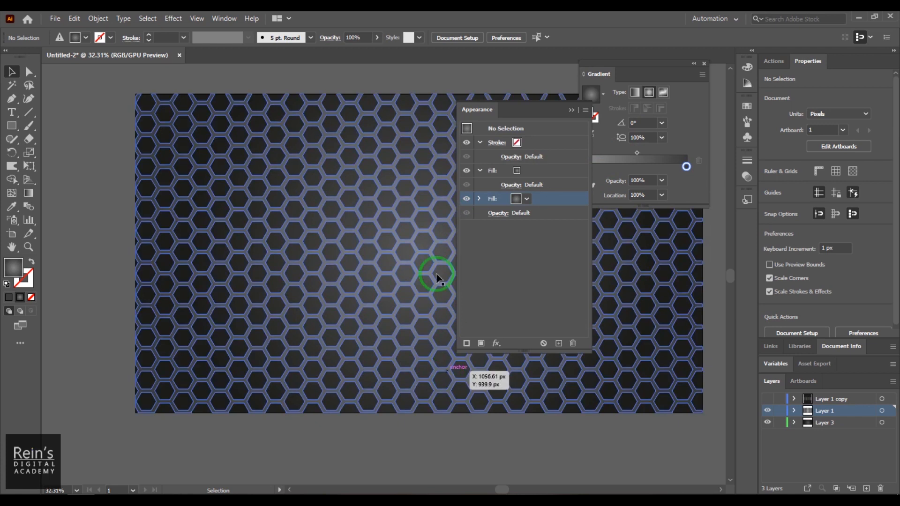
key("z")
left_click_drag(389, 200, 541, 334)
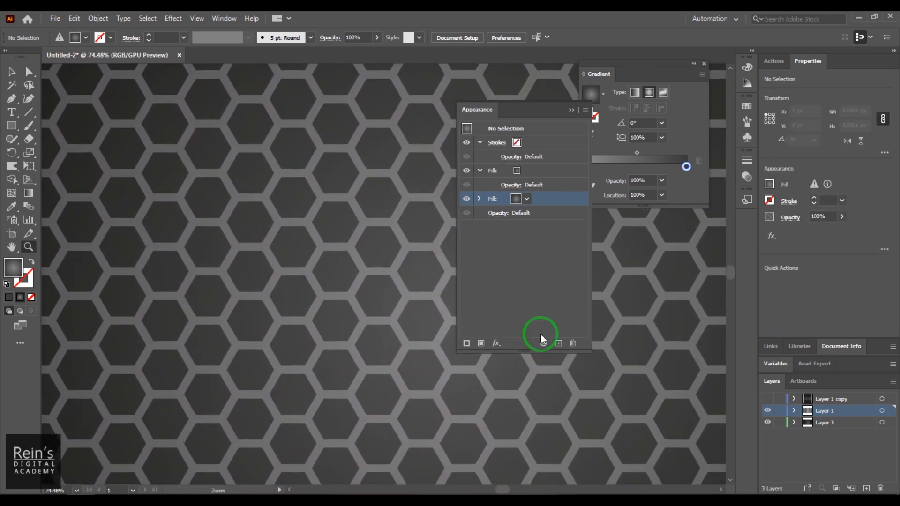
Add an Offset Path effect to the second fill below its Outline Stroke effect
left_click(478, 199)
left_click(521, 214)
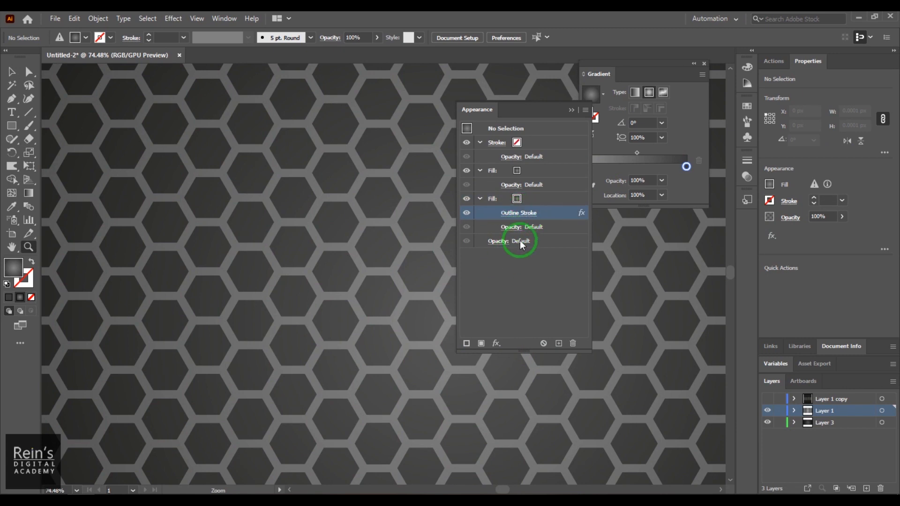
left_click(496, 343)
mouse_move(561, 126)
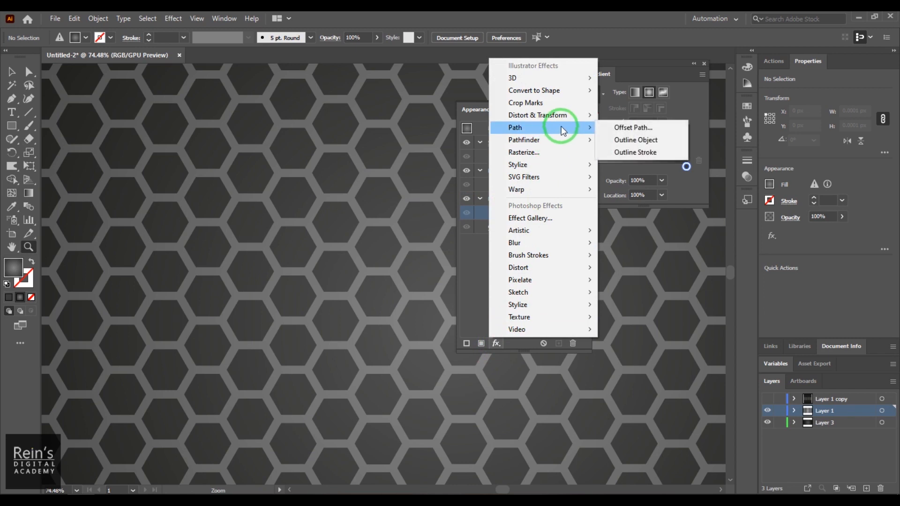
left_click(631, 125)
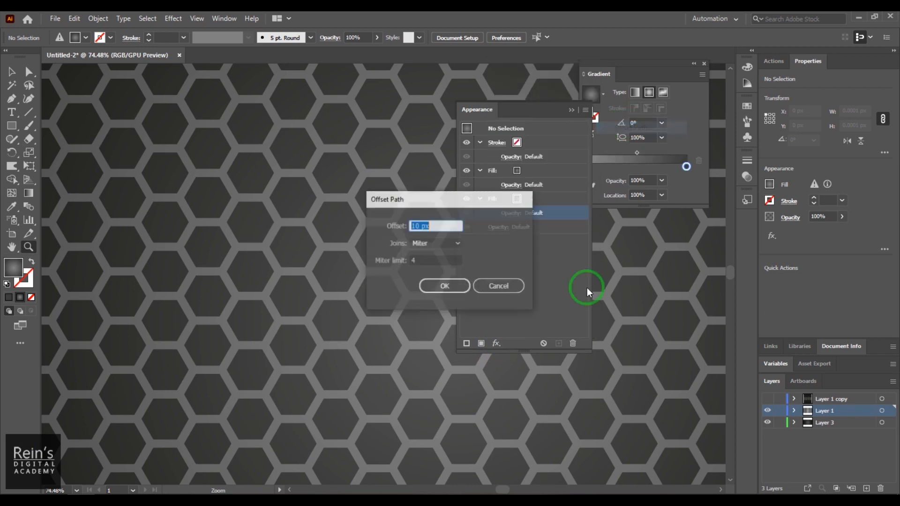
double_click(418, 226)
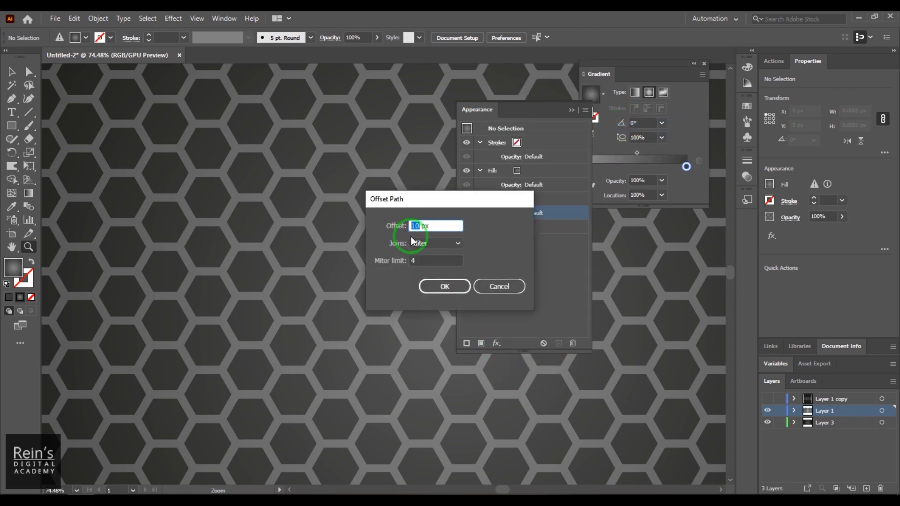
left_click(432, 288)
left_click(521, 298)
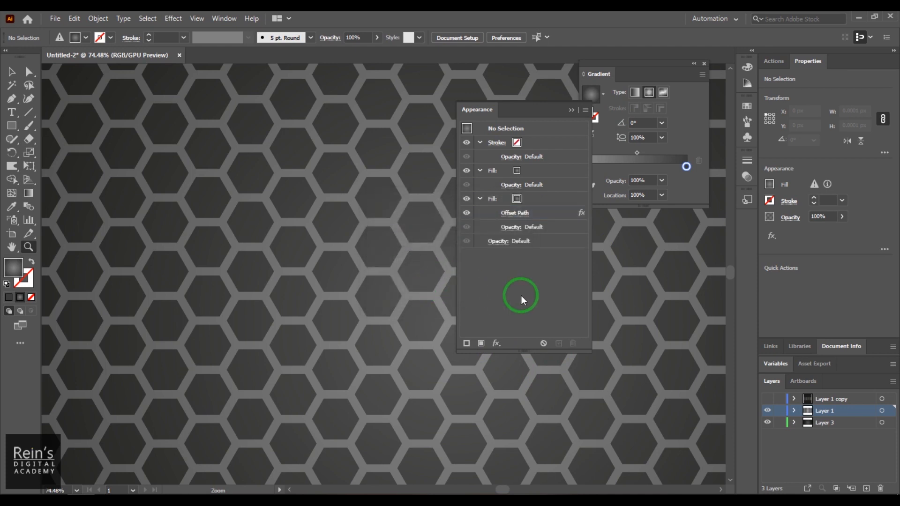
Give the second fill the white-to-black gradient swatch and reselect the hexagon compound path
left_click(518, 200)
left_click(524, 200)
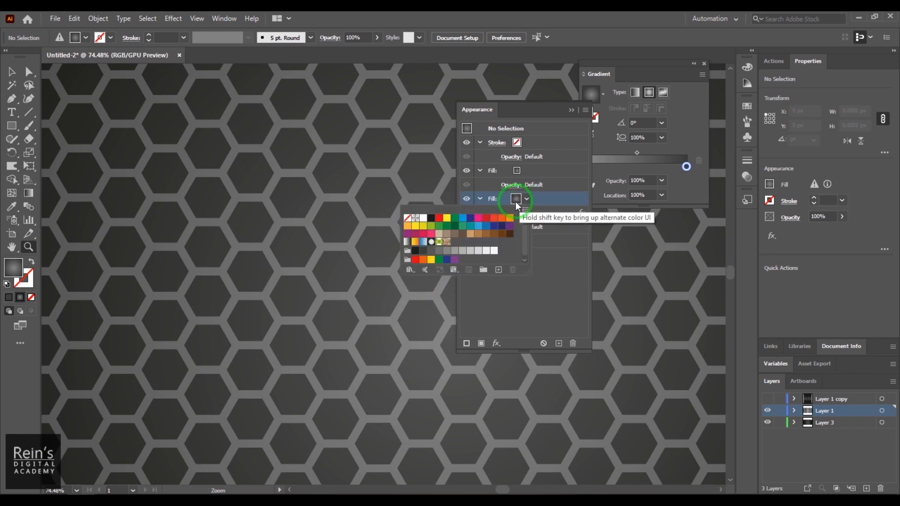
left_click(665, 167)
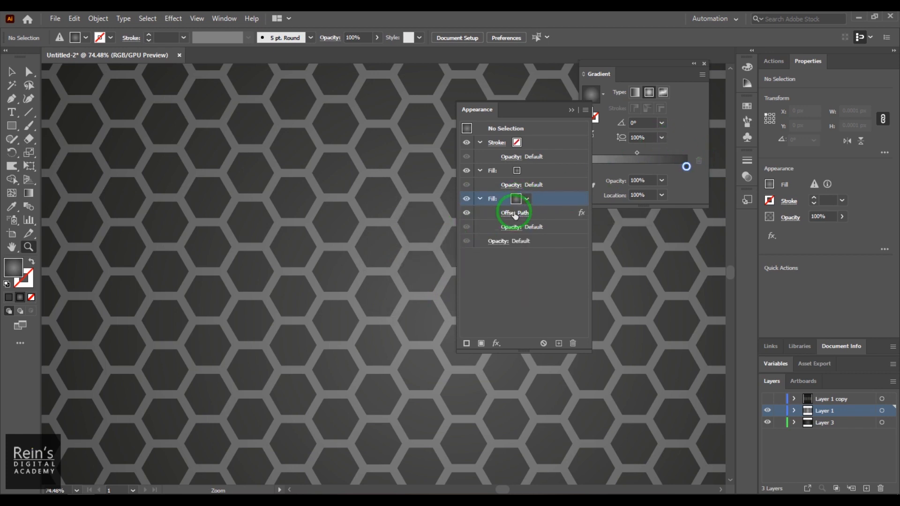
left_click(526, 199)
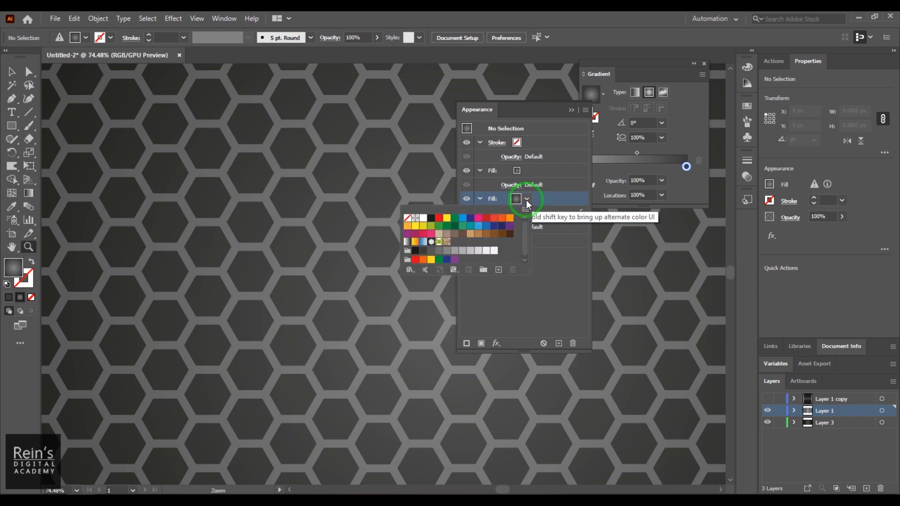
left_click(402, 252)
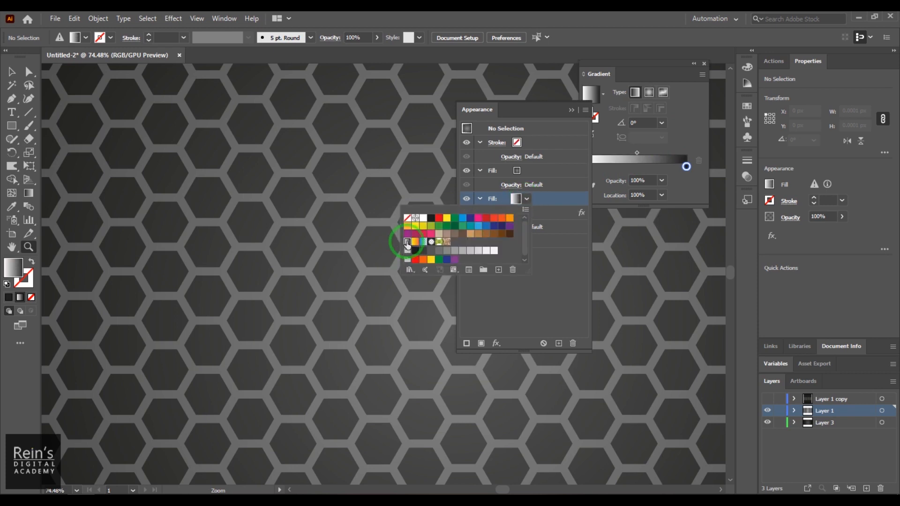
left_click(583, 282)
left_click(542, 308)
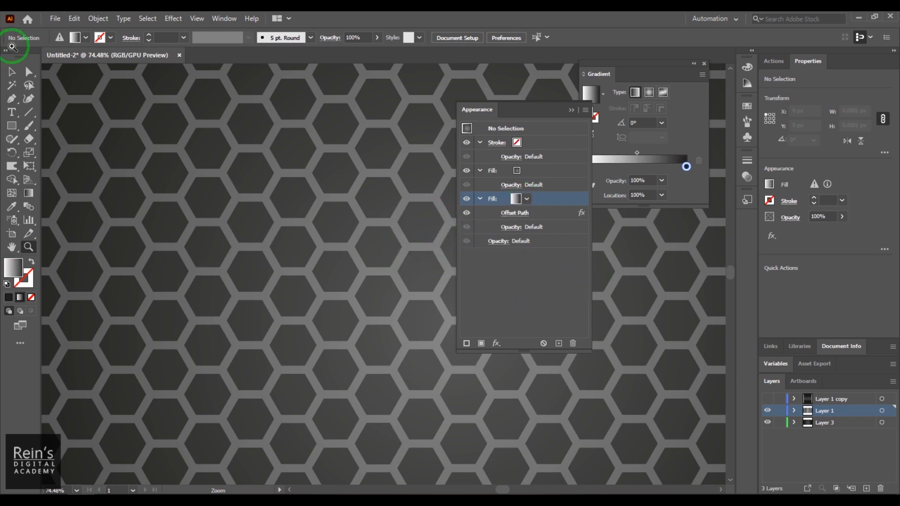
left_click(11, 72)
left_click(434, 201)
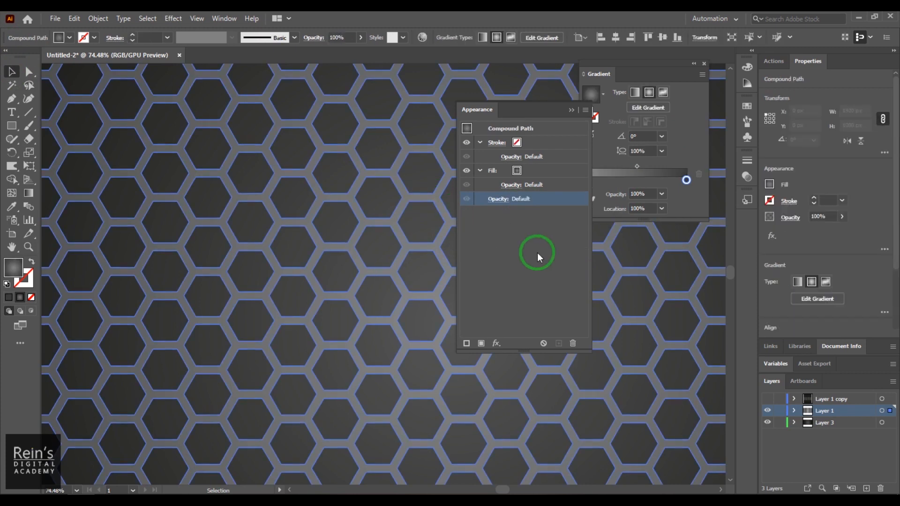
Duplicate the compound path's fill and choose Offset Path for the lower copy
left_click(493, 171)
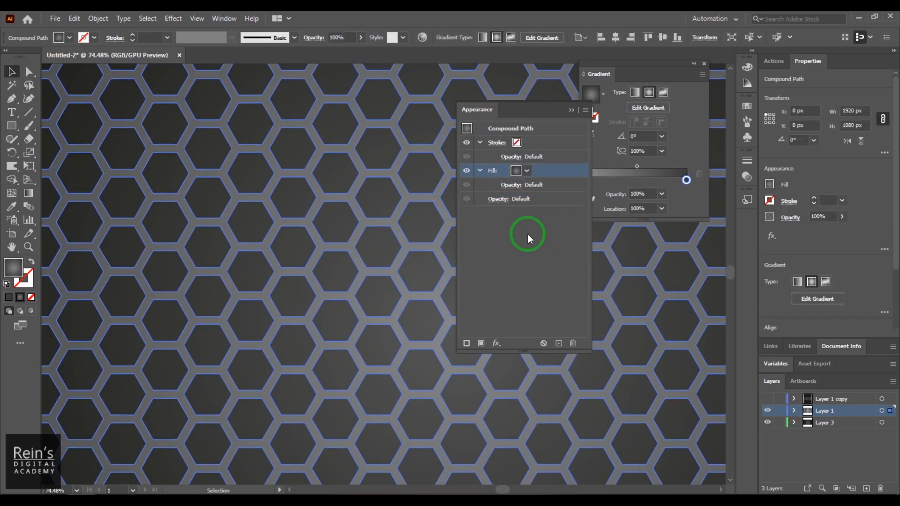
left_click(558, 343)
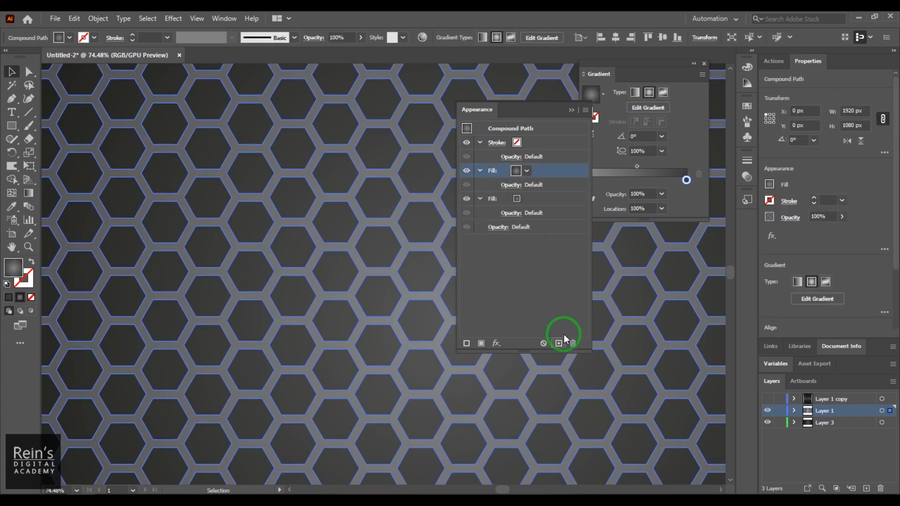
left_click(480, 199)
left_click(492, 199)
left_click(494, 344)
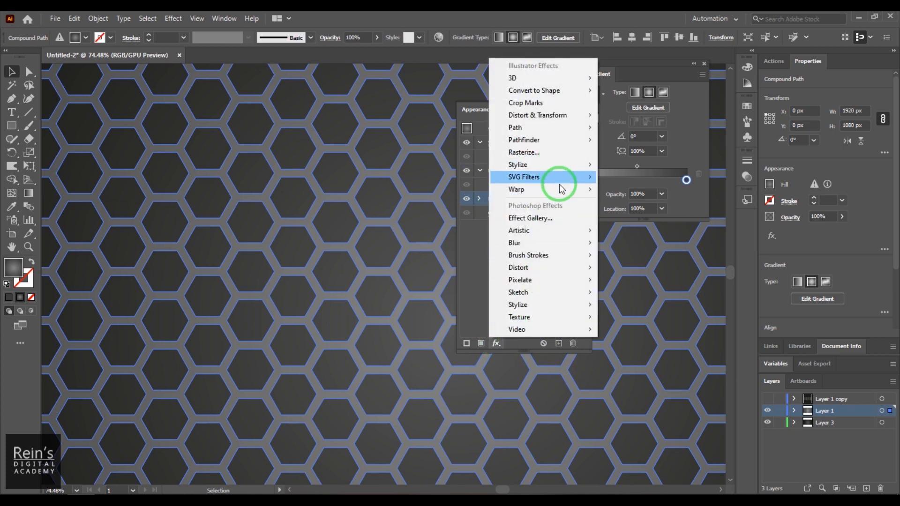
mouse_move(576, 128)
left_click(651, 127)
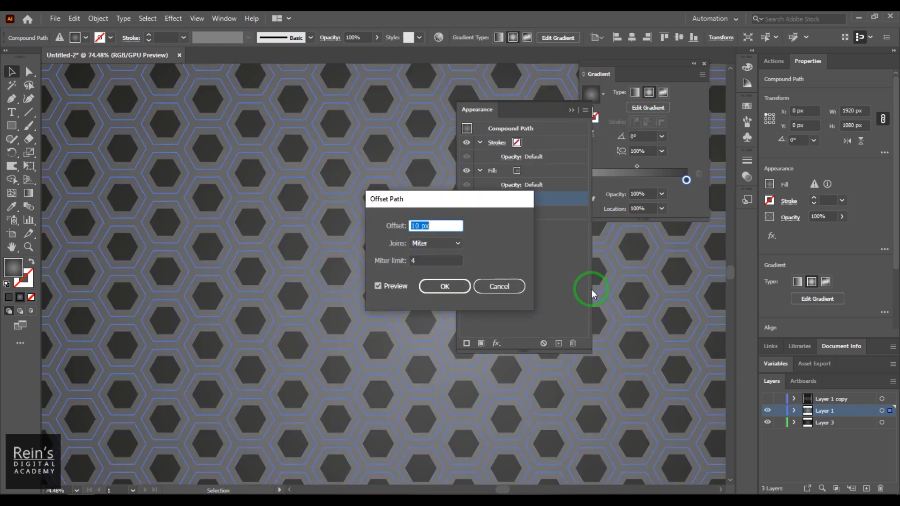
Set the offset amount to 1 px, preview it, and confirm
left_click_drag(426, 261, 456, 261)
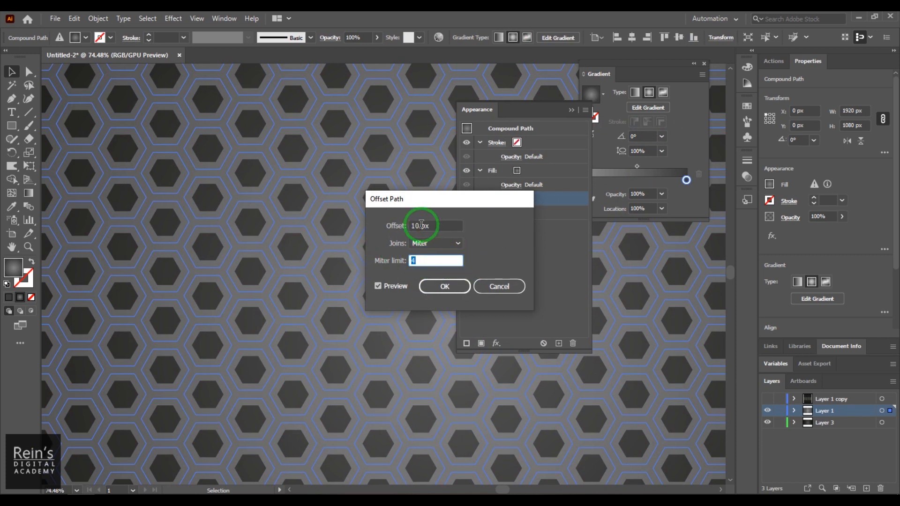
left_click_drag(421, 226, 385, 229)
type("1")
left_click(440, 227)
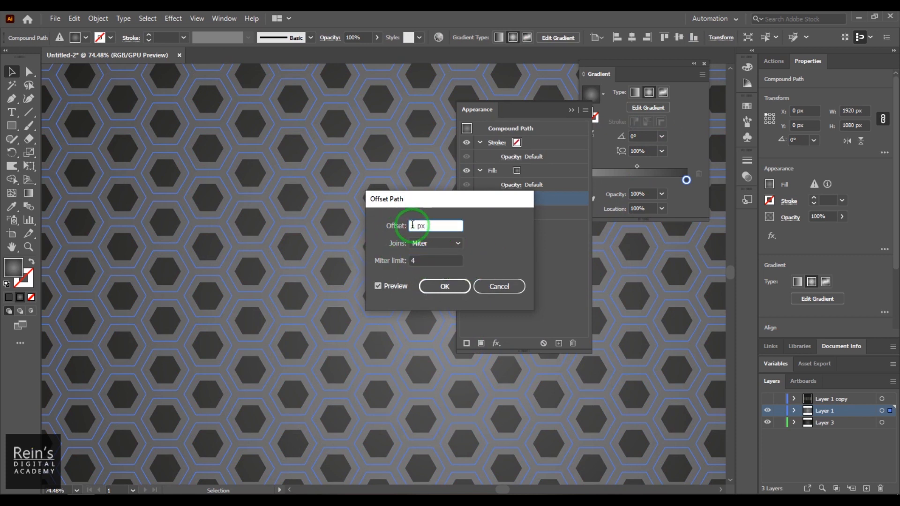
left_click(442, 259)
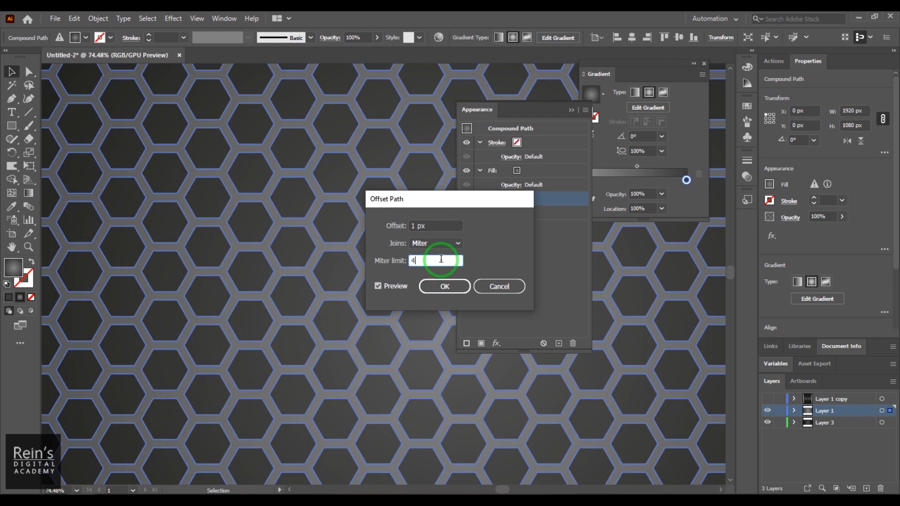
left_click_drag(414, 225, 407, 272)
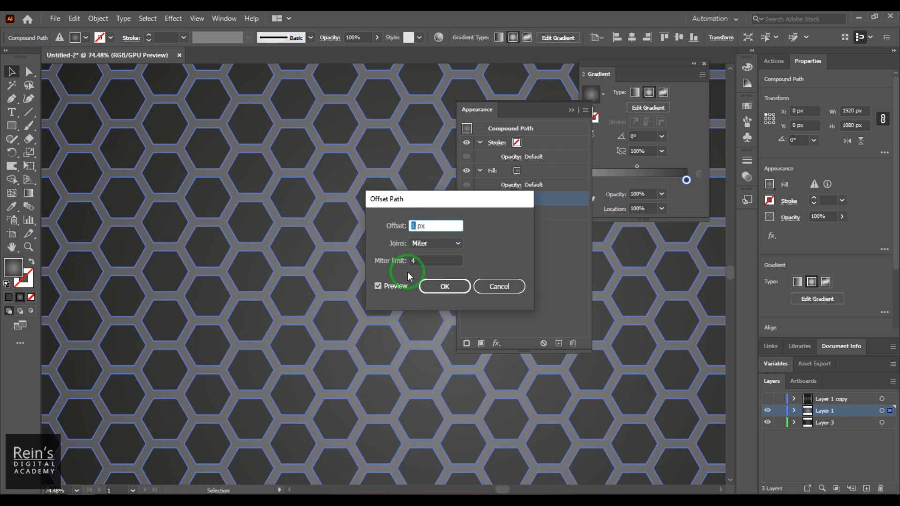
left_click(444, 287)
left_click(527, 199)
left_click(558, 243)
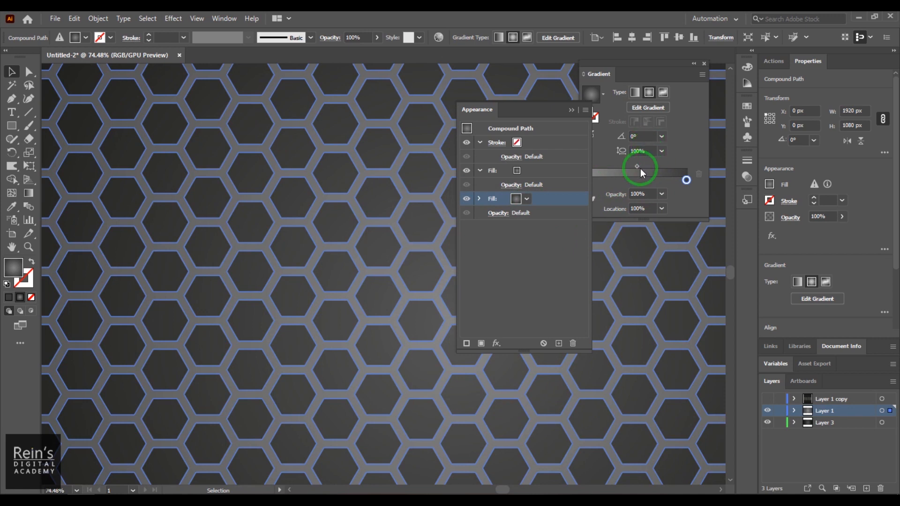
Build alternating radial gradient stops around 23%, 55% and 56%, then deselect and zoom out
left_click(673, 177)
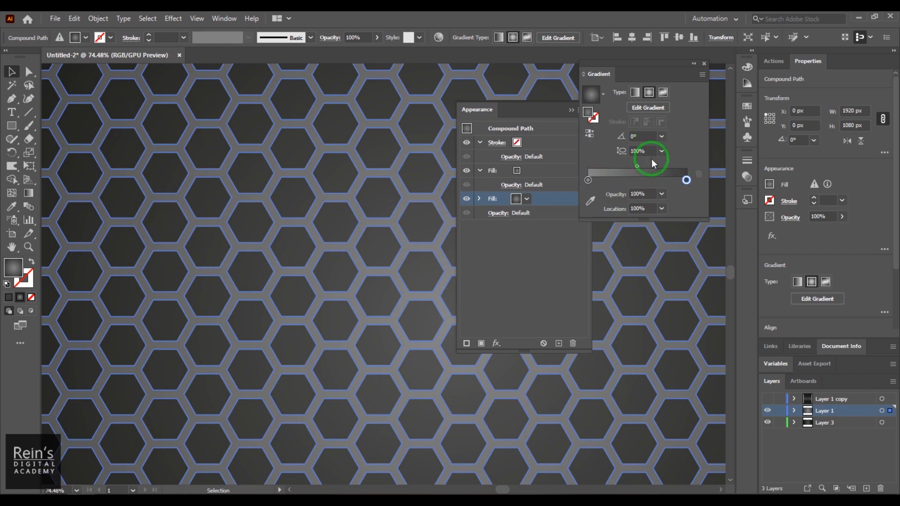
left_click_drag(588, 180, 642, 180)
left_click(686, 180)
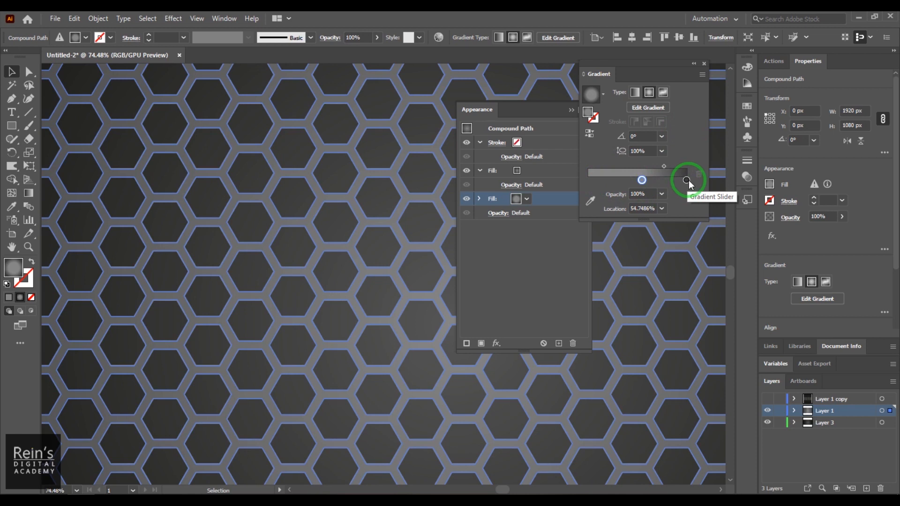
left_click(589, 180)
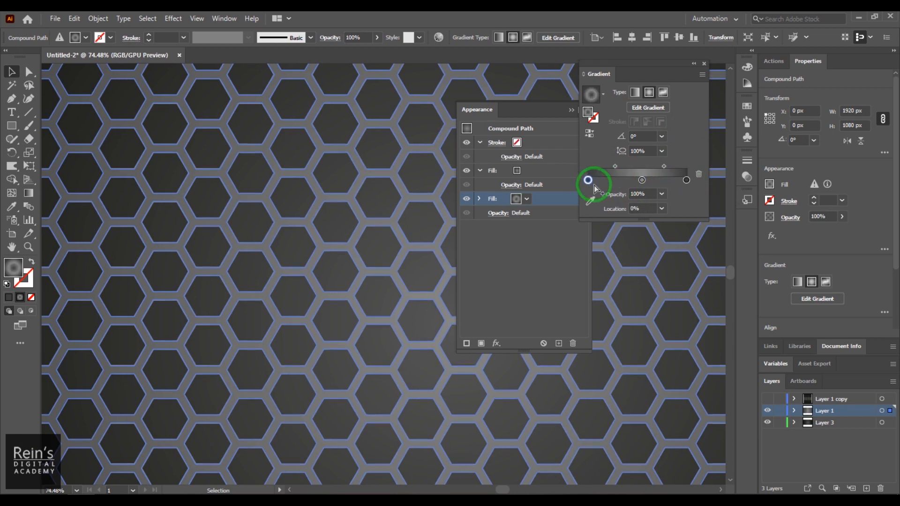
left_click_drag(642, 180, 610, 180)
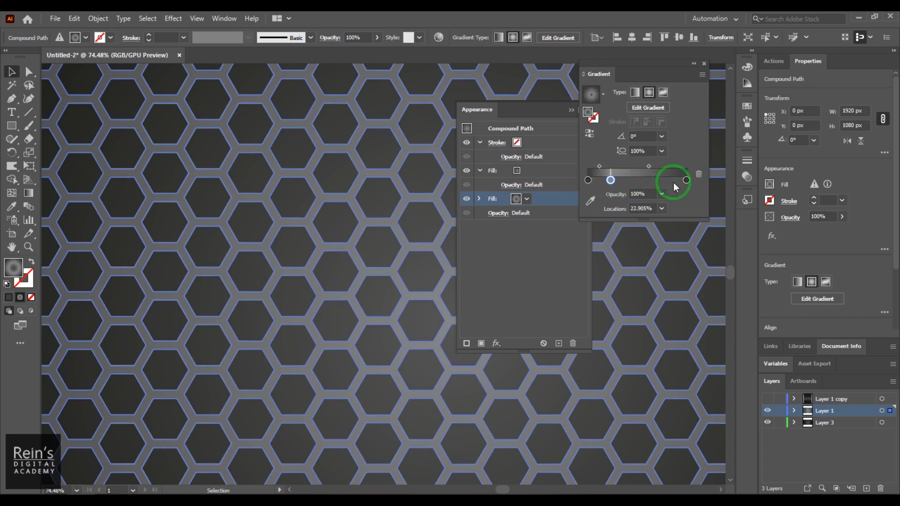
mouse_move(685, 181)
left_mouse_down()
mouse_move(613, 181)
mouse_move(686, 180)
left_mouse_up()
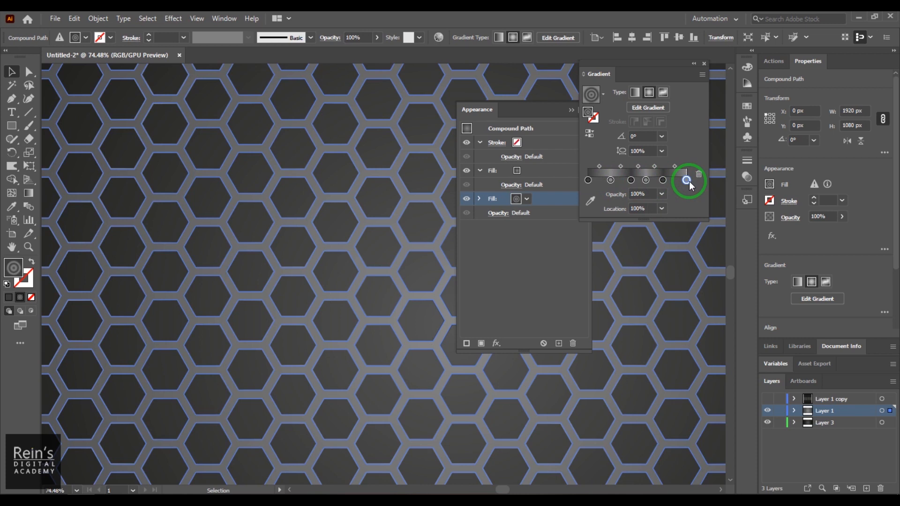
left_click(424, 230)
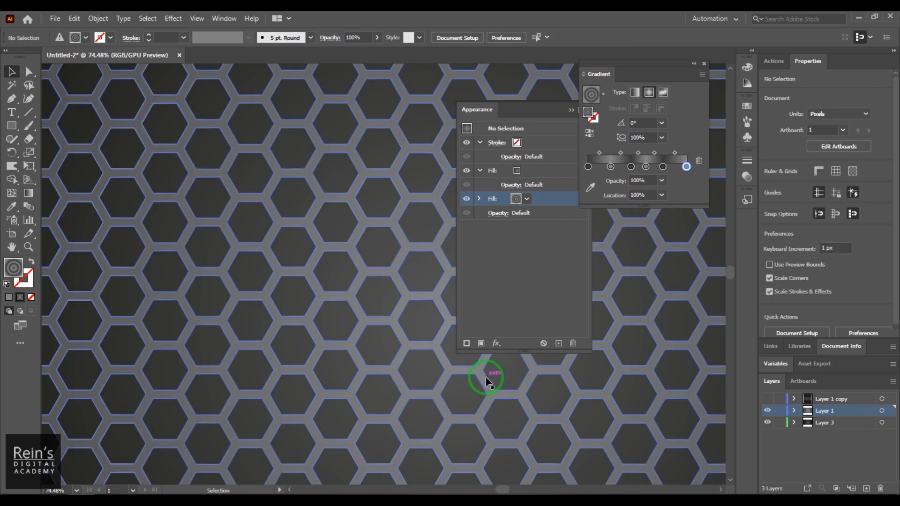
key("ctrl+minus")
key("ctrl+minus")
key("ctrl+minus")
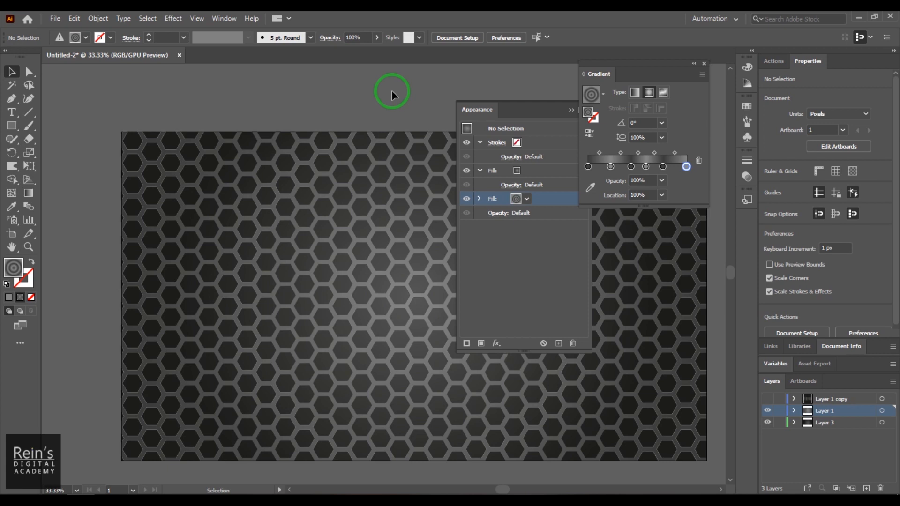
Slide the second gradient stop to 5.59% and the end stop to 63.69%
key("z")
left_click_drag(100, 163, 133, 198)
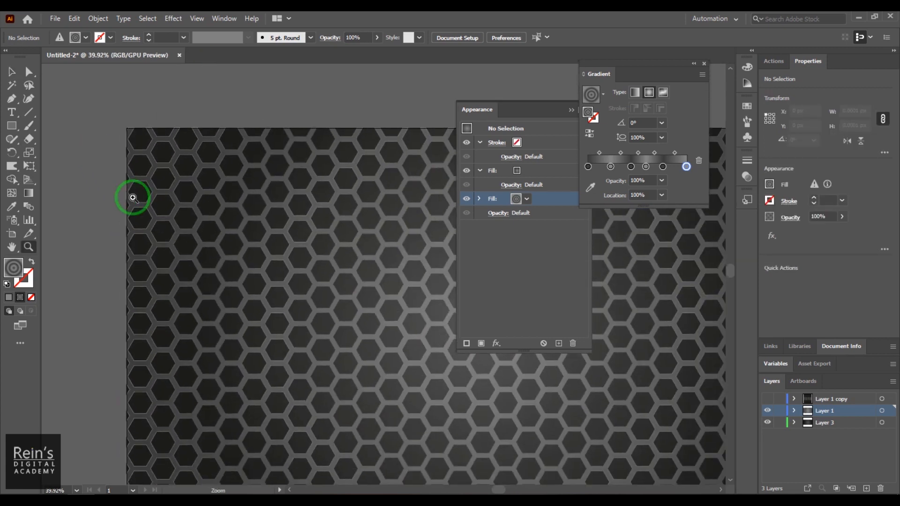
left_click_drag(326, 276, 99, 220)
left_click_drag(328, 256, 88, 225)
mouse_move(363, 175)
left_mouse_down()
mouse_move(675, 243)
mouse_move(687, 217)
left_mouse_up()
mouse_move(610, 166)
left_mouse_down()
mouse_move(582, 170)
mouse_move(646, 168)
mouse_move(620, 175)
left_mouse_up()
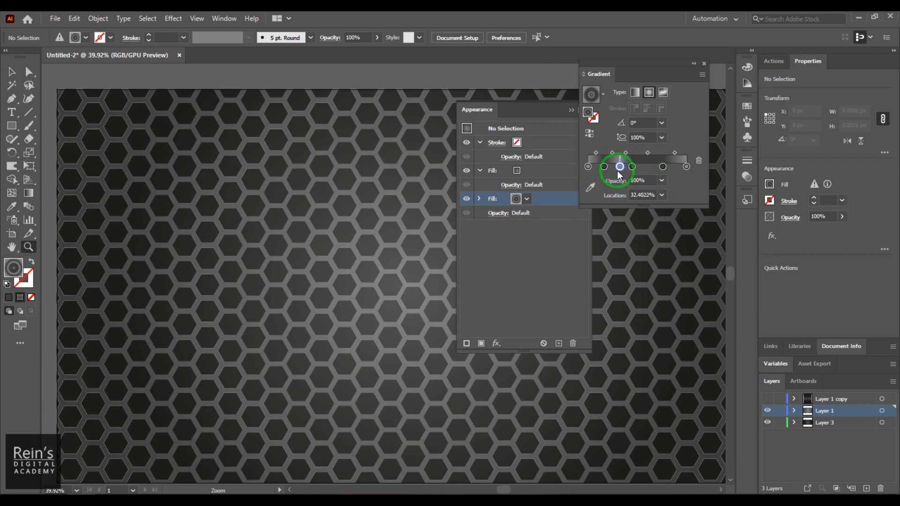
left_click_drag(686, 167, 622, 168)
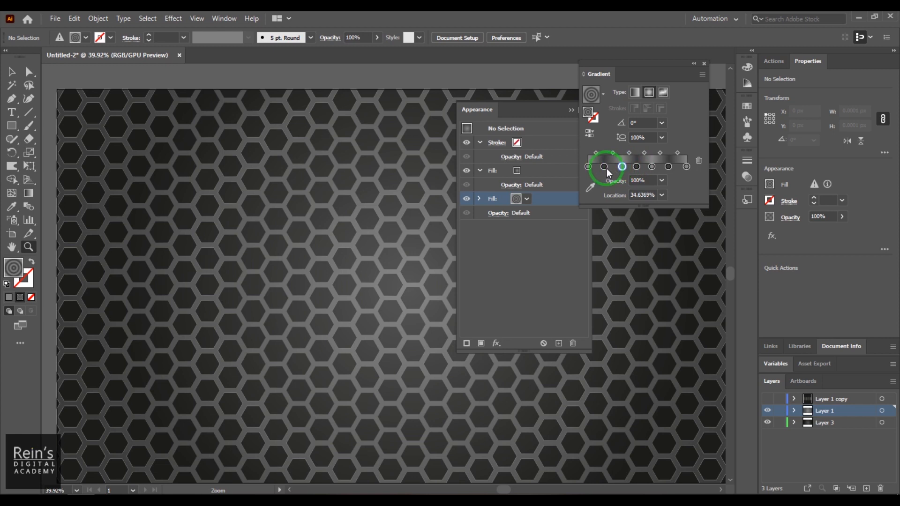
Zoom out to check the whole artboard, then zoom back in on its top-left corner
left_click(396, 80)
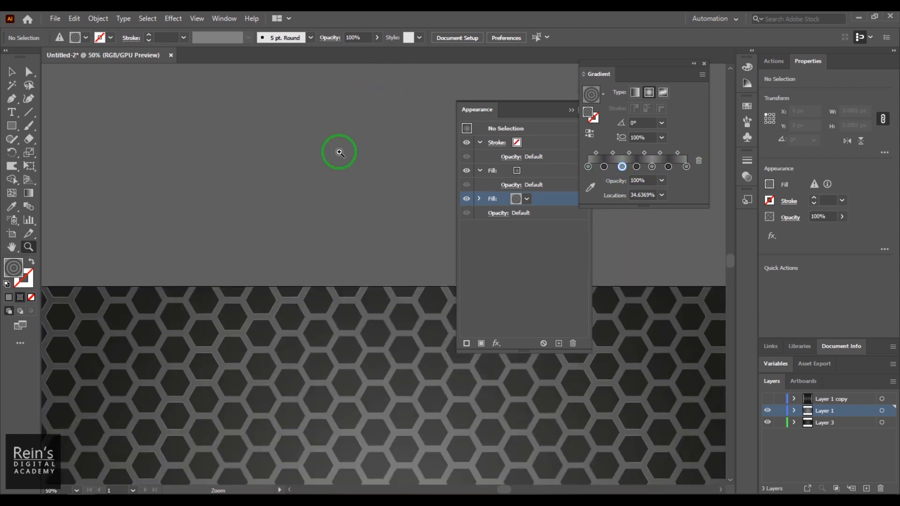
left_click(11, 72)
scroll(389, 180, "down", 6)
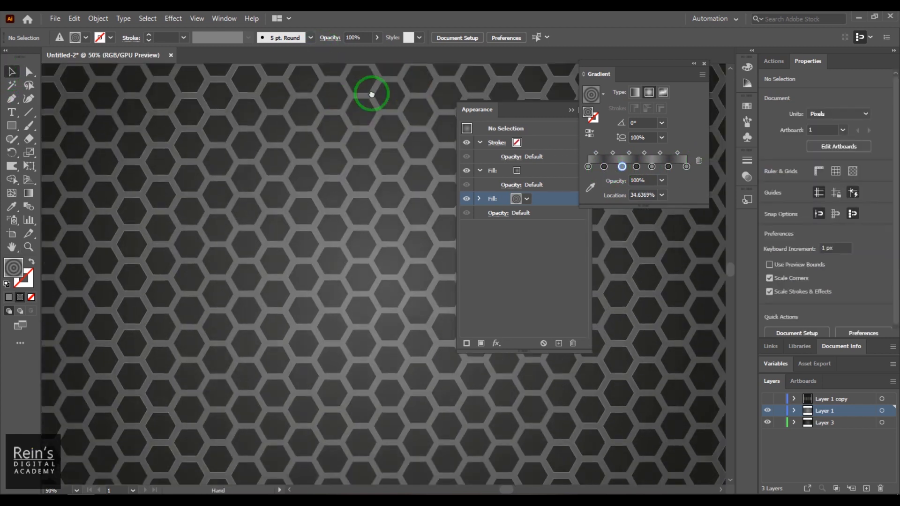
key("ctrl+minus")
key("ctrl+minus")
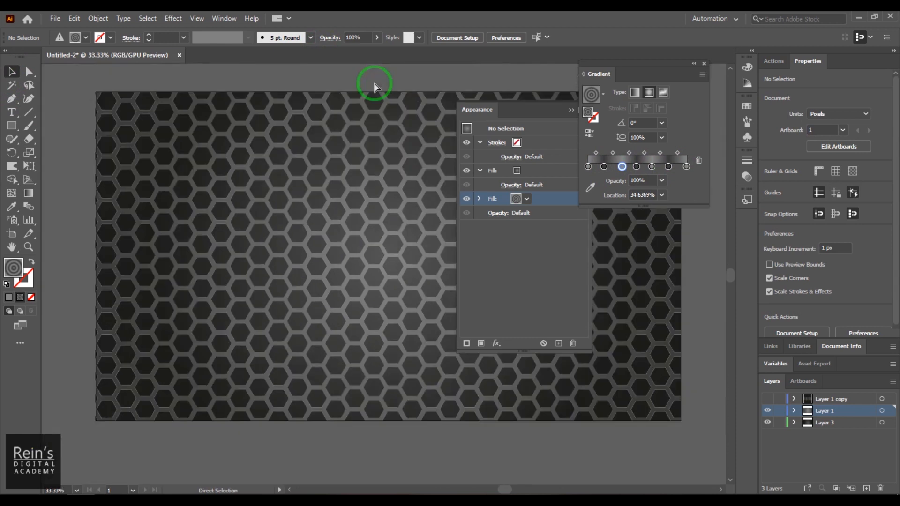
key("ctrl+plus")
key("ctrl+plus")
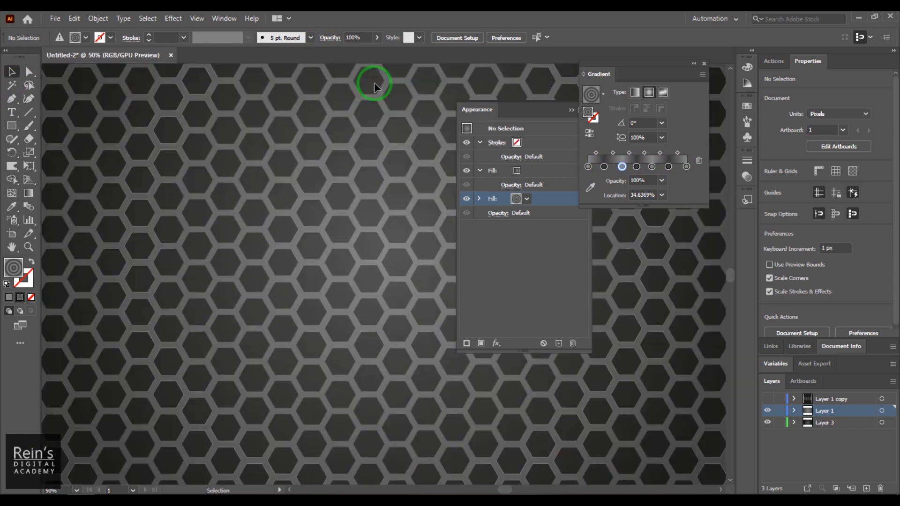
left_click_drag(298, 184, 475, 296)
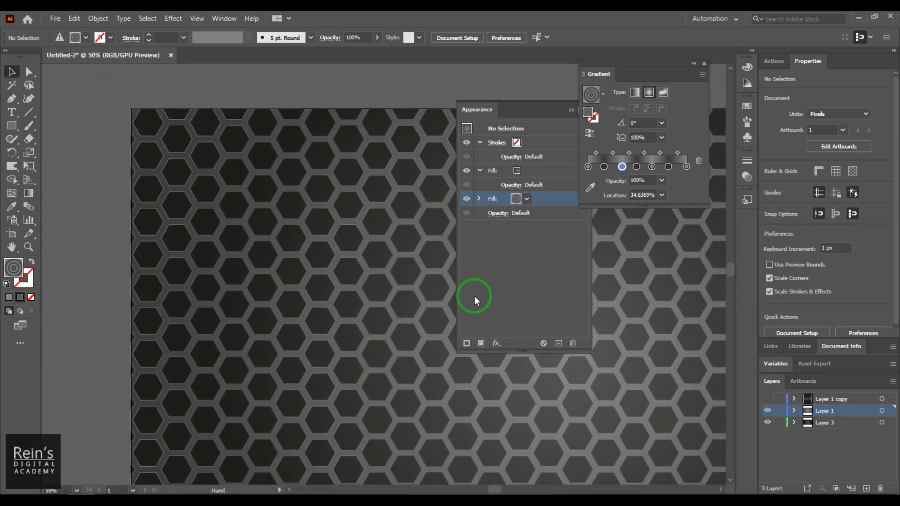
Add a stop at about 70% to the upper fill's gradient and slide the left stop to 68%
left_click(518, 172)
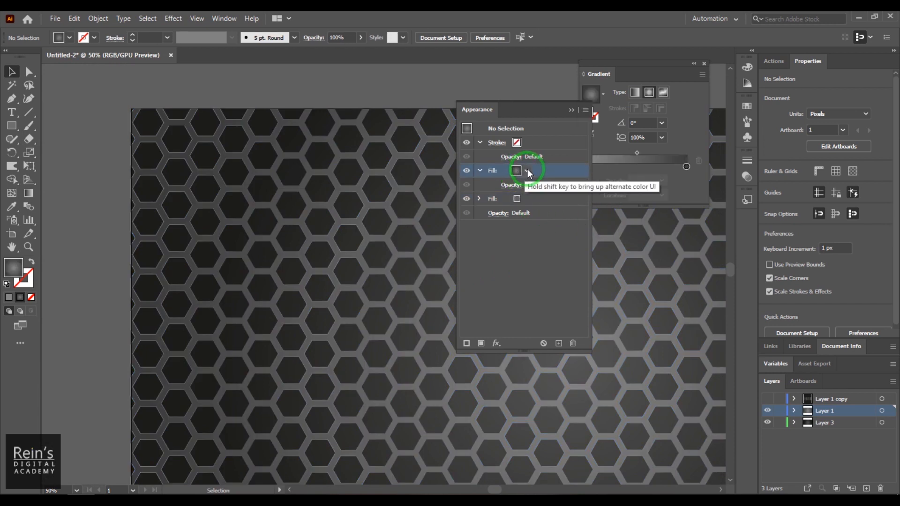
left_click(678, 139)
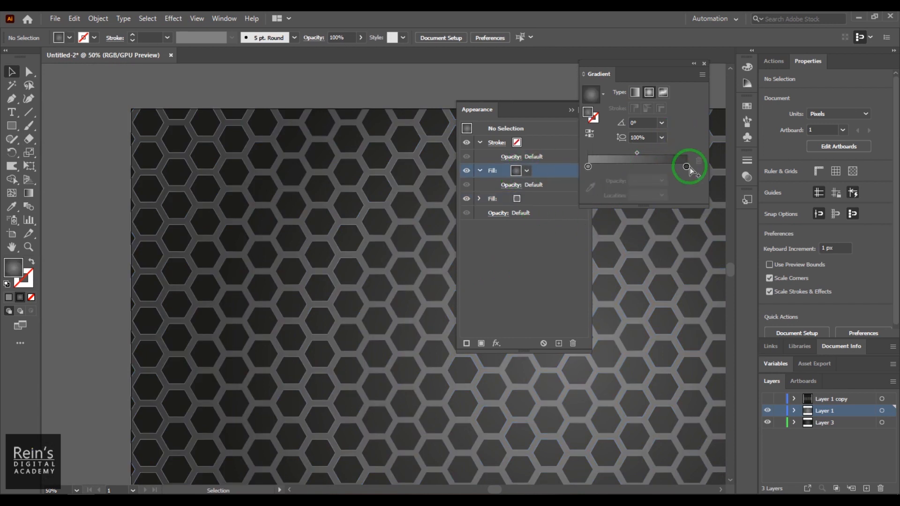
left_click(653, 169)
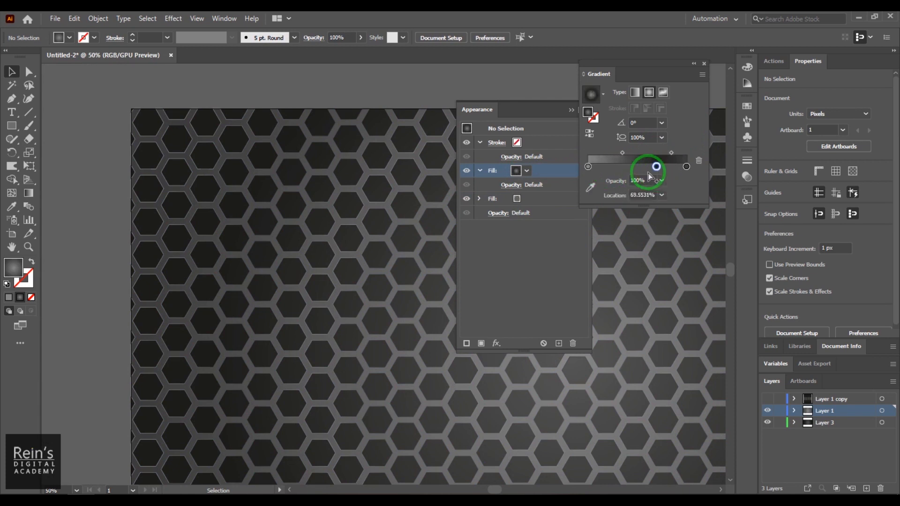
mouse_move(591, 171)
left_mouse_down()
mouse_move(652, 171)
mouse_move(586, 171)
mouse_move(614, 166)
left_mouse_up()
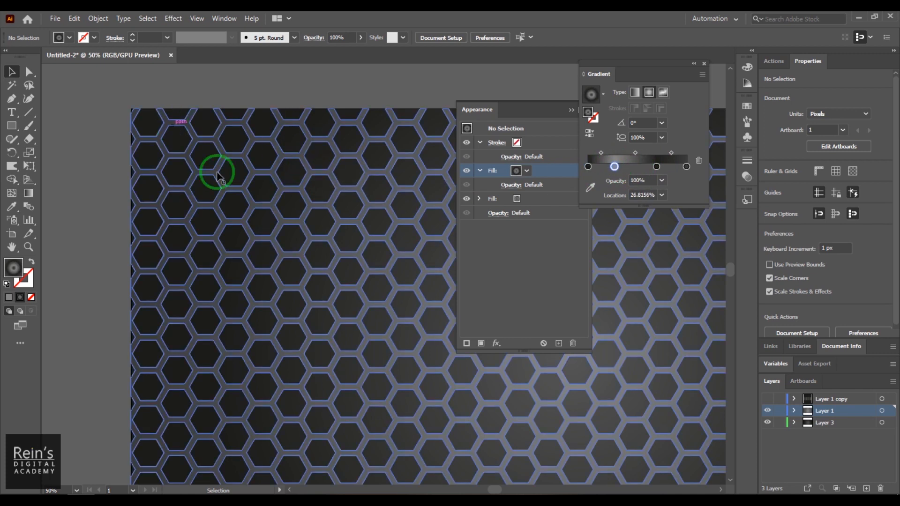
Duplicate stops into a multi-stop dark/light gradient on the upper fill and switch it to linear
left_click(201, 137)
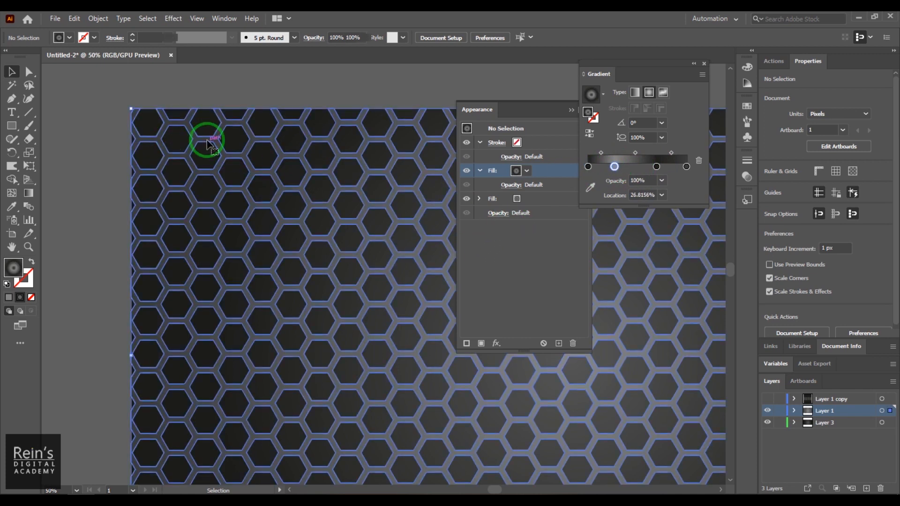
left_click(517, 172)
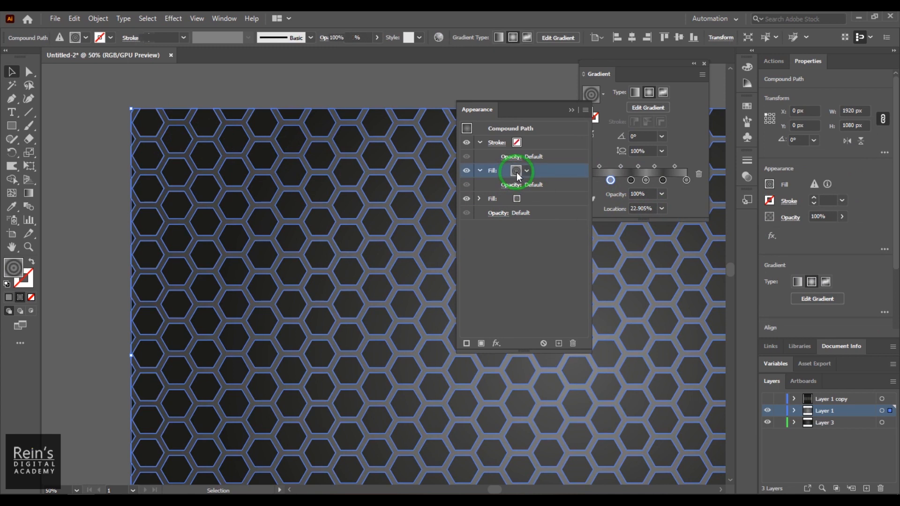
left_click(571, 110)
mouse_move(589, 180)
left_mouse_down()
mouse_move(660, 180)
mouse_move(588, 180)
left_mouse_up()
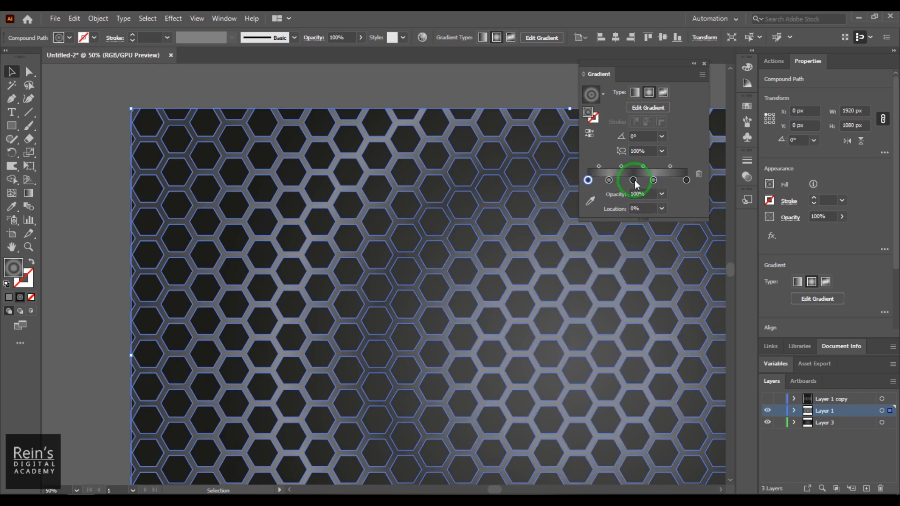
left_click_drag(686, 180, 708, 184, "alt")
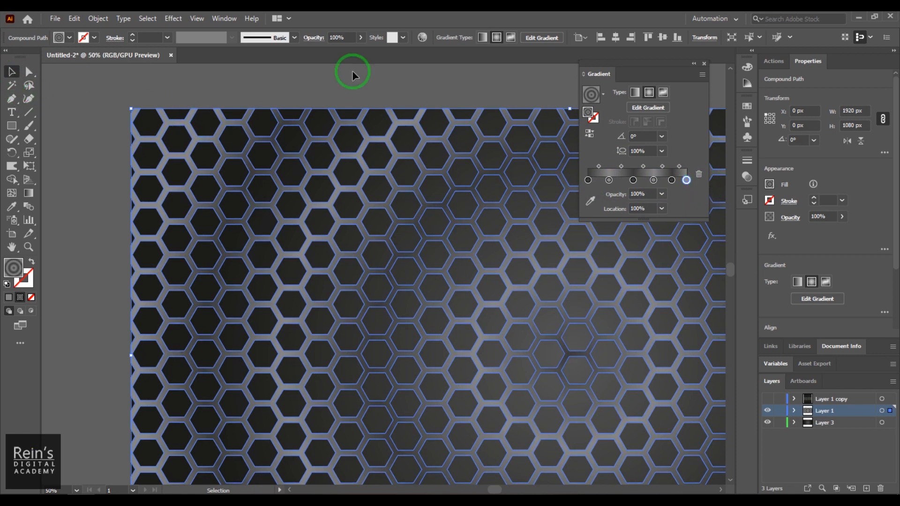
left_click(635, 92)
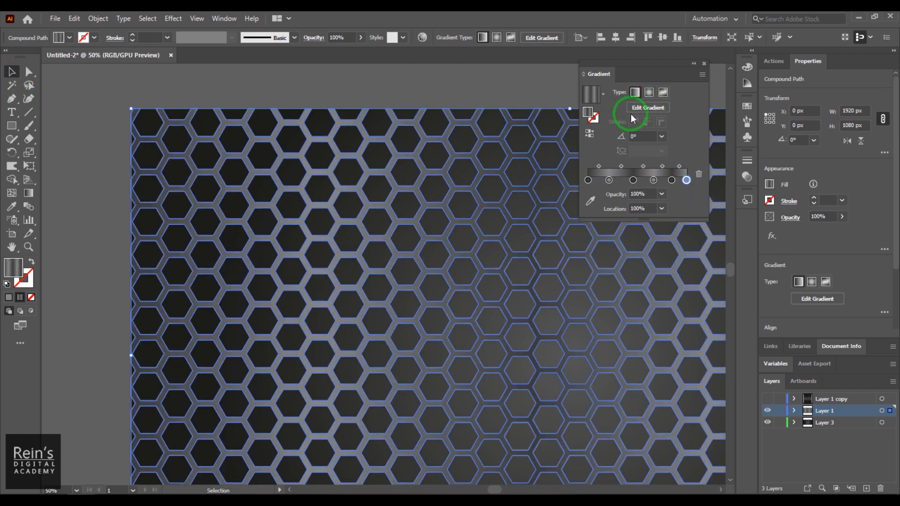
Drag the gradient annotator diagonally across the honeycomb grid and preview the result
left_click(649, 108)
key("ctrl+minus")
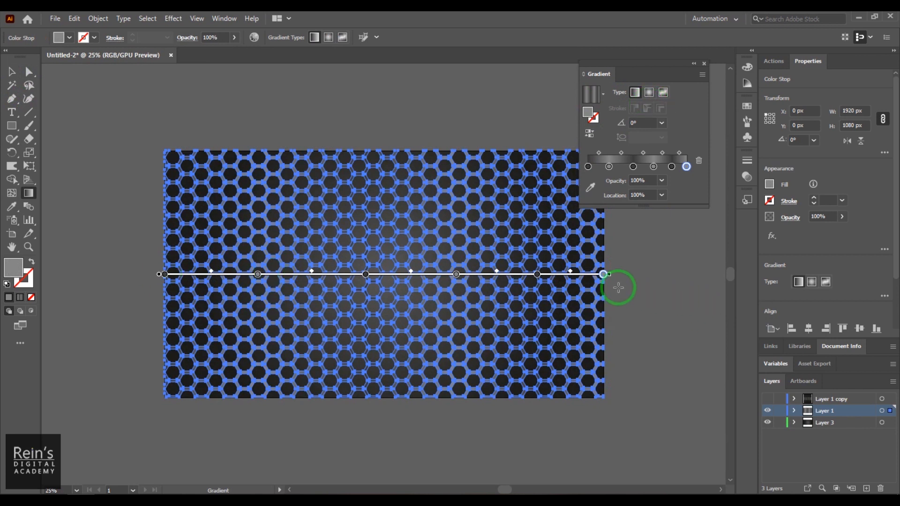
mouse_move(614, 275)
left_mouse_down()
mouse_move(617, 327)
mouse_move(585, 414)
mouse_move(537, 477)
left_mouse_up()
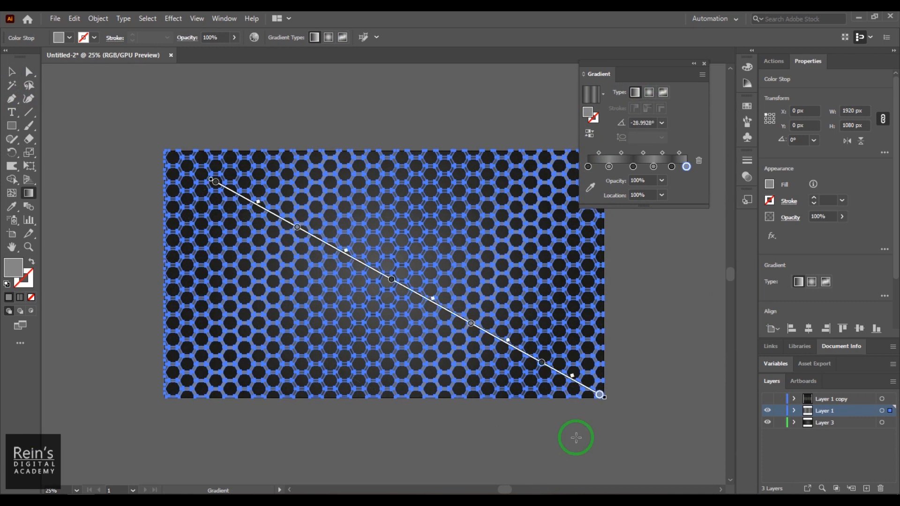
left_click(12, 71)
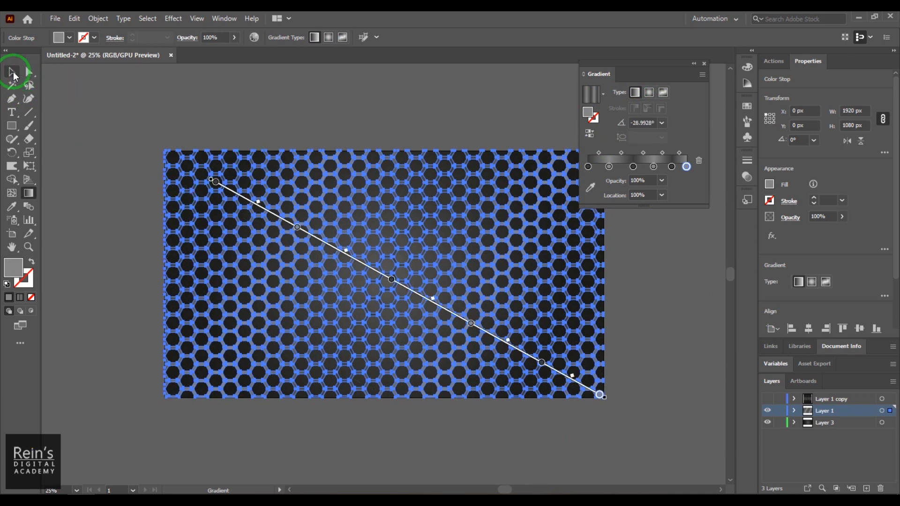
left_click(259, 104)
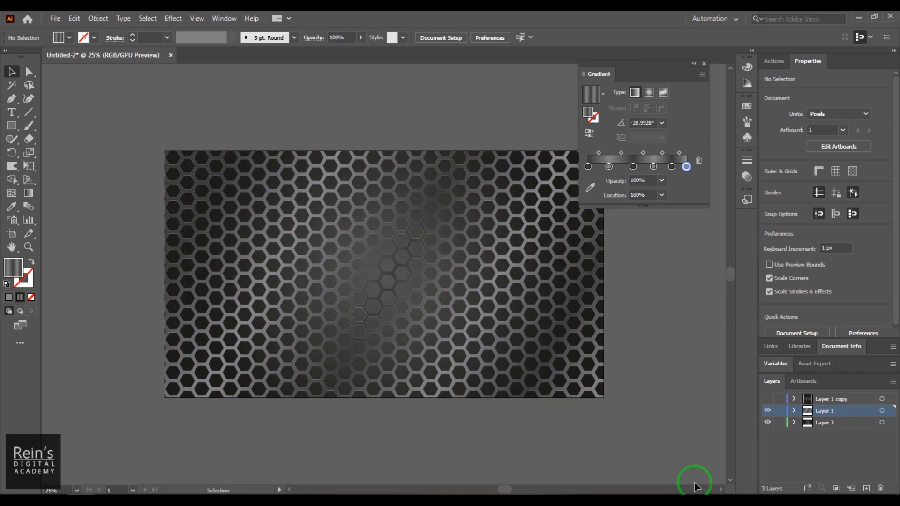
Reposition the gradient to run from the grid's top-left corner to its bottom-right corner
left_click(461, 229)
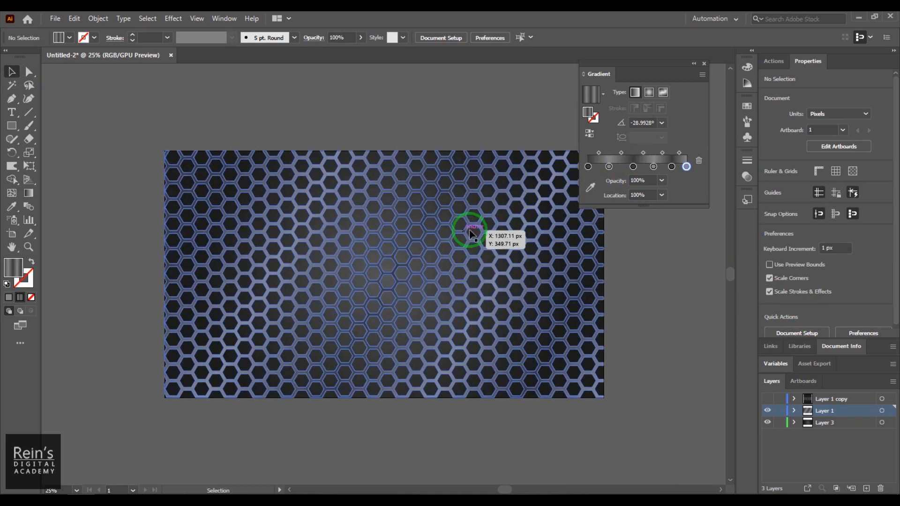
left_click(648, 109)
left_click_drag(209, 181, 163, 153)
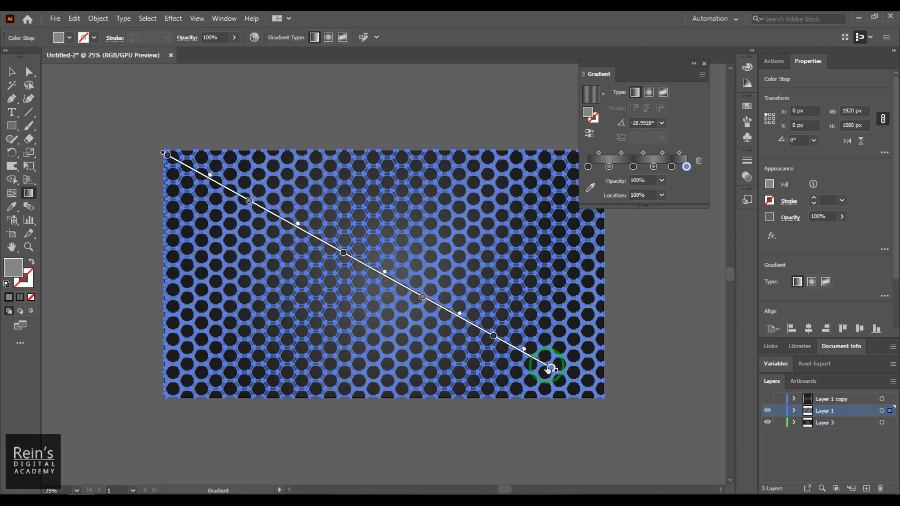
left_click_drag(557, 370, 603, 396)
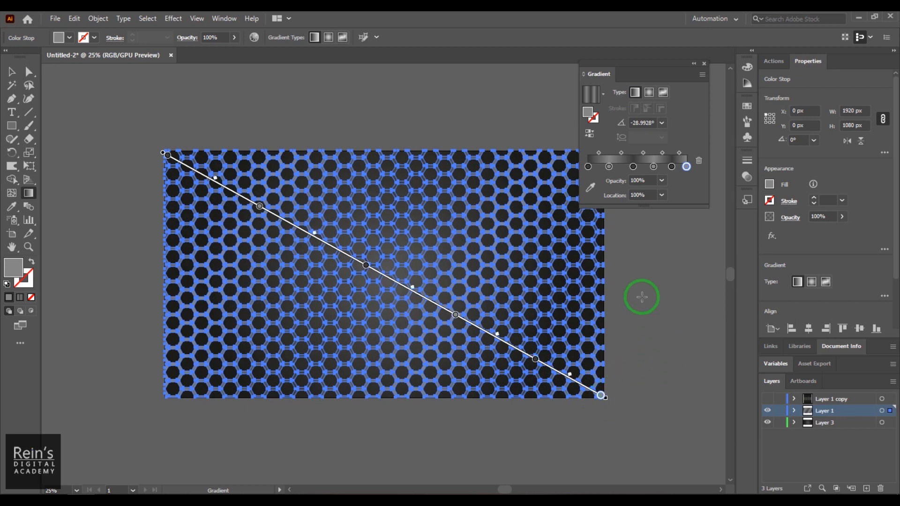
left_click(12, 71)
left_click(277, 83)
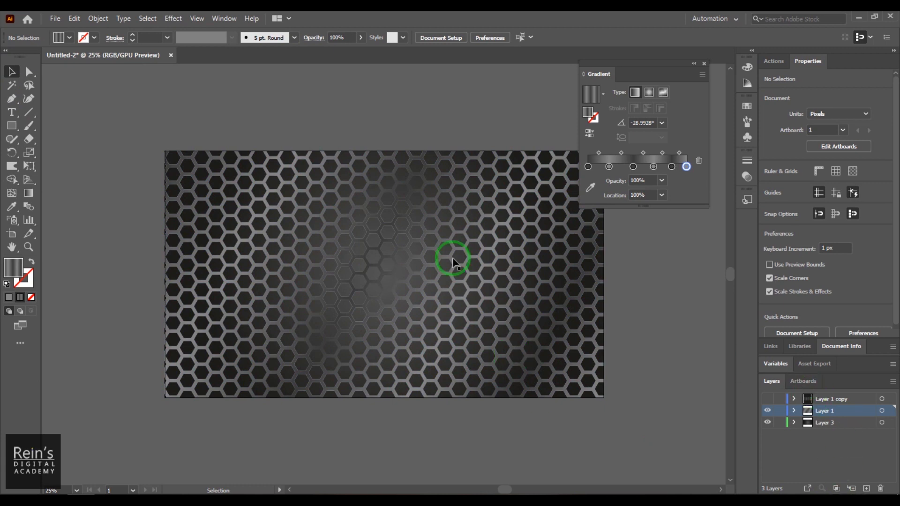
Zoom in on the hexagon grid and select it again
key("z")
left_click_drag(361, 227, 460, 292)
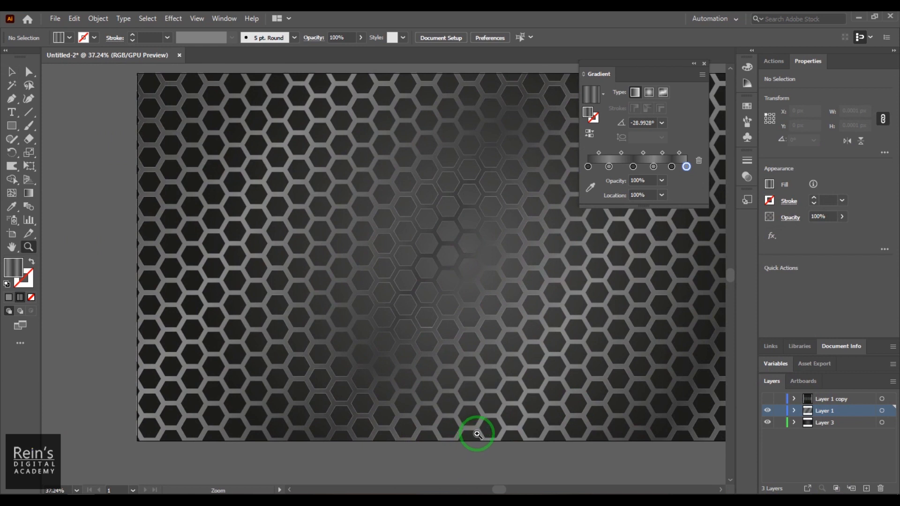
left_click(12, 73)
left_click(217, 170)
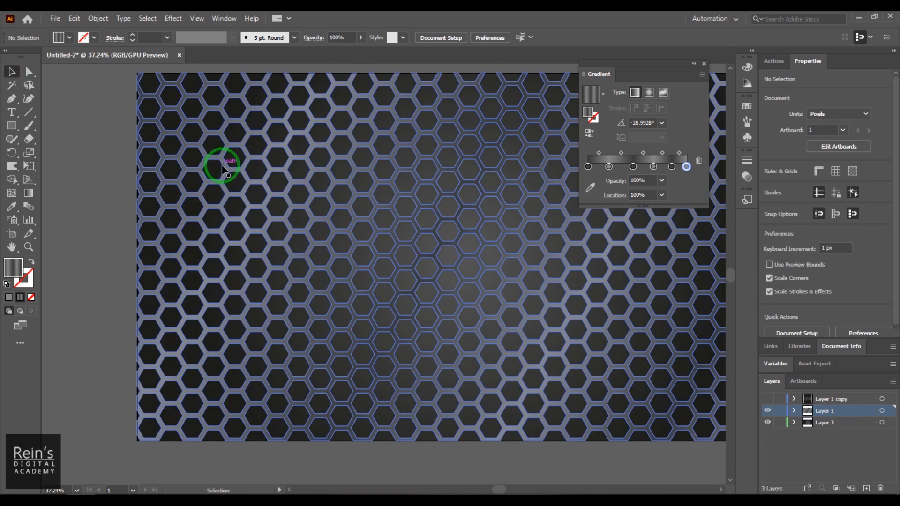
Switch the grid's radial gradient fill to a Linear gradient in the Appearance panel
left_click(224, 18)
left_click(387, 163)
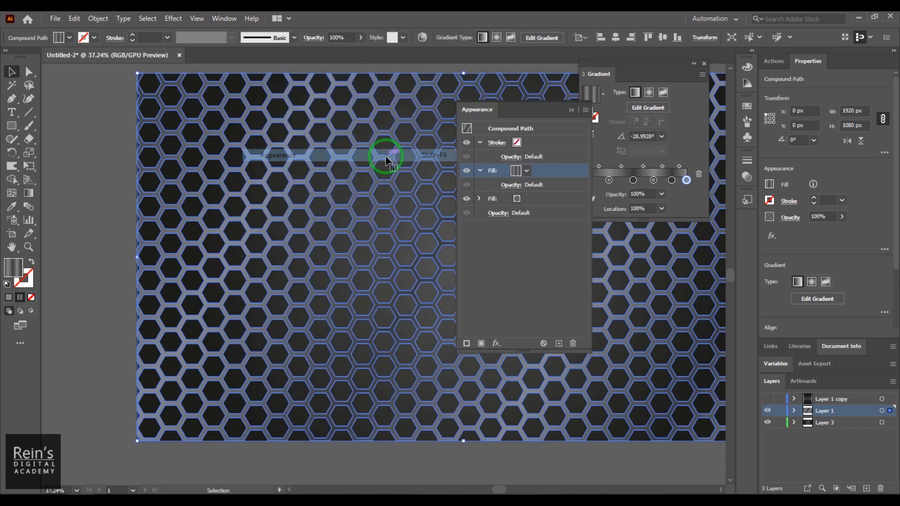
left_click(548, 202)
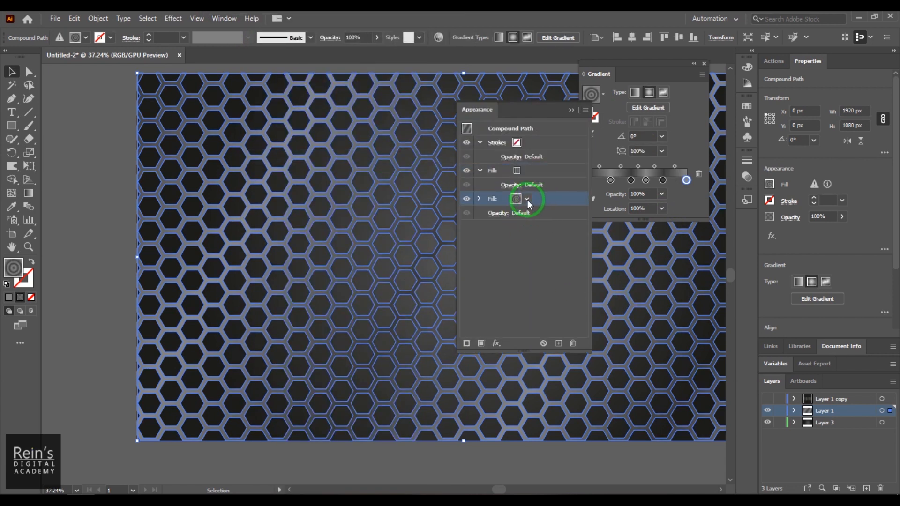
left_click(634, 93)
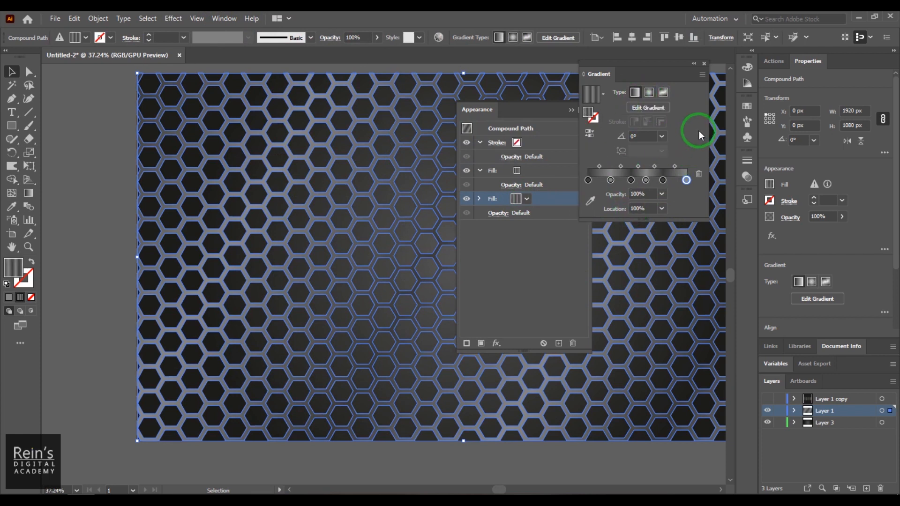
left_click(90, 235)
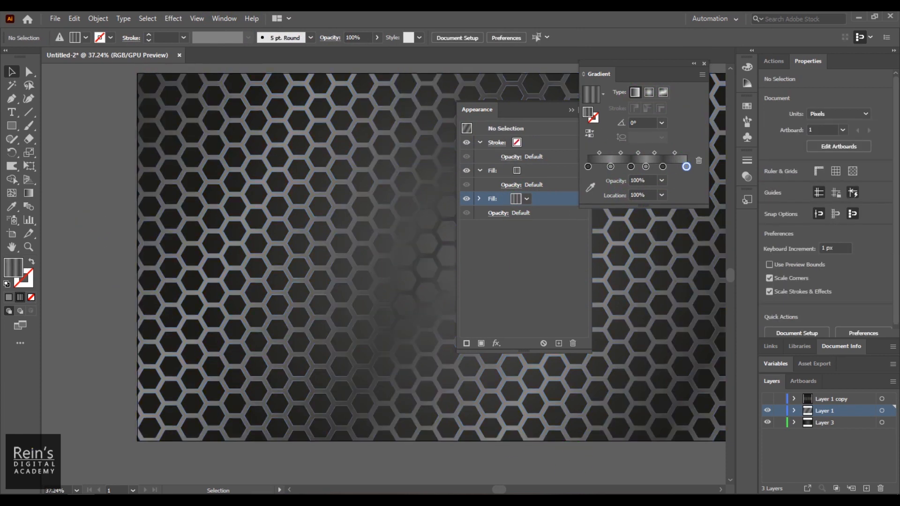
Respace the gradient stops (about 15%, 56%, last at 88.27%) for vertical grey bands
left_click_drag(610, 166, 647, 170)
left_click(588, 166)
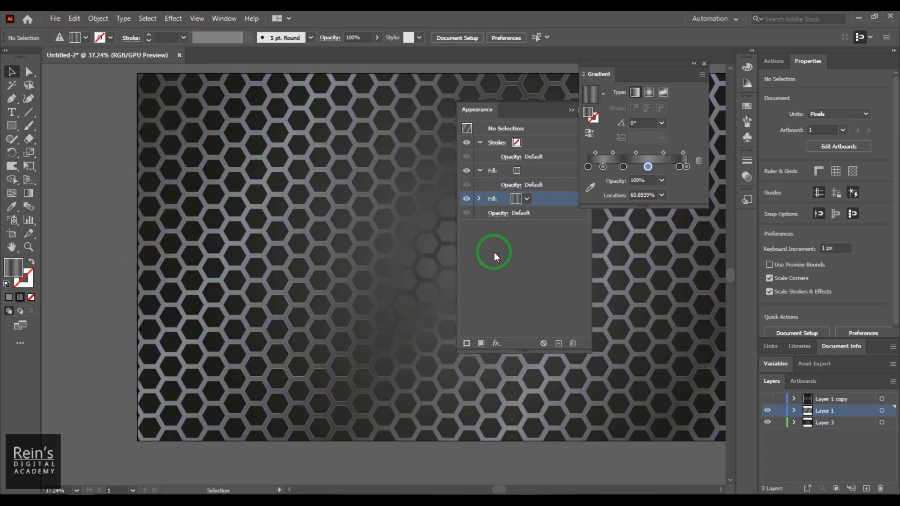
left_click(331, 175)
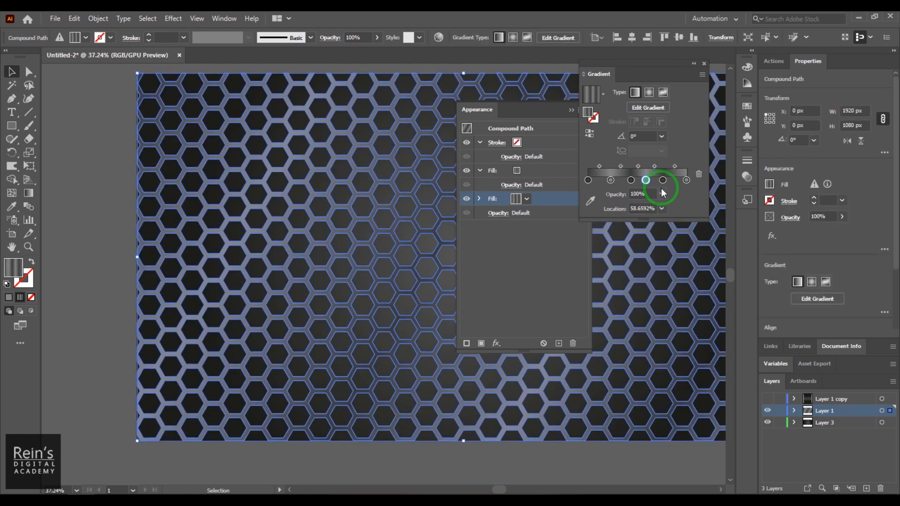
left_click_drag(673, 180, 603, 181)
left_click_drag(686, 181, 675, 181)
left_click(78, 366)
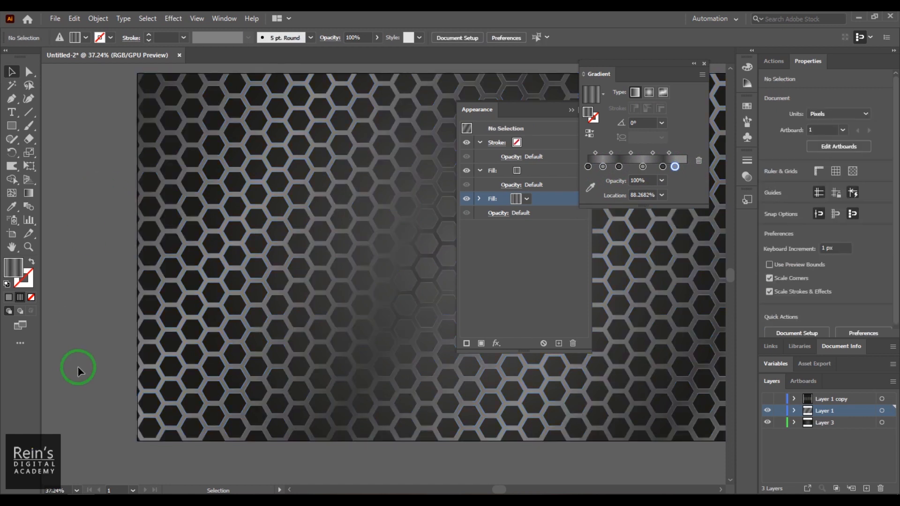
left_click(373, 367)
left_click(643, 243)
left_click(497, 342)
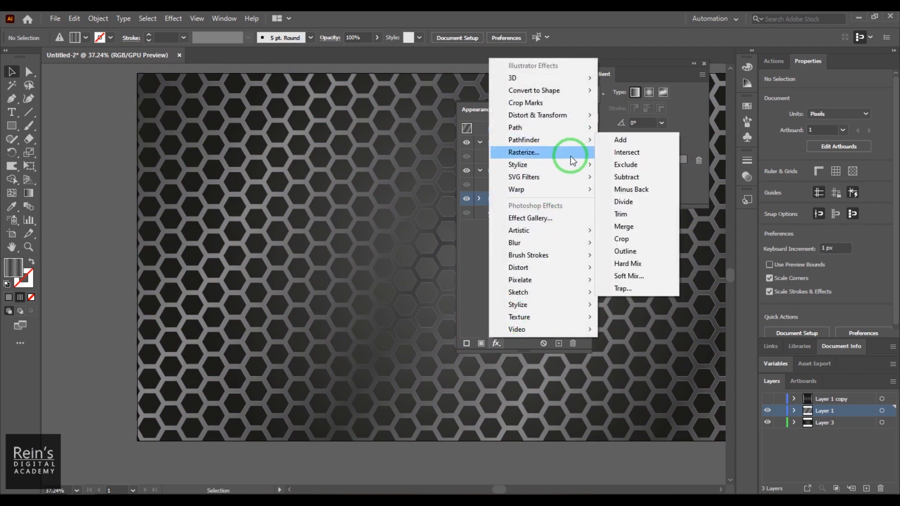
left_click(624, 163)
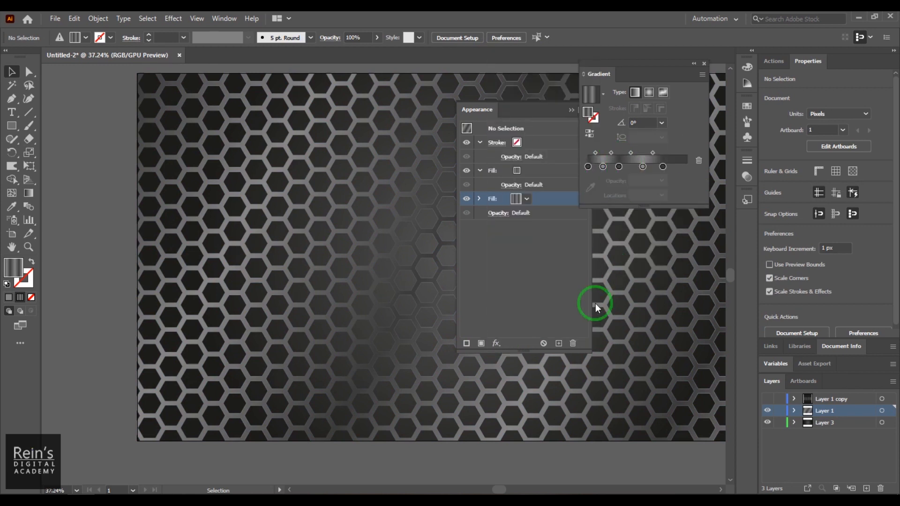
left_click(498, 342)
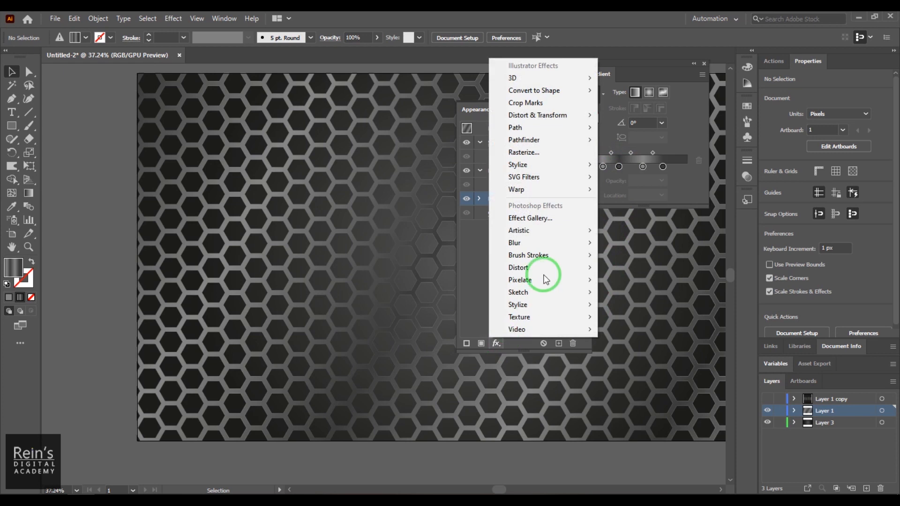
mouse_move(565, 167)
left_click(623, 166)
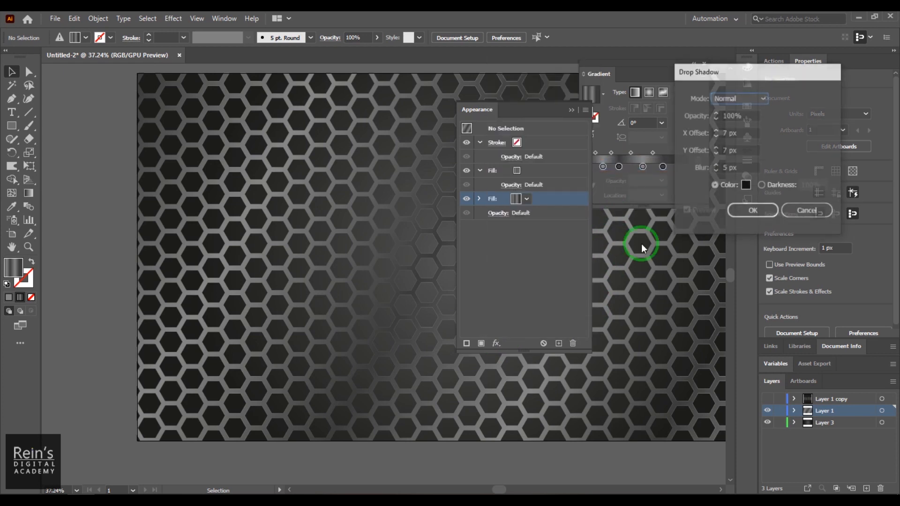
double_click(729, 168)
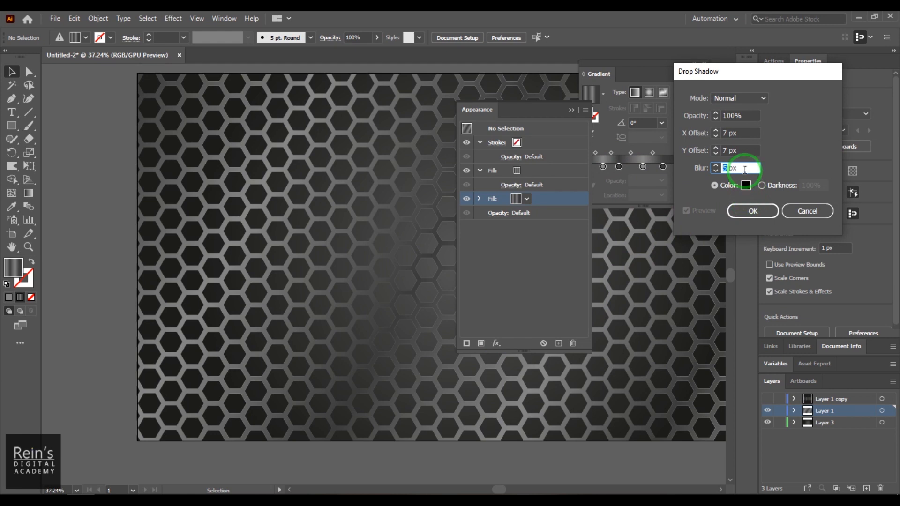
double_click(727, 133)
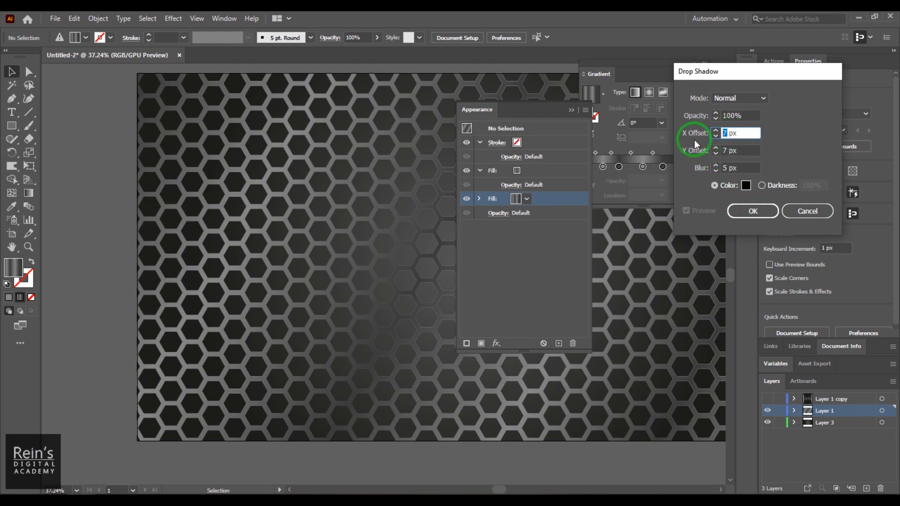
left_click(748, 210)
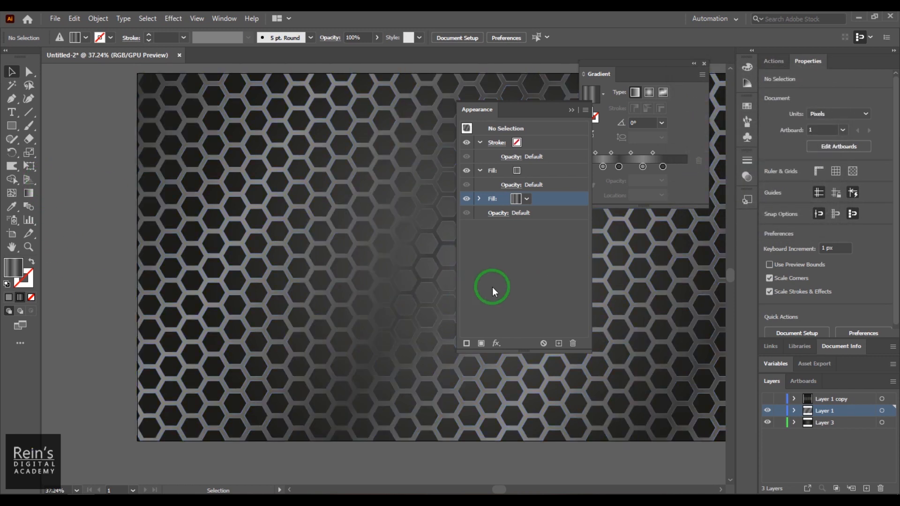
left_click(224, 111)
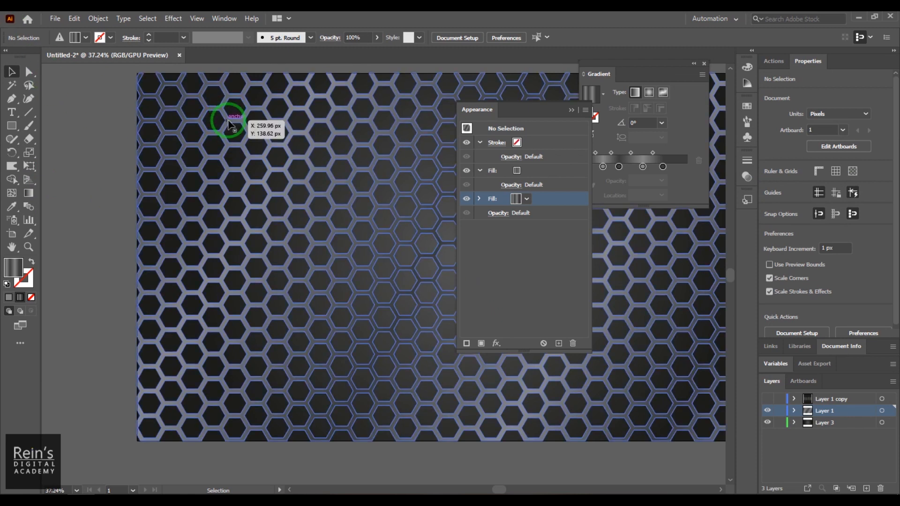
Apply a black Drop Shadow with 3 px X/Y offsets, 10 px blur and 75% opacity
left_click(496, 344)
mouse_move(570, 165)
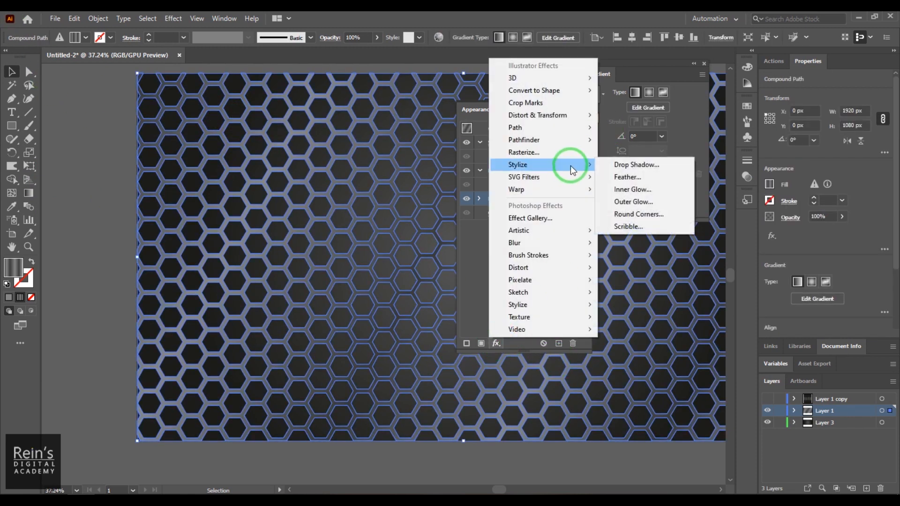
left_click(627, 165)
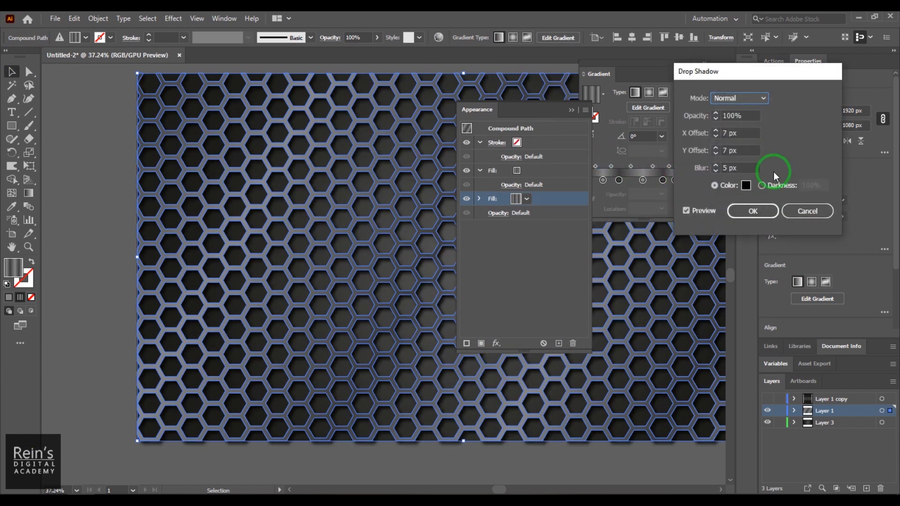
double_click(727, 132)
type("3")
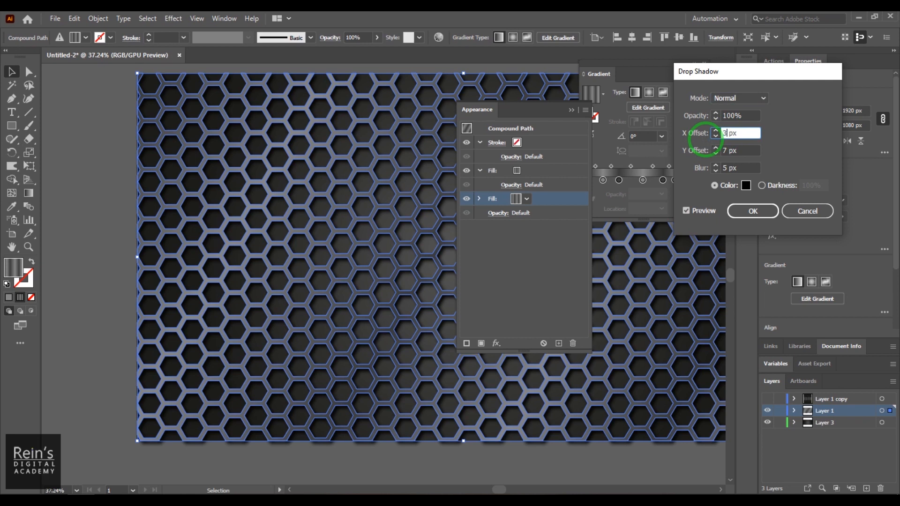
key("Tab")
type("3")
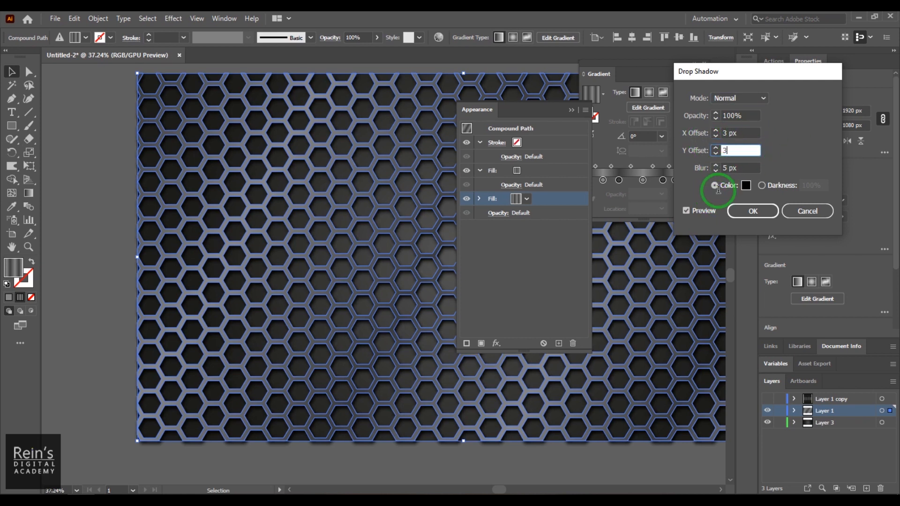
key("Tab")
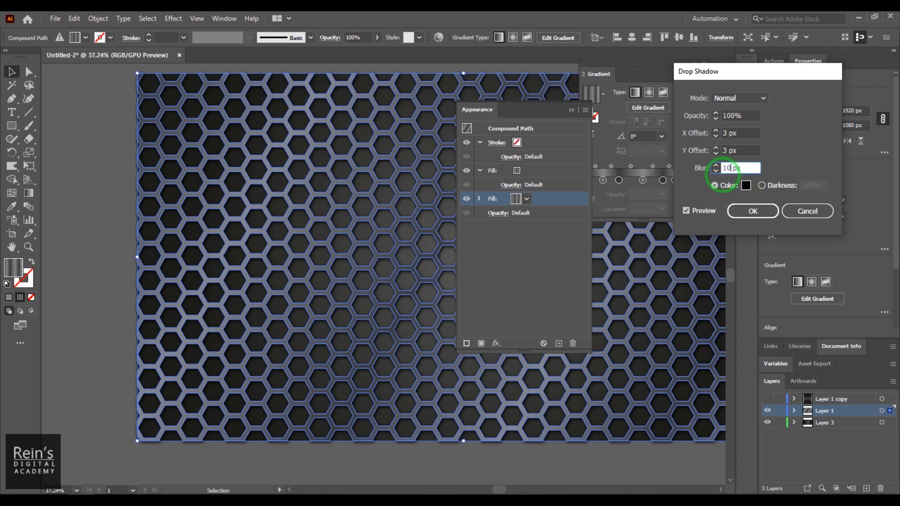
left_click(715, 116)
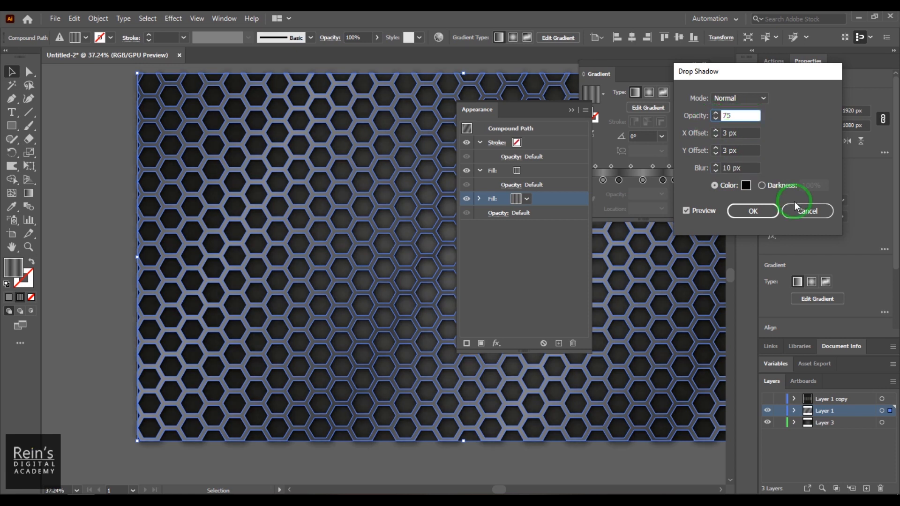
left_click(757, 213)
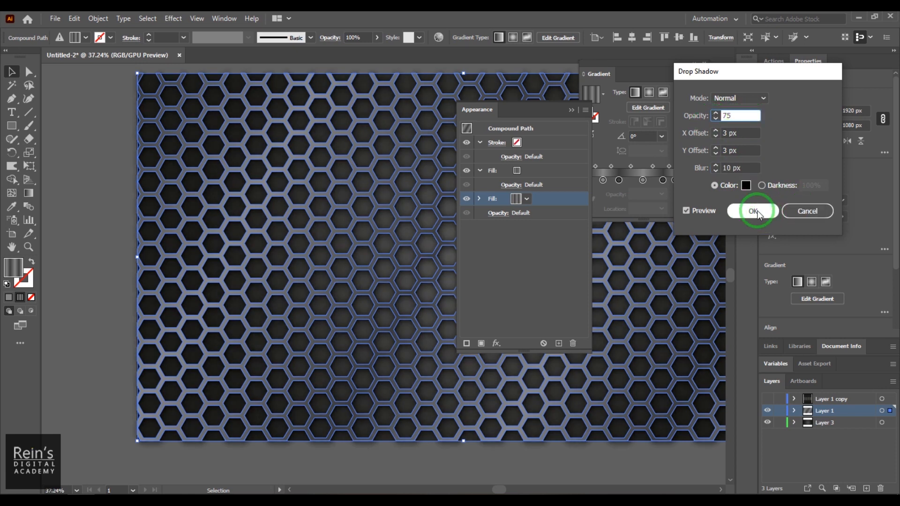
left_click(753, 214)
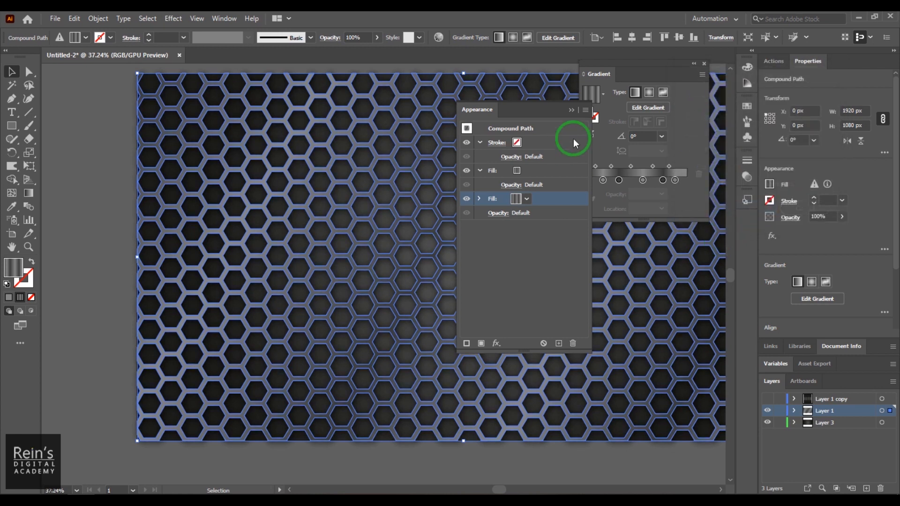
Close the Appearance and Gradient panels and deselect to view the shadow
left_click(571, 111)
left_click(704, 63)
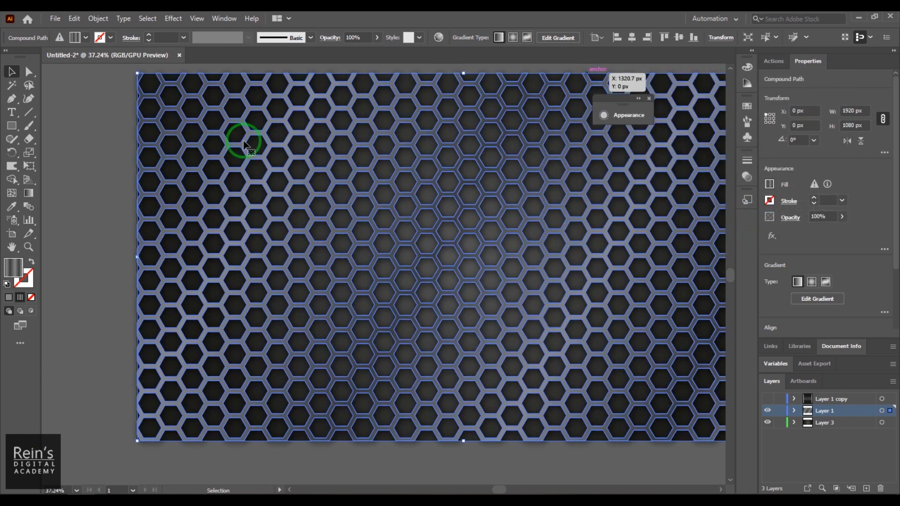
left_click(72, 160)
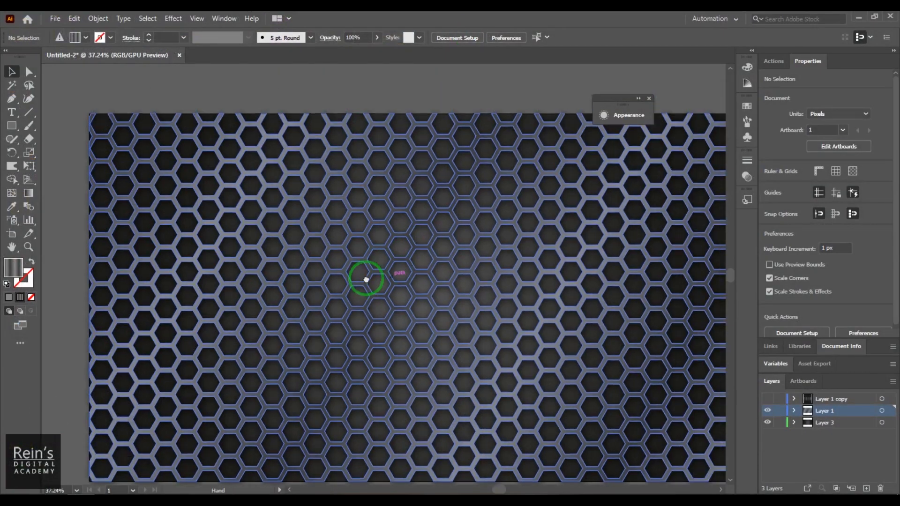
left_click_drag(366, 279, 366, 248)
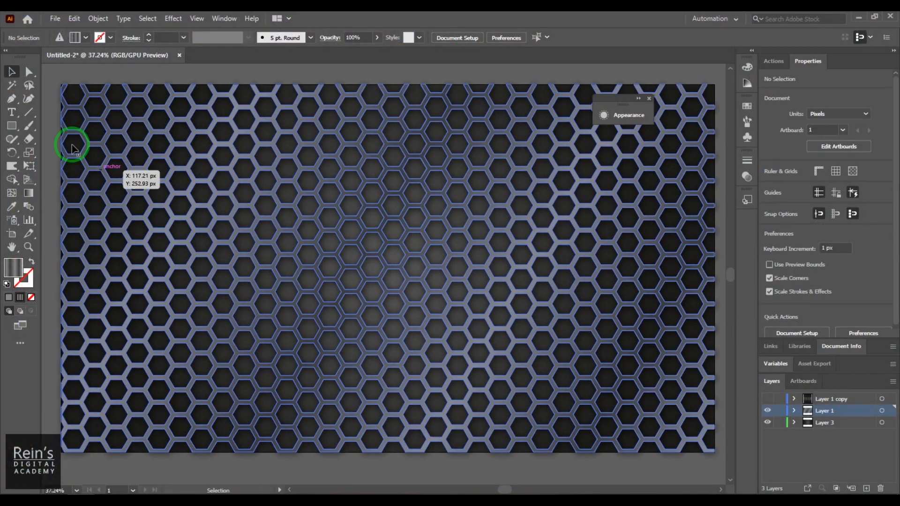
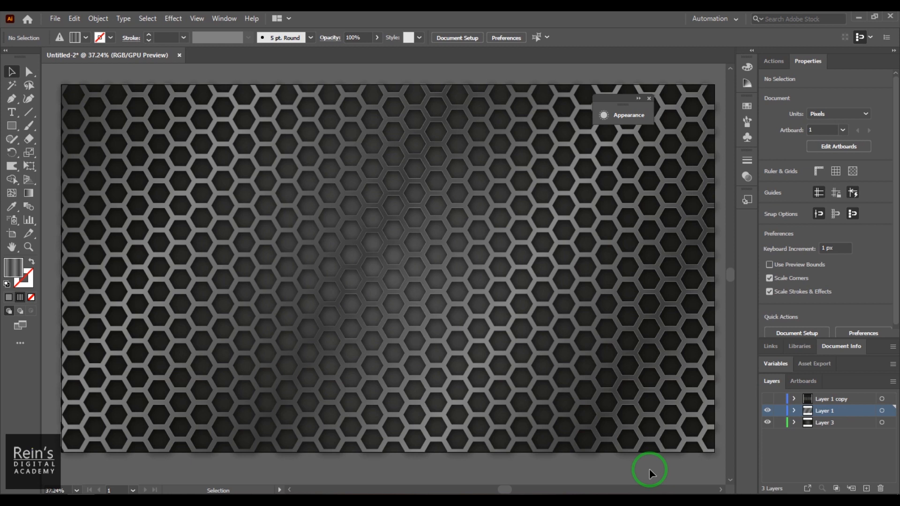
Select the honeycomb and toggle its upper gradient fill off and on to compare
left_click(556, 245)
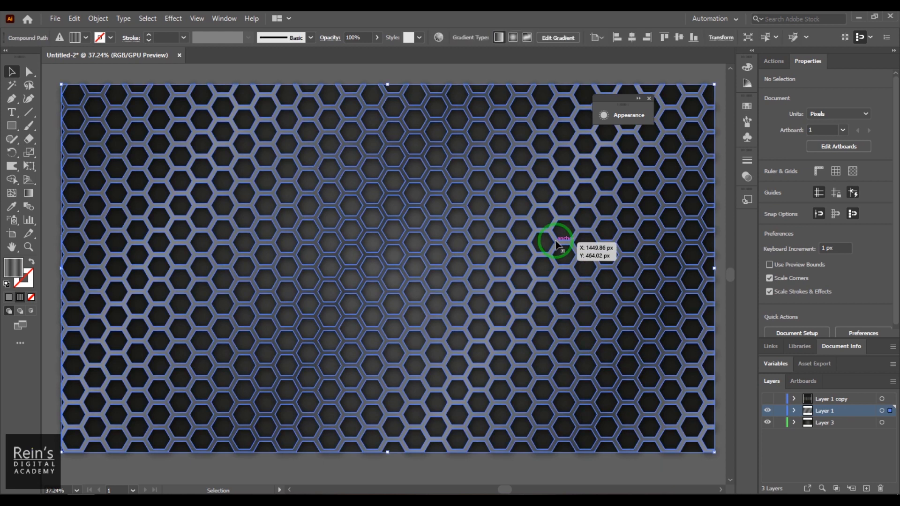
left_click(627, 115)
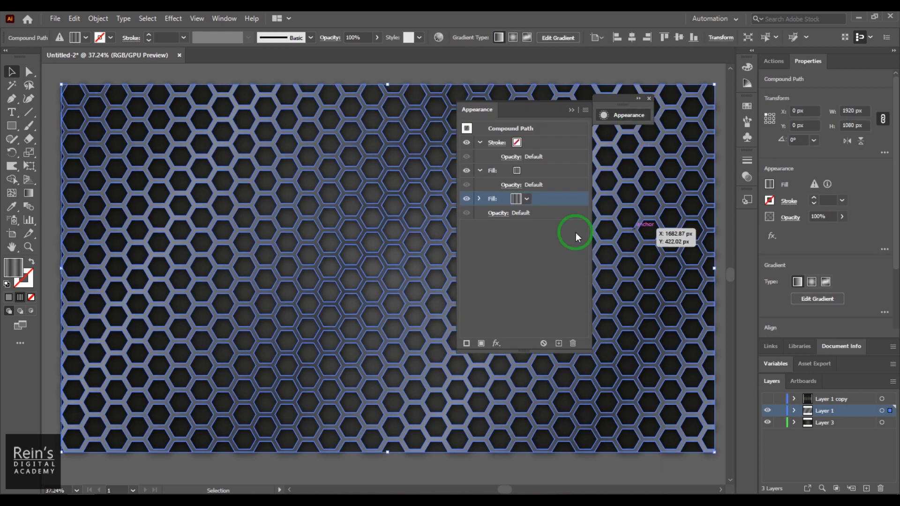
left_click(467, 173)
left_click(466, 172)
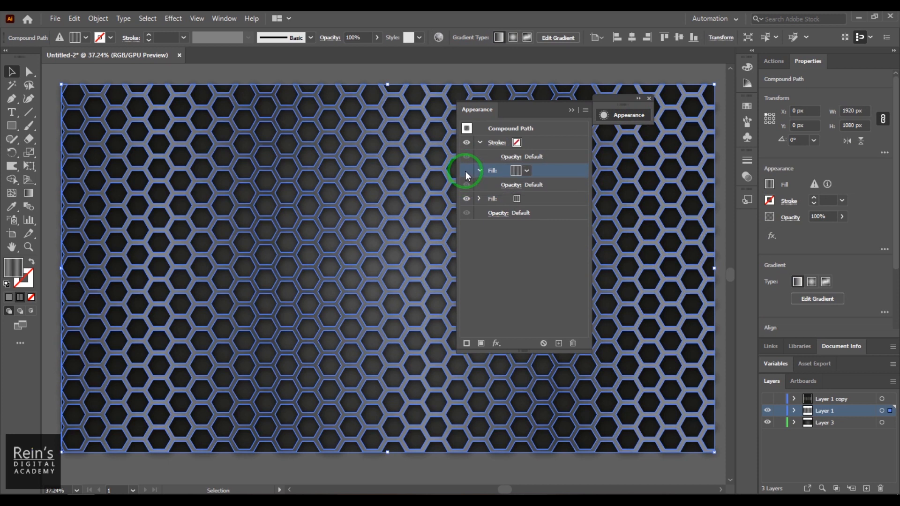
left_click(466, 172)
Review the upper fill's swatch options without changing them, then bring up the Window menu
left_click(527, 171)
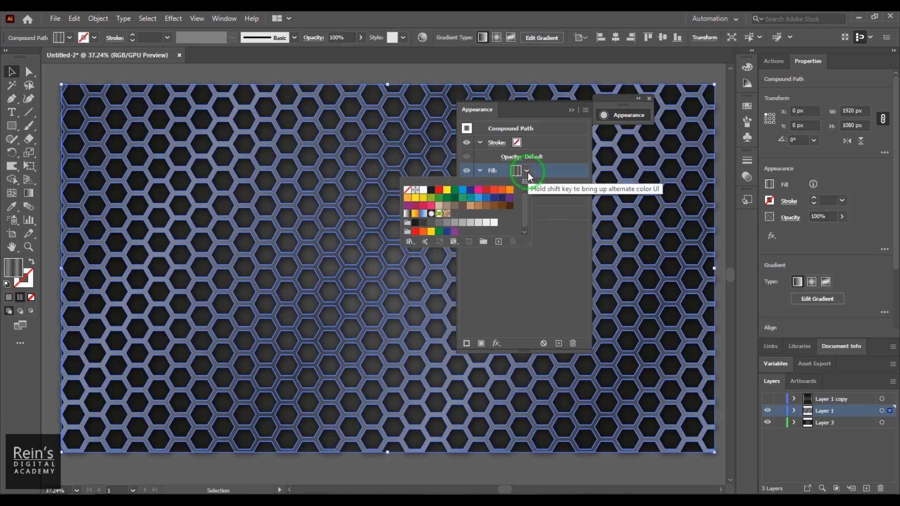
left_click(528, 255)
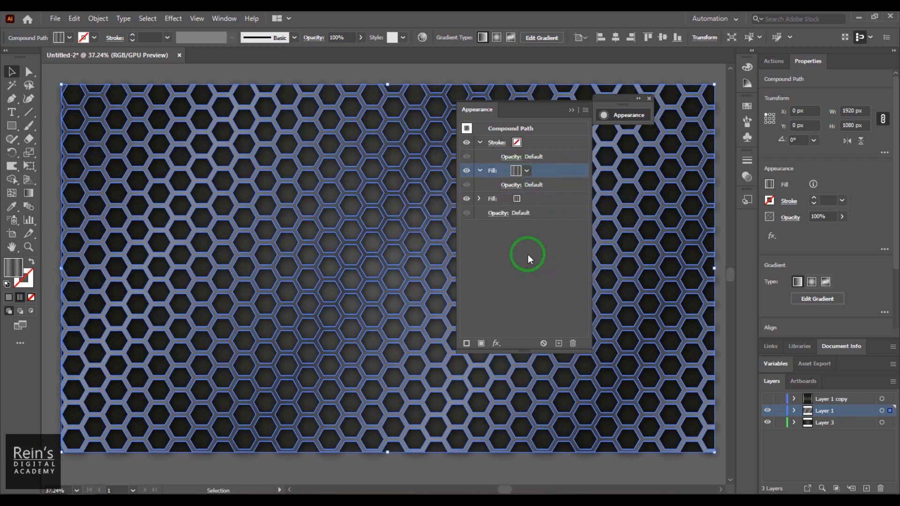
left_click(518, 171)
left_click(520, 172)
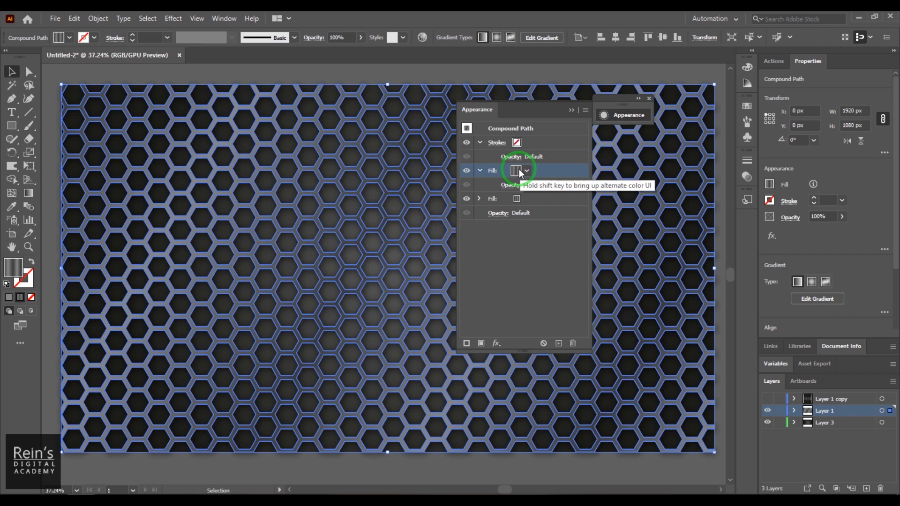
left_click(224, 19)
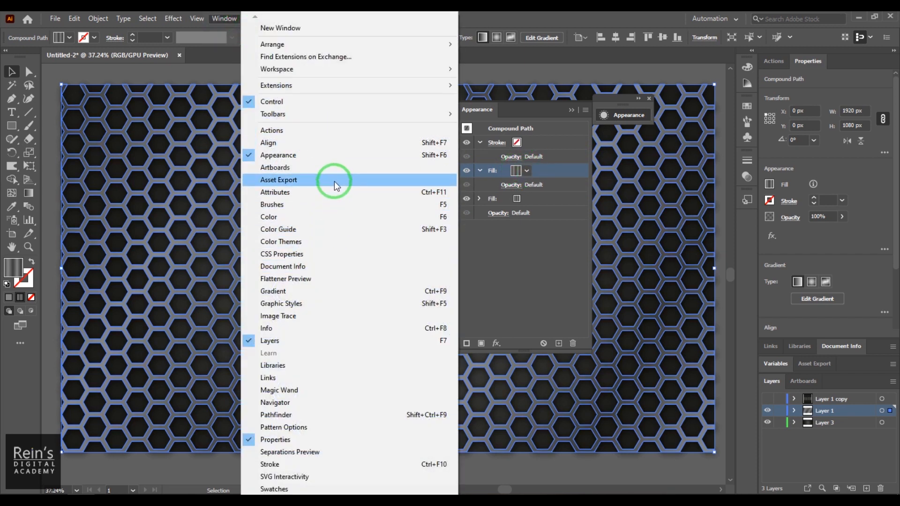
Reposition the upper gradient's stops, shifting one left to about 67.6%
left_click(330, 291)
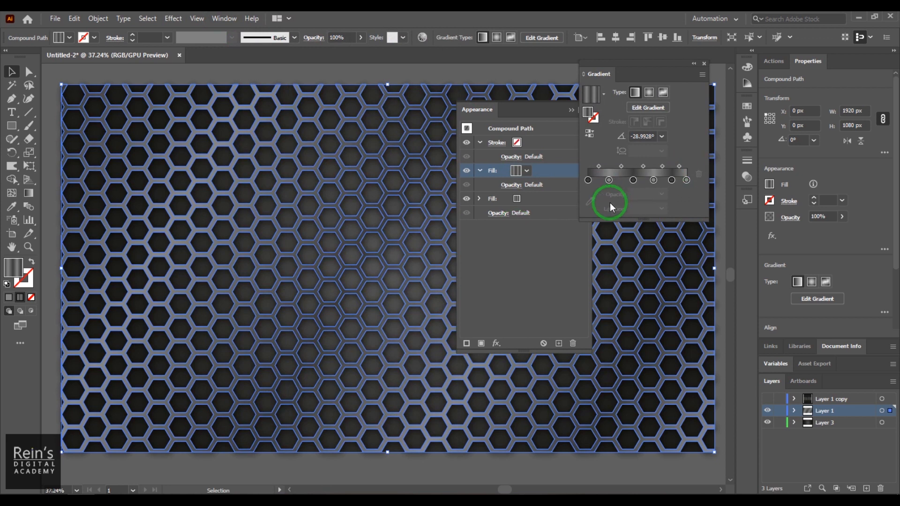
mouse_move(610, 182)
left_mouse_down()
mouse_move(689, 181)
mouse_move(612, 186)
mouse_move(619, 185)
left_mouse_up()
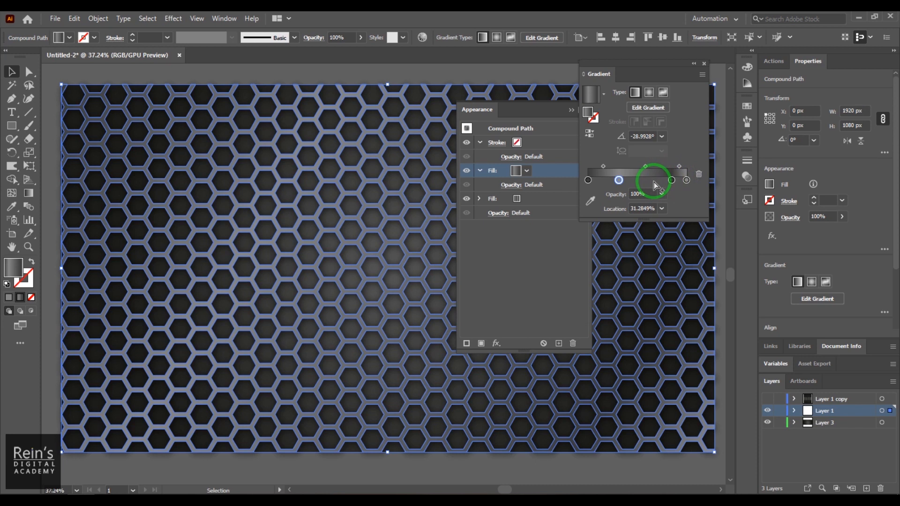
left_click_drag(671, 180, 654, 180)
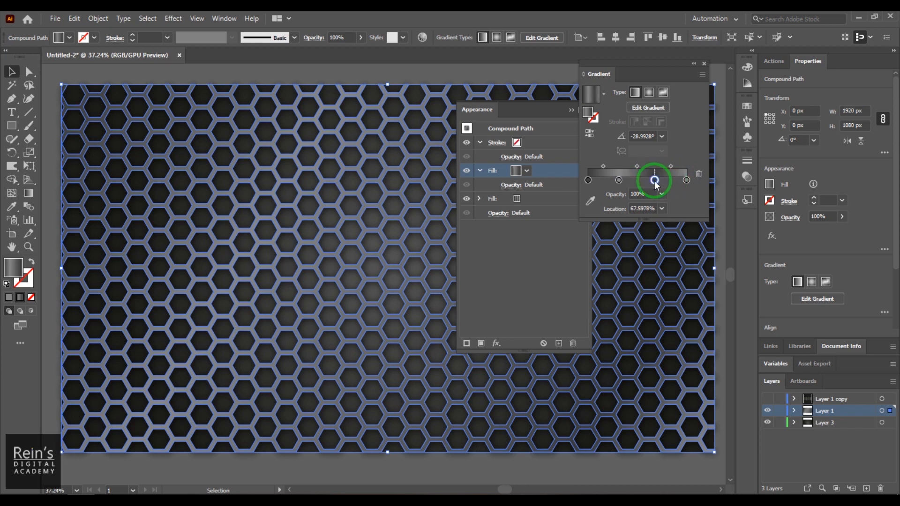
Give the middle and end gradient stops dark grey swatches, then deselect to preview
double_click(619, 180)
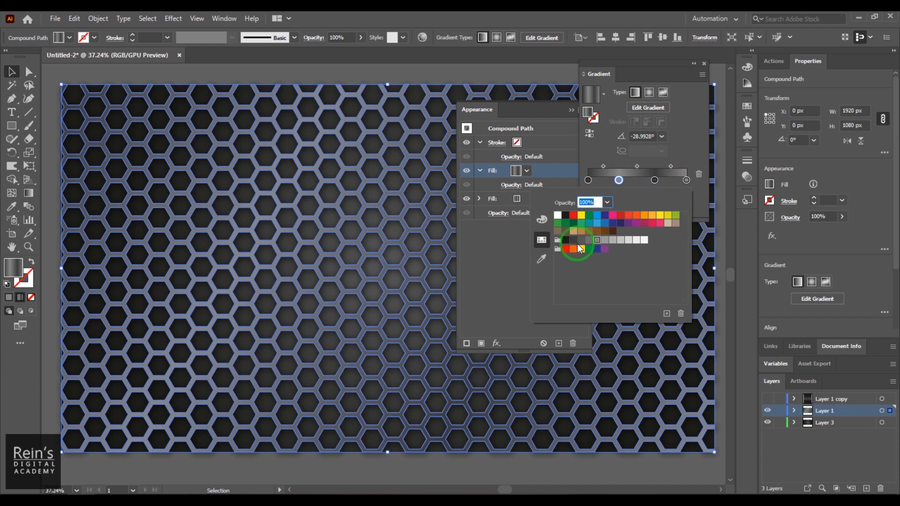
left_click(574, 240)
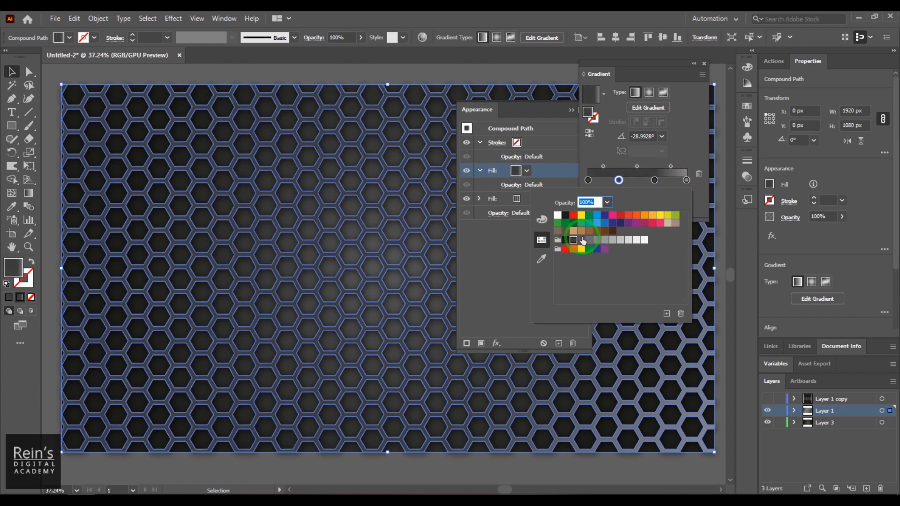
left_click(582, 241)
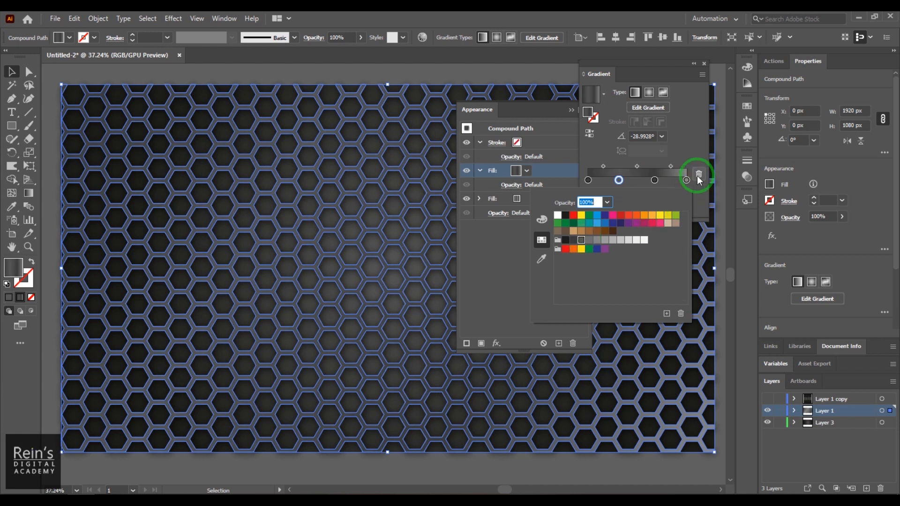
left_click(691, 156)
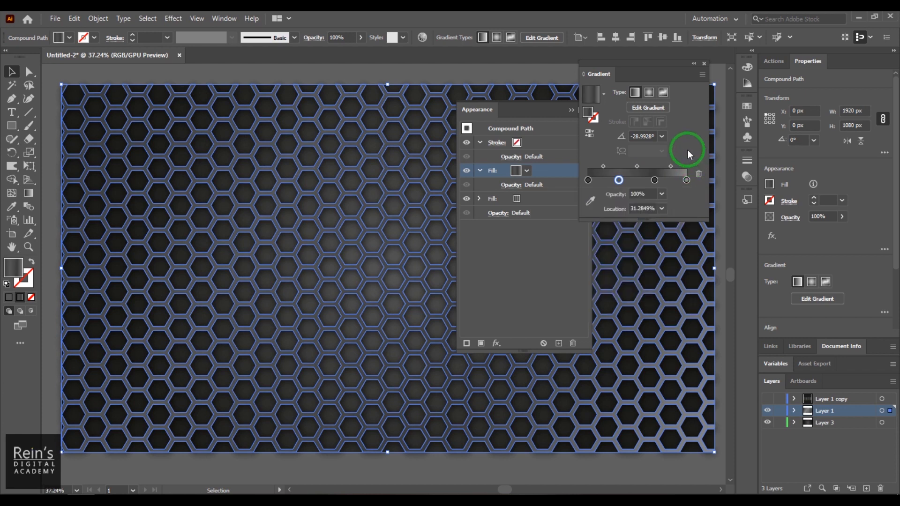
double_click(685, 180)
left_click(585, 241)
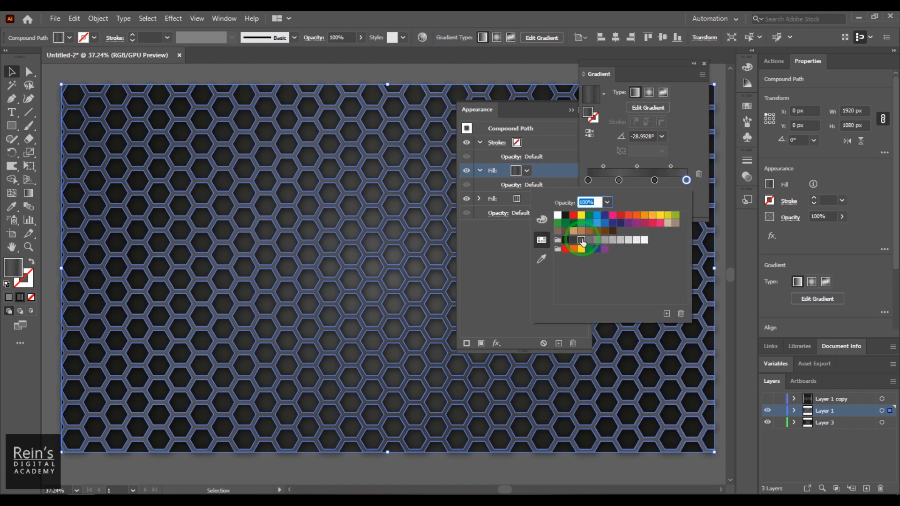
left_click(686, 123)
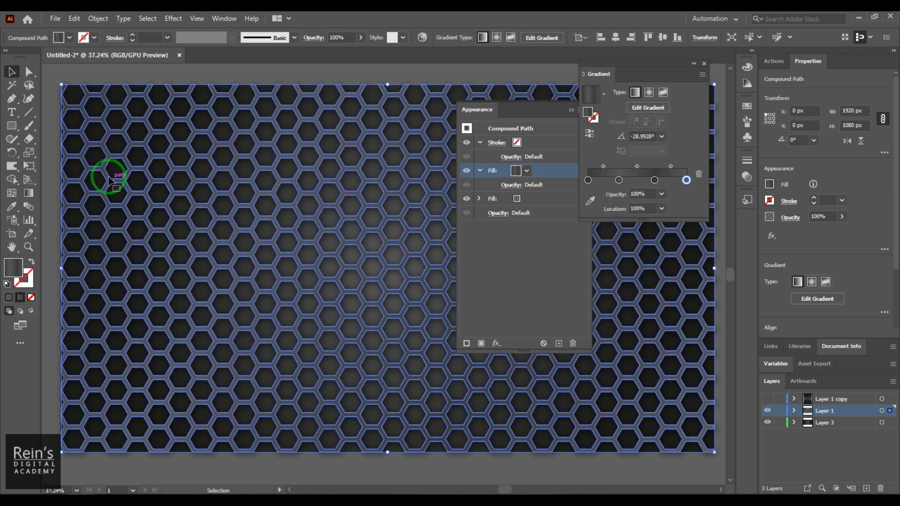
left_click(46, 149)
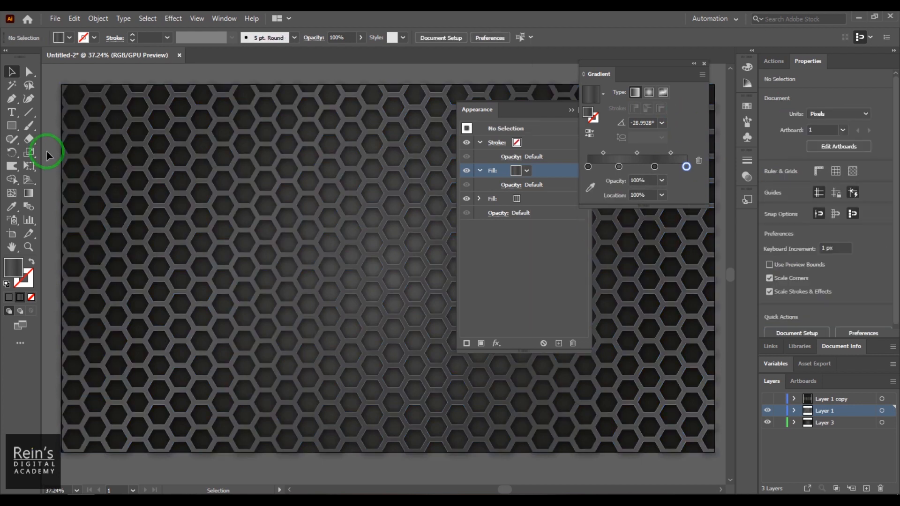
left_click(571, 110)
Set the honeycomb's Drop Shadow to 4 px blur with 4 px X and Y offsets
left_click(693, 63)
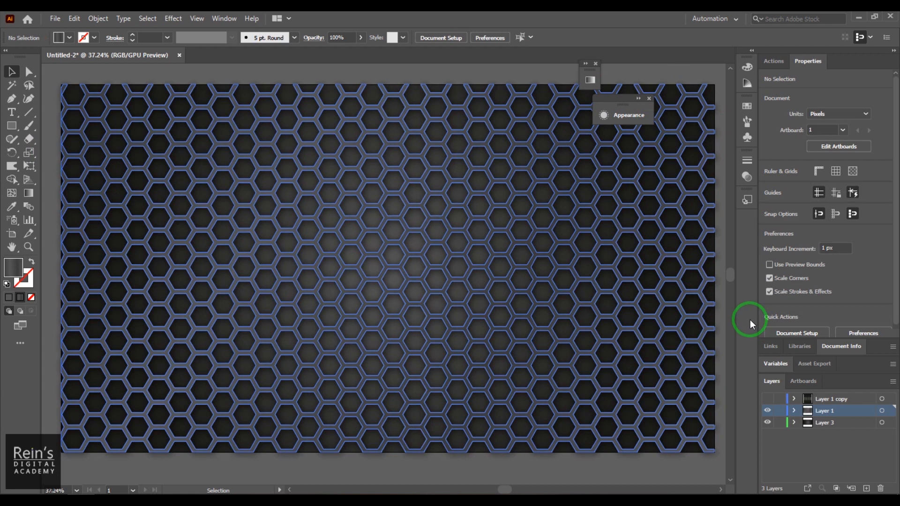
left_click(624, 117)
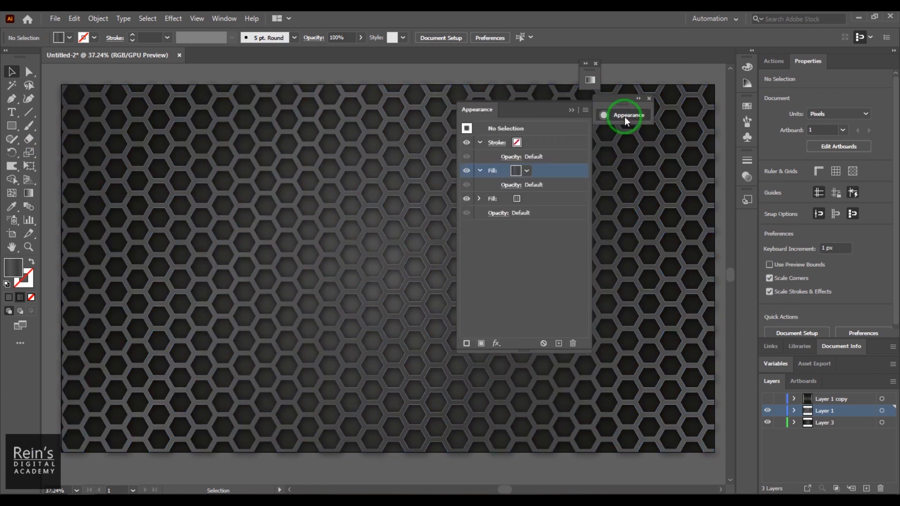
left_click(479, 199)
left_click(397, 242)
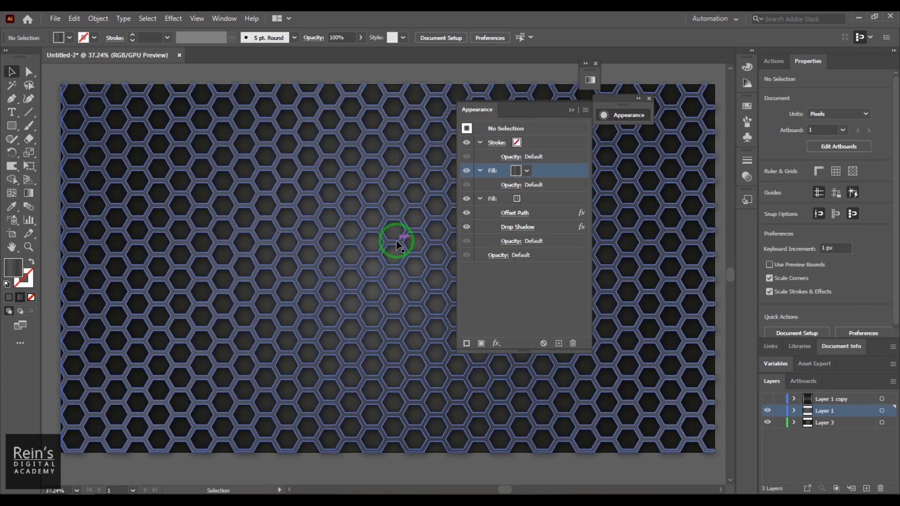
left_click(527, 228)
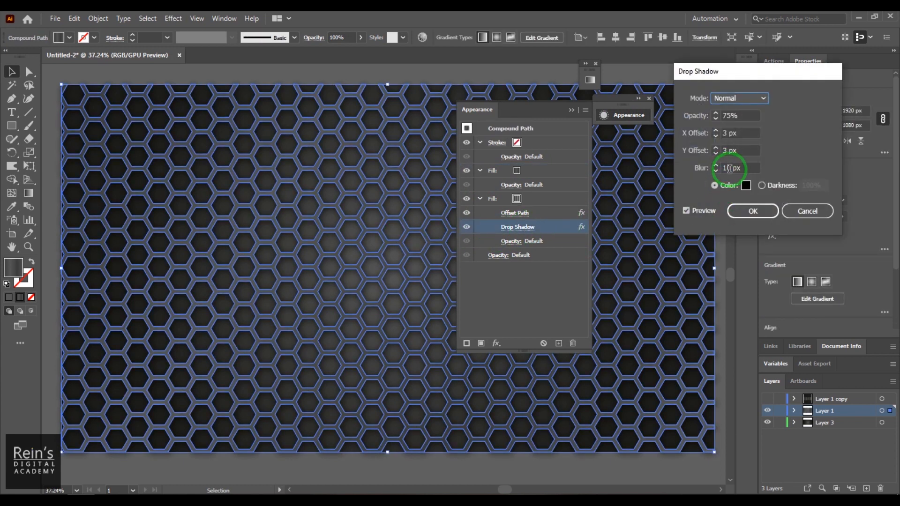
left_click_drag(729, 168, 710, 169)
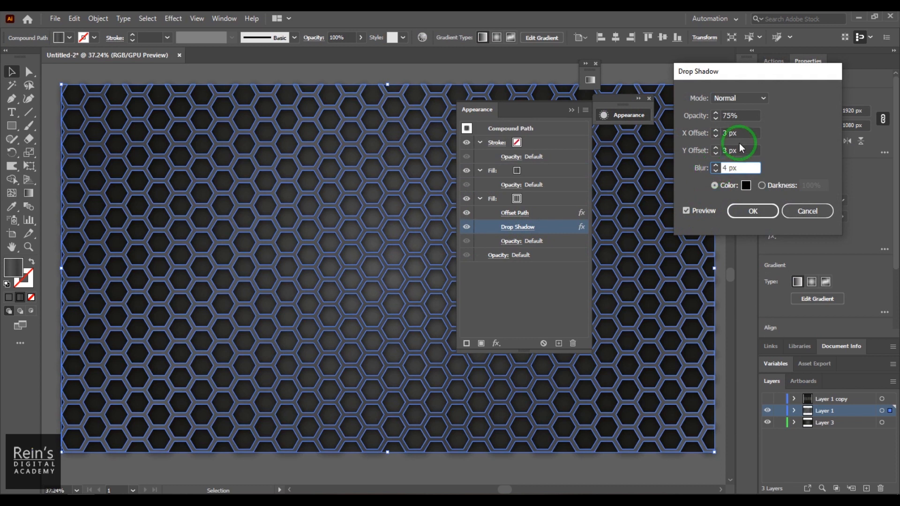
double_click(723, 134)
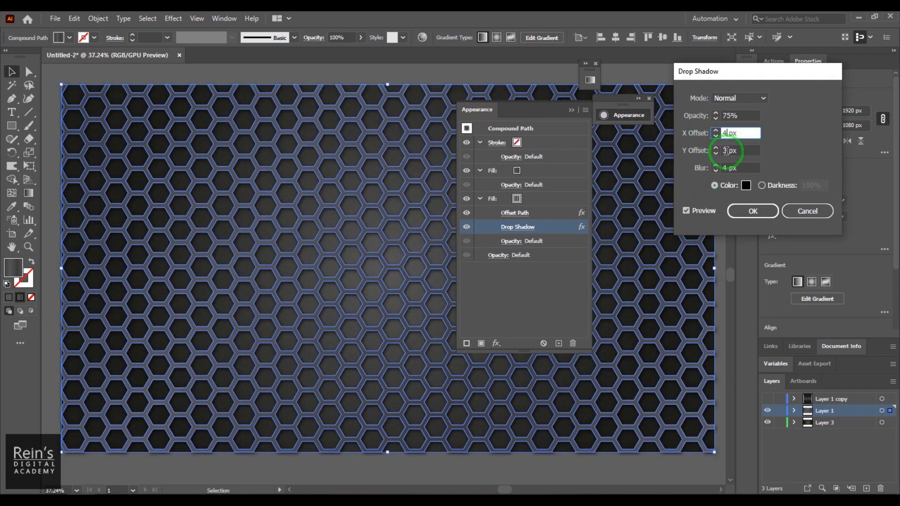
double_click(725, 151)
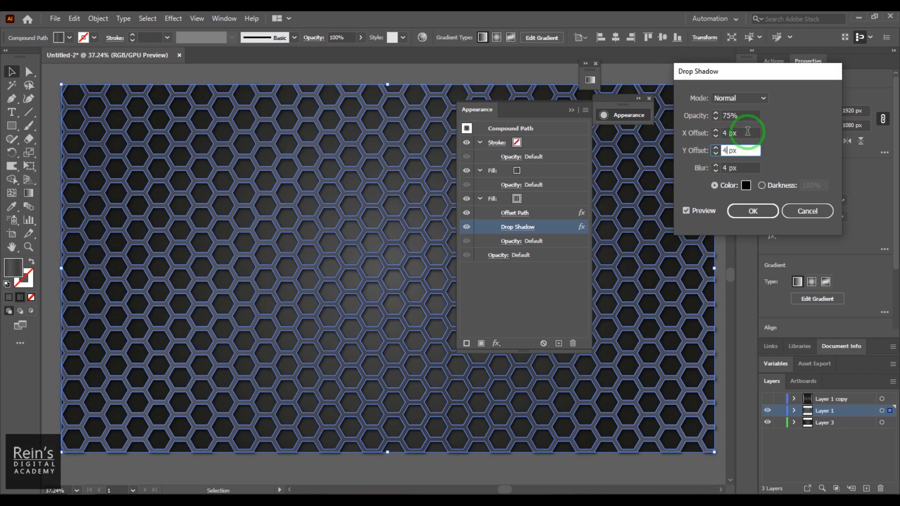
left_click(747, 131)
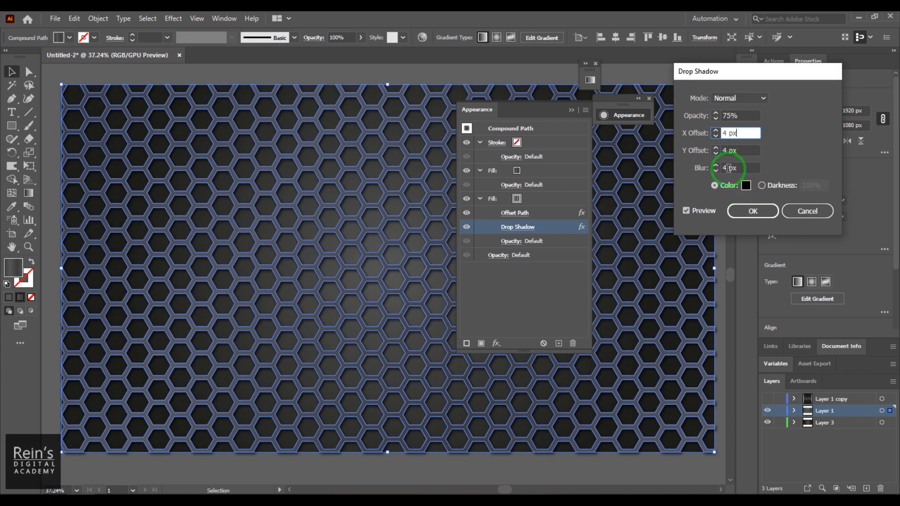
left_click(748, 213)
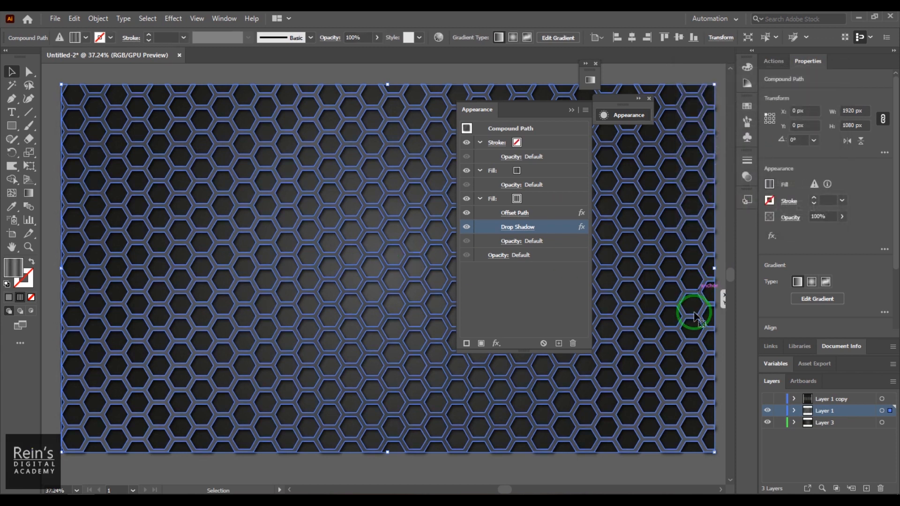
Deselect the honeycomb and close the Appearance and Gradient panels
left_click(505, 474)
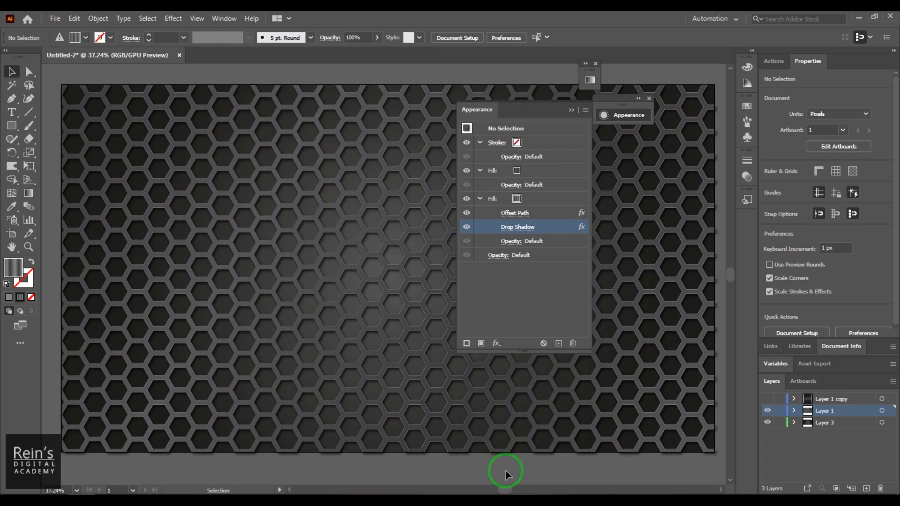
left_click(571, 110)
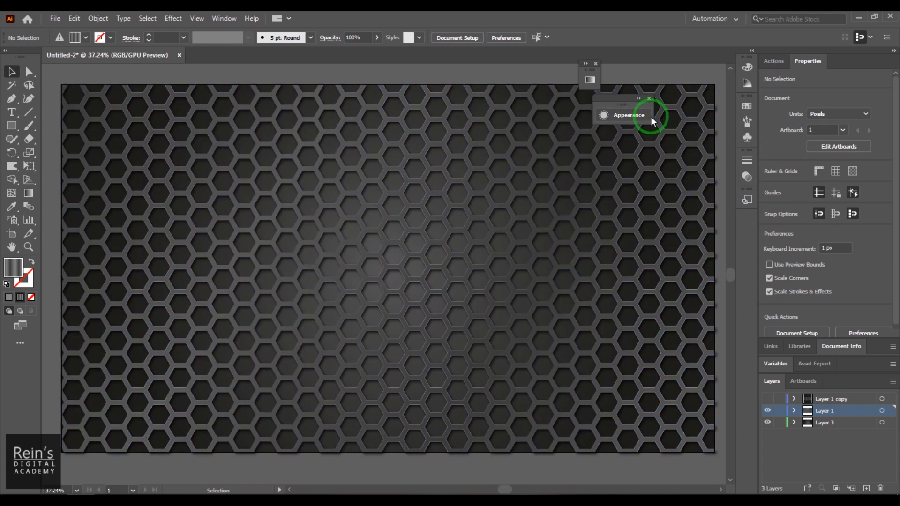
left_click(648, 98)
left_click(596, 63)
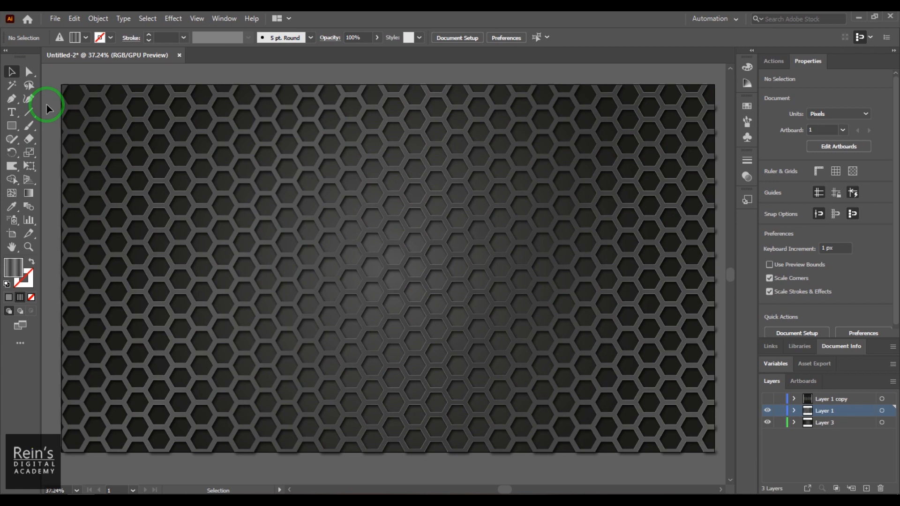
Reselect the honeycomb, then deselect everything with Ctrl+Shift+A to preview it
left_click(345, 186)
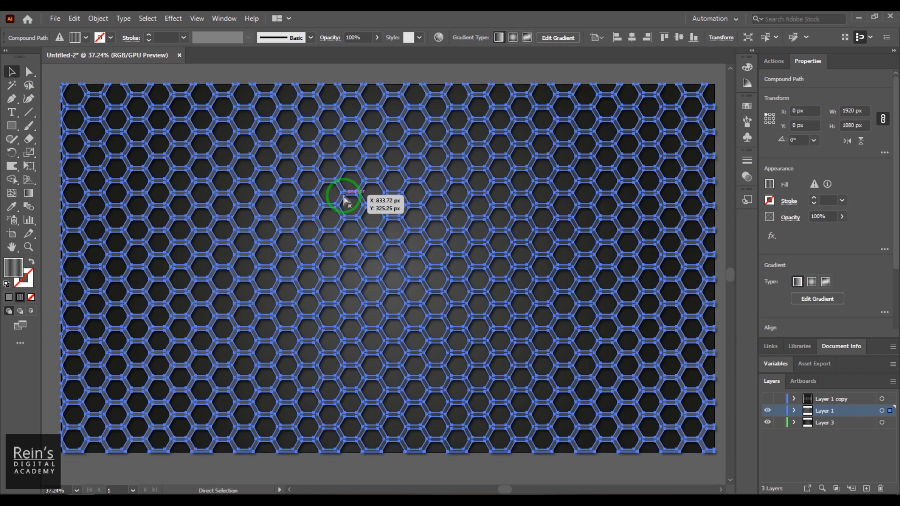
key("ctrl+shift+a")
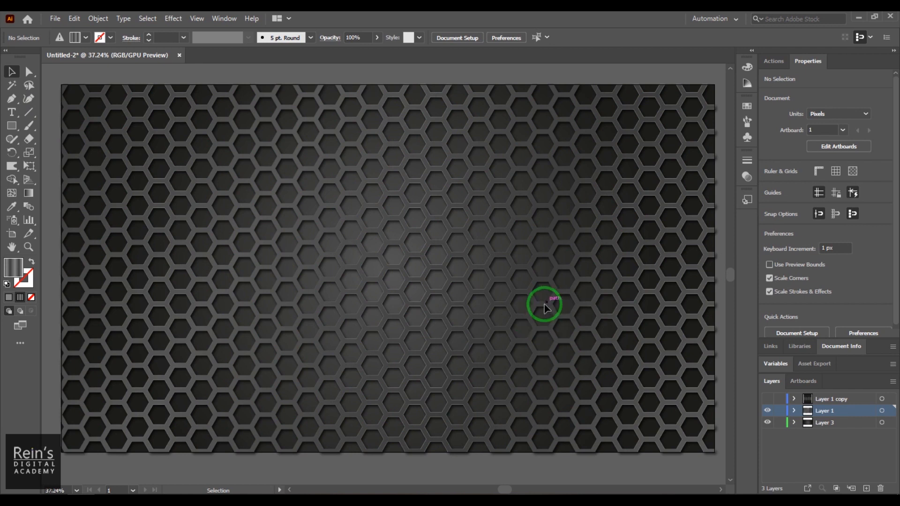
Draw a wide rectangle and centre it horizontally and vertically on the artboard
left_click_drag(12, 133, 57, 121)
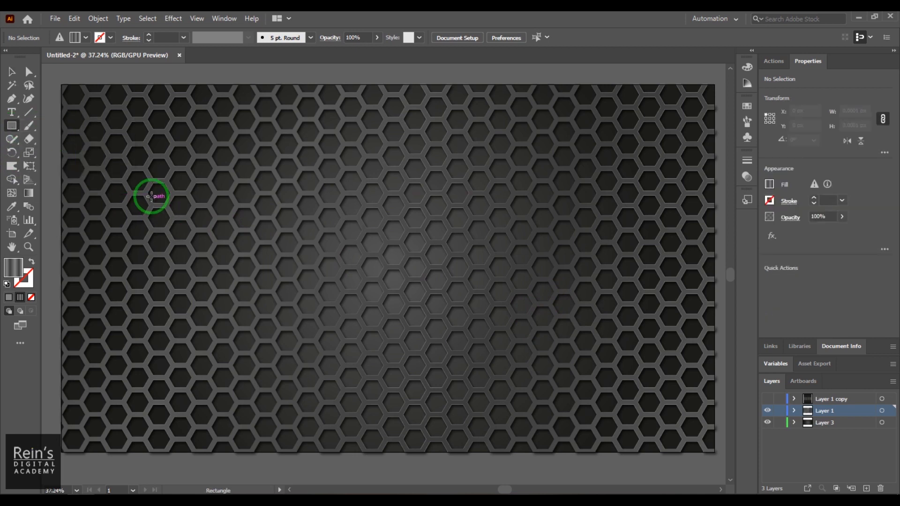
left_click_drag(142, 177, 625, 337)
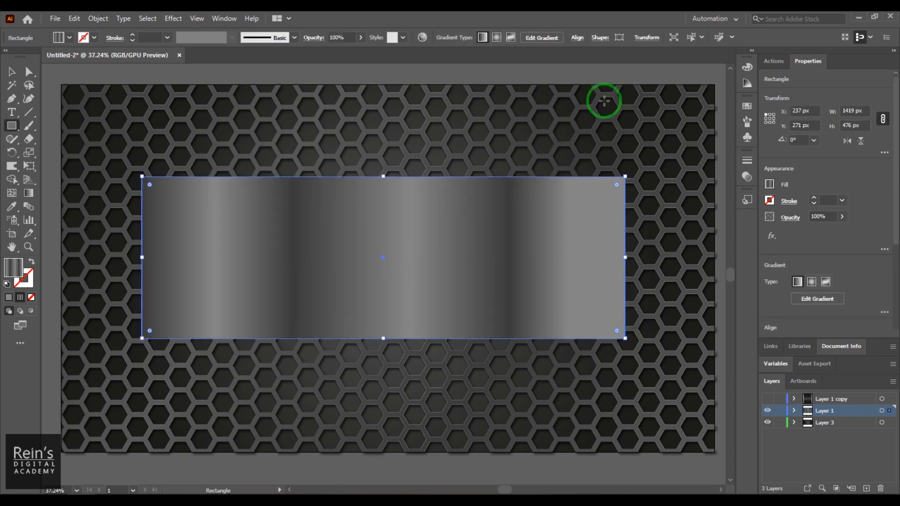
left_click(12, 72)
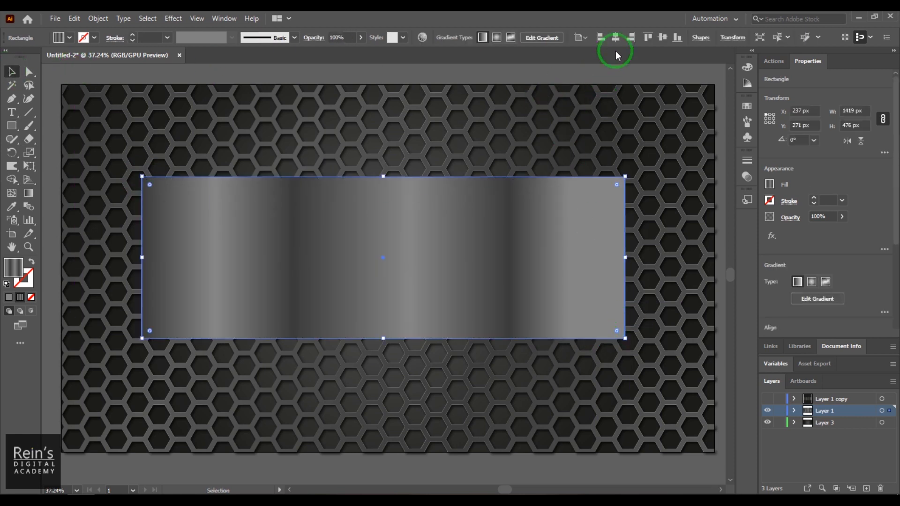
left_click(633, 40)
left_click(662, 37)
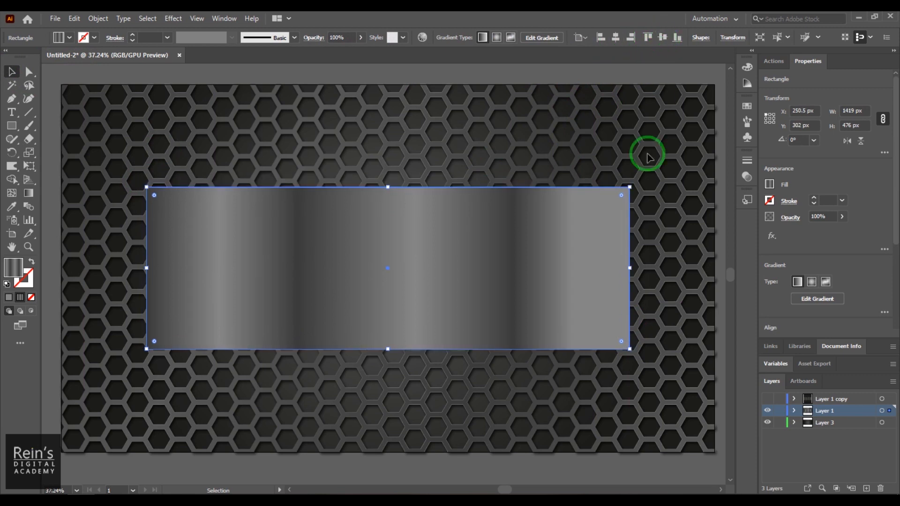
Round the rectangle's corners, cycle through chamfer to inverted notches, then cut the plate
left_click_drag(619, 197, 611, 209)
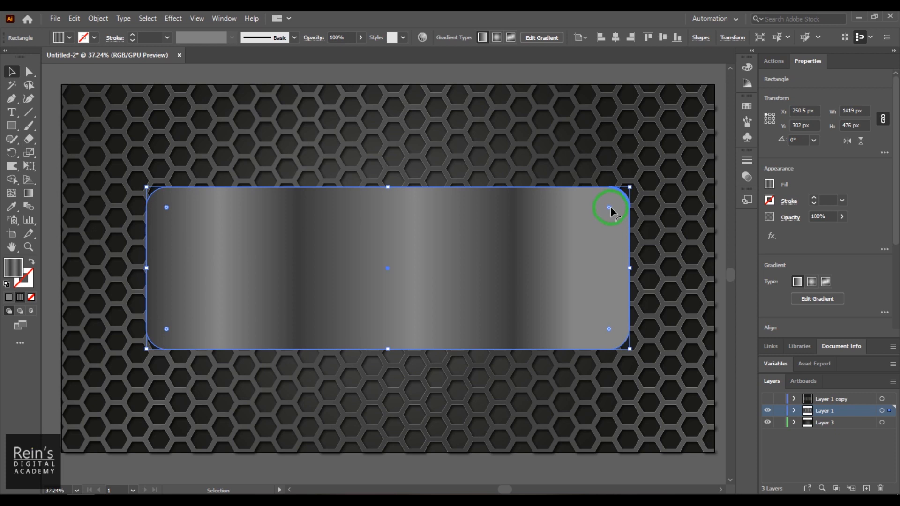
left_click(609, 208, "alt")
left_click(609, 208, "alt")
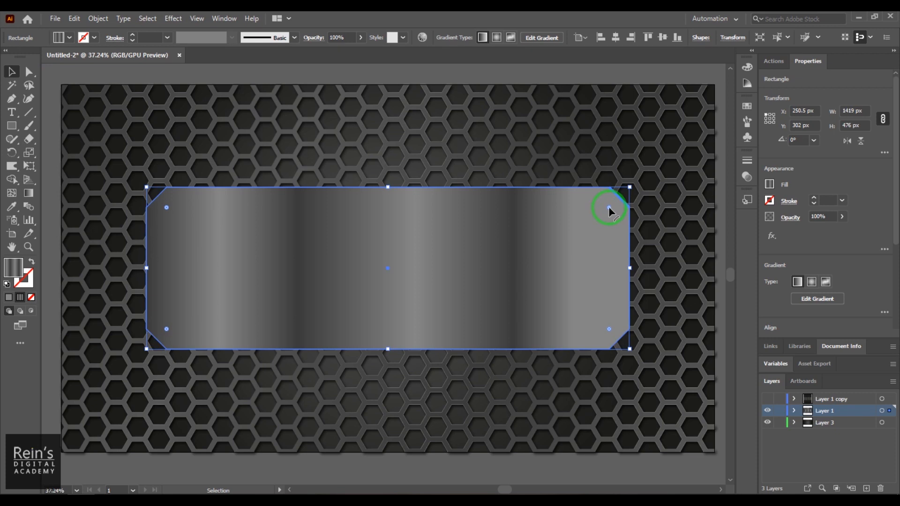
left_click(609, 208, "alt")
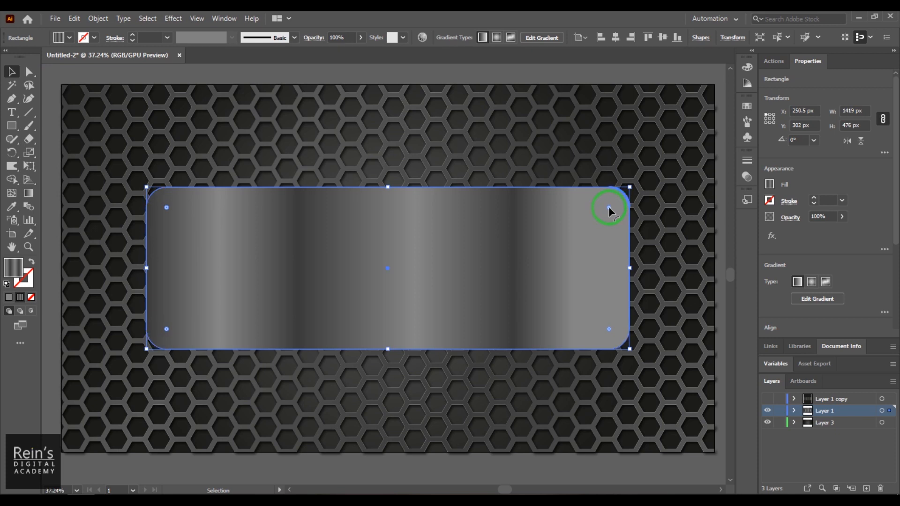
left_click(609, 208, "alt")
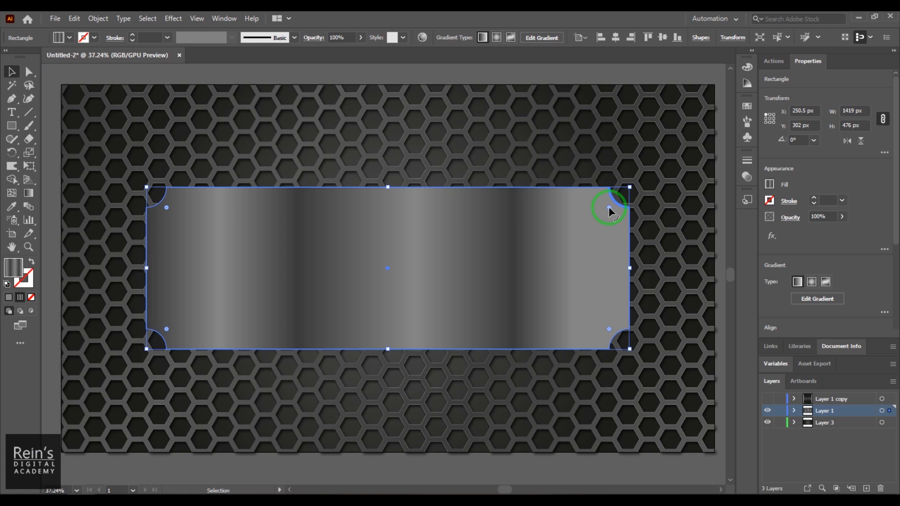
left_click(623, 75)
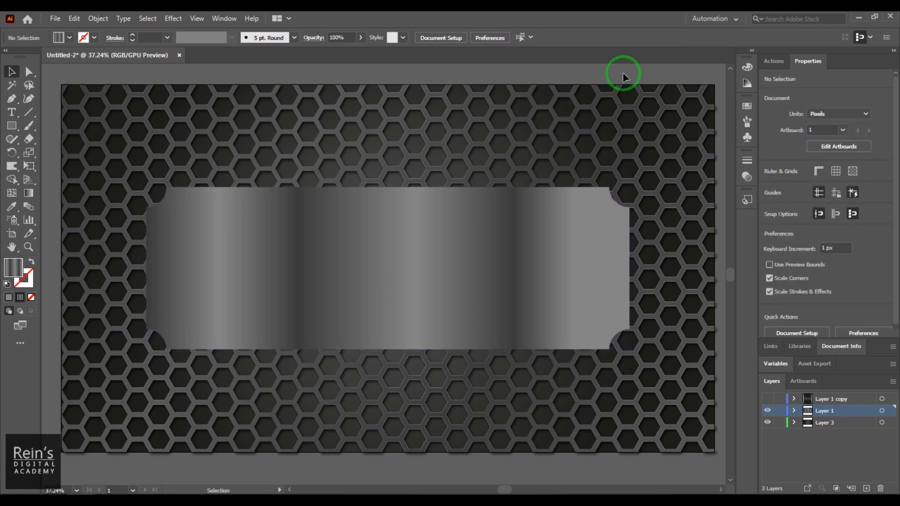
left_click(464, 295)
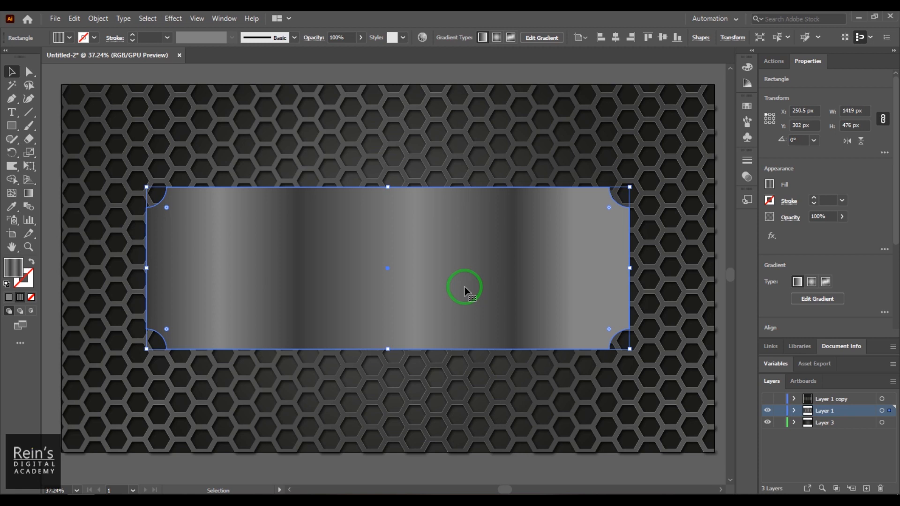
key("ctrl+x")
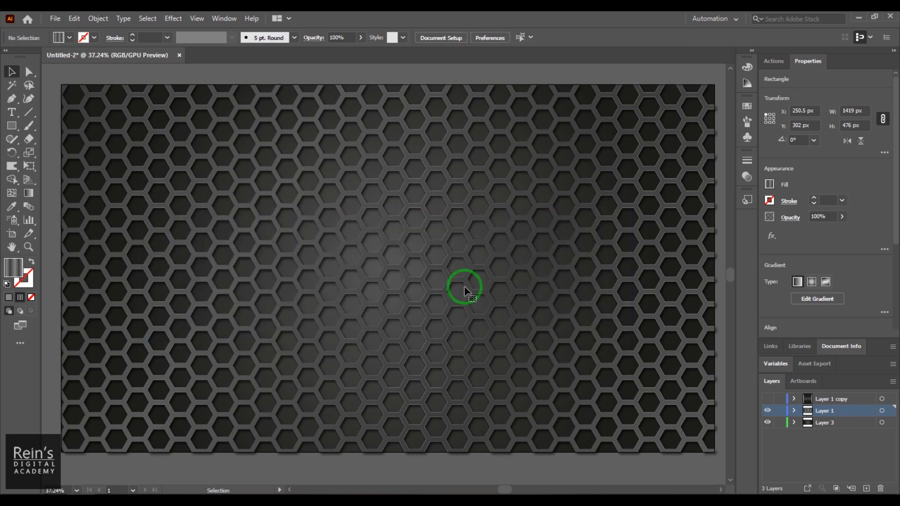
On a new Layer 4, draw a larger inverted-corner plate and centre it on the artboard
left_click(865, 487)
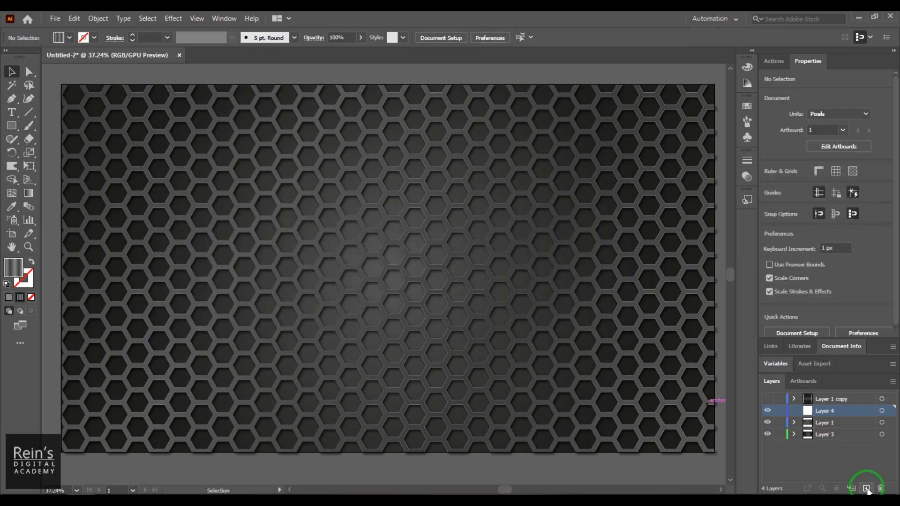
left_click(11, 126)
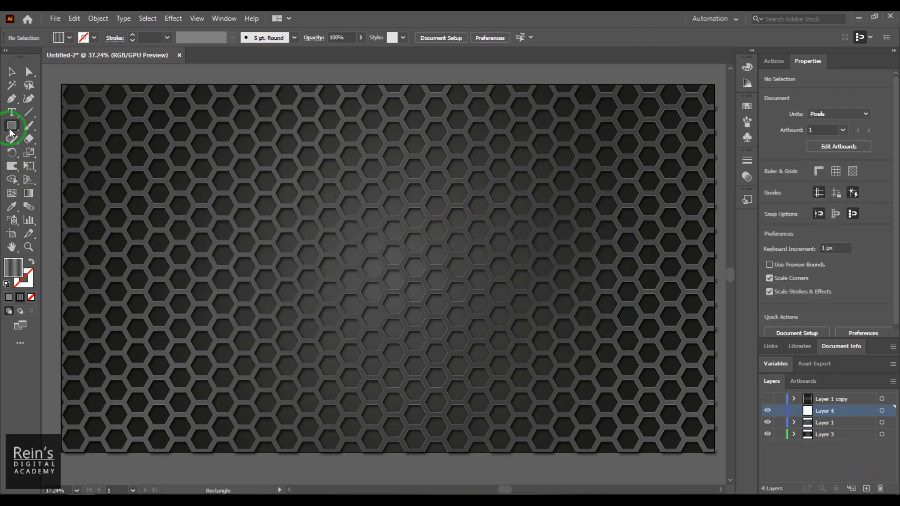
left_click_drag(130, 176, 643, 342)
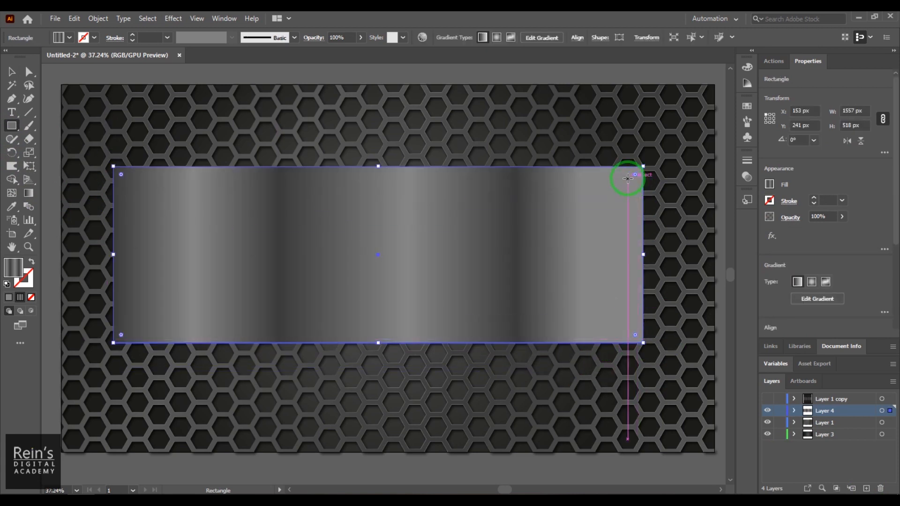
left_click_drag(635, 175, 616, 193)
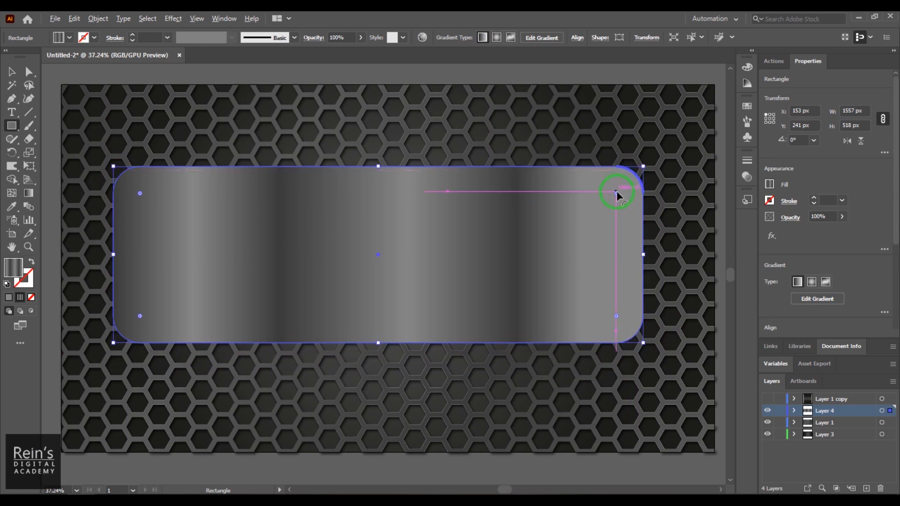
left_click(616, 193, "alt")
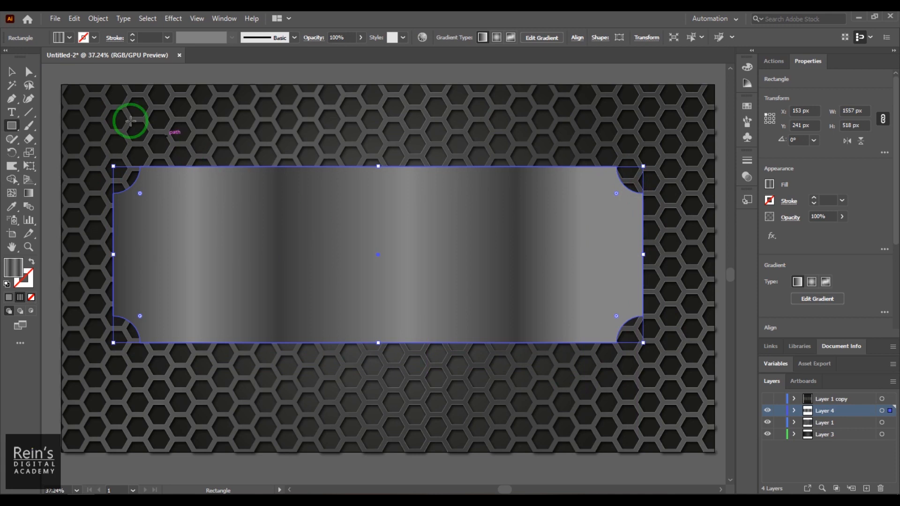
left_click(12, 71)
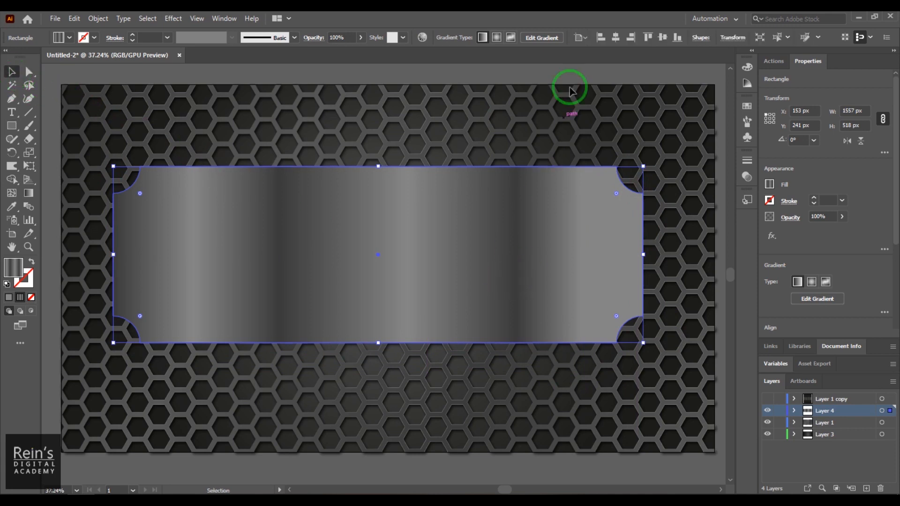
left_click(615, 37)
left_click(664, 40)
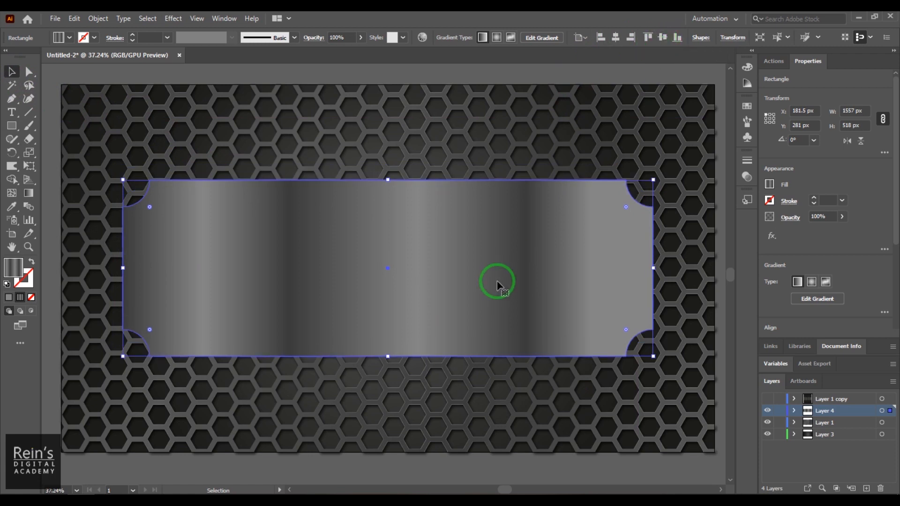
Create a 1920 × 1080 px rectangle and centre it on the artboard
left_click(13, 128)
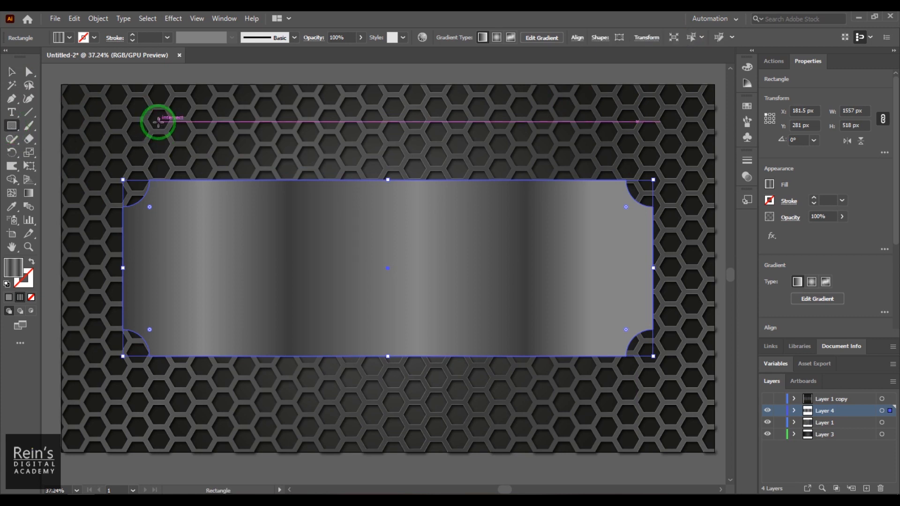
left_click(158, 121)
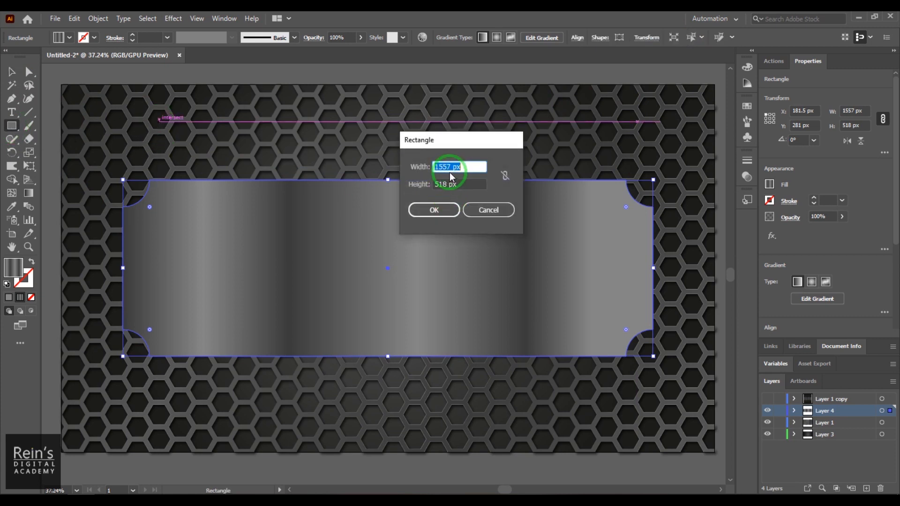
type("192")
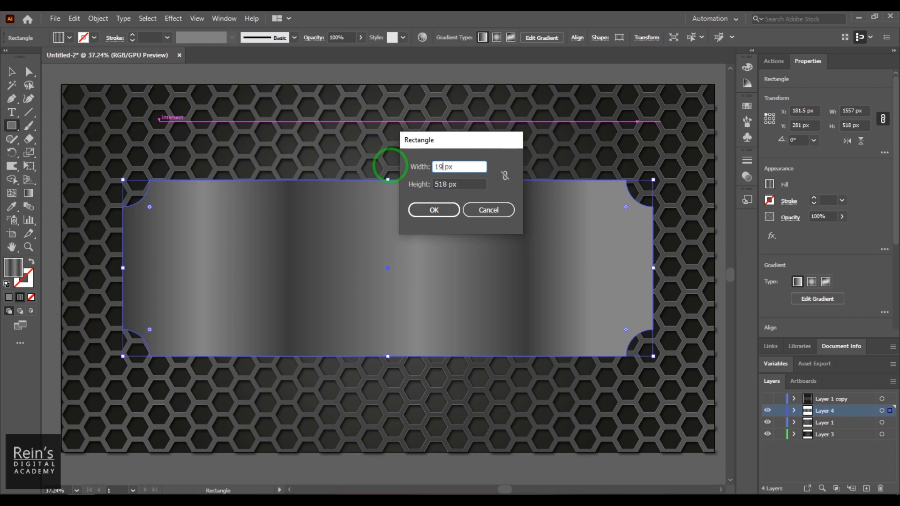
type("0")
key("Tab")
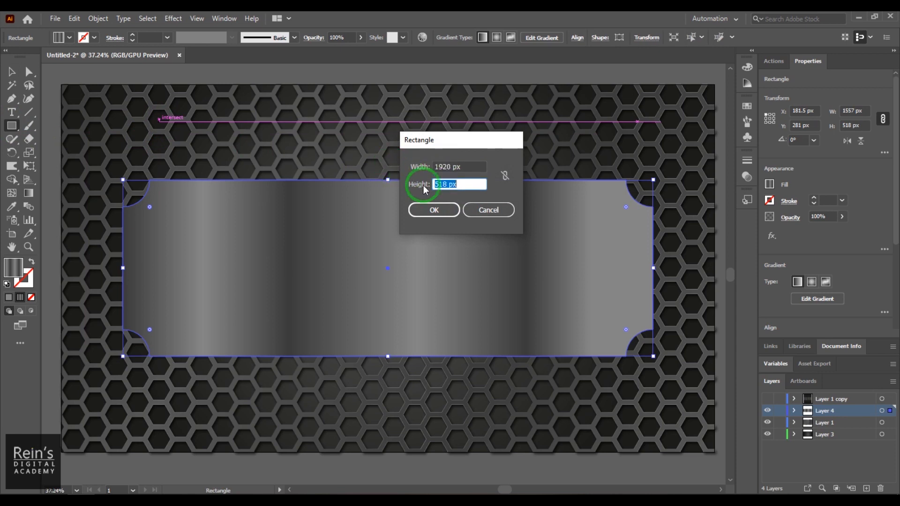
type("1080")
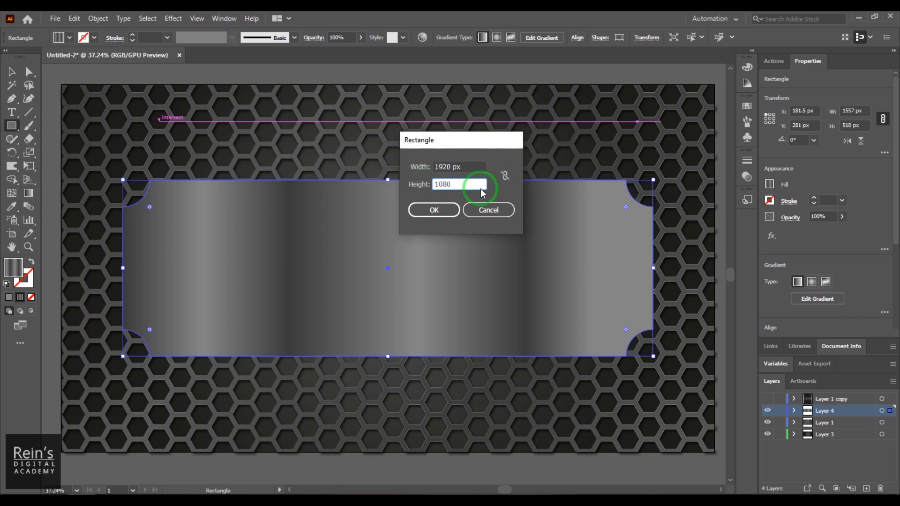
left_click(434, 209)
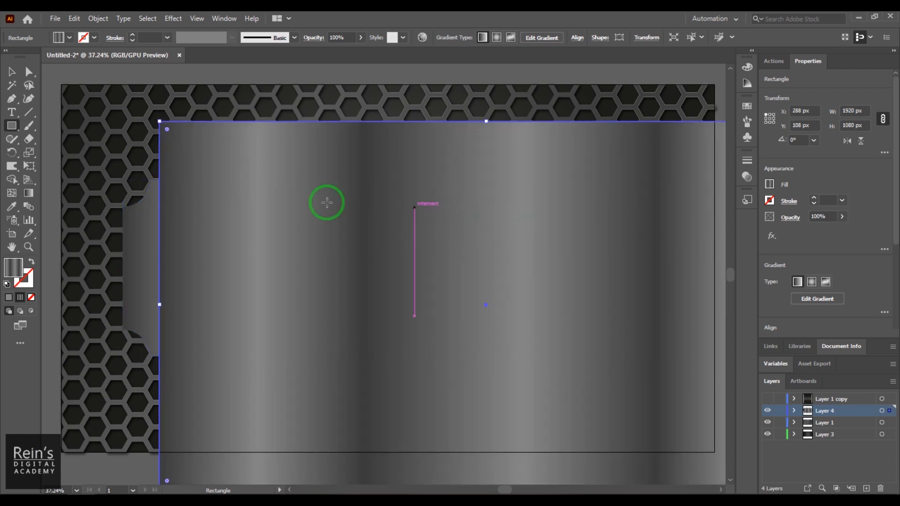
left_click(11, 71)
left_click(615, 38)
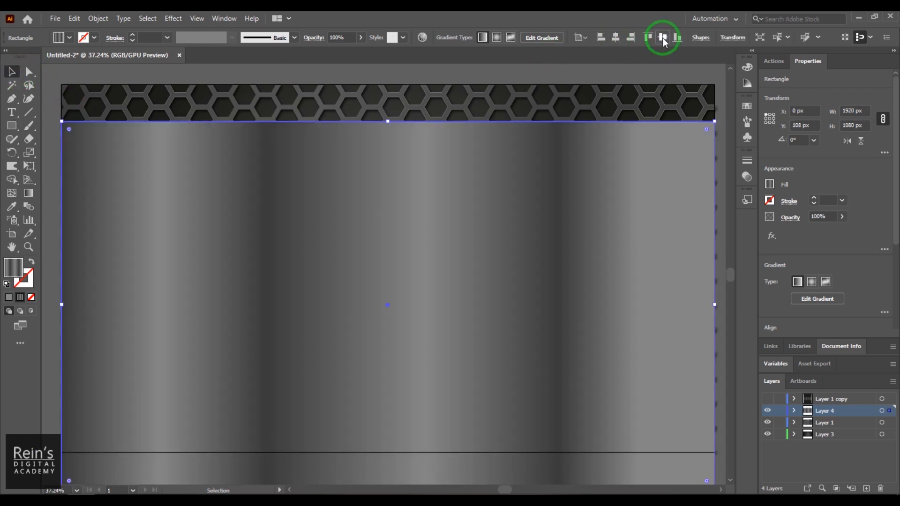
left_click(660, 39)
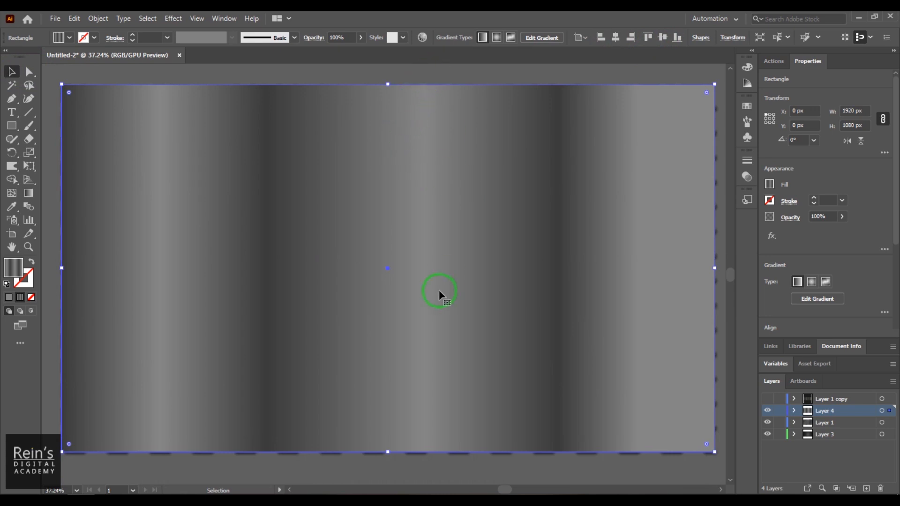
Send the full-size rectangle backward behind the notched plate
right_click(560, 164)
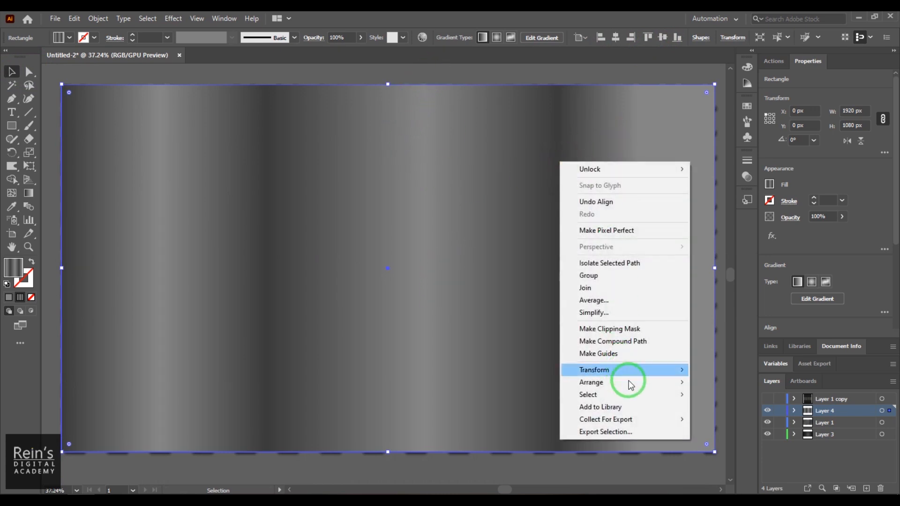
mouse_move(682, 382)
left_click(726, 406)
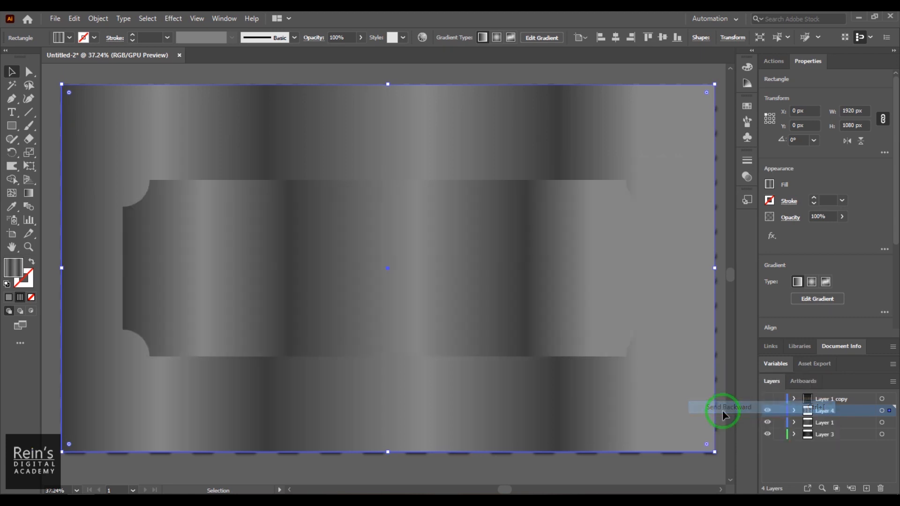
Select both rectangles, expand Layer 4 in the Layers panel, then deselect
left_click(44, 132)
left_click(94, 163)
left_click(286, 274, "shift")
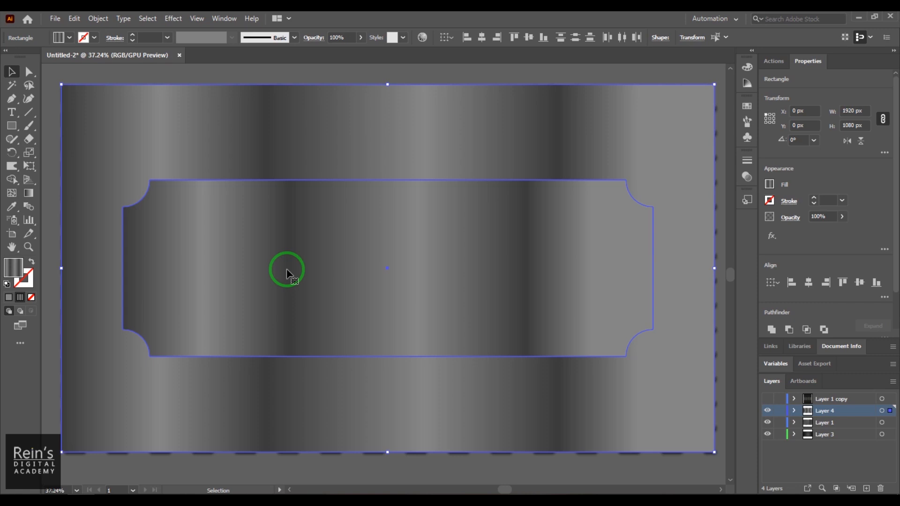
left_click(794, 411)
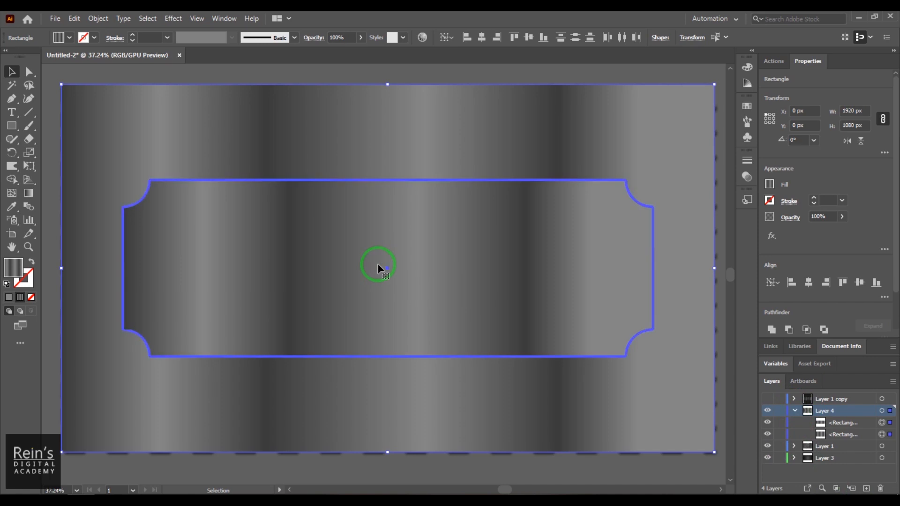
left_click(276, 75)
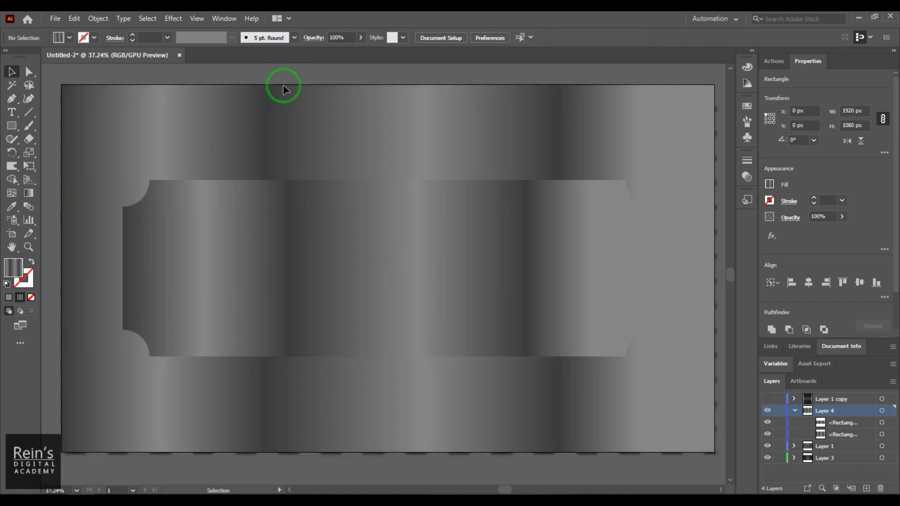
Copy the notched plate, paste it in place, and hide the copy in Layers
left_click(295, 220)
left_click(105, 22)
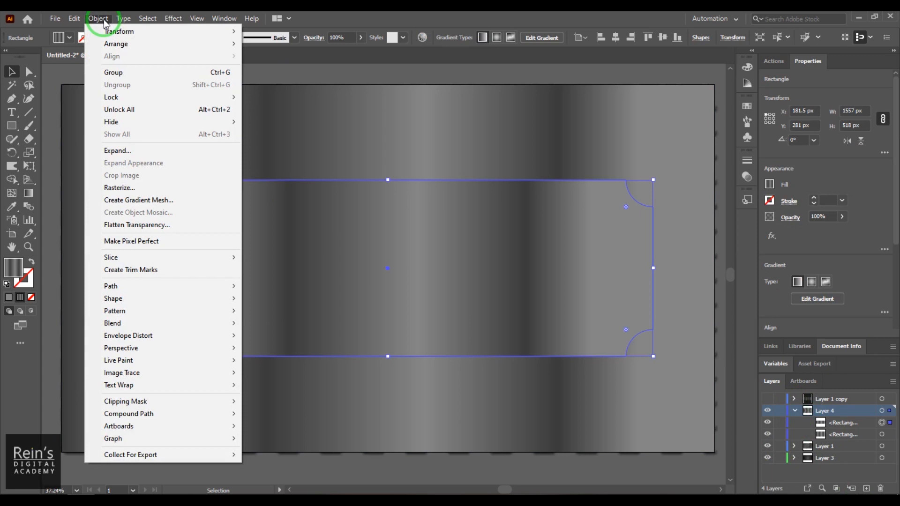
mouse_move(75, 21)
left_click(112, 77)
left_click(74, 19)
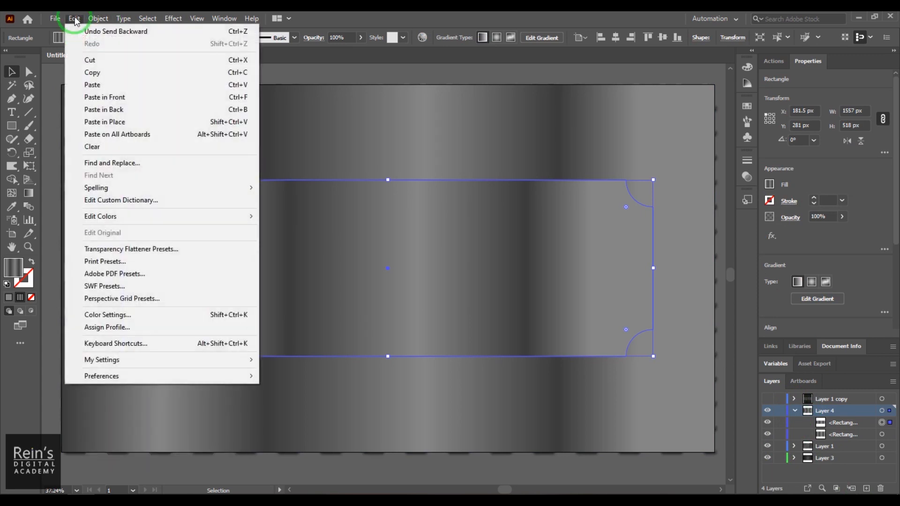
left_click(143, 125)
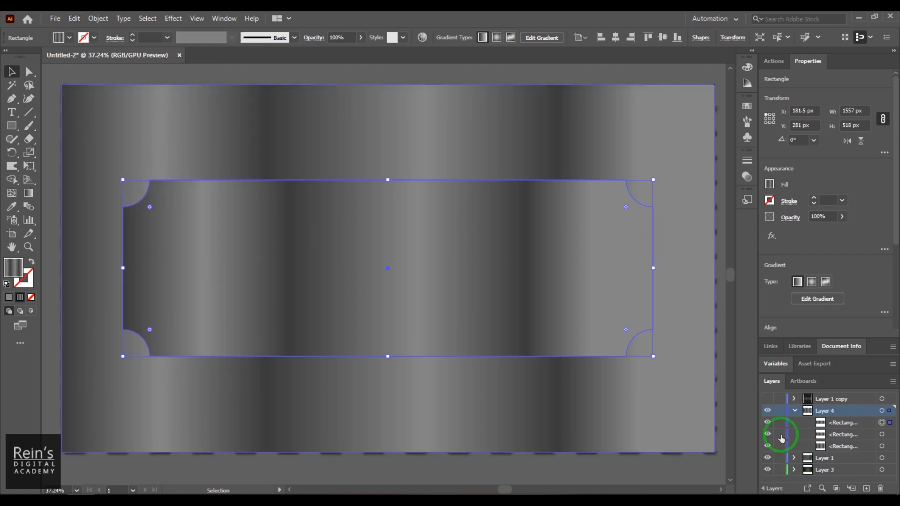
left_click(768, 424)
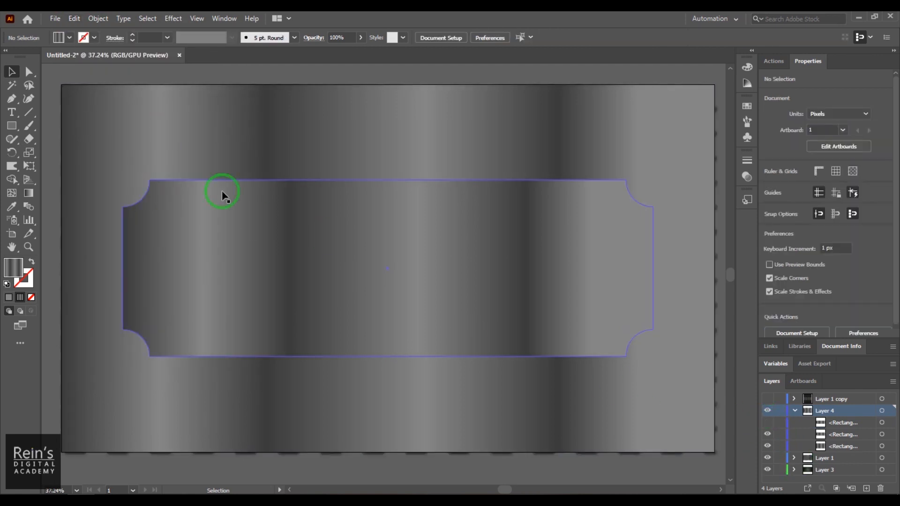
Select the background rectangle and plate, ready the Shape Builder tool, and reselect the background
left_click(178, 127)
left_click(226, 228, "shift")
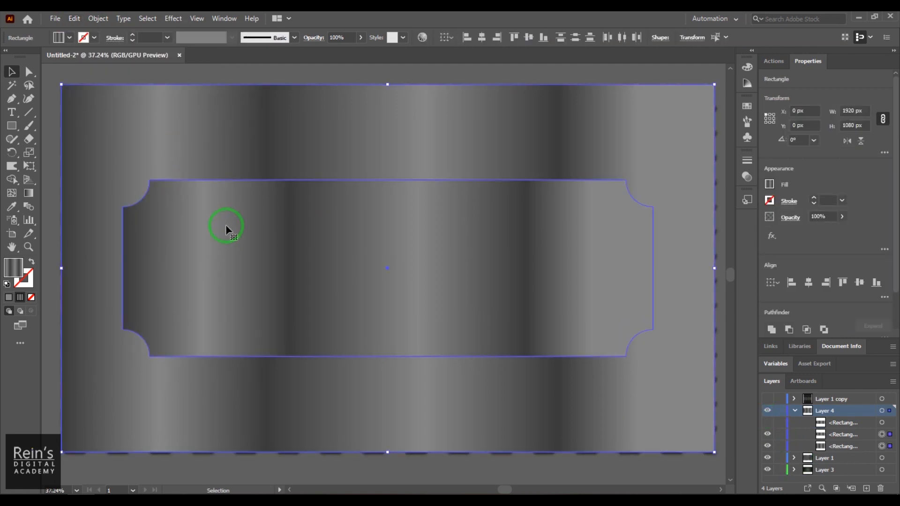
left_click(16, 180)
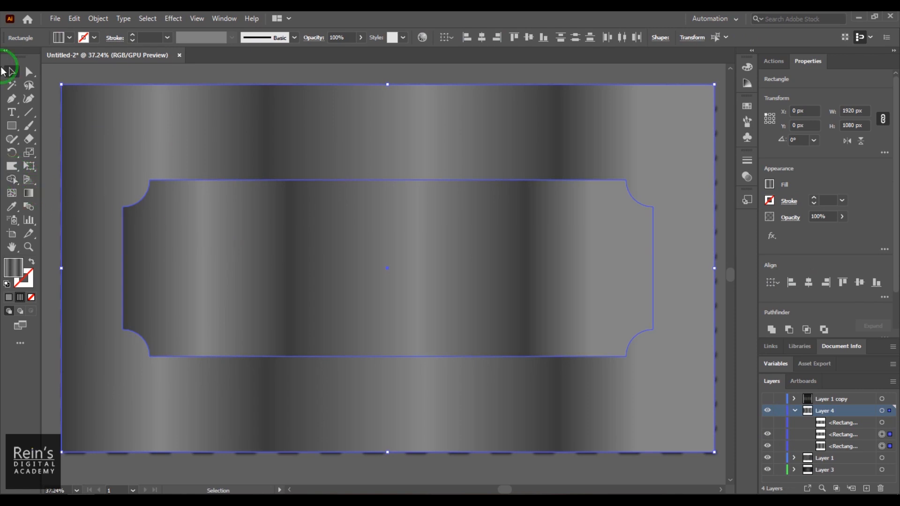
left_click(98, 113)
left_click(70, 38)
Fill the background rectangle white and the notched plate CMYK Red, then select both
left_click(95, 90)
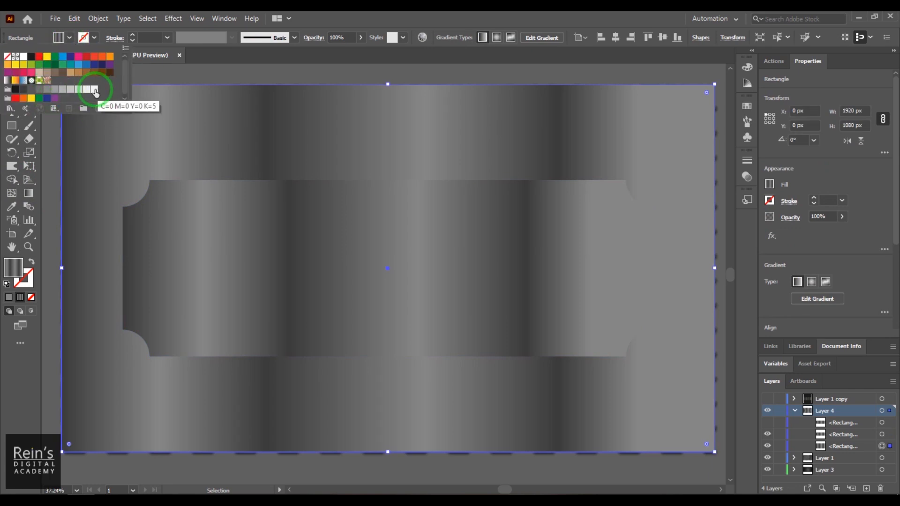
left_click(23, 56)
left_click(201, 71)
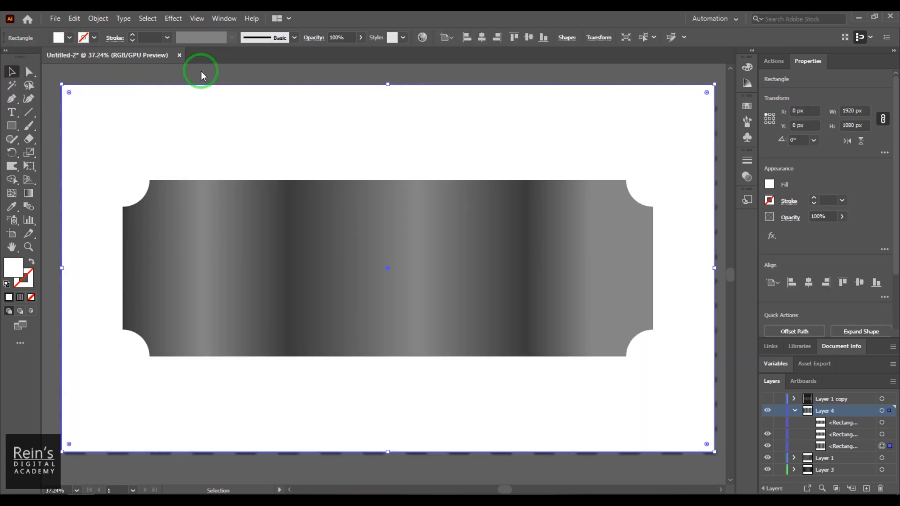
left_click(262, 230)
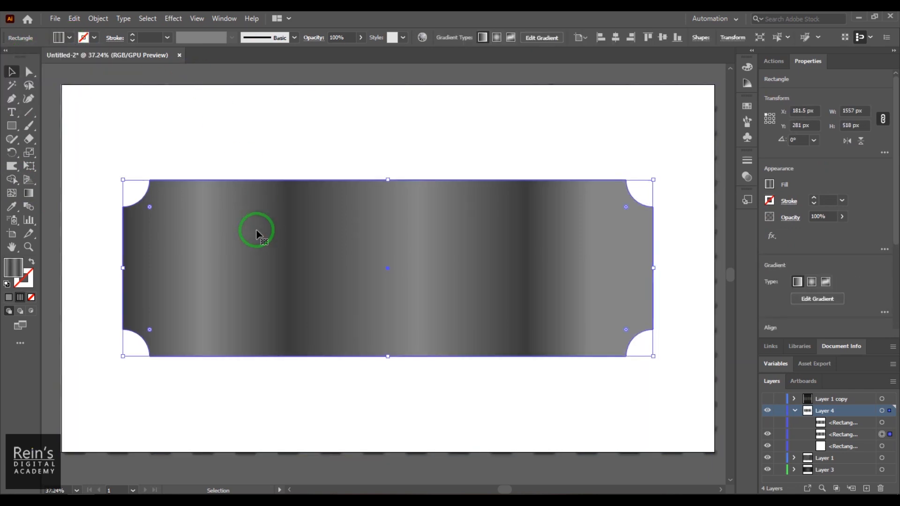
left_click(70, 38)
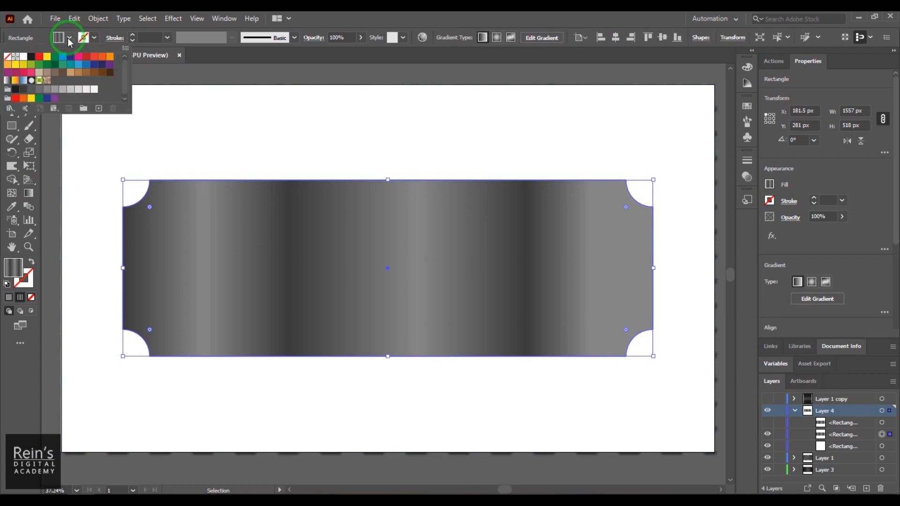
left_click(39, 56)
left_click(282, 72)
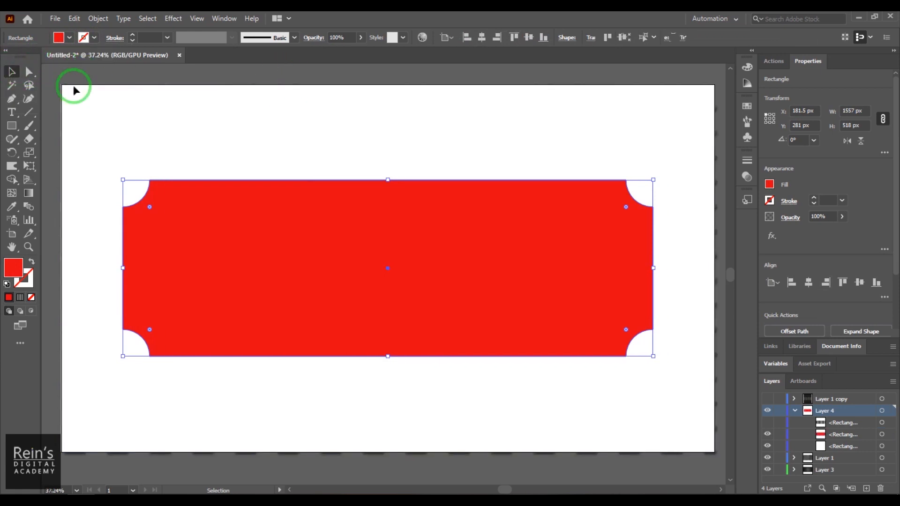
left_click(96, 120, "shift")
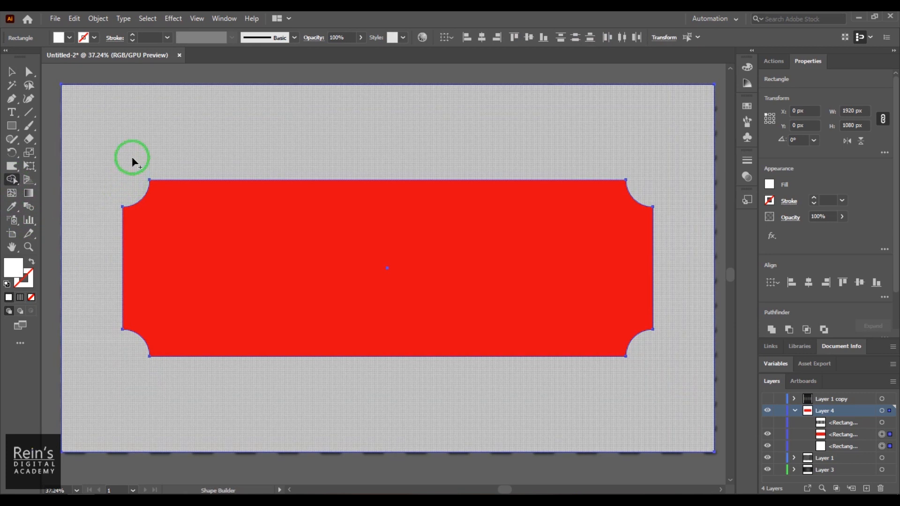
Merge the white surround and the plate region with Shape Builder
left_click(132, 157)
left_click(224, 252)
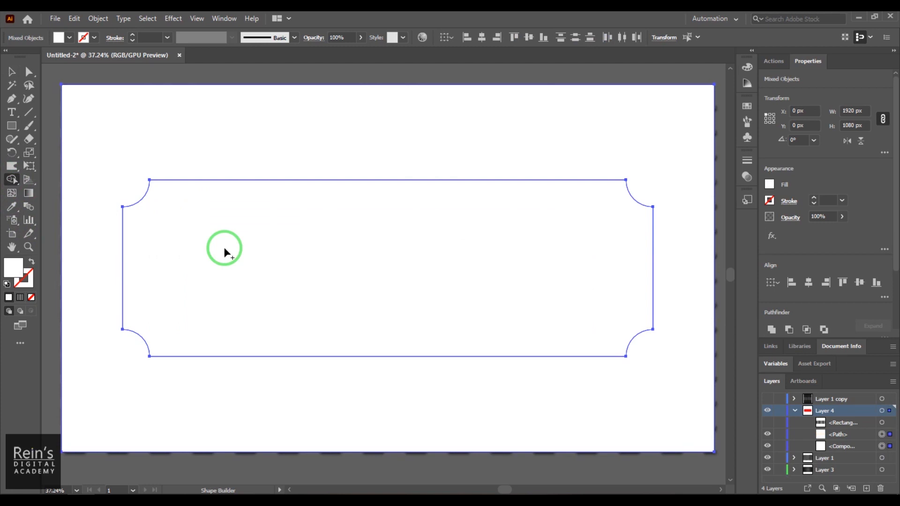
left_click(11, 71)
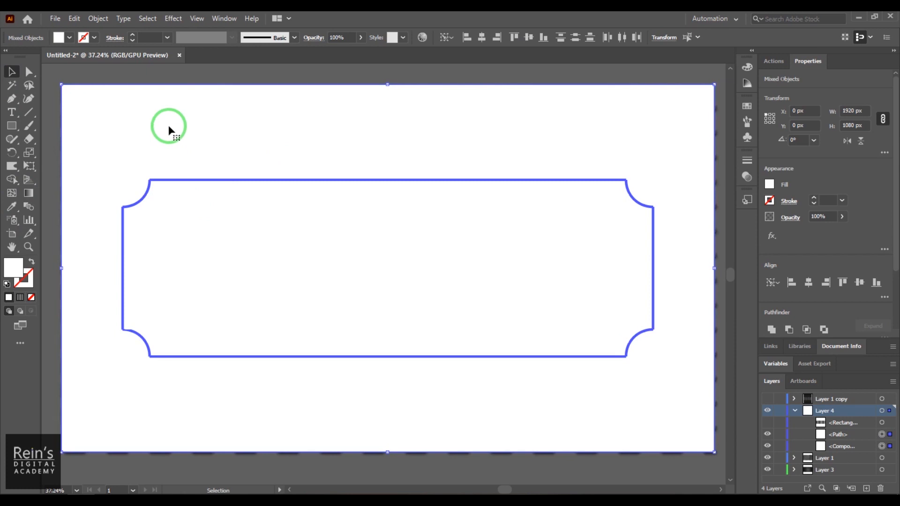
Send the shapes backward one level and select the white frame compound path
right_click(232, 232)
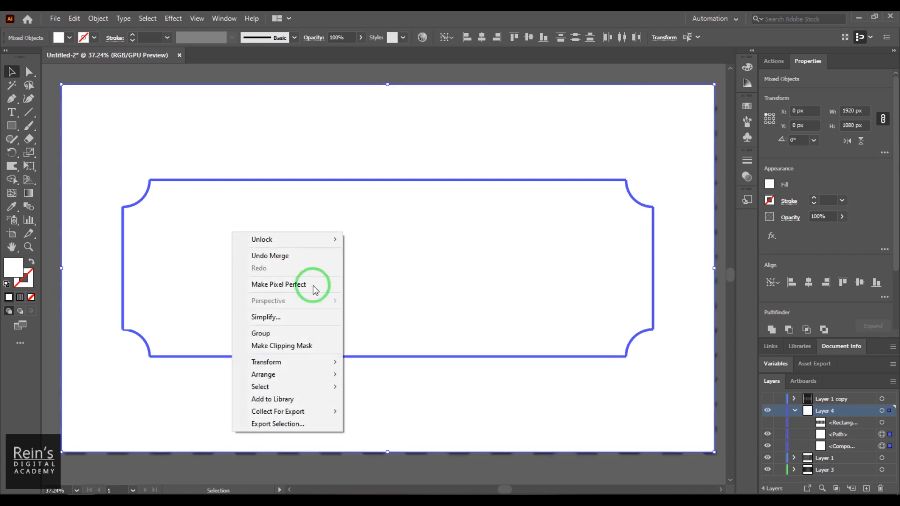
mouse_move(317, 374)
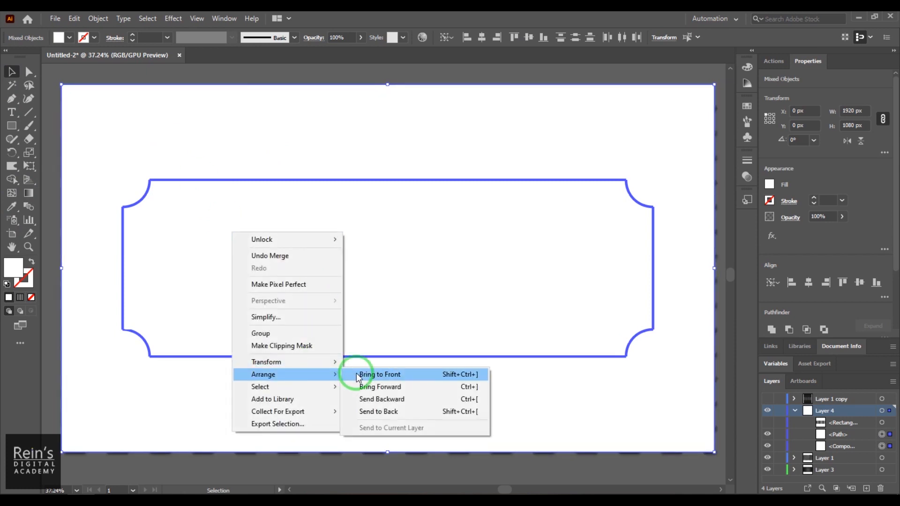
left_click(401, 402)
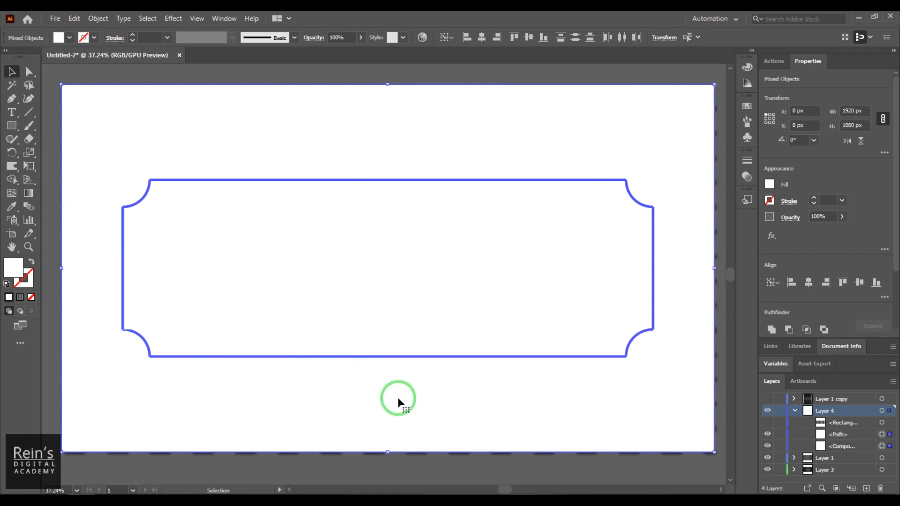
left_click(45, 119)
left_click(112, 123)
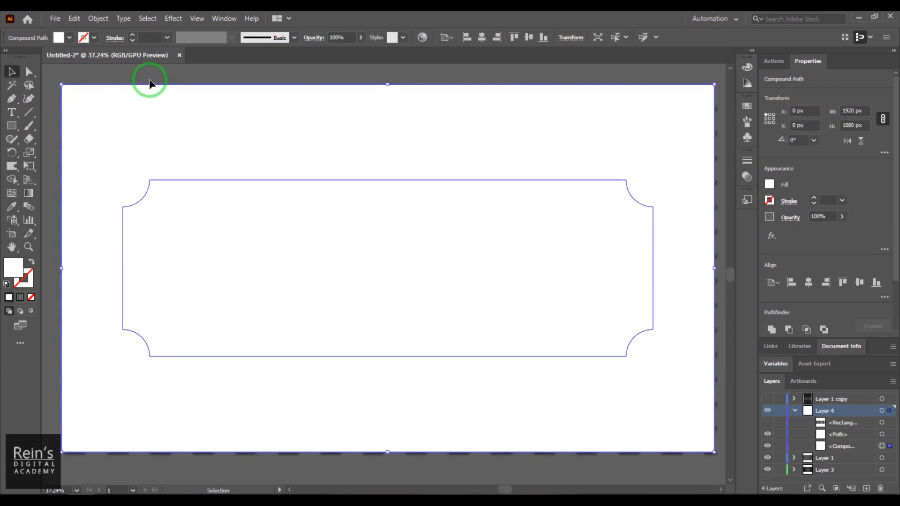
Apply a 75% drop shadow to the white frame with 10 px X and Y offsets and 5 px blur
left_click(178, 19)
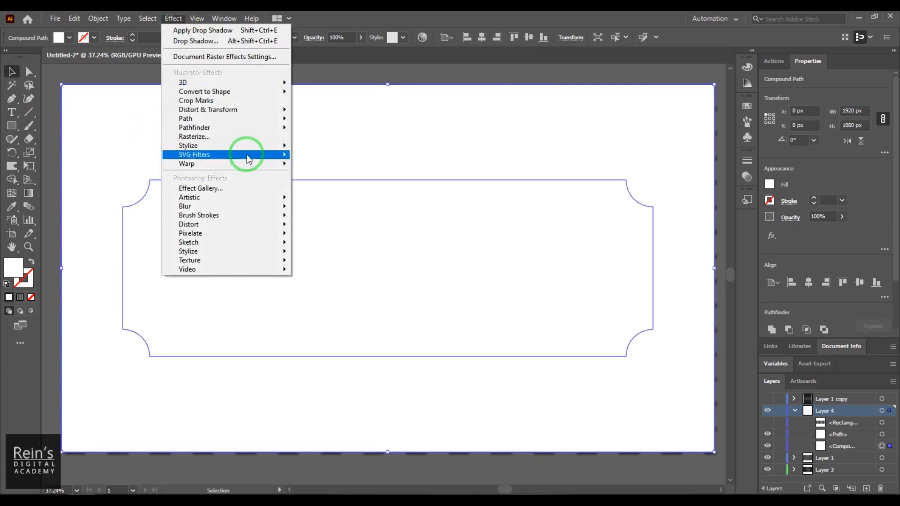
mouse_move(247, 145)
left_click(329, 149)
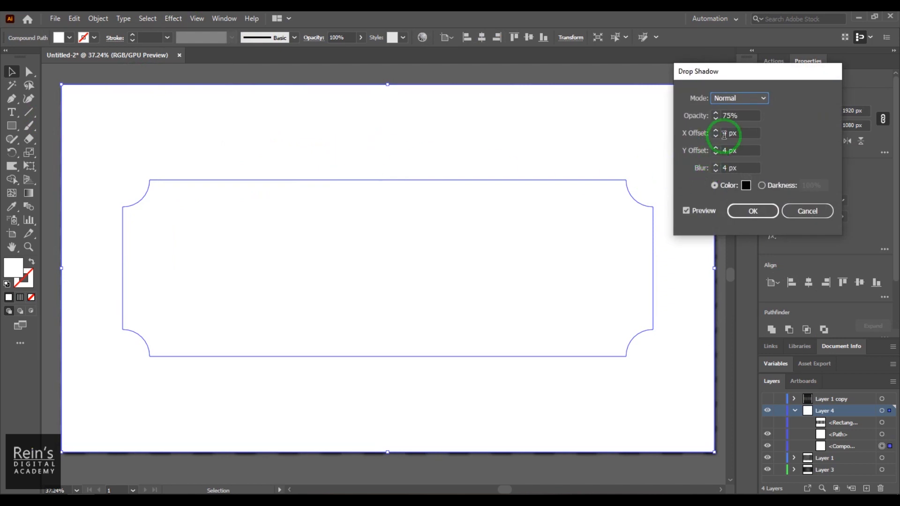
double_click(724, 134)
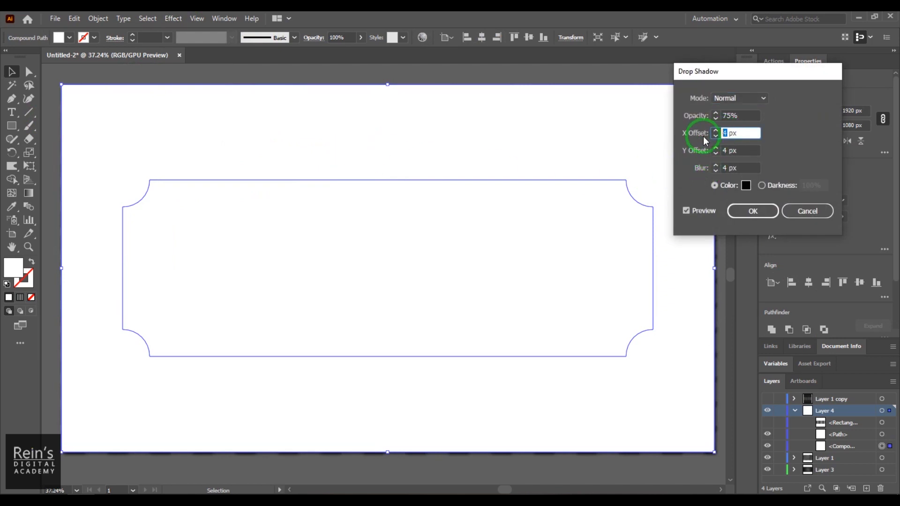
type("10")
key("Tab")
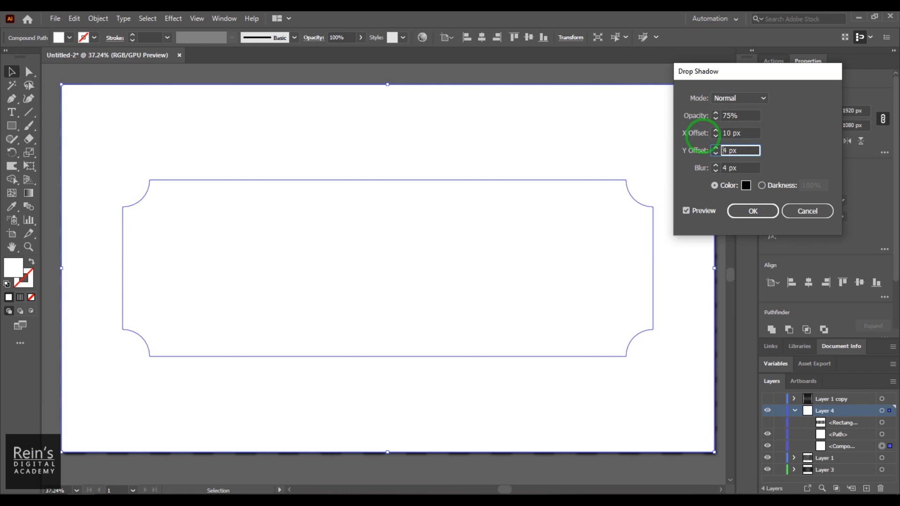
type("10")
key("Tab")
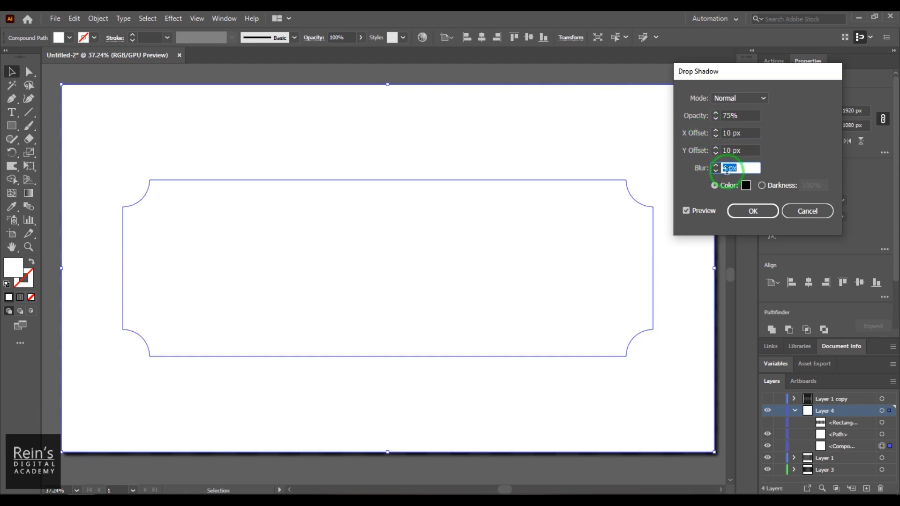
left_click(686, 211)
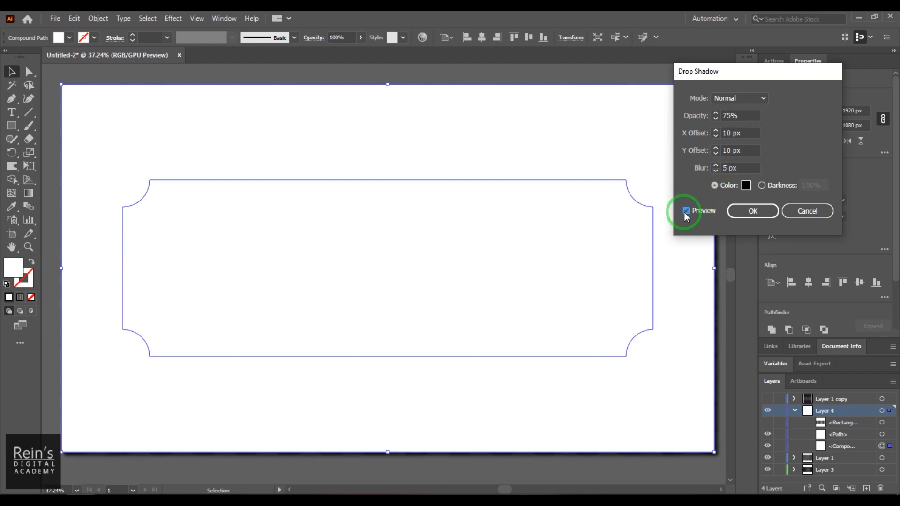
left_click(762, 215)
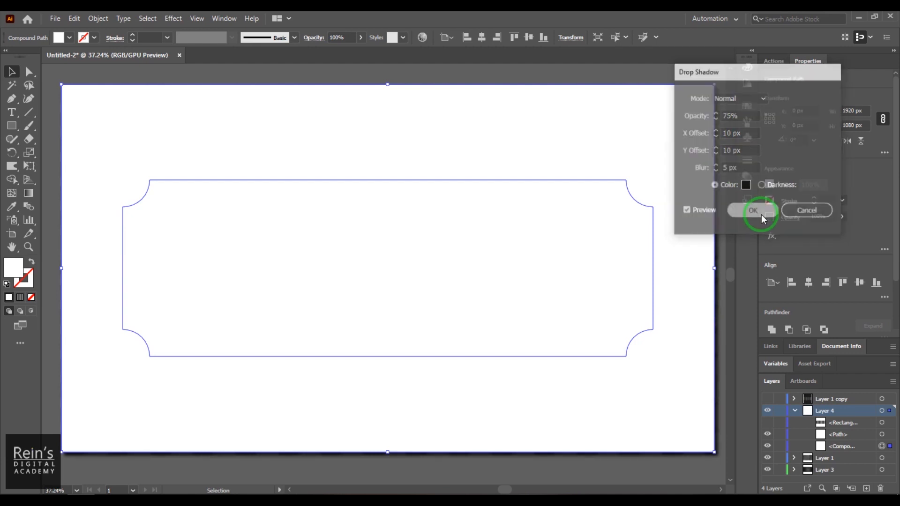
right_click(511, 115)
Bring the white frame one step forward, then deselect it
mouse_move(609, 257)
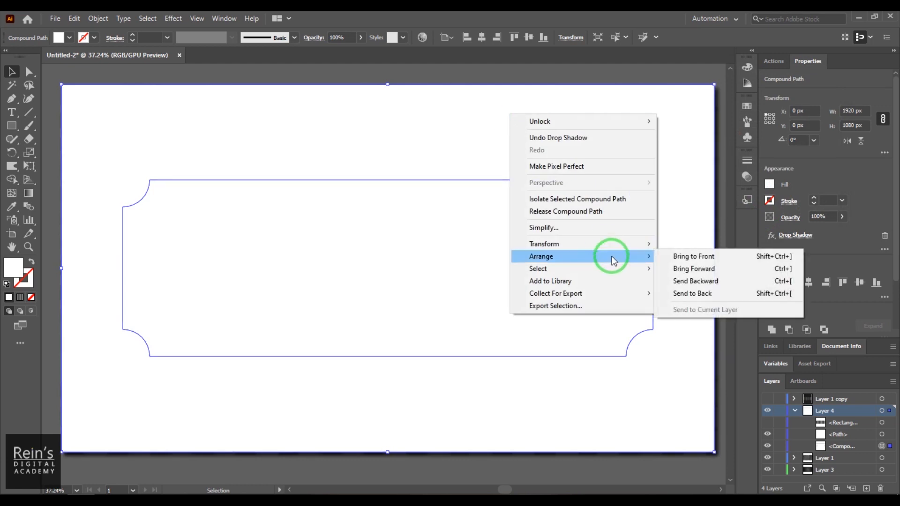
left_click(693, 269)
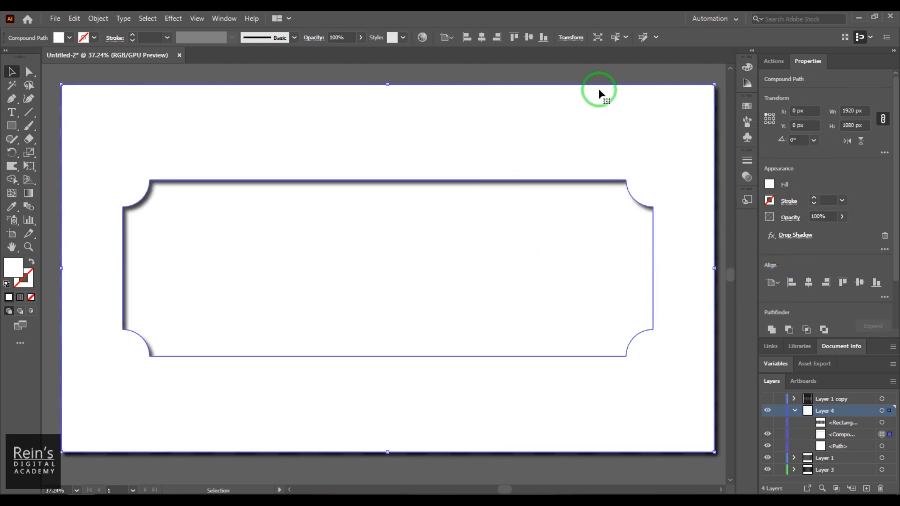
left_click(605, 70)
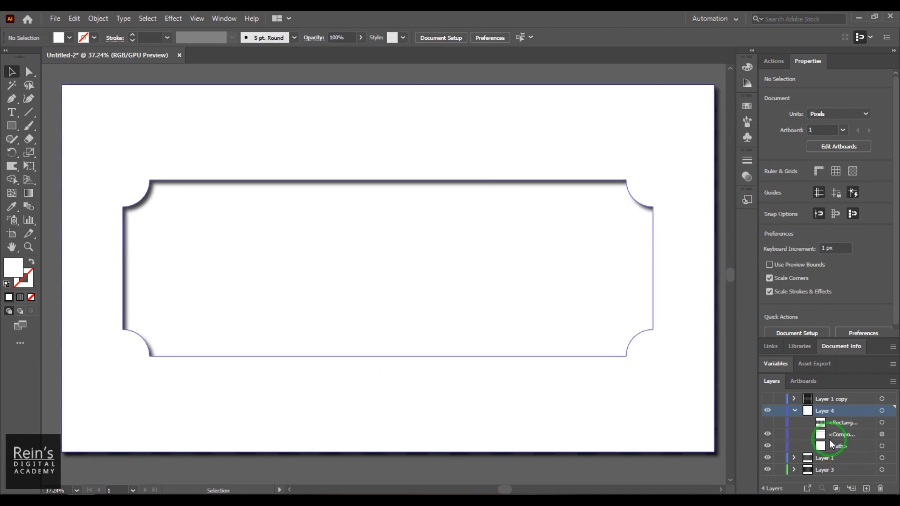
Unhide the grey gradient rectangle, select it, and paste a copy in front
left_click(767, 422)
left_click(851, 424)
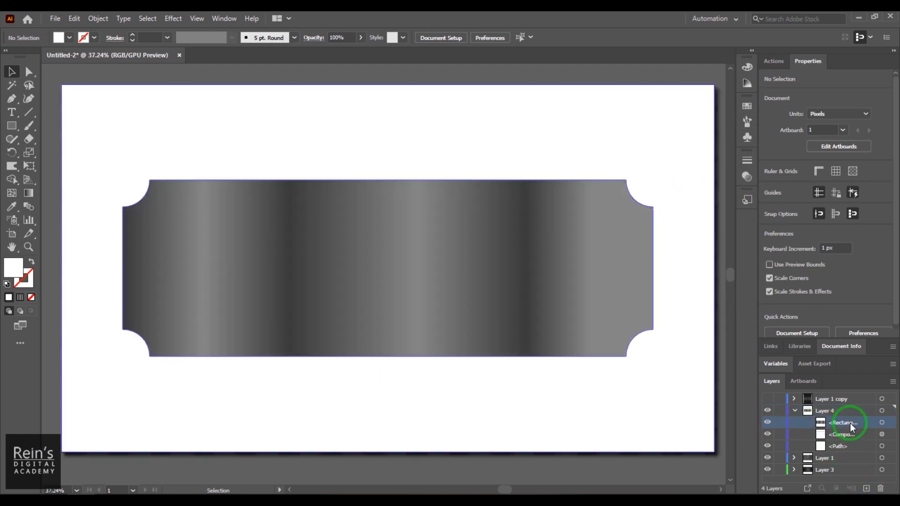
left_click(75, 18)
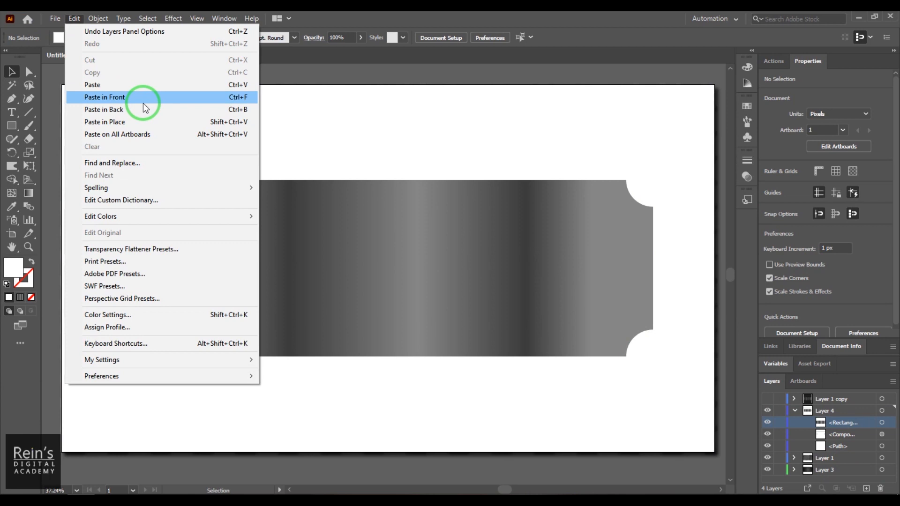
left_click(145, 104)
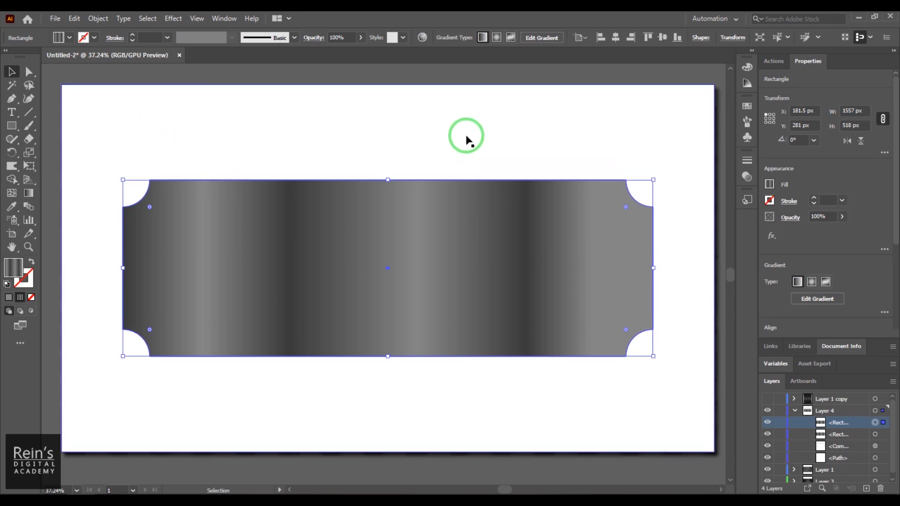
Clip the honeycomb background to the pasted notched plate shape with a clipping mask
left_click(461, 119, "shift")
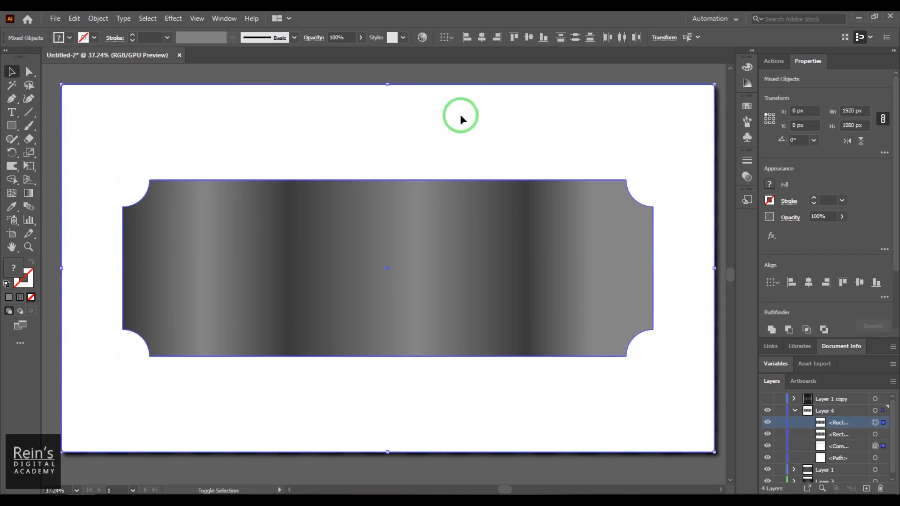
left_click(74, 18)
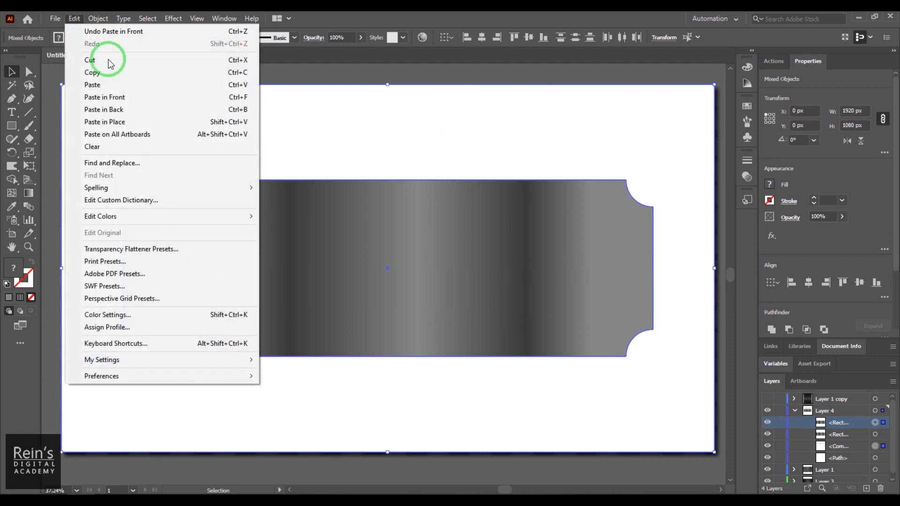
mouse_move(243, 407)
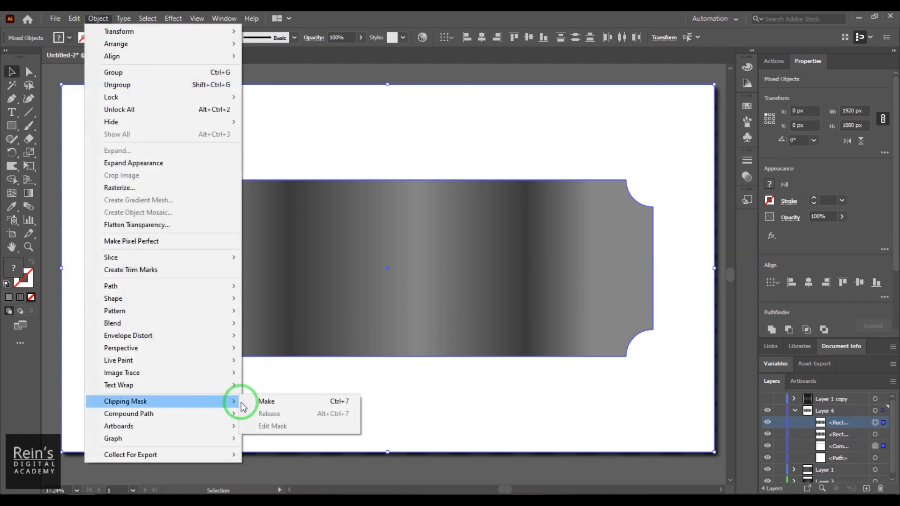
left_click(284, 403)
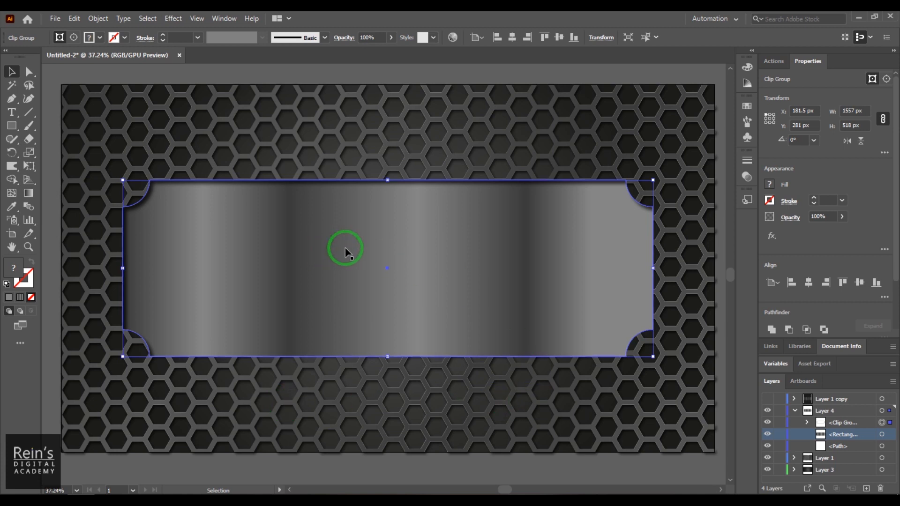
Toggle the clipped background and grey metal plate layers off and on to compare
left_click(768, 423)
left_click(769, 424)
left_click(769, 423)
left_click(769, 423)
left_click(767, 433)
left_click(767, 434)
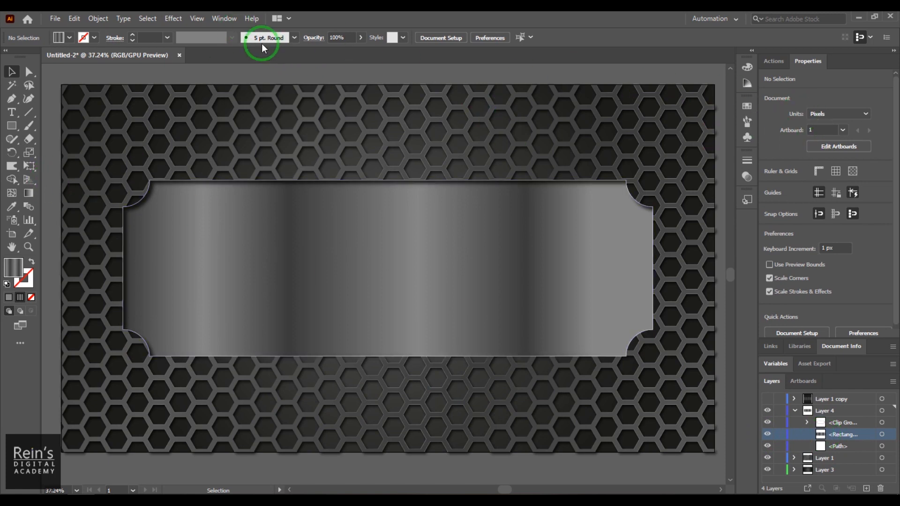
Fill the metal plate rectangle with the Orange, Yellow gradient preset from the Gradient panel
left_click(225, 18)
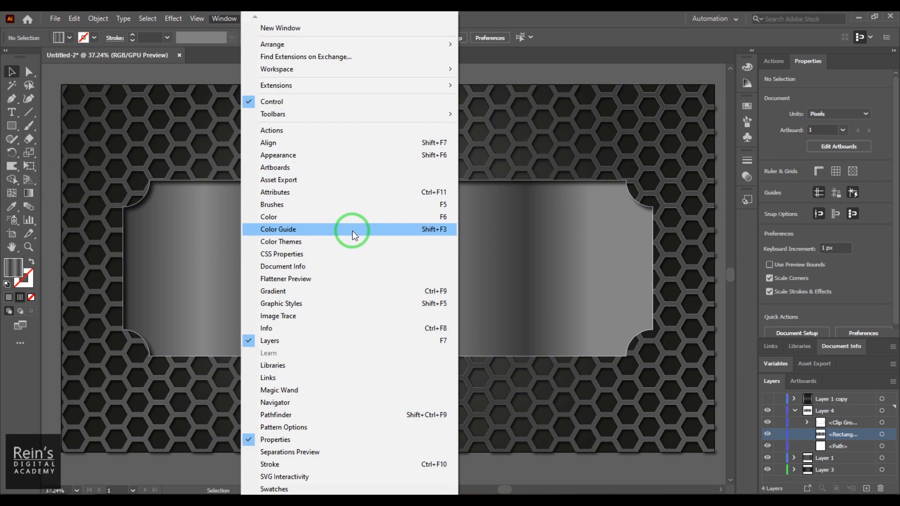
left_click(352, 291)
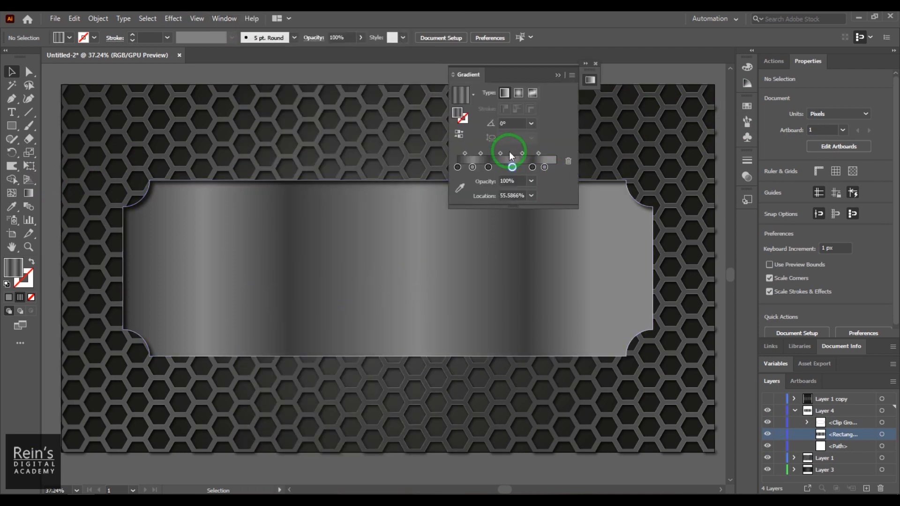
left_click(473, 94)
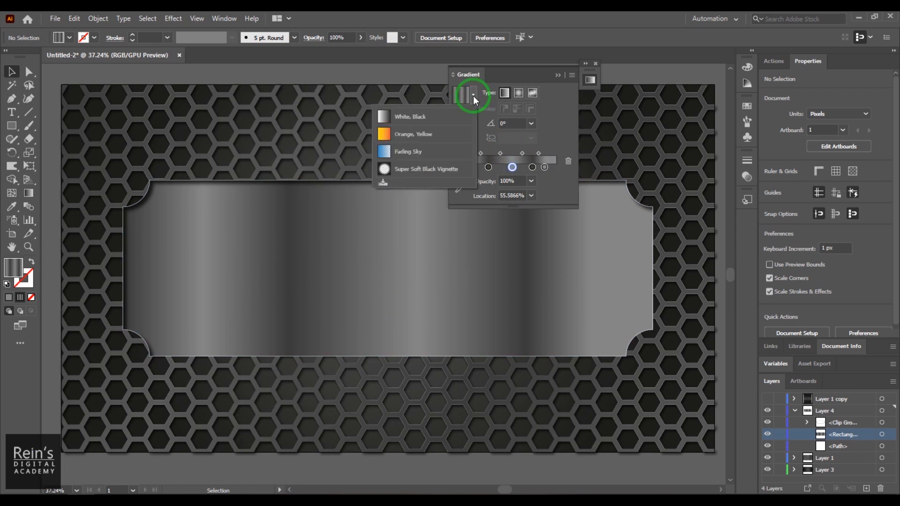
left_click(393, 135)
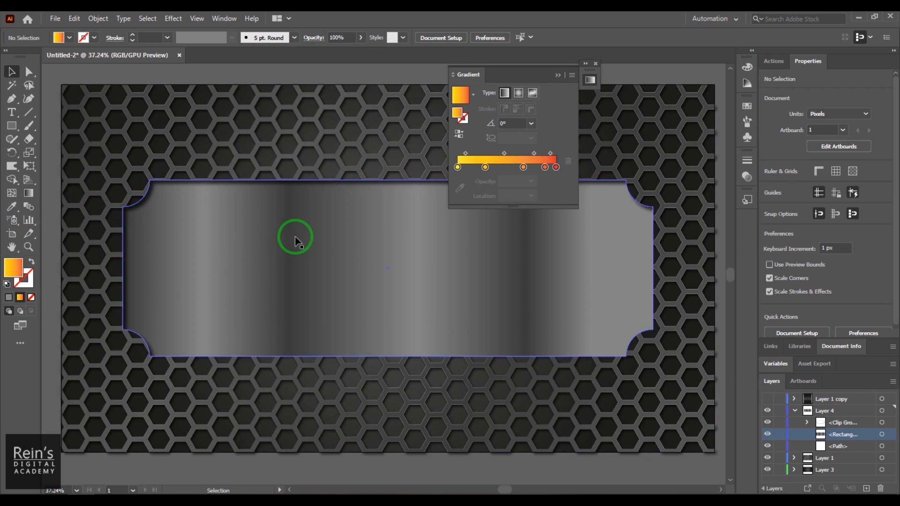
left_click(313, 245)
left_click(472, 94)
left_click(426, 136)
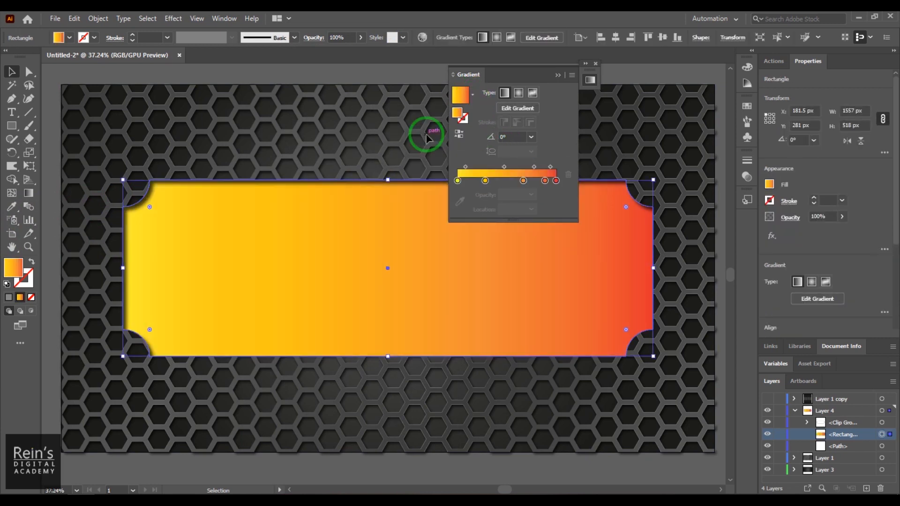
Remove the middle gradient stops and recolour the ends to blue and dark blue
left_click_drag(486, 180, 551, 253)
left_click_drag(523, 181, 556, 215)
left_click(556, 181)
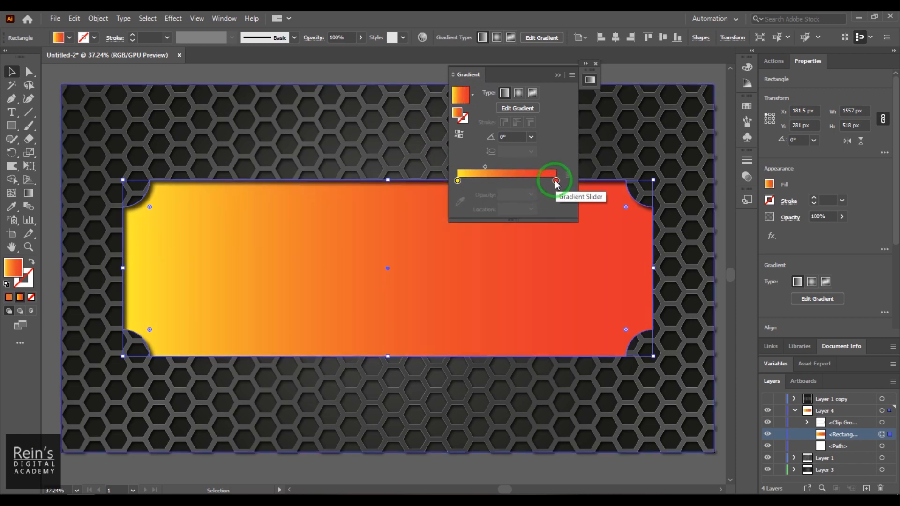
double_click(458, 180)
left_click(481, 232)
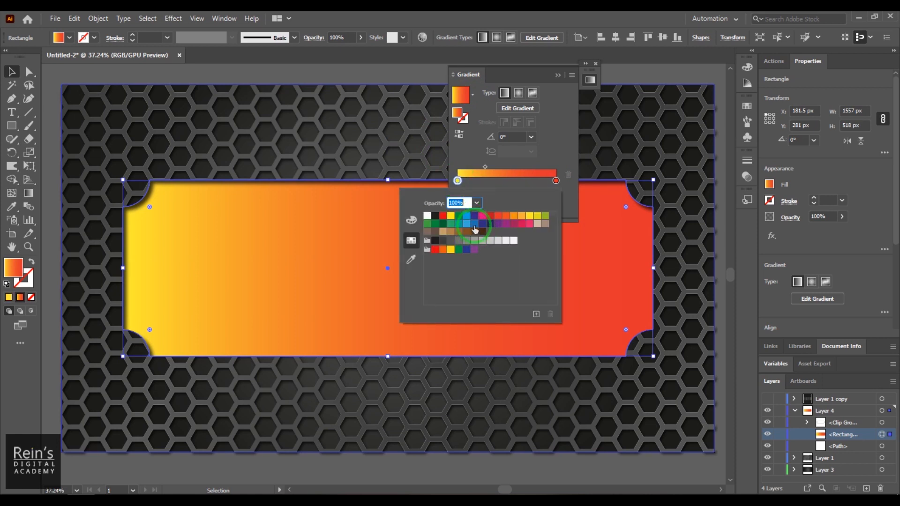
left_click(474, 224)
left_click(545, 147)
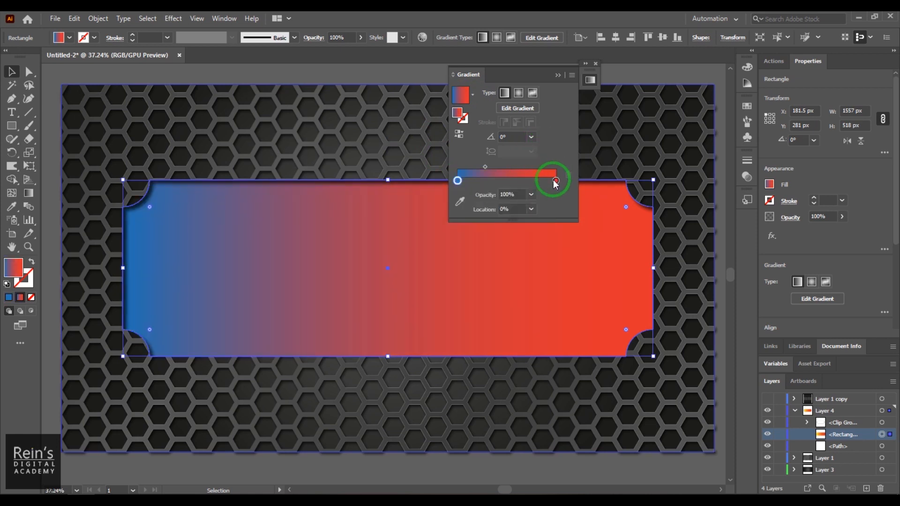
double_click(556, 181)
left_click(556, 182)
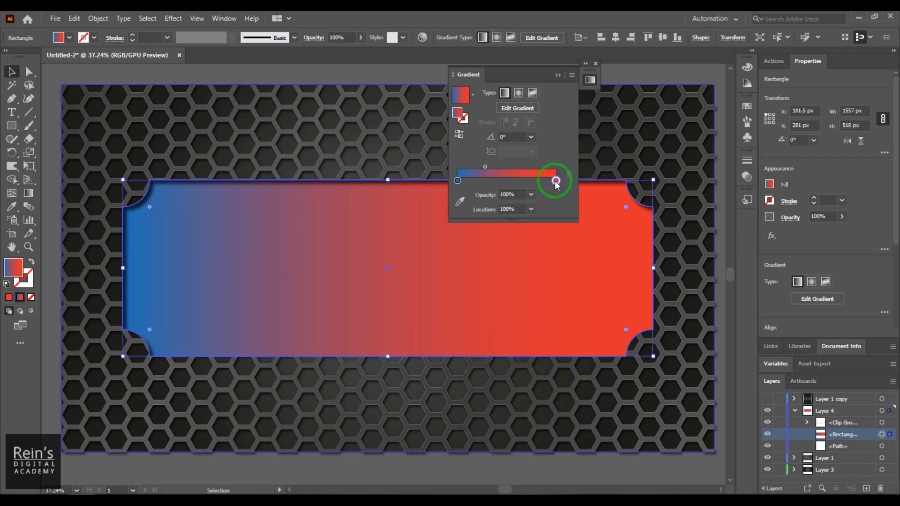
double_click(556, 182)
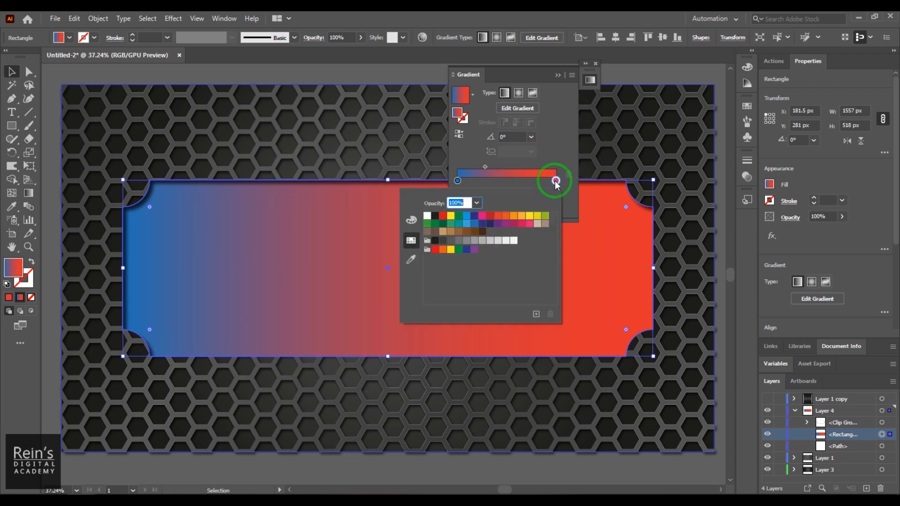
left_click(481, 224)
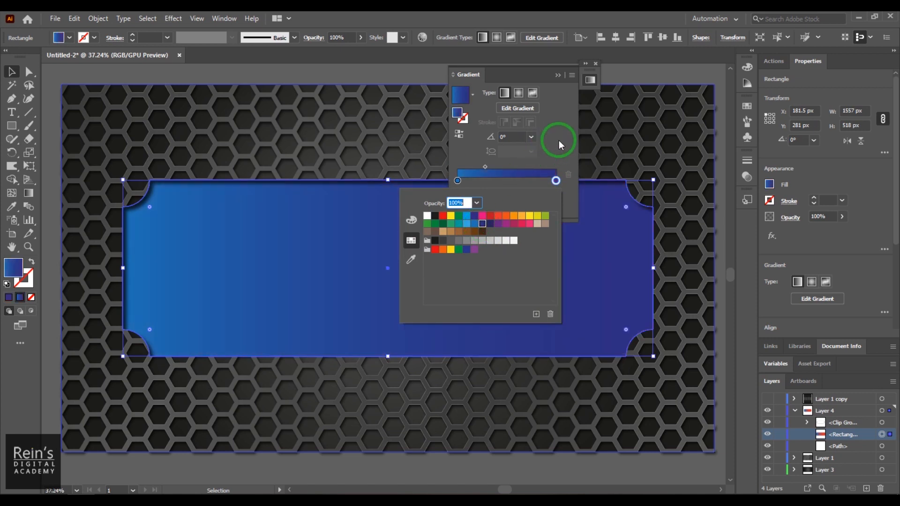
left_click(559, 140)
Make the plate gradient radial and widen its bright blue centre, then deselect
left_click(518, 92)
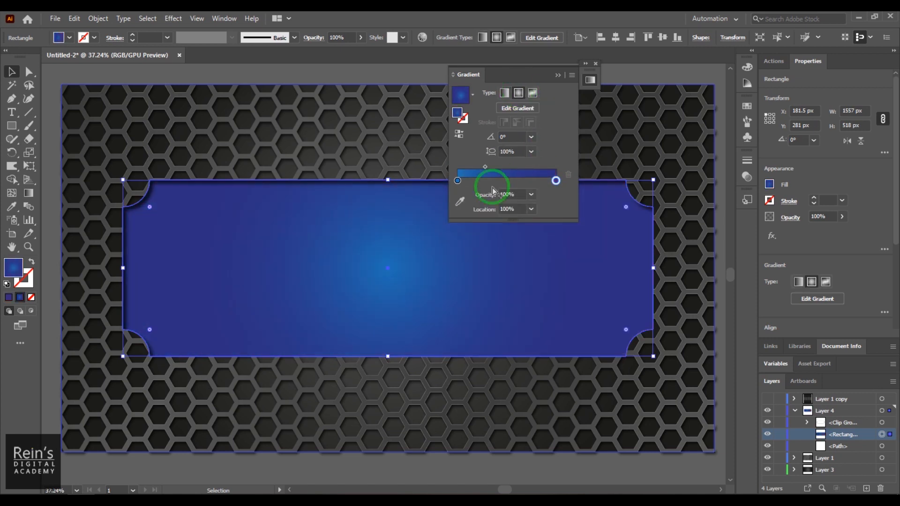
left_click_drag(484, 167, 518, 167)
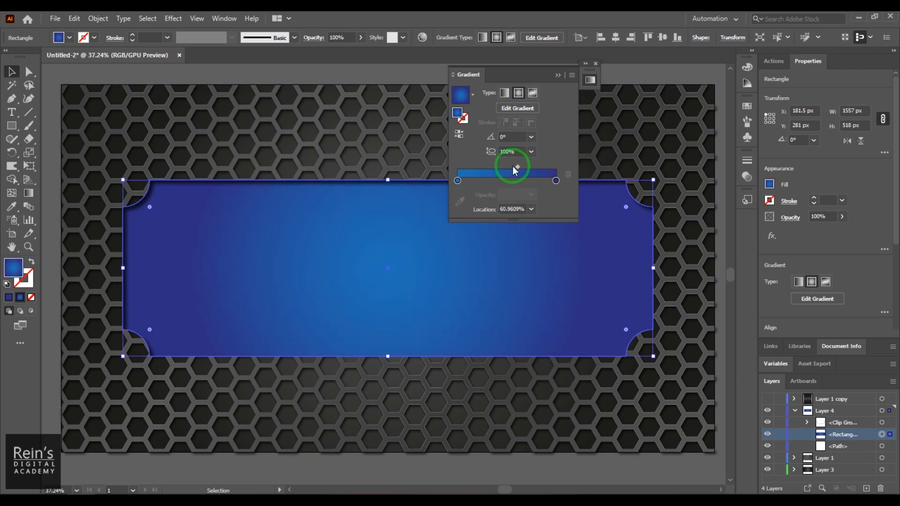
left_click(650, 77)
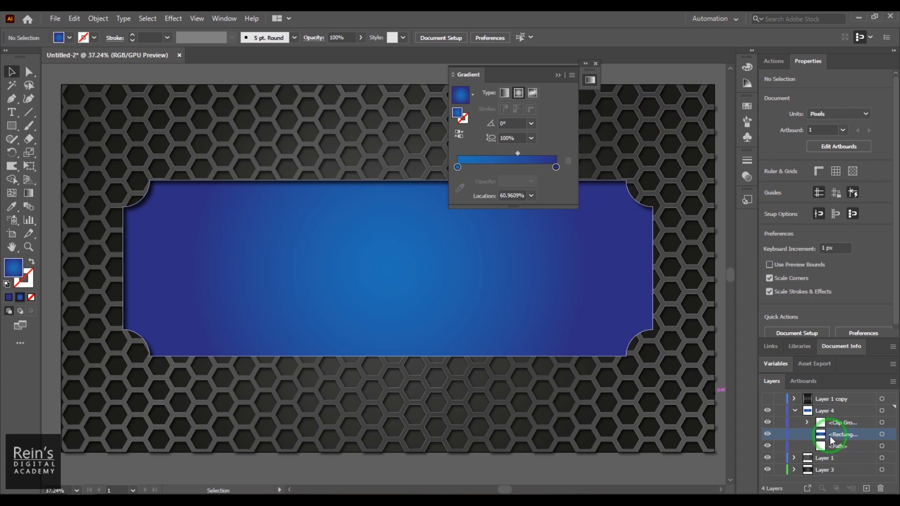
Duplicate the blue plate rectangle above the clip group and set the copy's fill to none
left_click(893, 381)
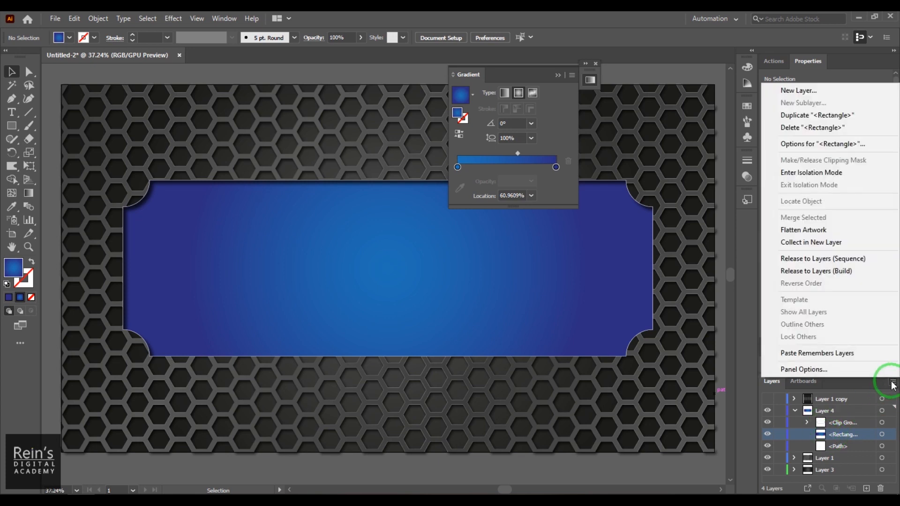
left_click(826, 116)
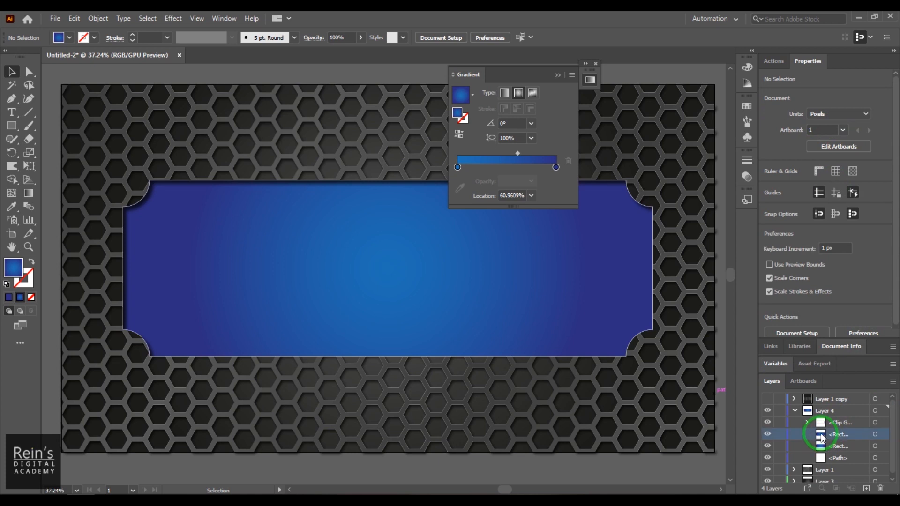
left_click_drag(830, 420, 831, 423)
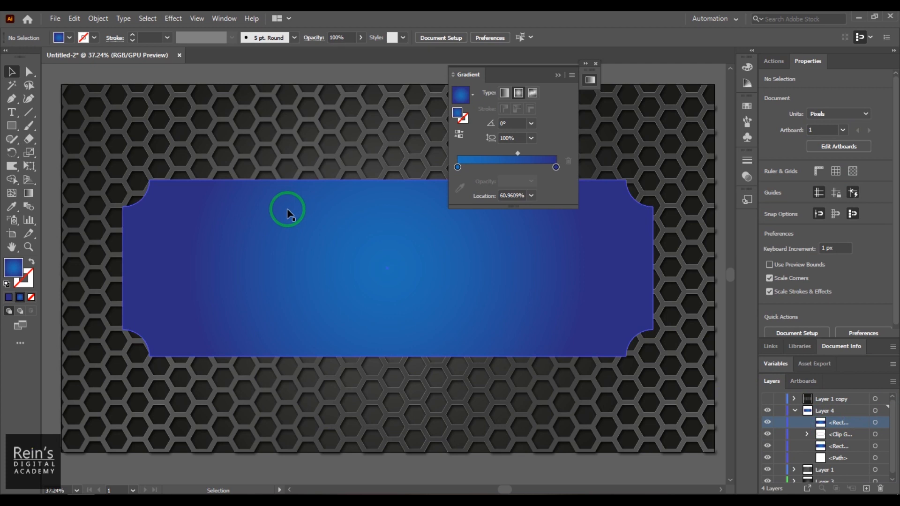
left_click(59, 37)
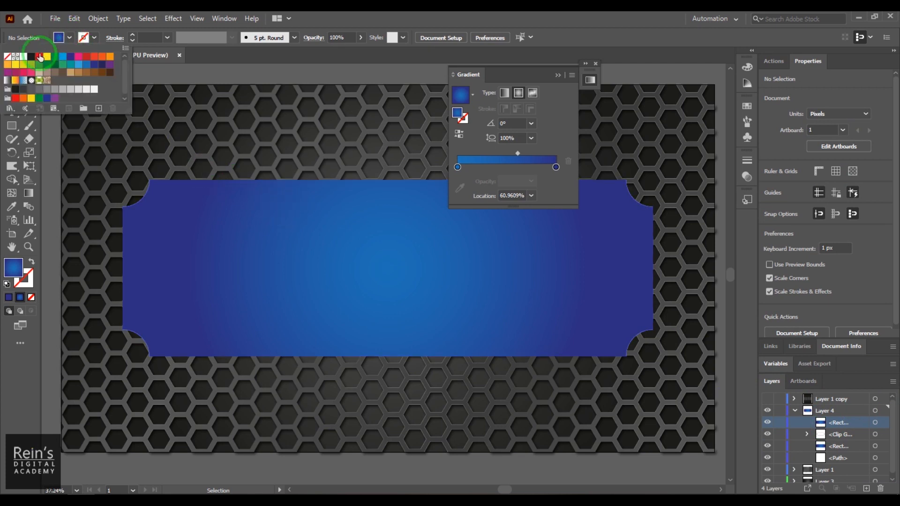
left_click(7, 57)
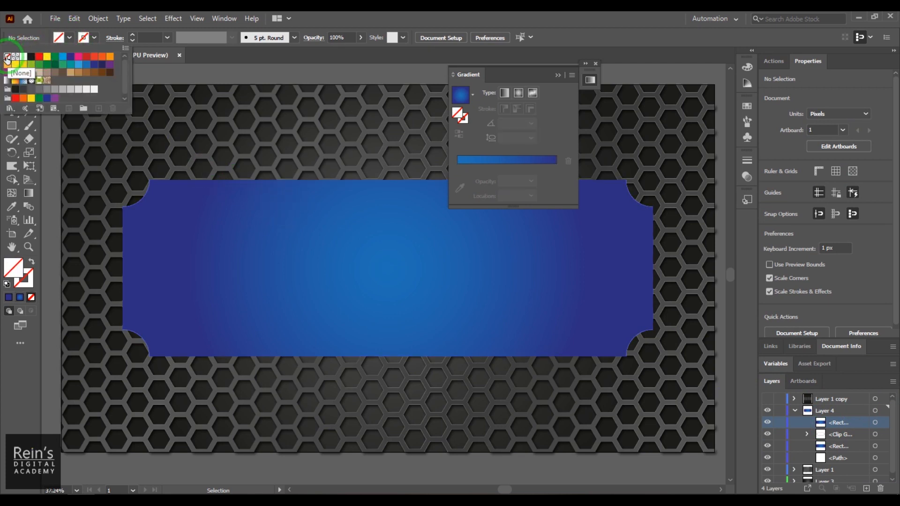
left_click(305, 200)
left_click(262, 240)
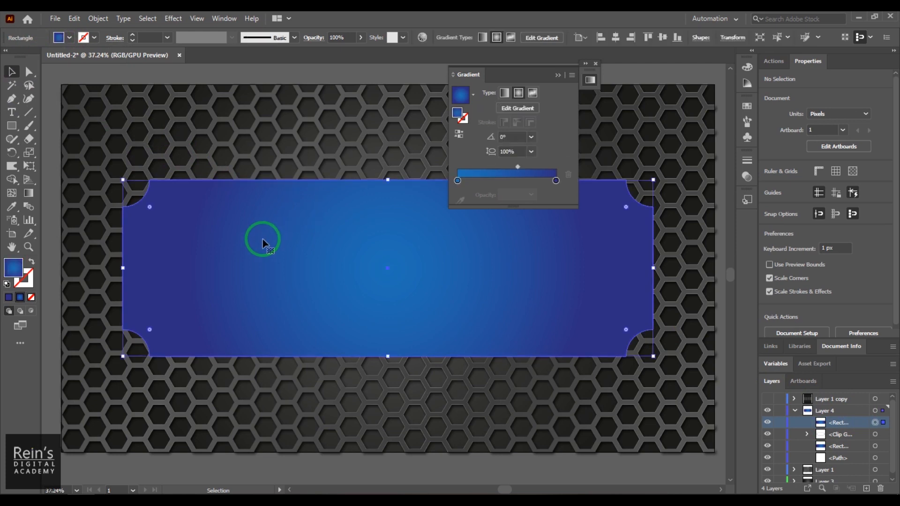
left_click(59, 37)
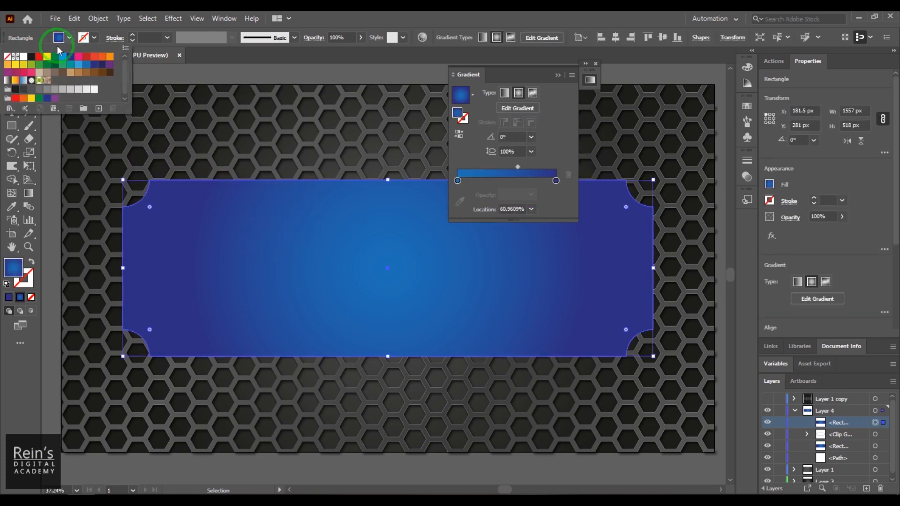
left_click(8, 57)
Give the plate copy a white stroke and raise its weight to 25 pt
left_click(94, 38)
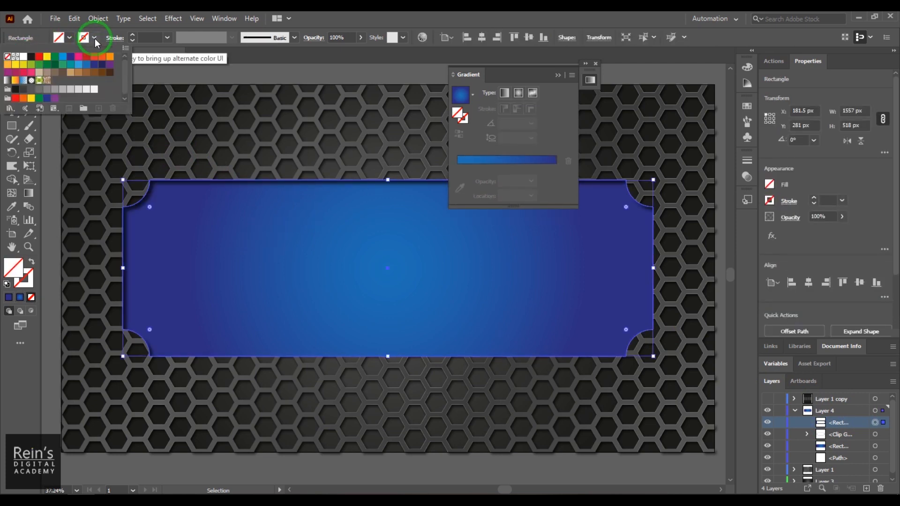
left_click(24, 57)
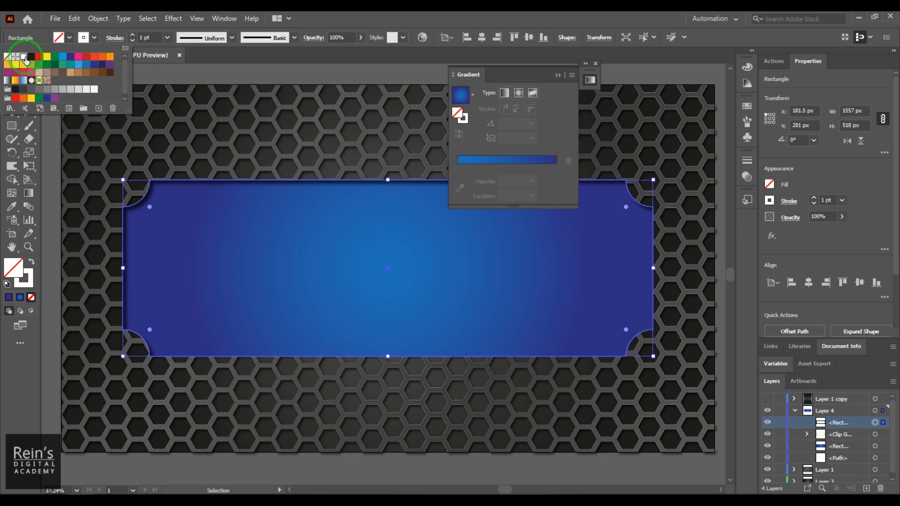
left_click(146, 37)
scroll(147, 37, "up", 19)
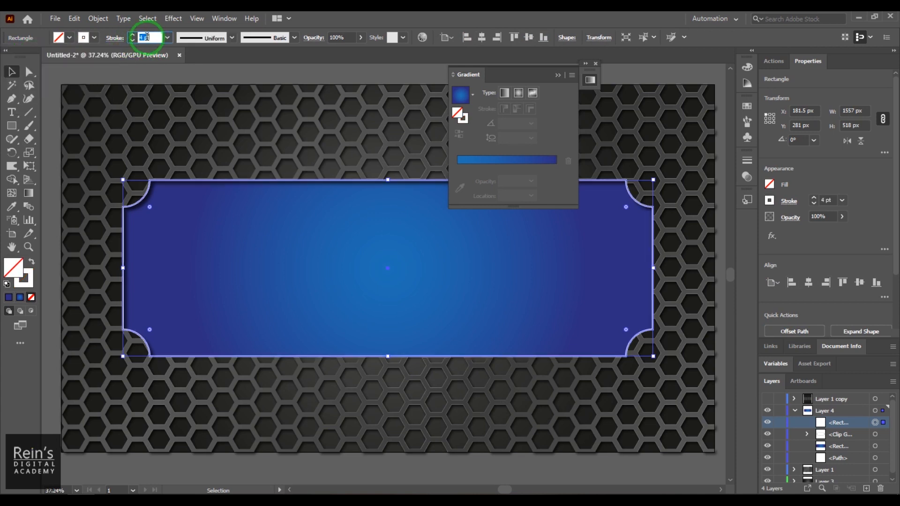
scroll(146, 37, "up", 5)
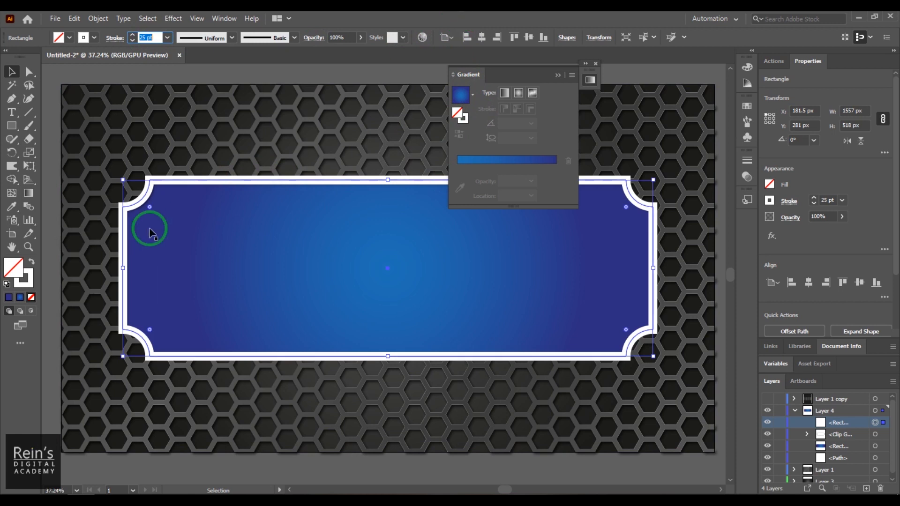
left_click(29, 192)
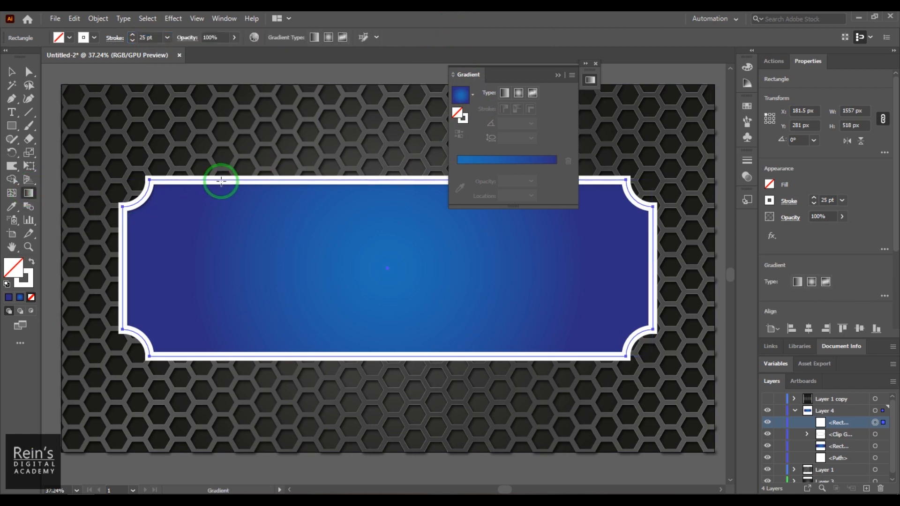
Apply the blue gradient fill to the white-bordered rectangle with the Gradient tool
left_click(220, 180)
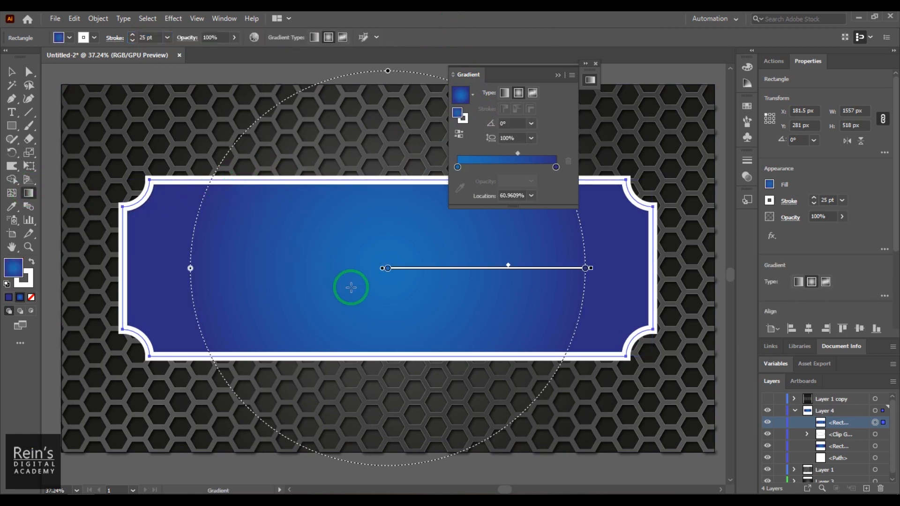
double_click(459, 115)
left_click(589, 261)
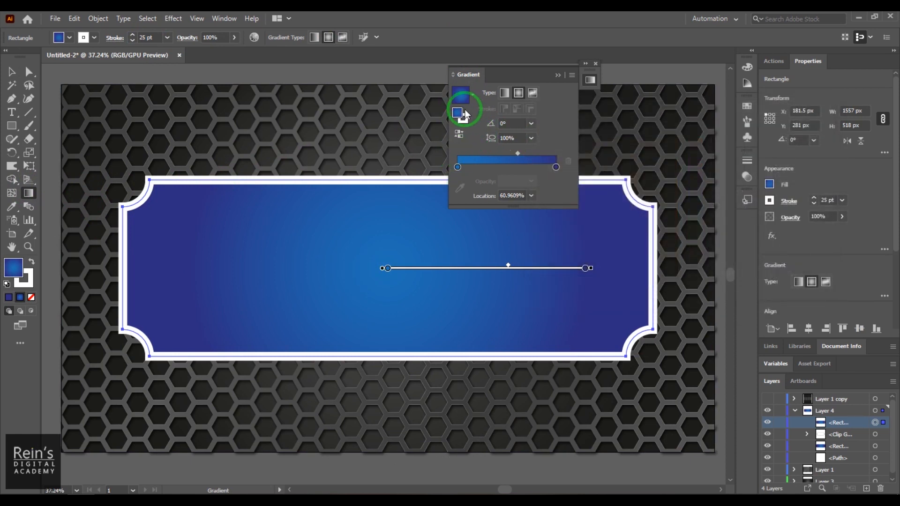
left_click(460, 108)
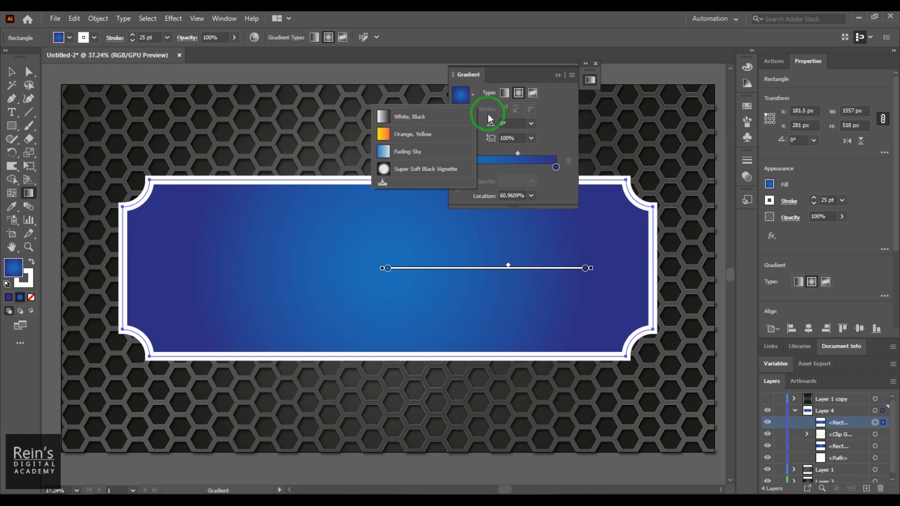
left_click(564, 114)
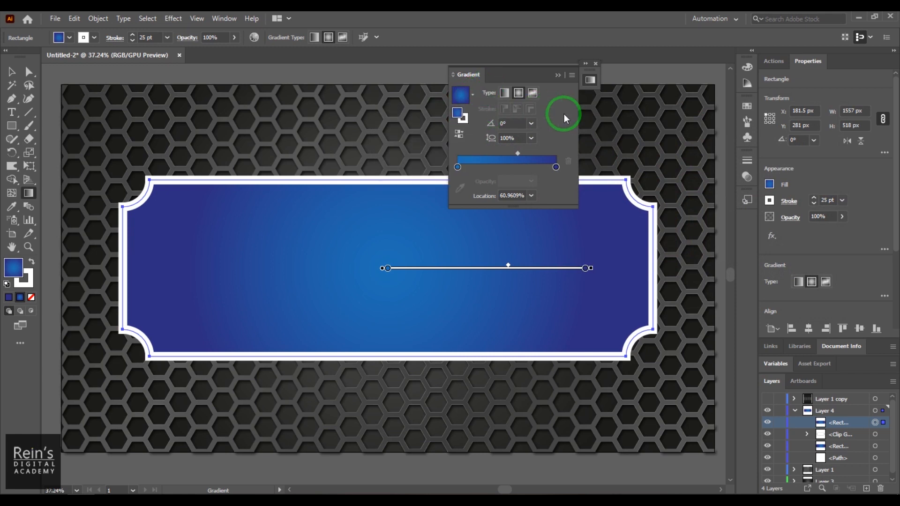
double_click(457, 113)
left_click(800, 157)
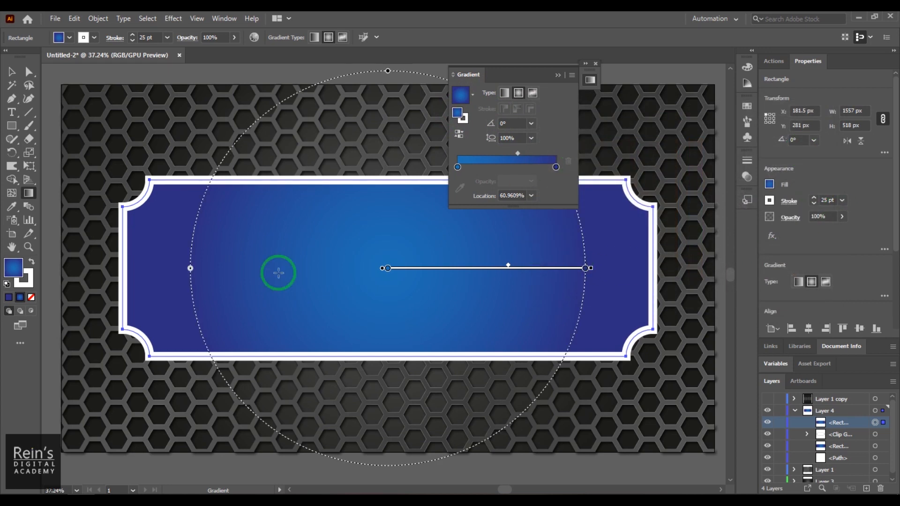
Switch back to the Selection tool and reselect the white-bordered frame rectangle
left_click(11, 72)
left_click(200, 165)
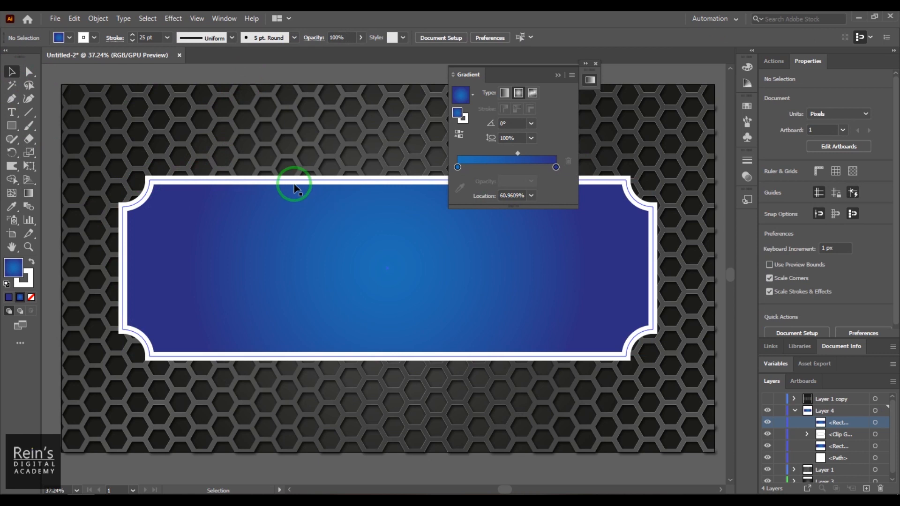
left_click(212, 182)
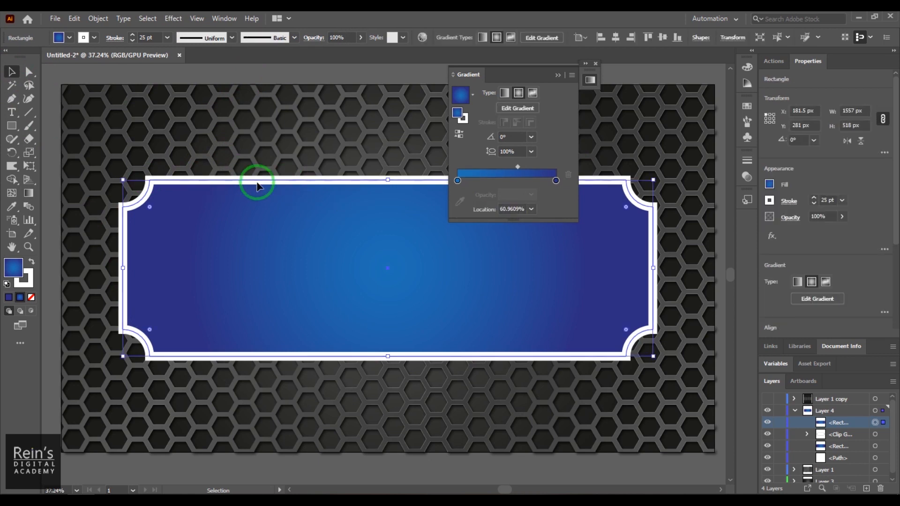
left_click(769, 184)
left_click(770, 185)
Set the frame rectangle's fill to None and align its 25 pt white stroke to the outside
left_click(770, 186)
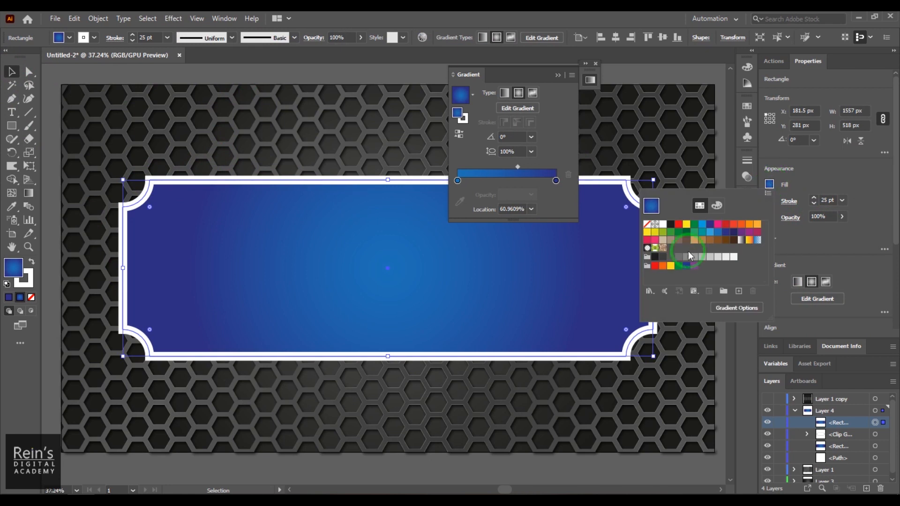
left_click(647, 225)
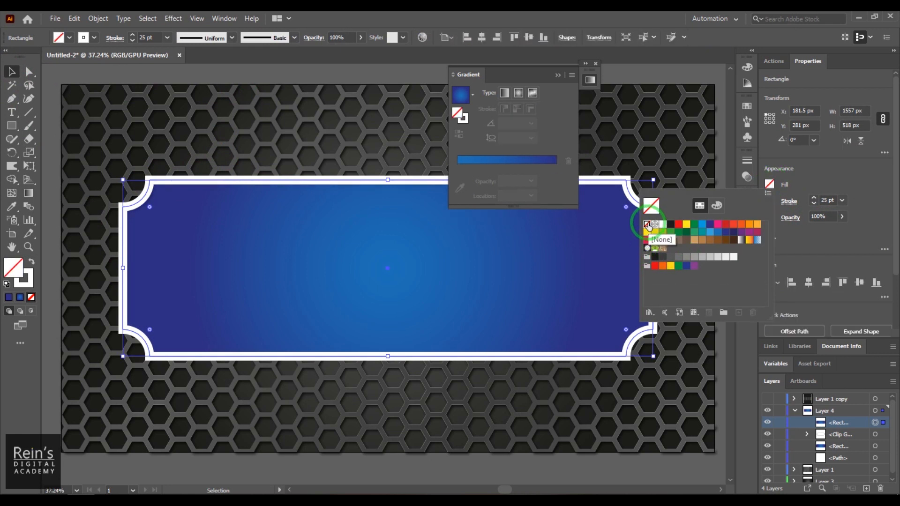
left_click(823, 175)
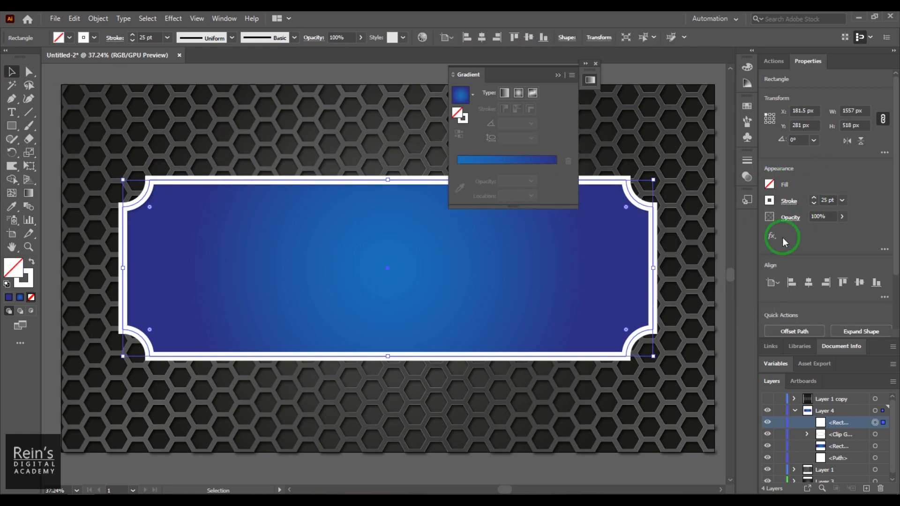
left_click(786, 201)
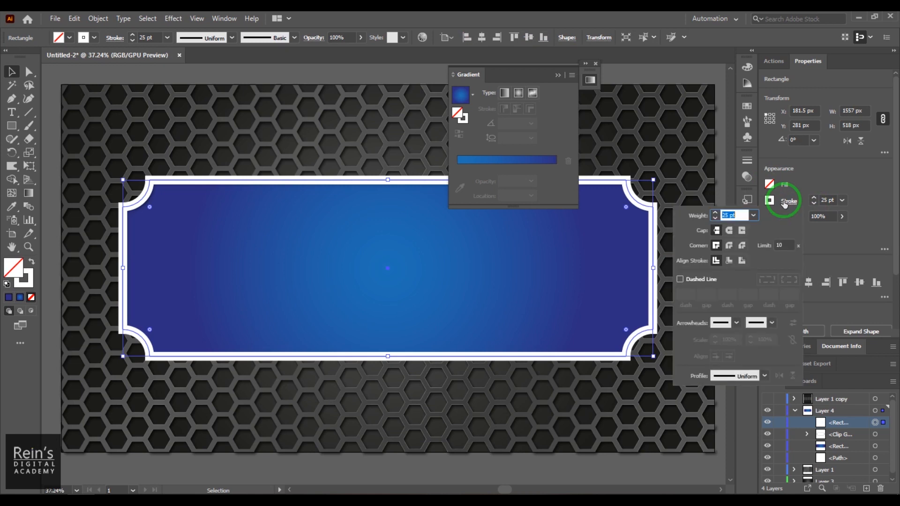
left_click(726, 217)
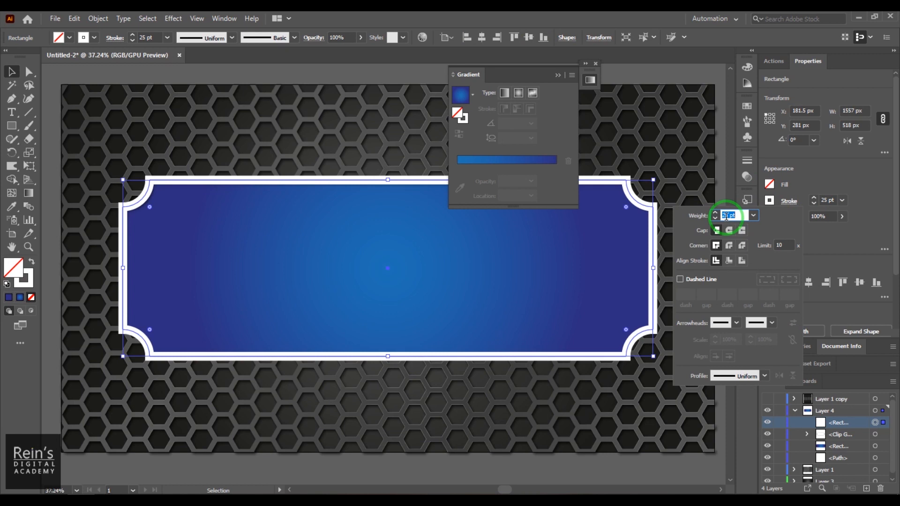
left_click(743, 261)
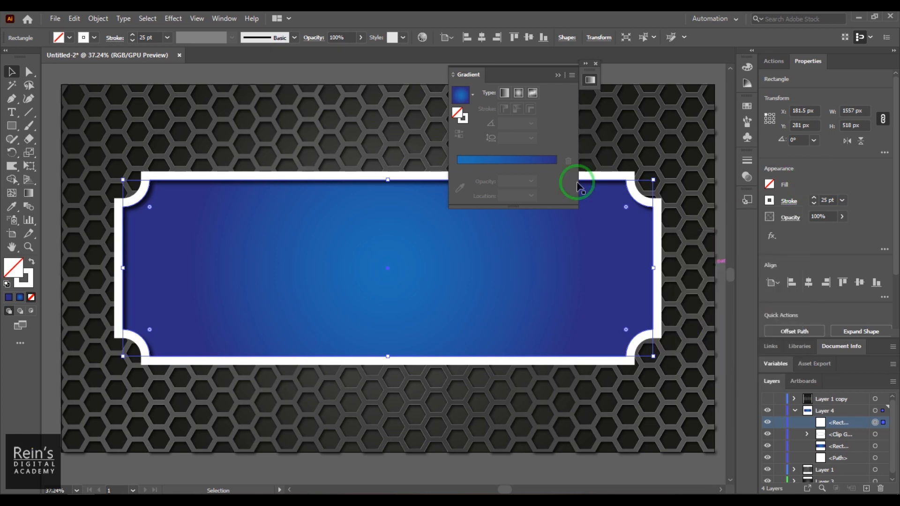
left_click(463, 119)
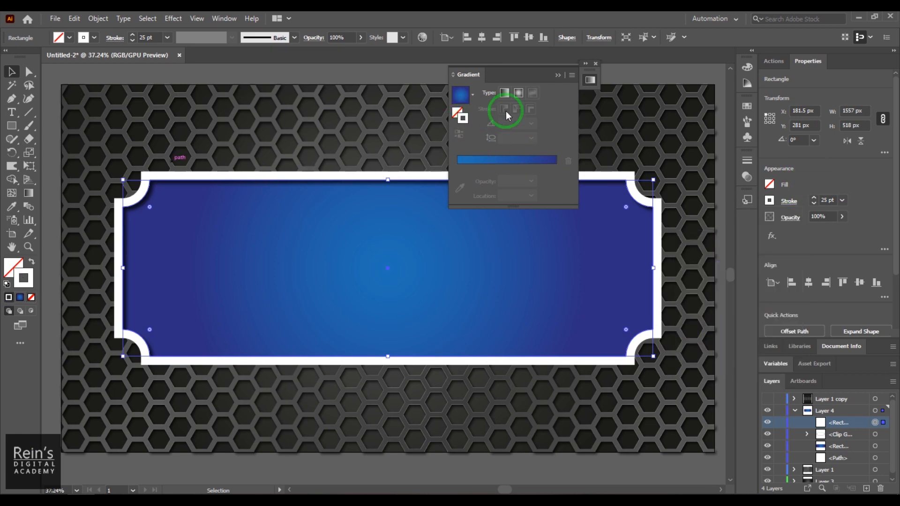
left_click(506, 93)
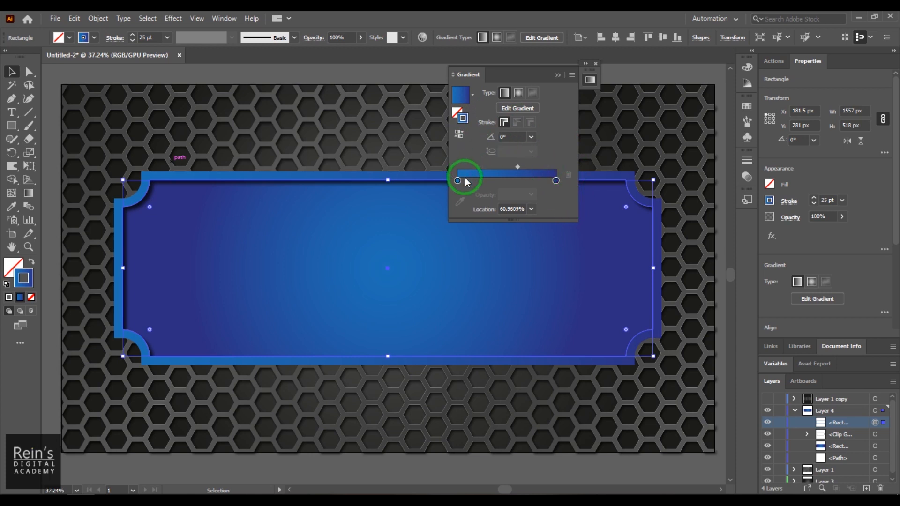
left_click(507, 182)
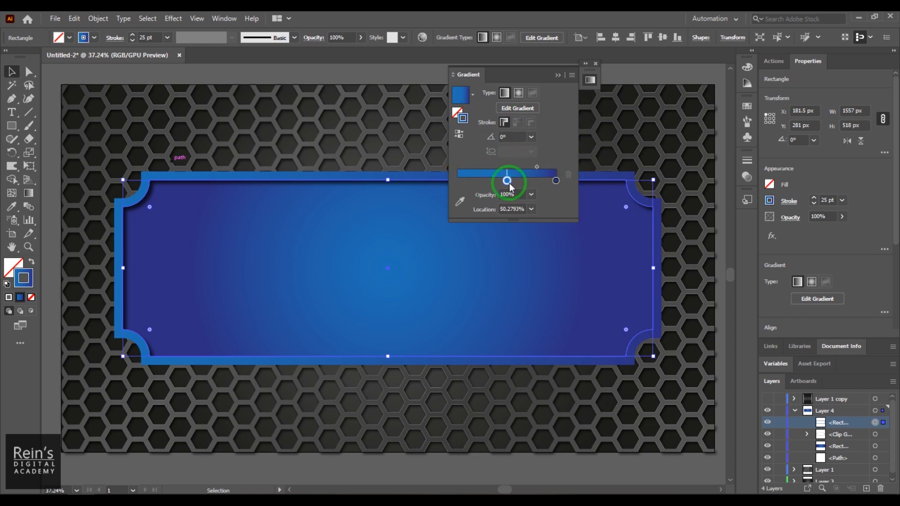
left_click(461, 182)
double_click(461, 181)
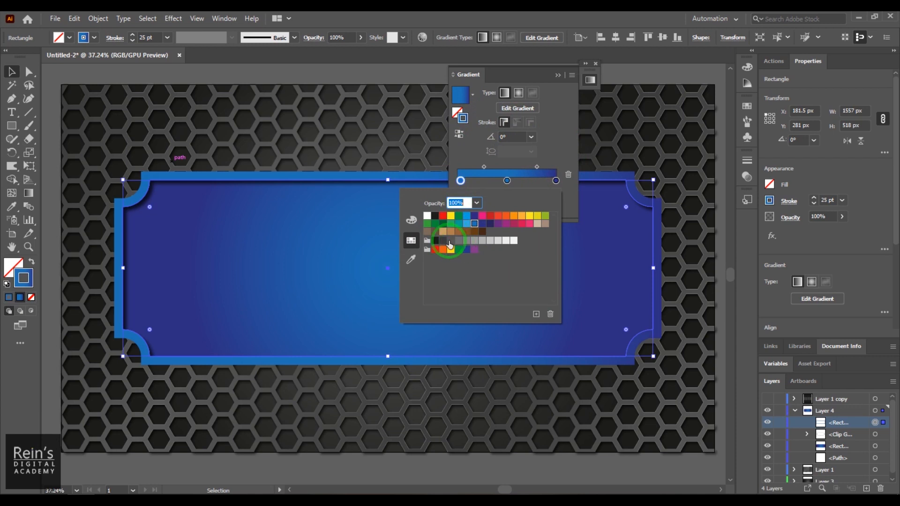
left_click(443, 241)
left_click(556, 181)
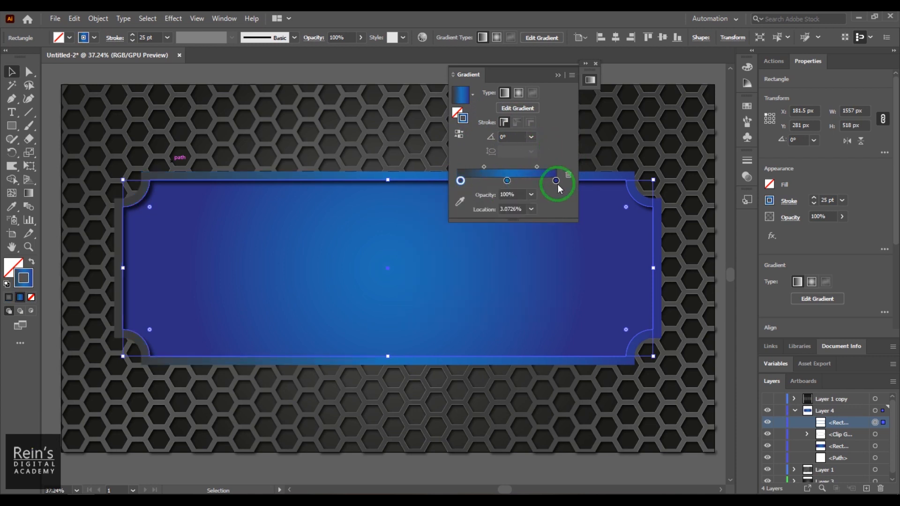
double_click(555, 181)
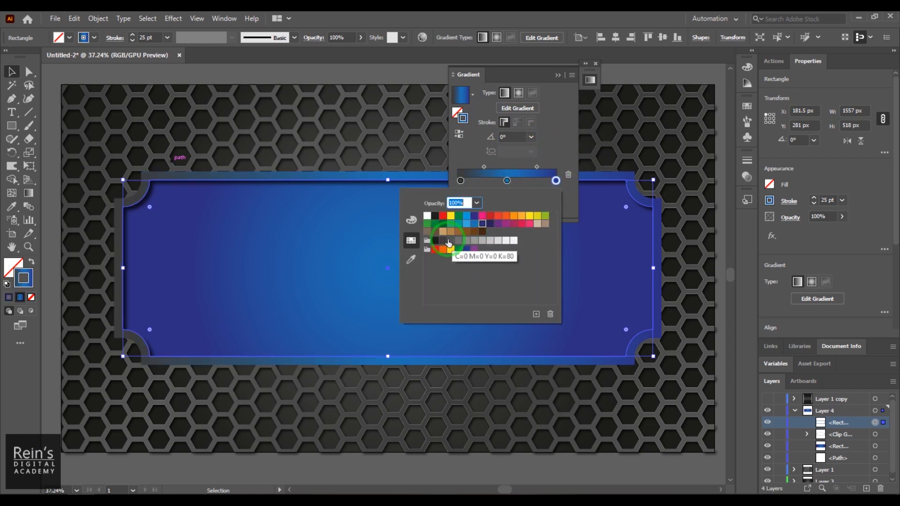
left_click(458, 241)
left_click(560, 148)
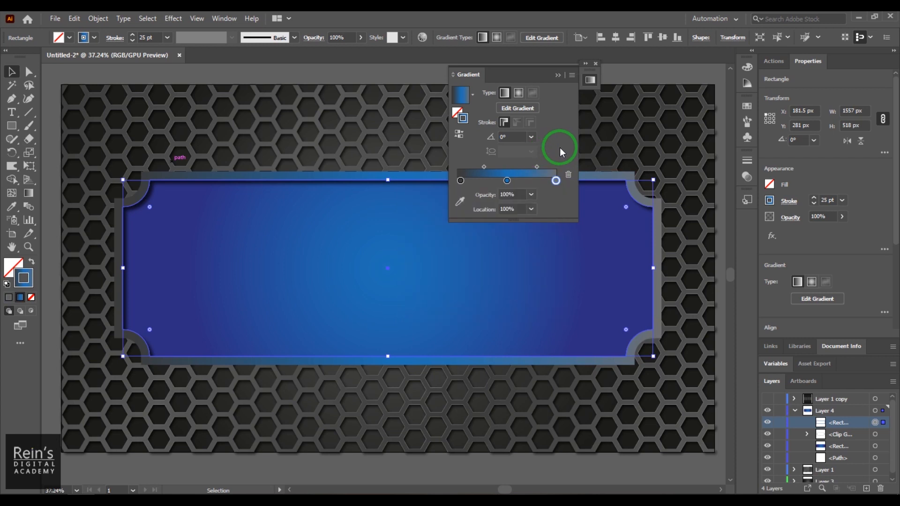
left_click(507, 184)
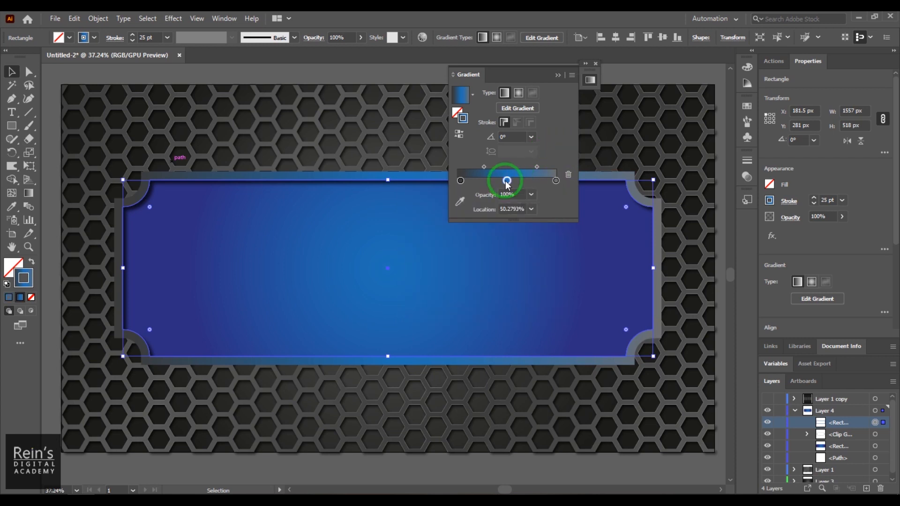
double_click(506, 181)
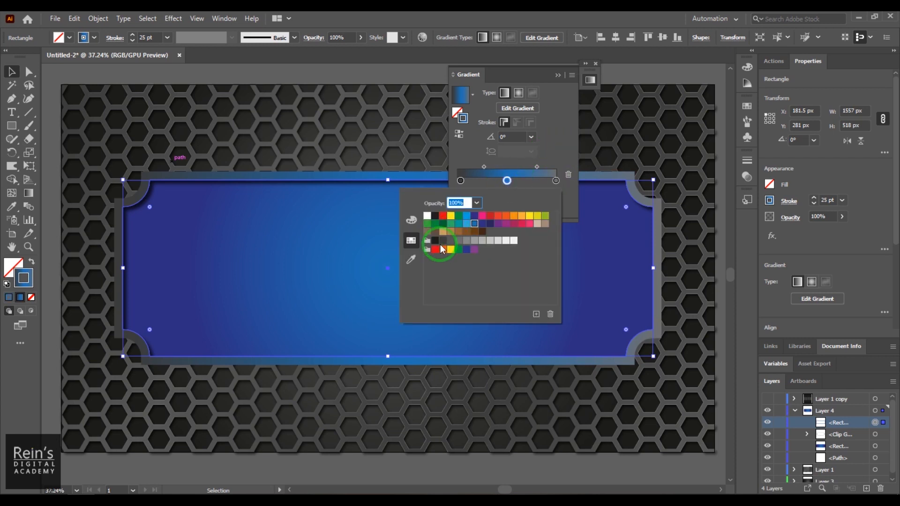
left_click(443, 241)
left_click(564, 144)
left_click_drag(506, 182, 596, 183)
left_click(554, 181)
left_click_drag(504, 182, 572, 220)
left_click(509, 182)
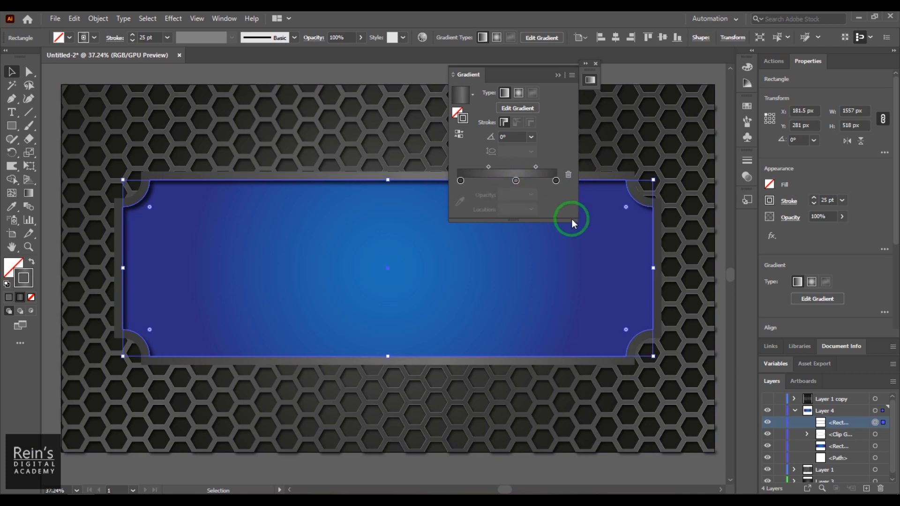
left_click_drag(517, 183, 490, 167)
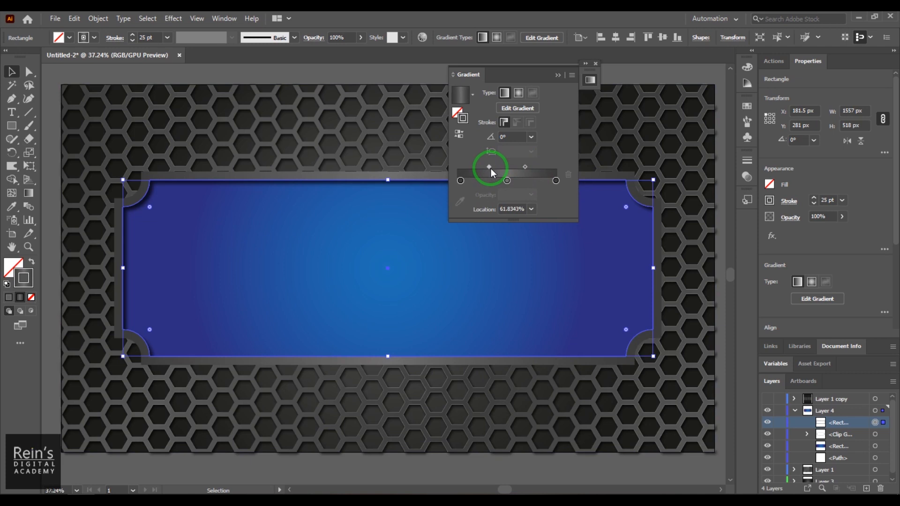
left_click(556, 75)
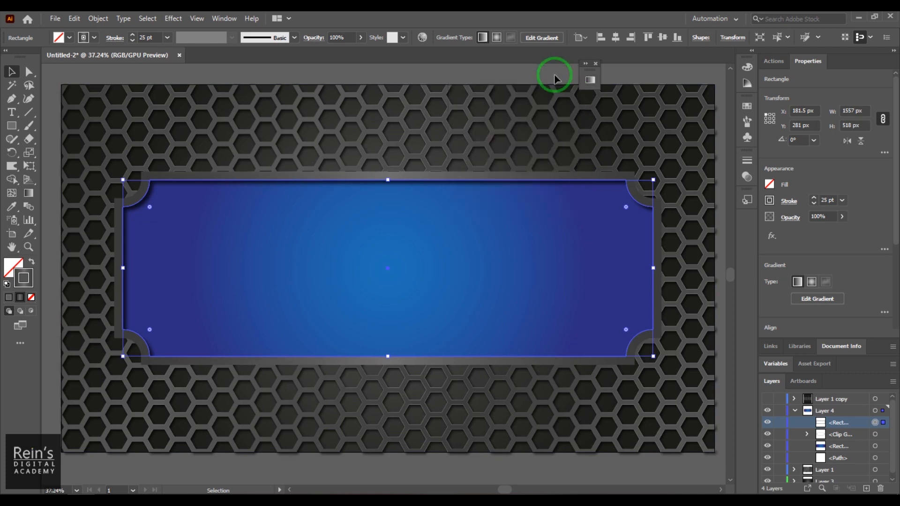
left_click(106, 77)
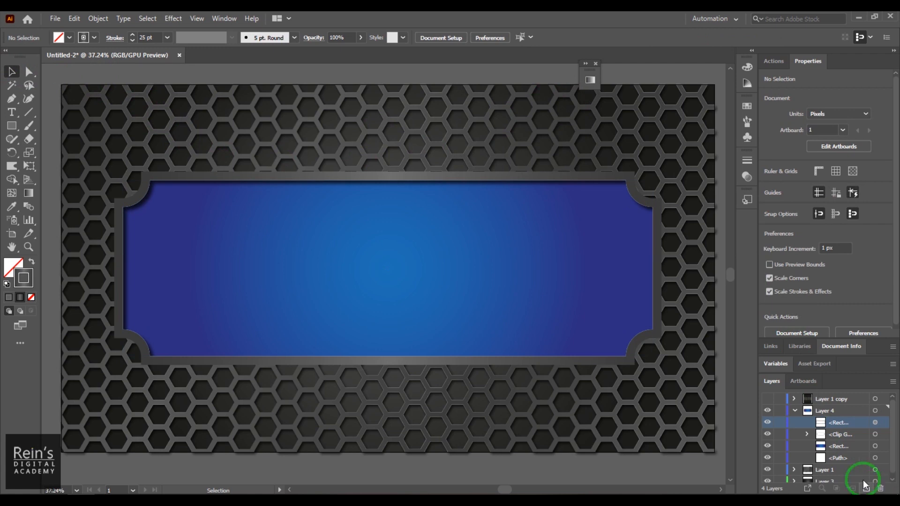
left_click(658, 266)
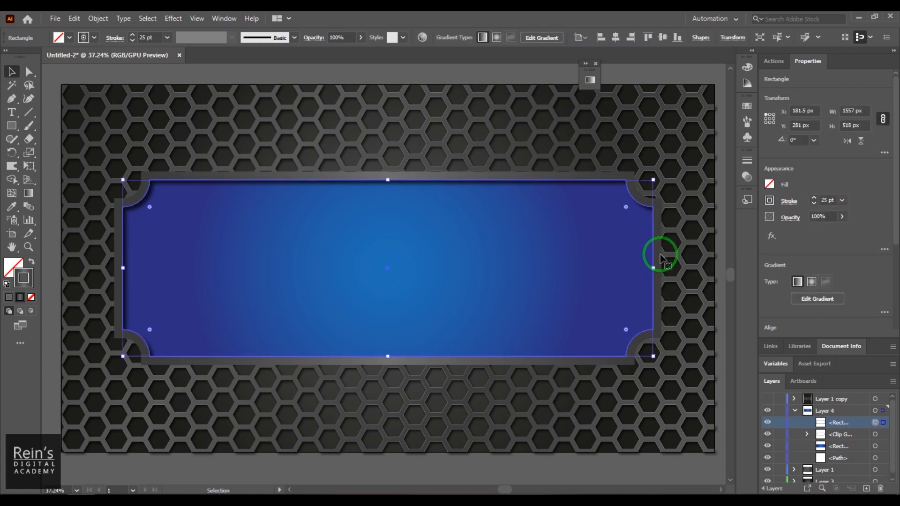
left_click_drag(632, 181, 667, 165)
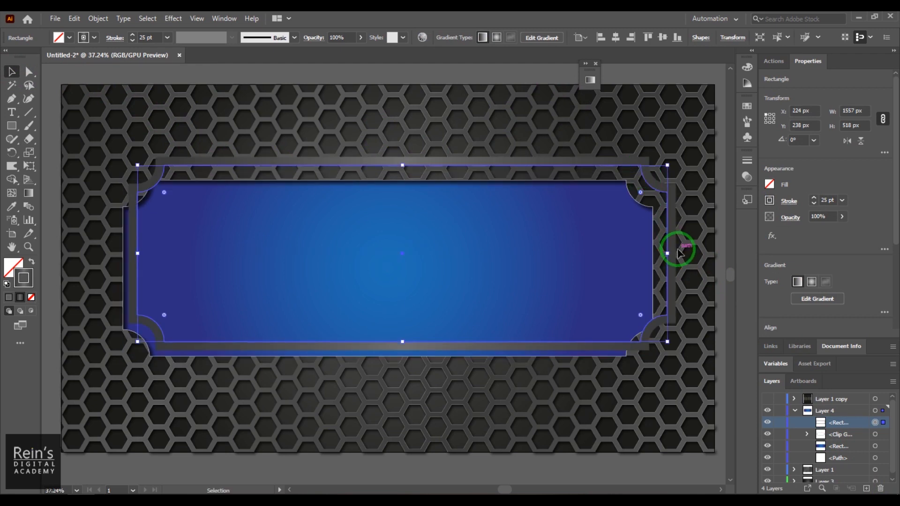
key("ctrl+z")
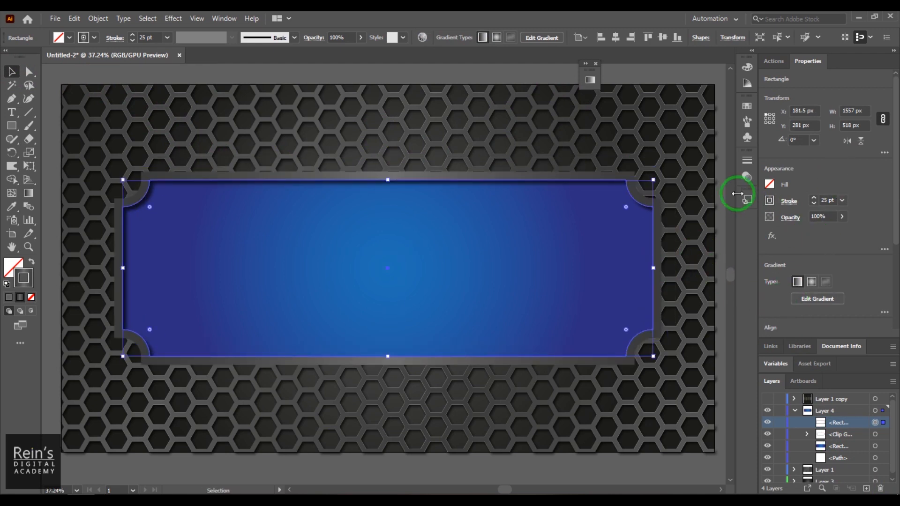
left_click(590, 80)
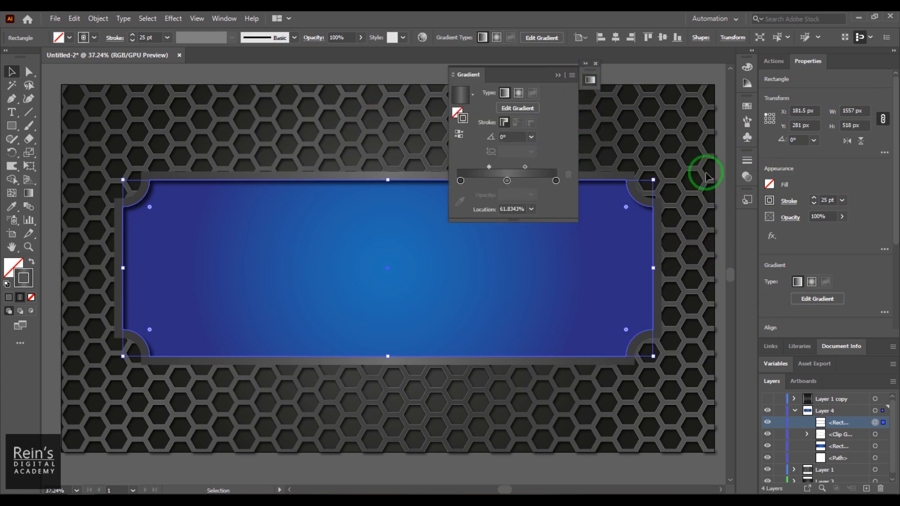
left_click(588, 80)
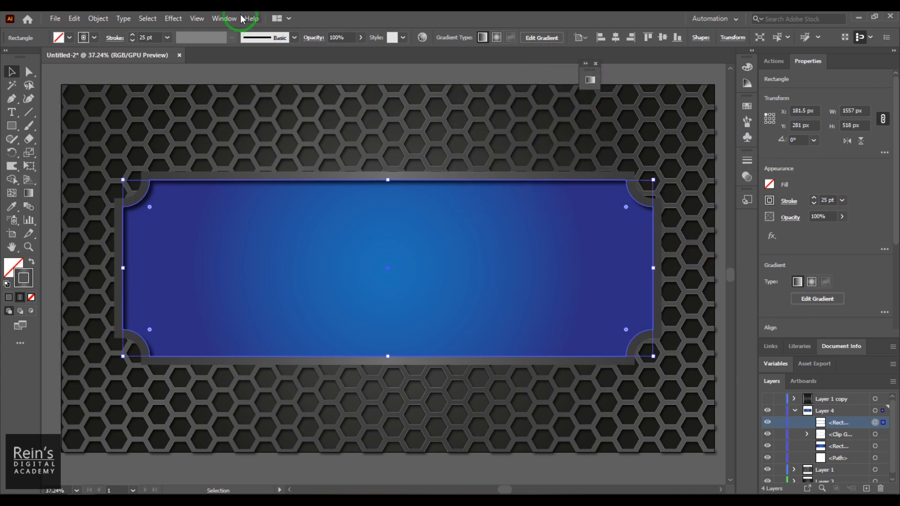
In the Appearance panel, centre the frame's stroke and lower its weight from 25 to 19 pt
left_click(224, 18)
left_click(291, 155)
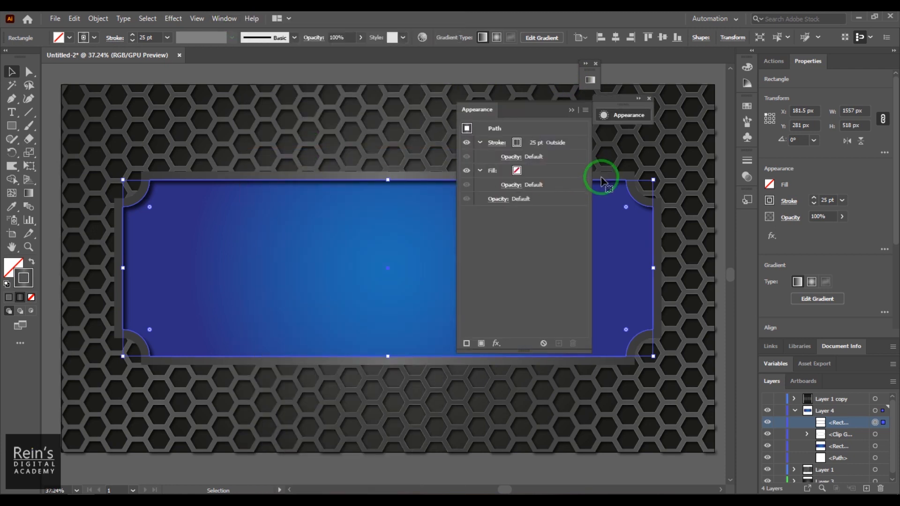
left_click(490, 172)
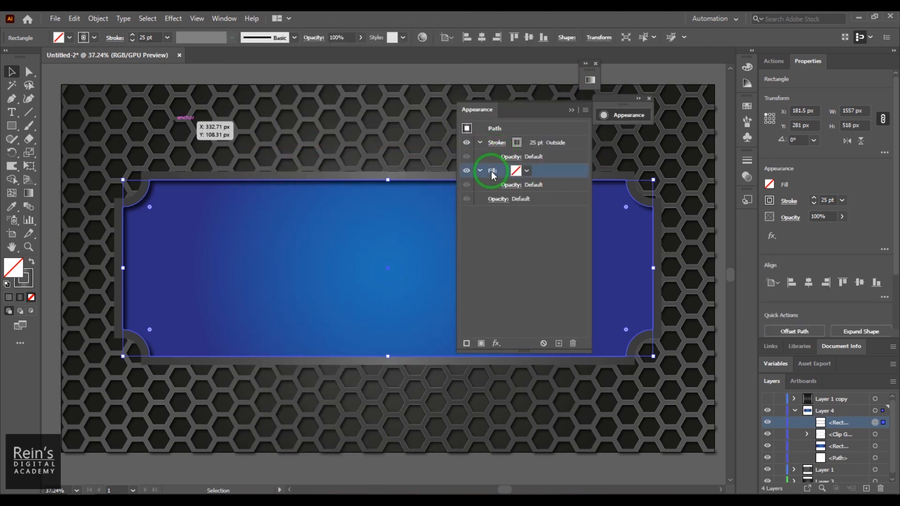
left_click(467, 144)
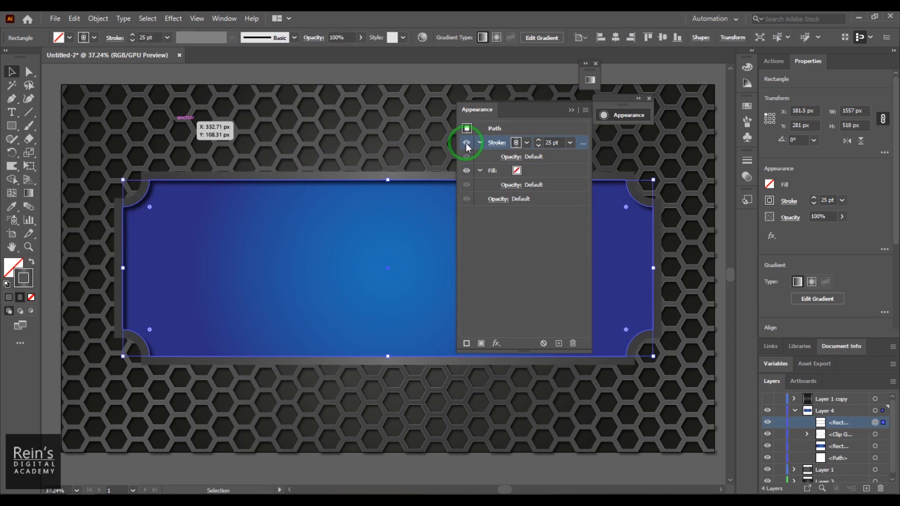
left_click(495, 145)
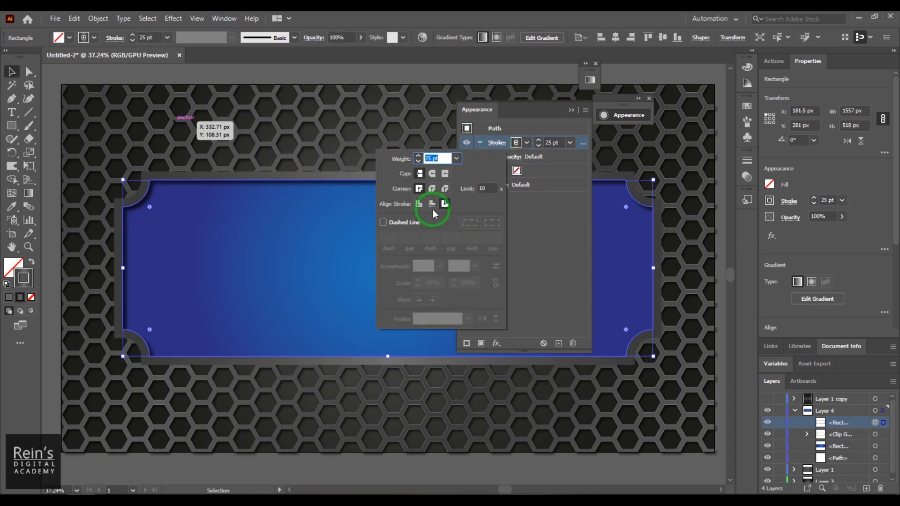
left_click(434, 206)
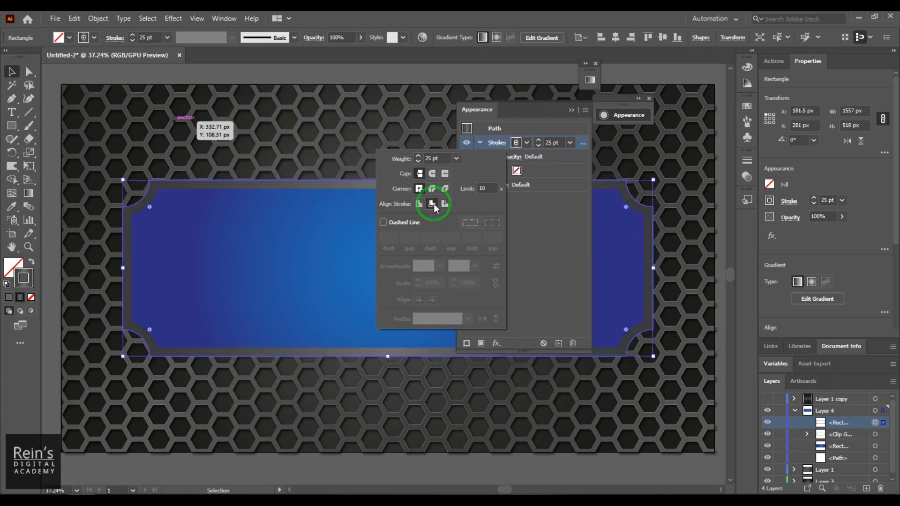
left_click(420, 206)
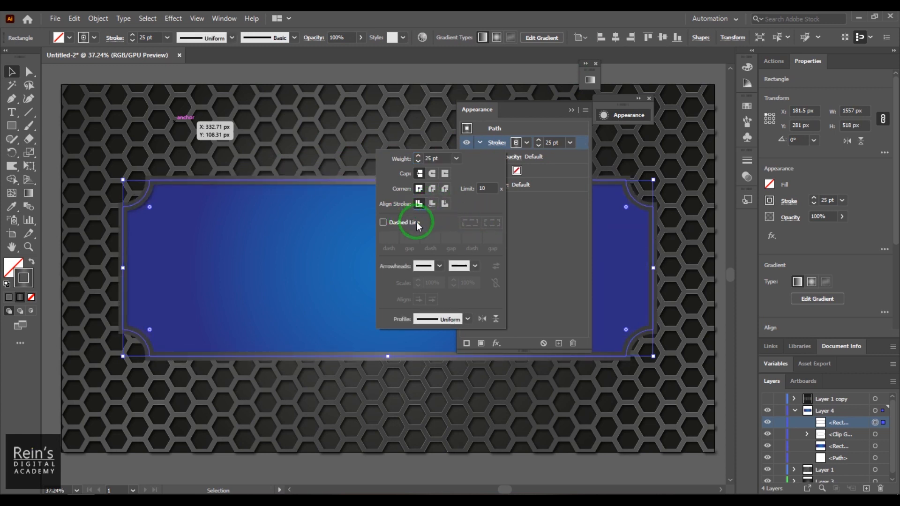
double_click(426, 159)
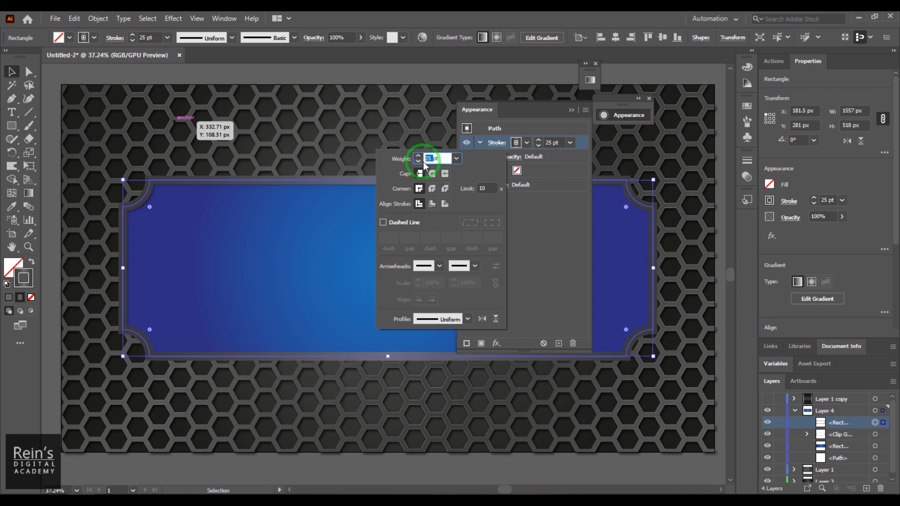
key("Down")
key("Down")
key("Down")
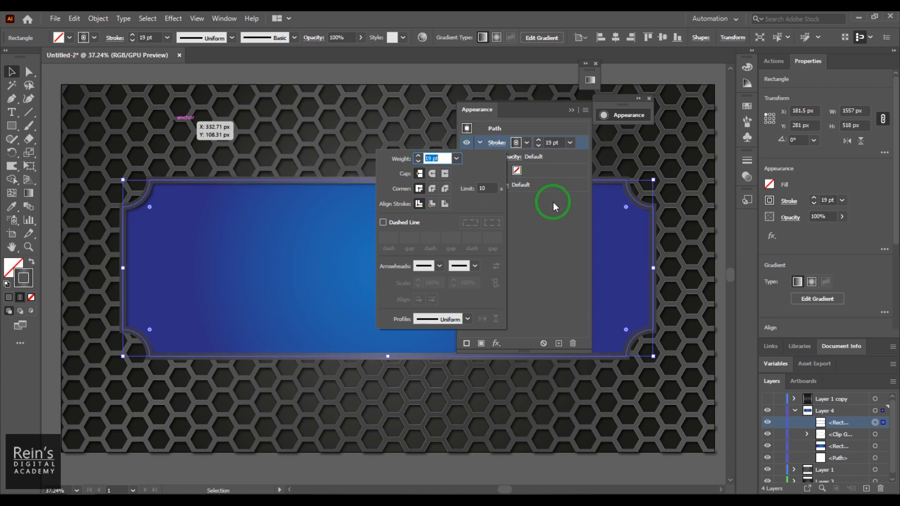
left_click(570, 238)
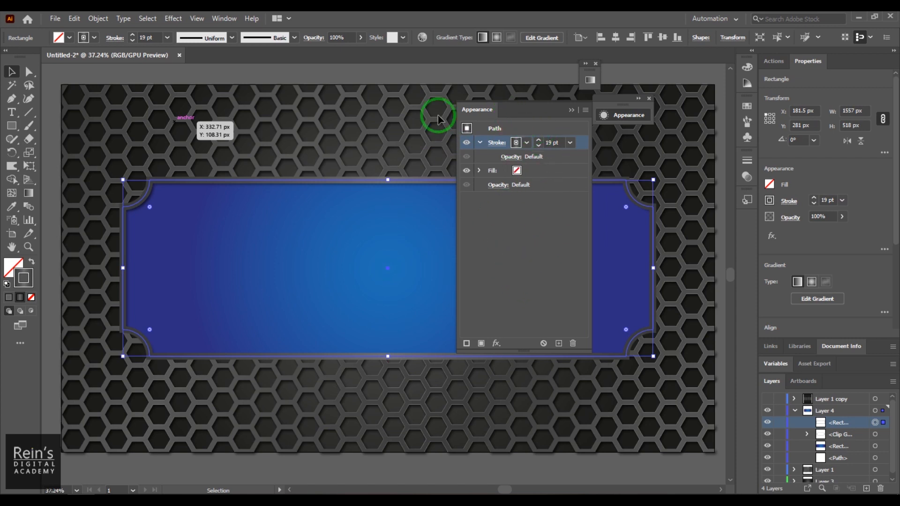
left_click(417, 71)
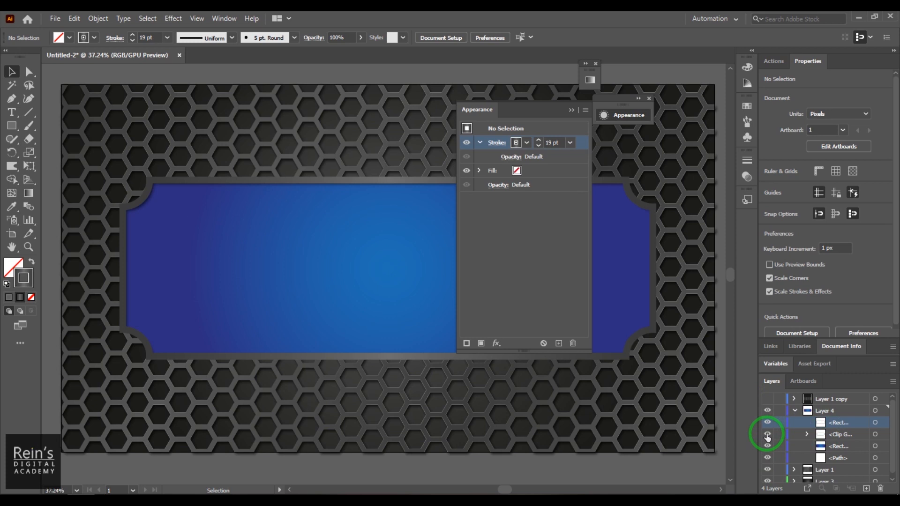
Expand the clip group in the Layers panel and inspect its child objects
left_click(767, 436)
left_click(766, 436)
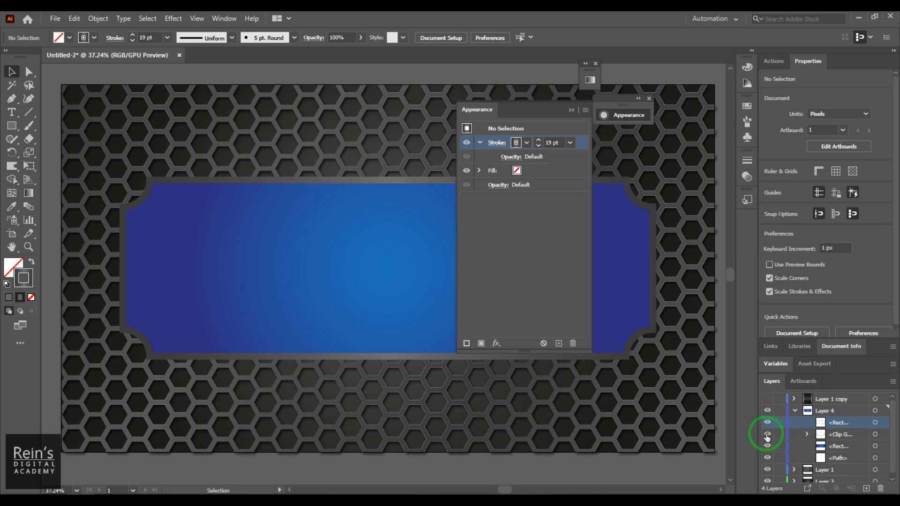
left_click(842, 436)
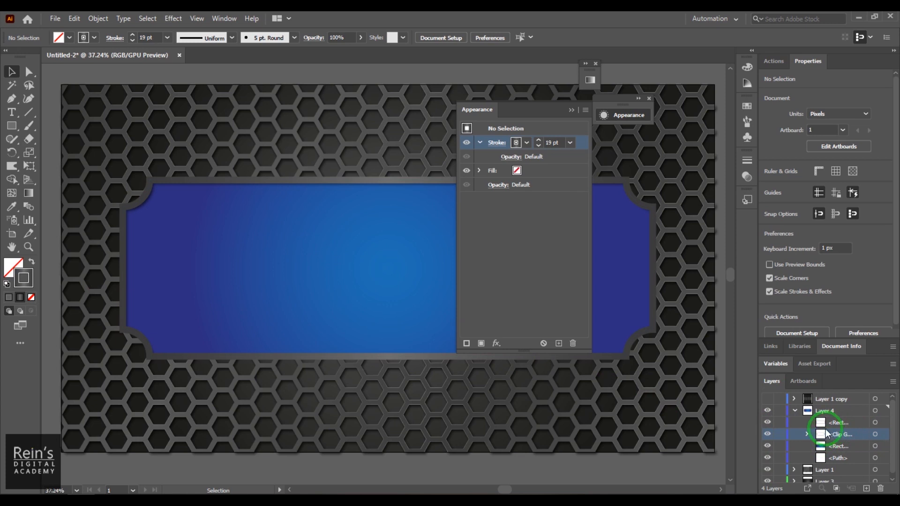
left_click(836, 446)
left_click(806, 435)
left_click(846, 449)
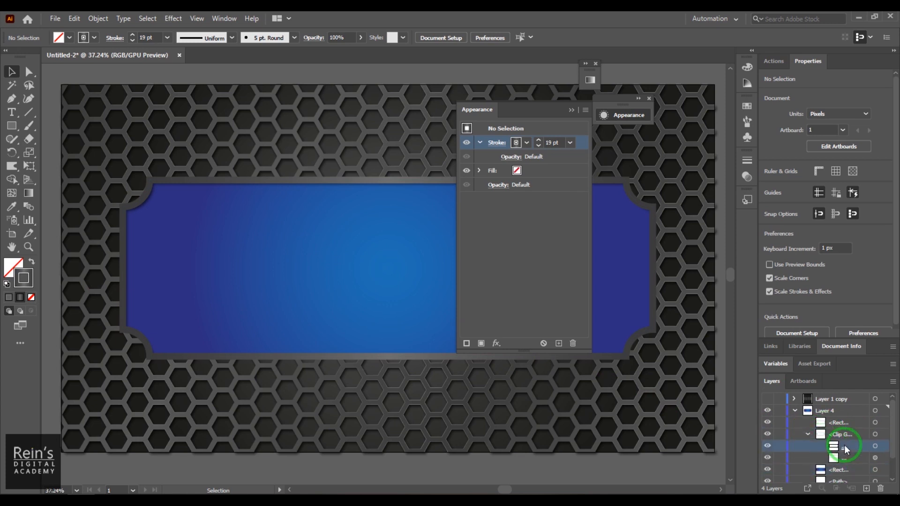
left_click(843, 459)
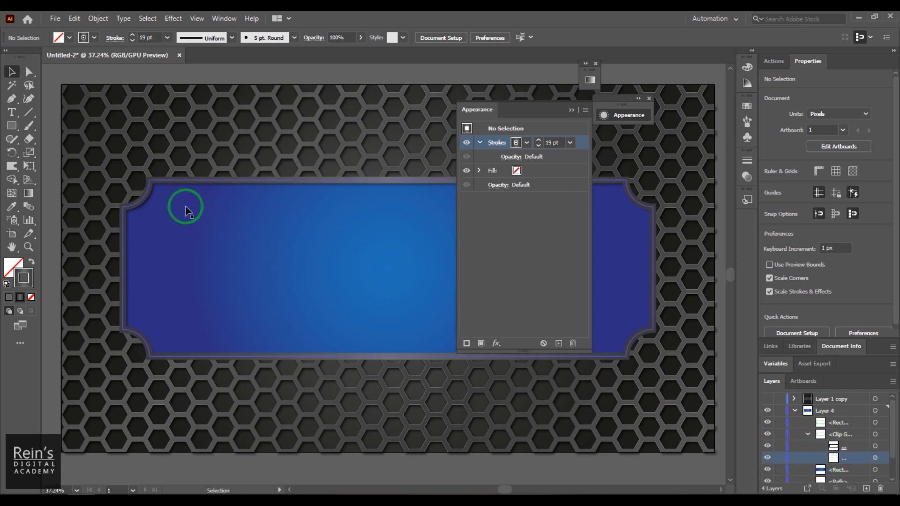
Try moving the clip group's blue band down, then undo and deselect everything
left_click(169, 188)
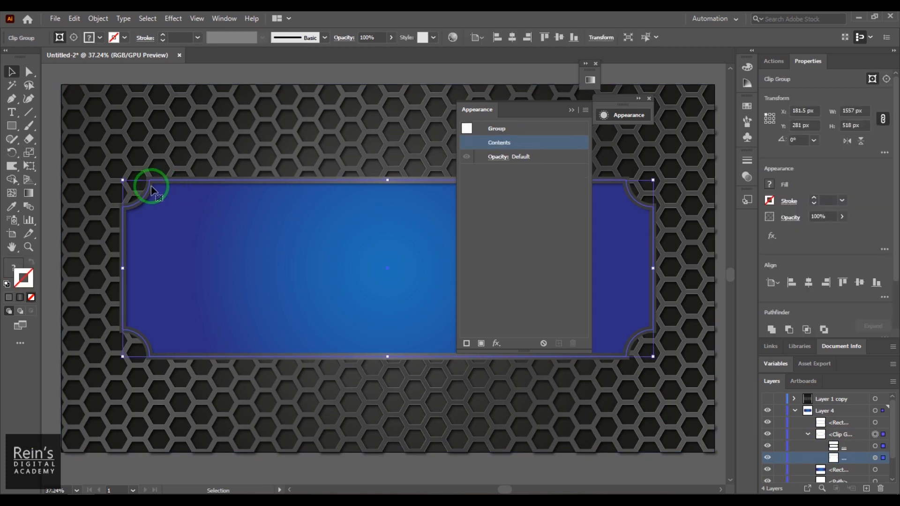
left_click_drag(151, 190, 145, 267)
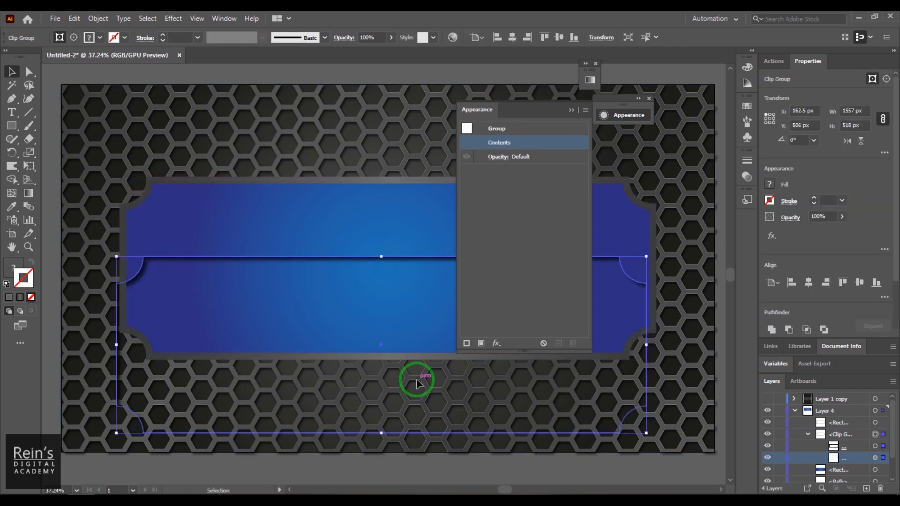
key("a")
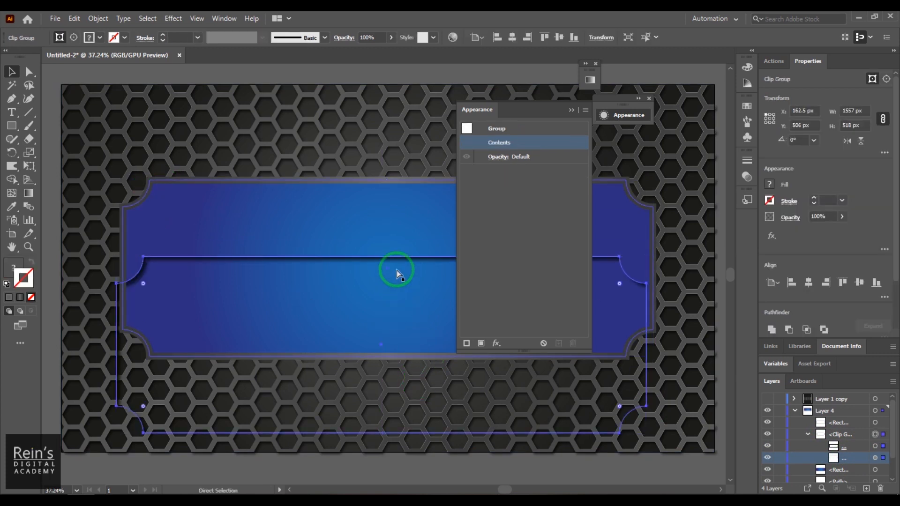
key("ctrl+z")
key("v")
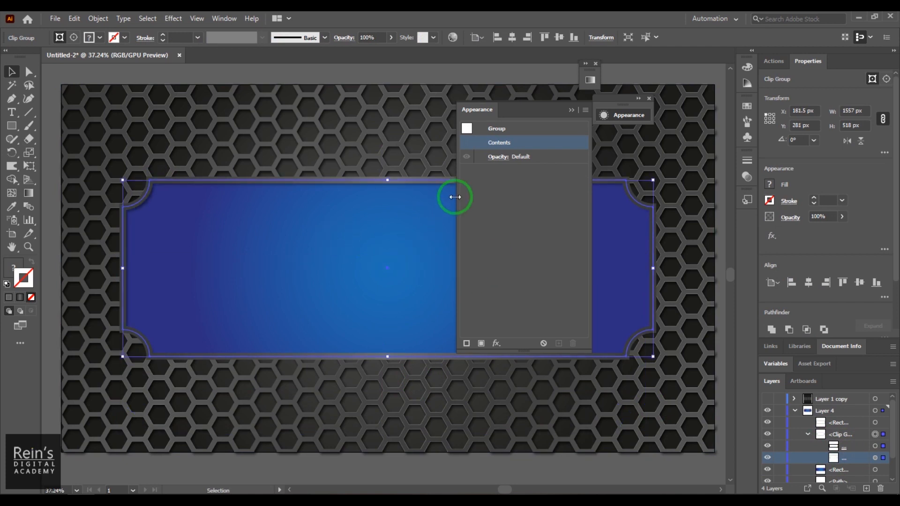
left_click(528, 240)
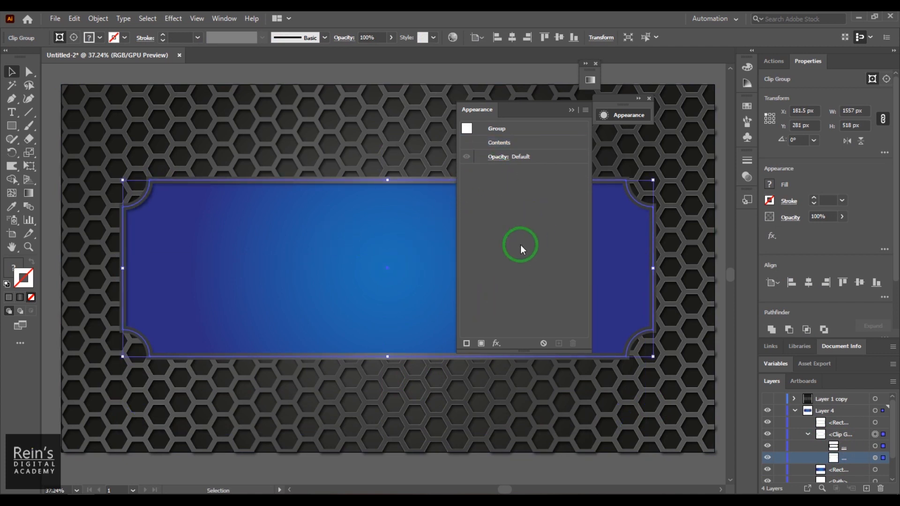
key("ctrl+shift+a")
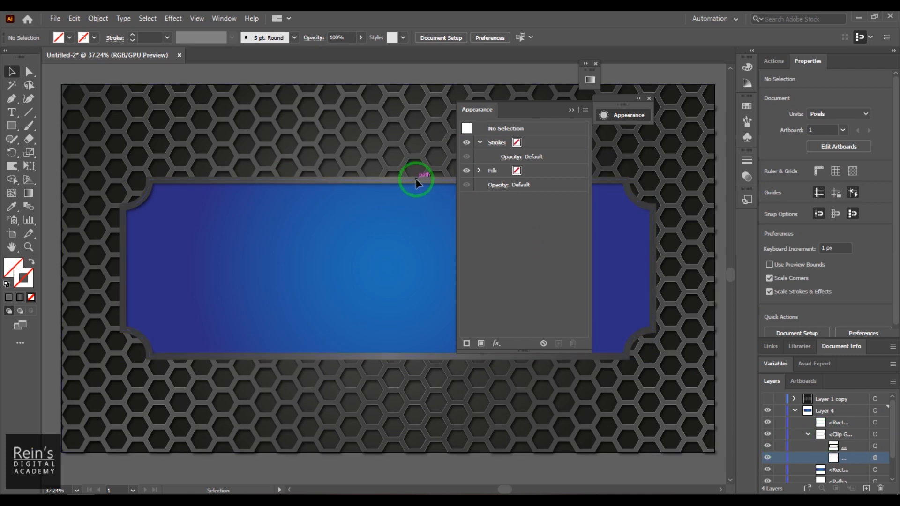
Select the frame rectangle and bring up the Appearance panel's effects list
left_click(655, 225)
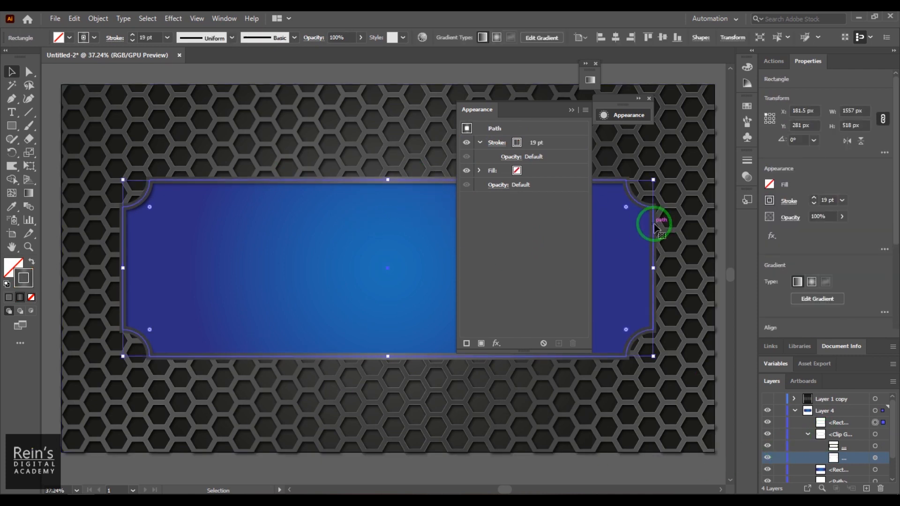
left_click(497, 345)
mouse_move(572, 170)
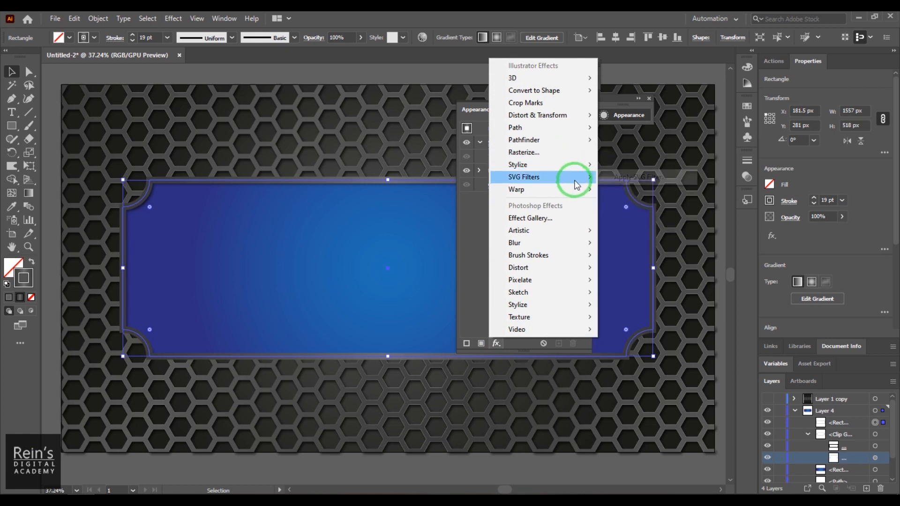
Duplicate the frame's 19 pt stroke in Appearance and raise the top copy to 21 pt
mouse_move(571, 146)
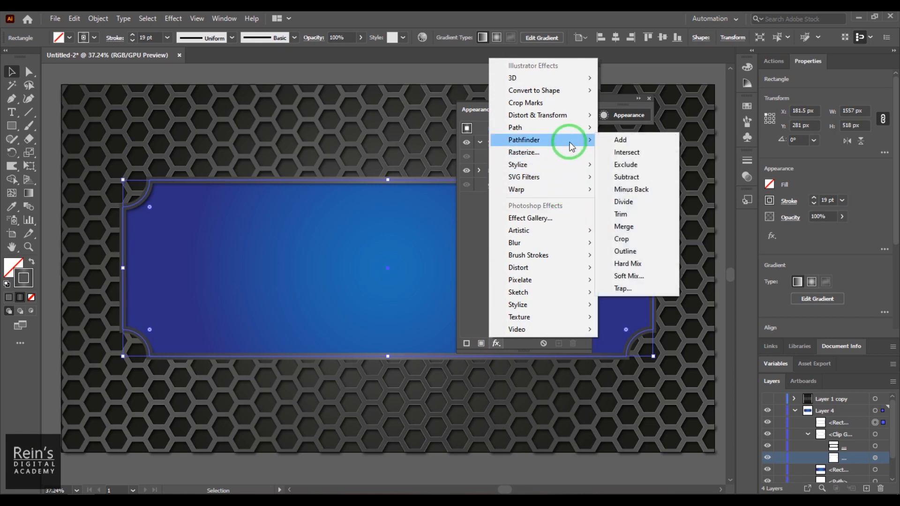
mouse_move(572, 129)
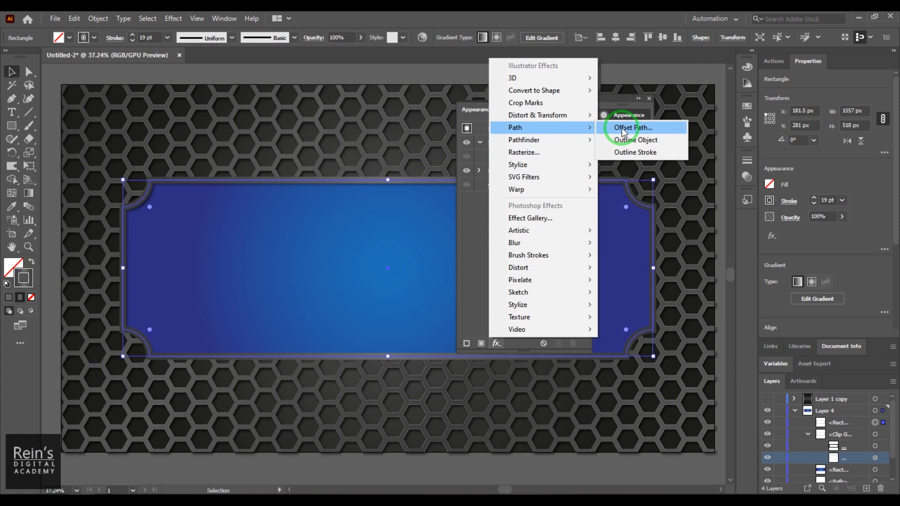
left_click(470, 109)
left_click(621, 118)
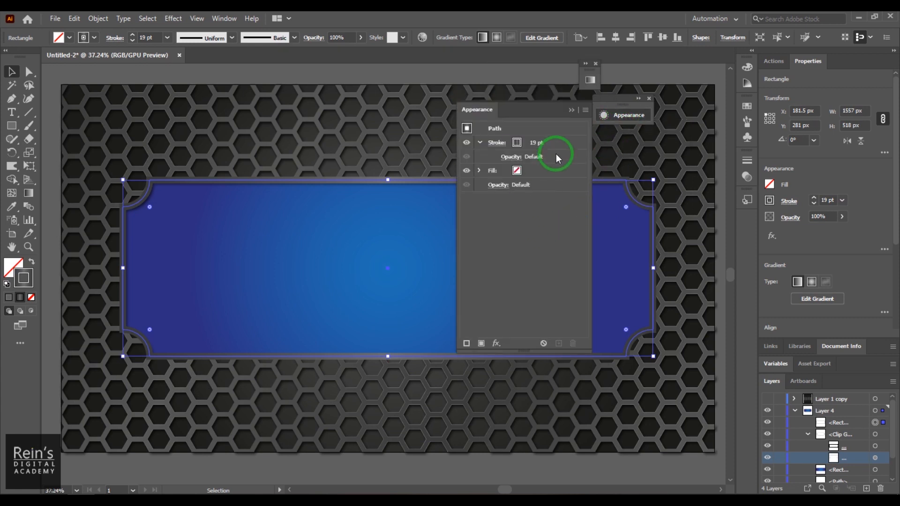
left_click(561, 144)
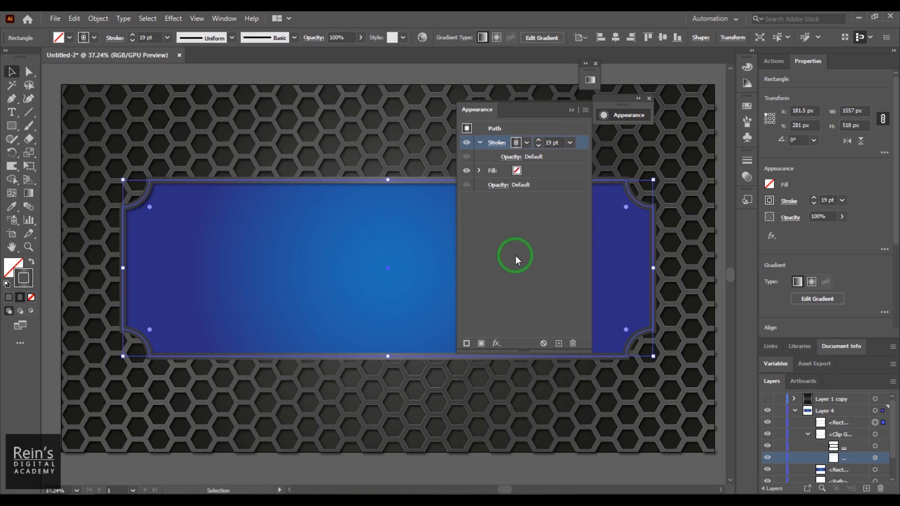
left_click(558, 343)
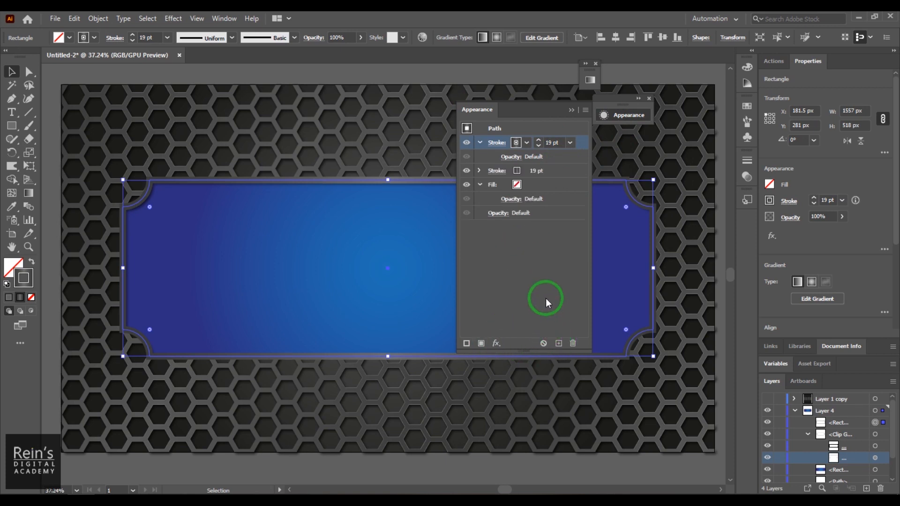
left_click(549, 142)
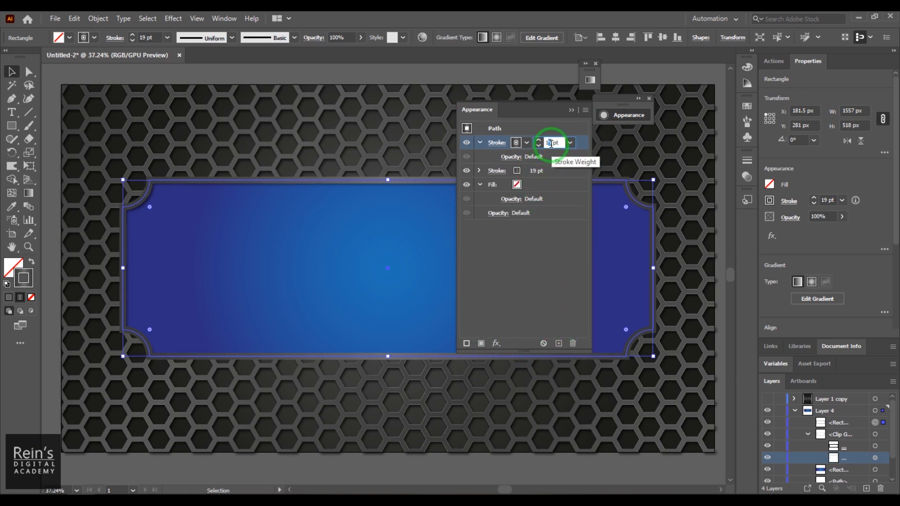
key("Up")
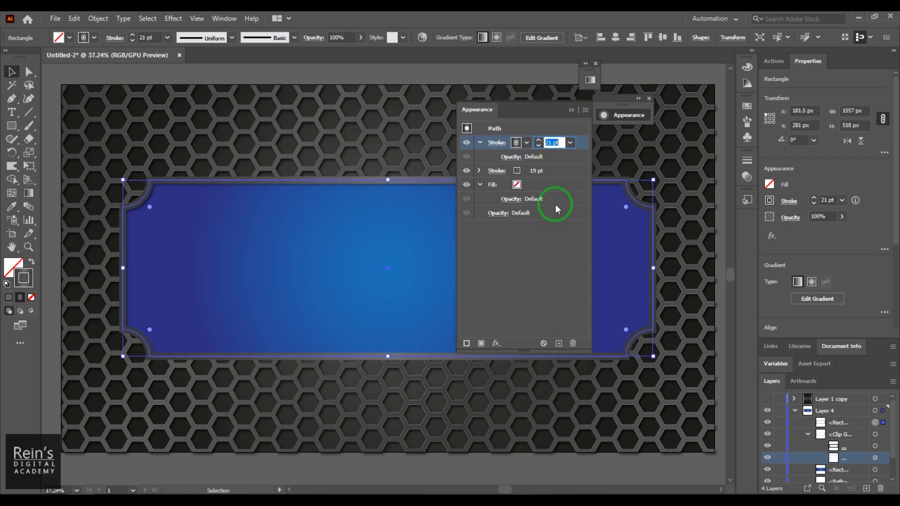
left_click(526, 142)
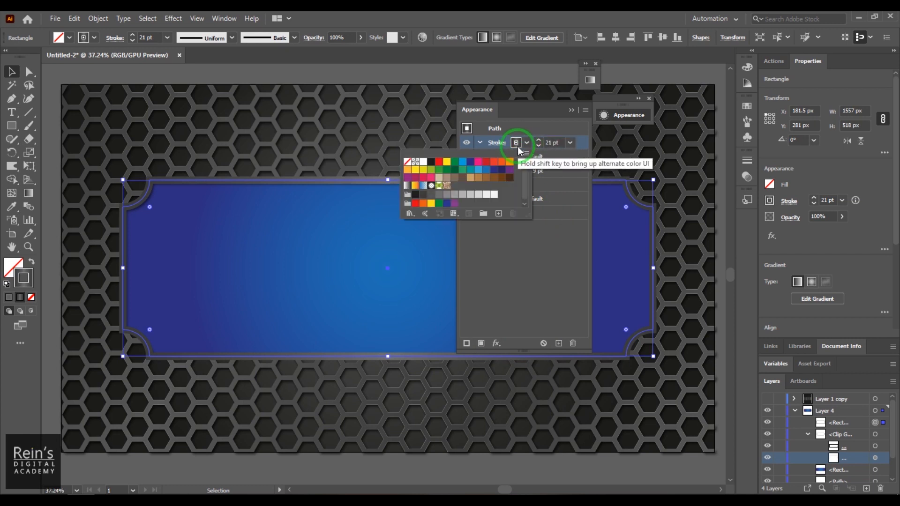
left_click(517, 147)
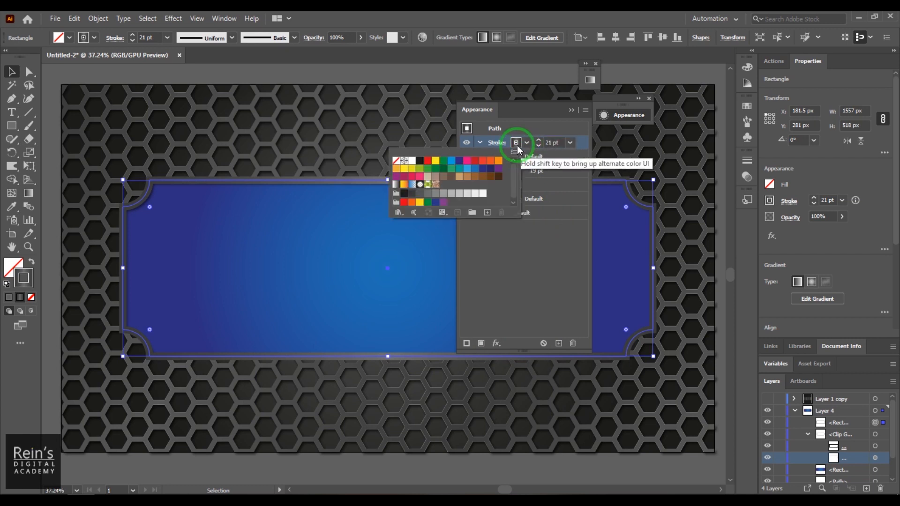
left_click(570, 286)
Move the stroke gradient's middle stop to about 27%, add one near 73%, and reposition a stop to 58%
left_click(181, 23)
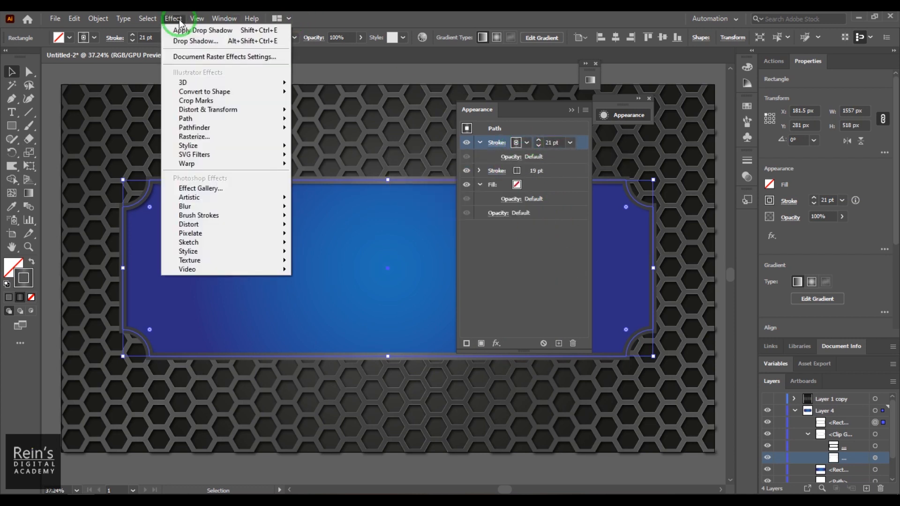
mouse_move(197, 18)
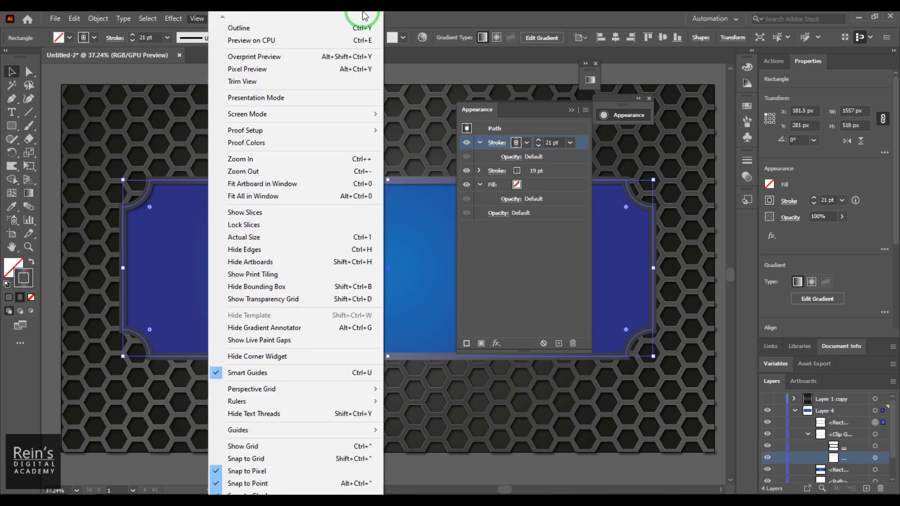
mouse_move(225, 21)
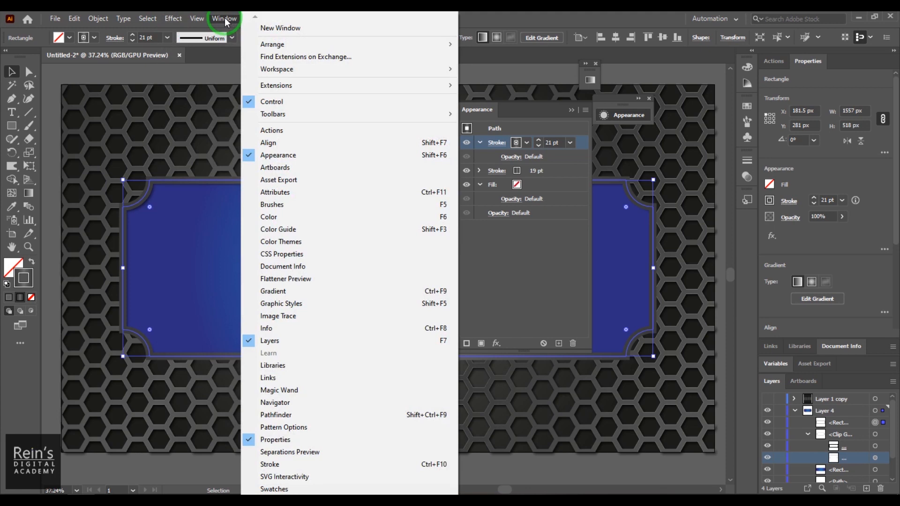
left_click(324, 291)
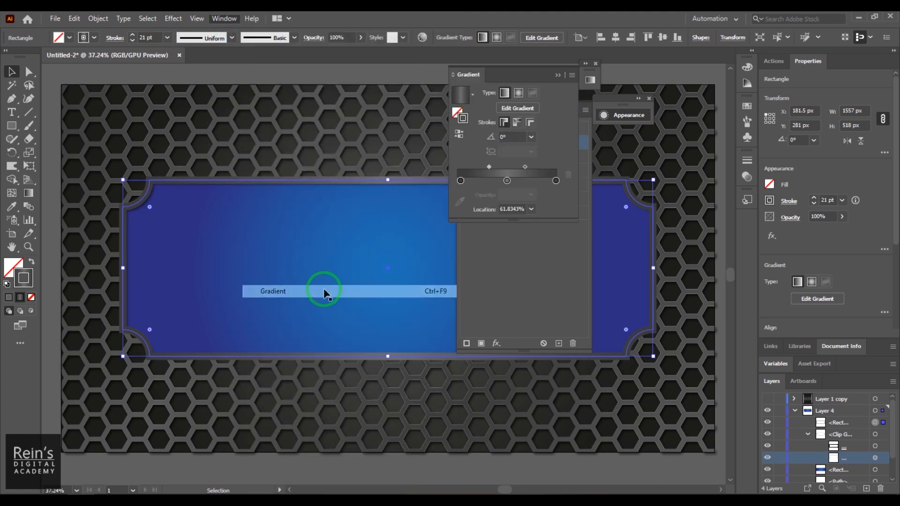
left_click_drag(507, 180, 485, 181)
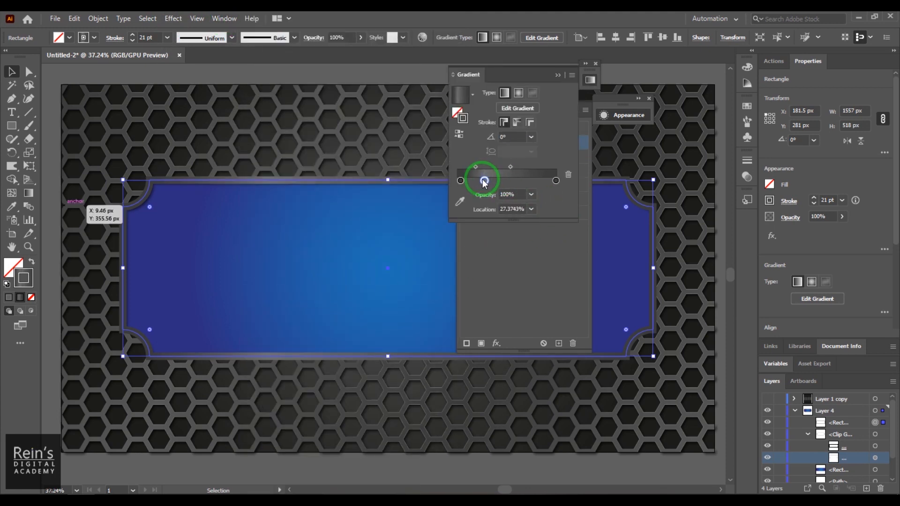
left_click(529, 181)
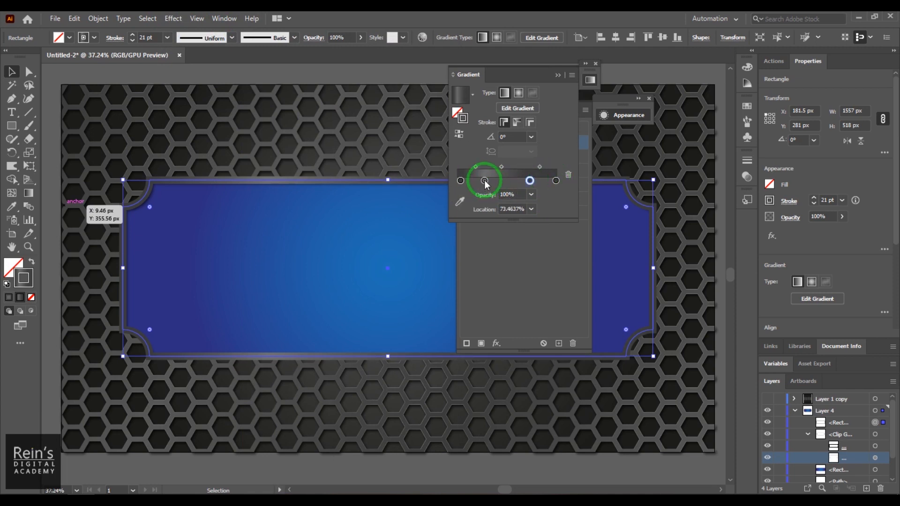
key("super")
key("super")
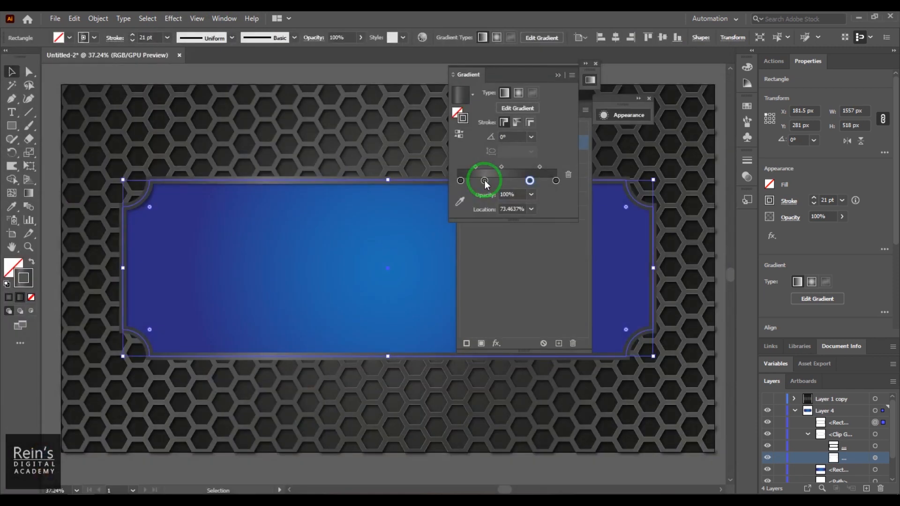
left_click_drag(485, 184, 516, 187)
left_click(557, 75)
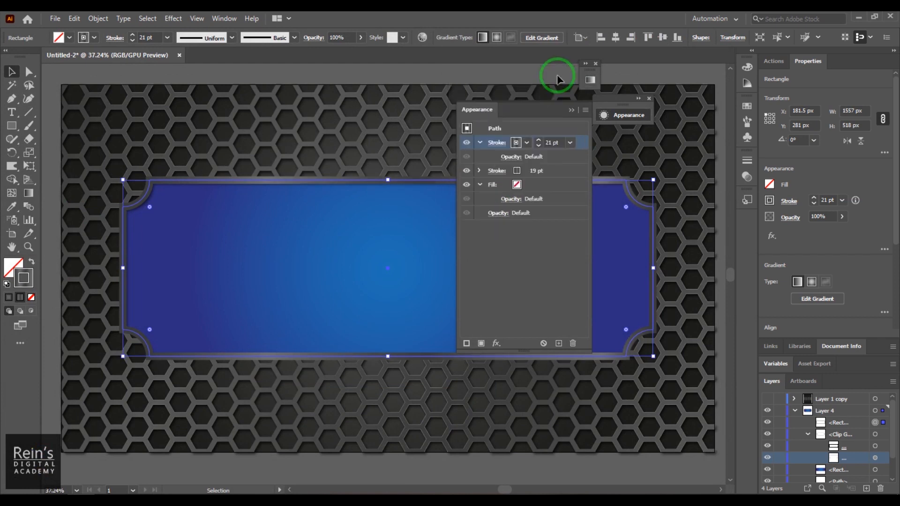
Move the frame's 21 pt stroke below the 19 pt stroke in Appearance
left_click(480, 142)
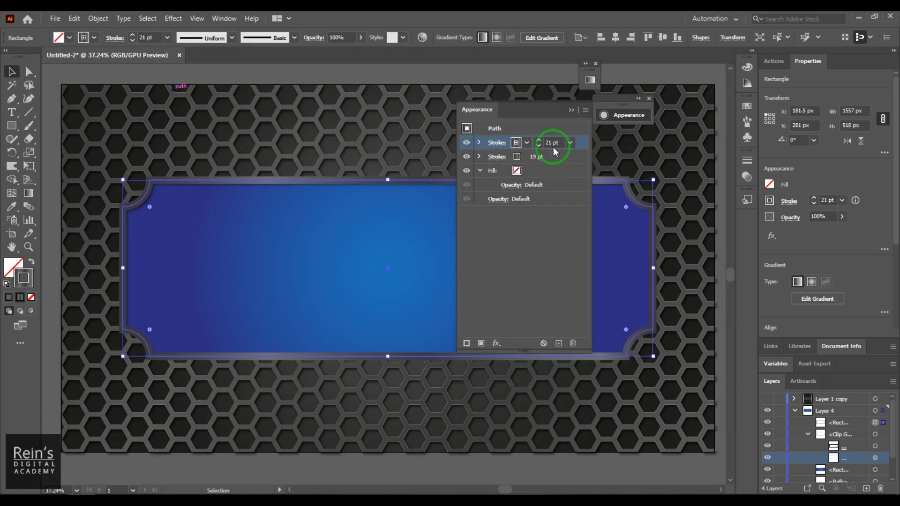
left_click(479, 157)
left_click(478, 157)
left_click(555, 158)
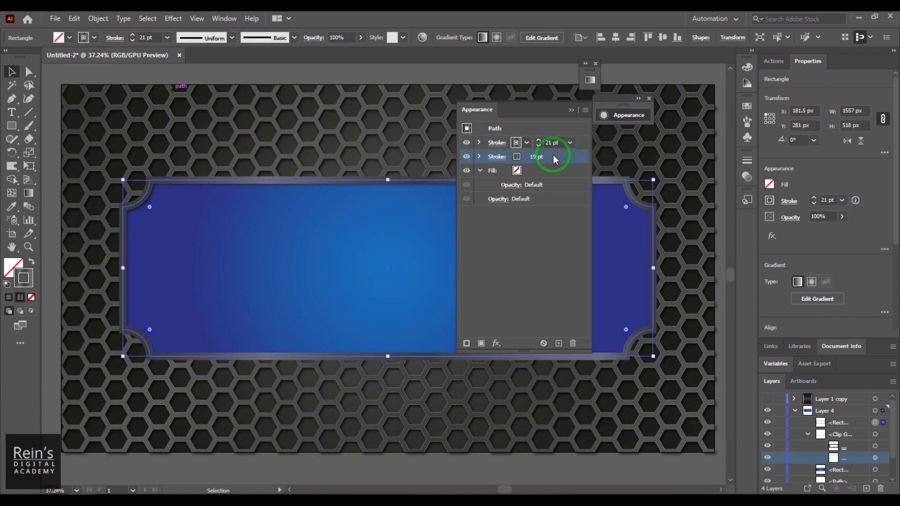
left_click(483, 142)
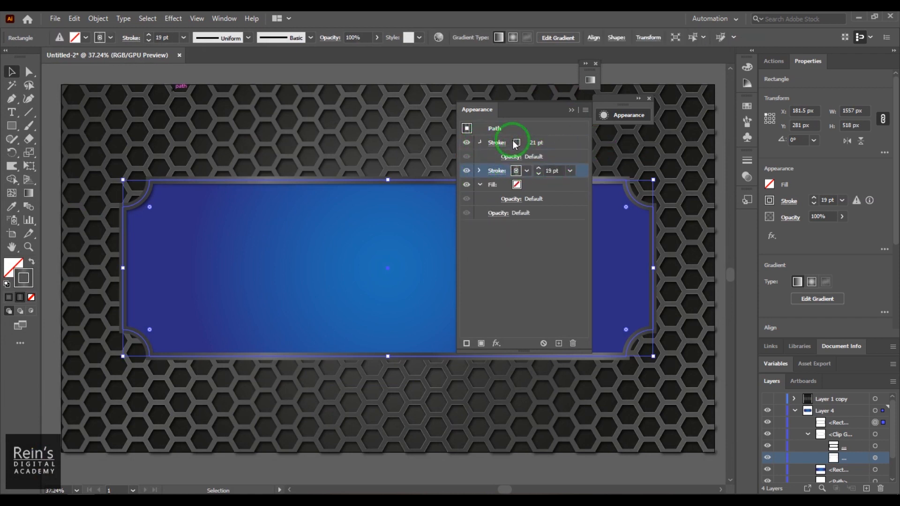
left_click_drag(577, 148, 580, 168)
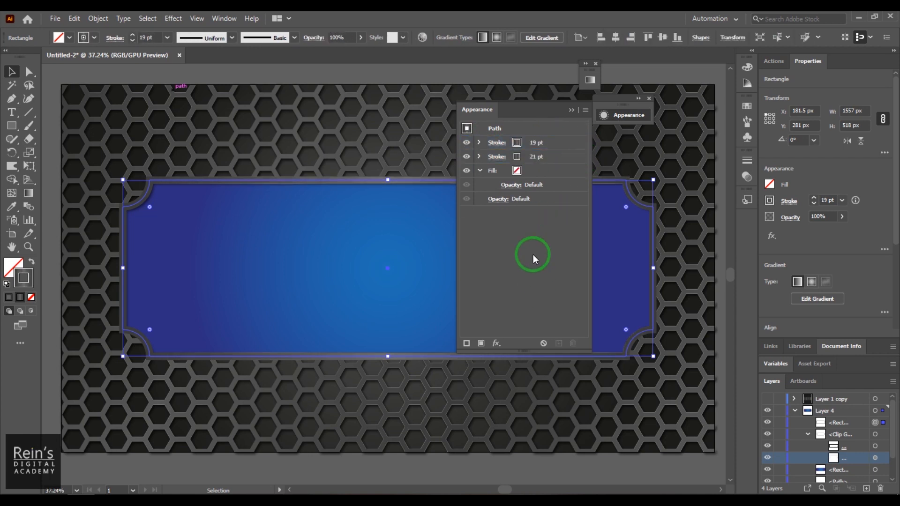
Set the lower stroke to 20 pt and the top to 8 pt, then lock background and frame
left_click(479, 157)
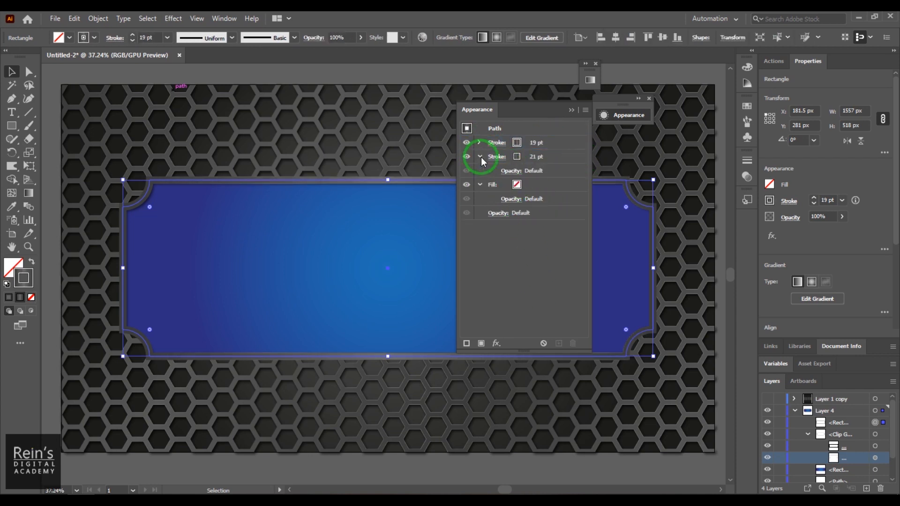
left_click(535, 157)
double_click(549, 157)
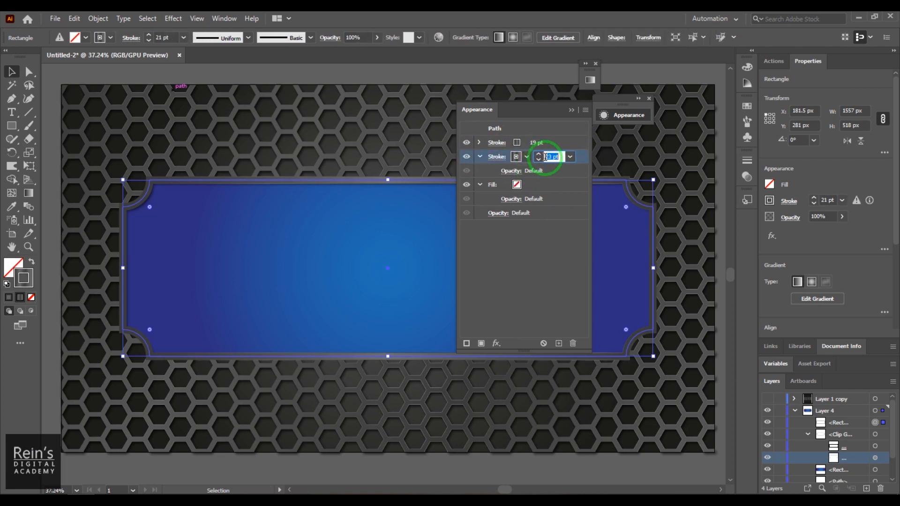
key("Up")
key("Up")
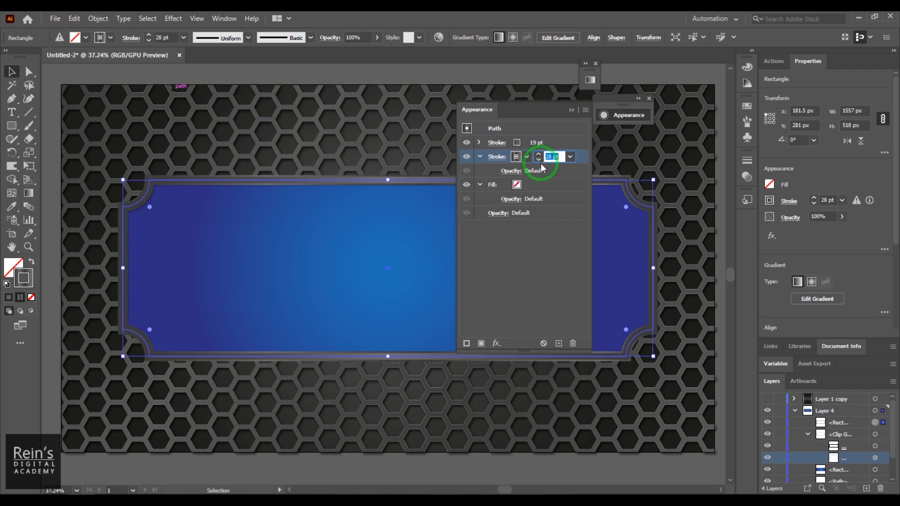
key("Down")
key("Down")
key("Down")
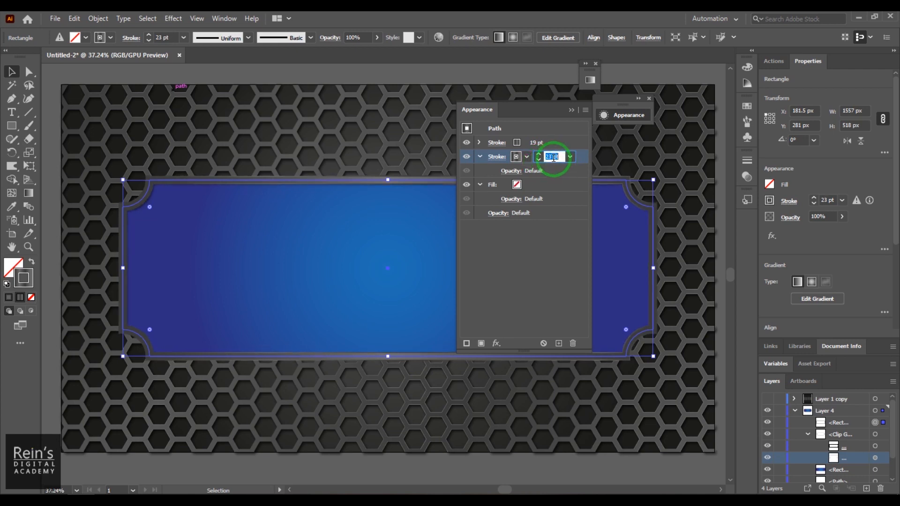
left_click(546, 143)
double_click(546, 143)
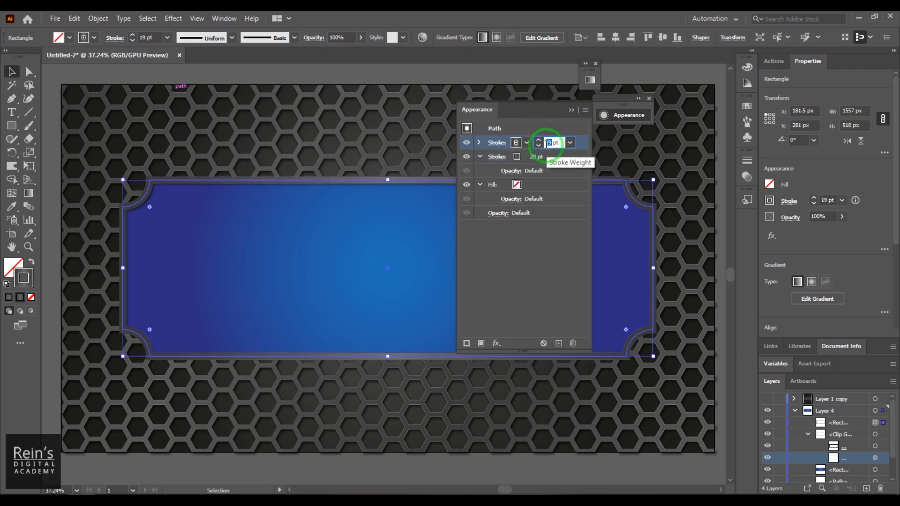
type("9")
key("Return")
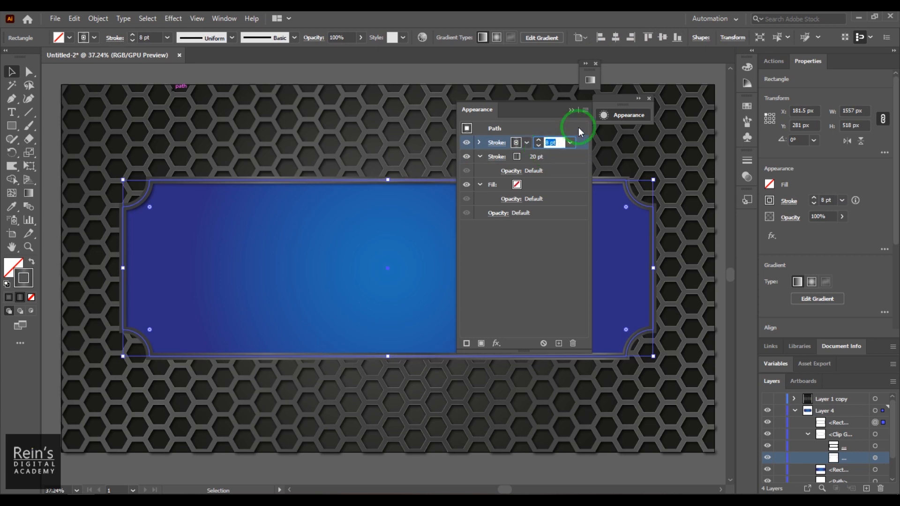
left_click(571, 110)
left_click(651, 74)
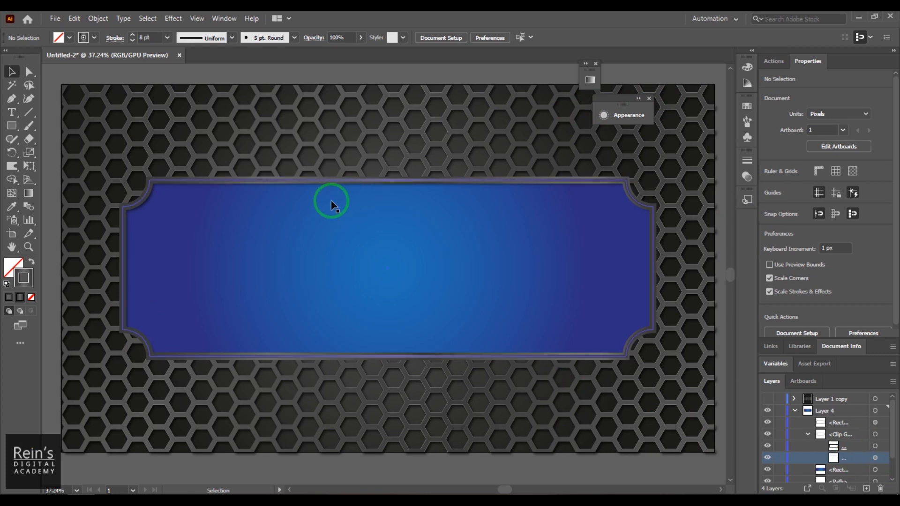
left_click_drag(100, 156, 288, 282)
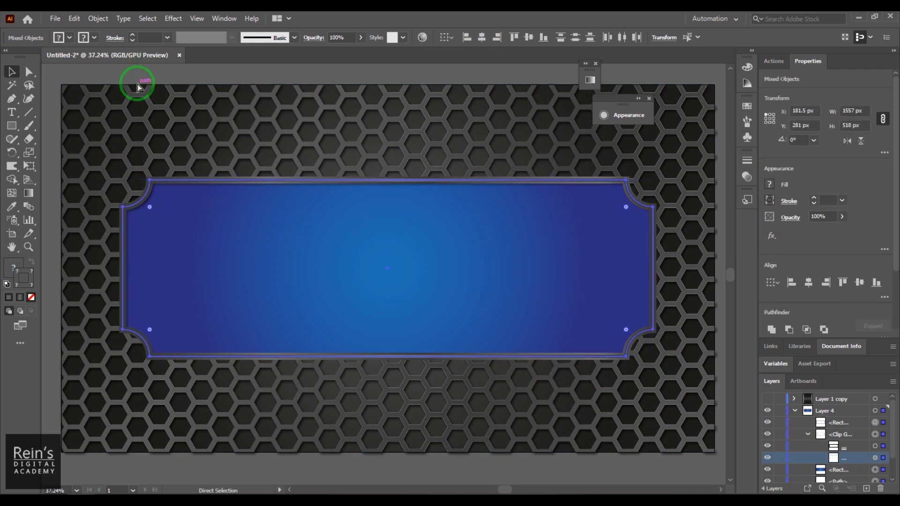
key("ctrl+2")
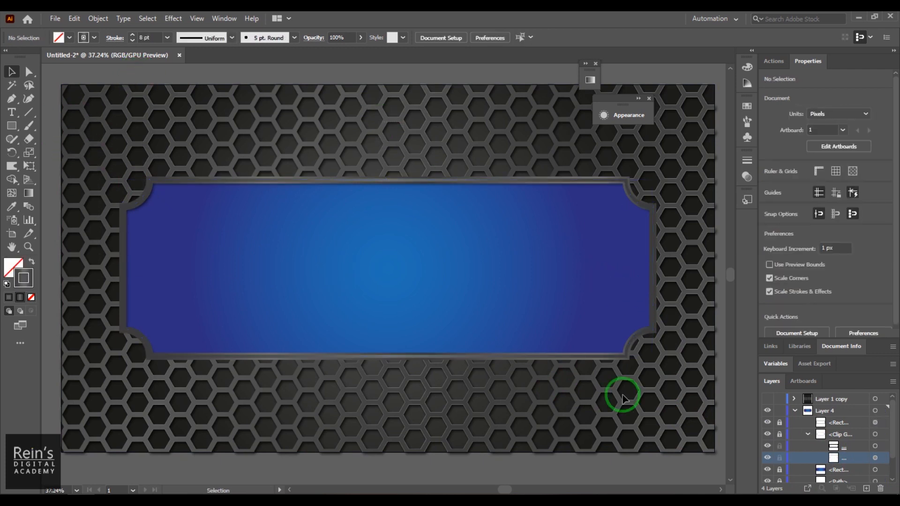
left_click(12, 112)
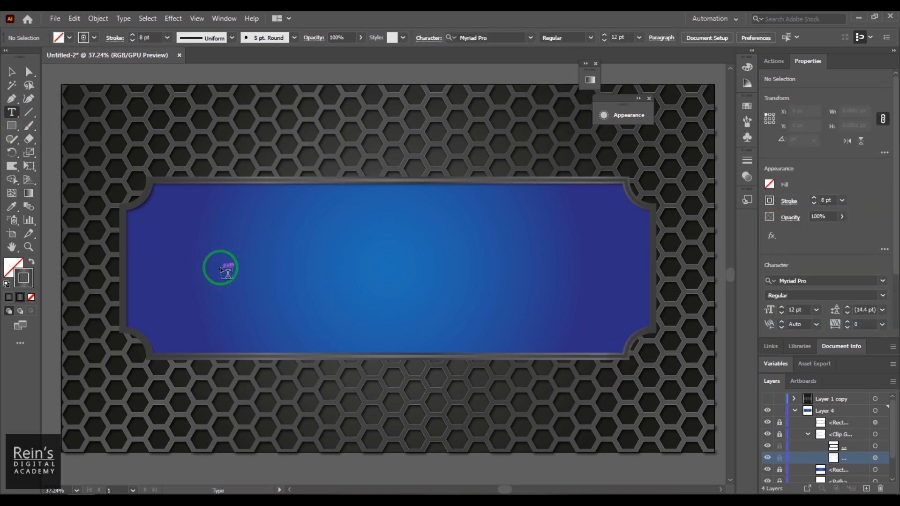
left_click(192, 253)
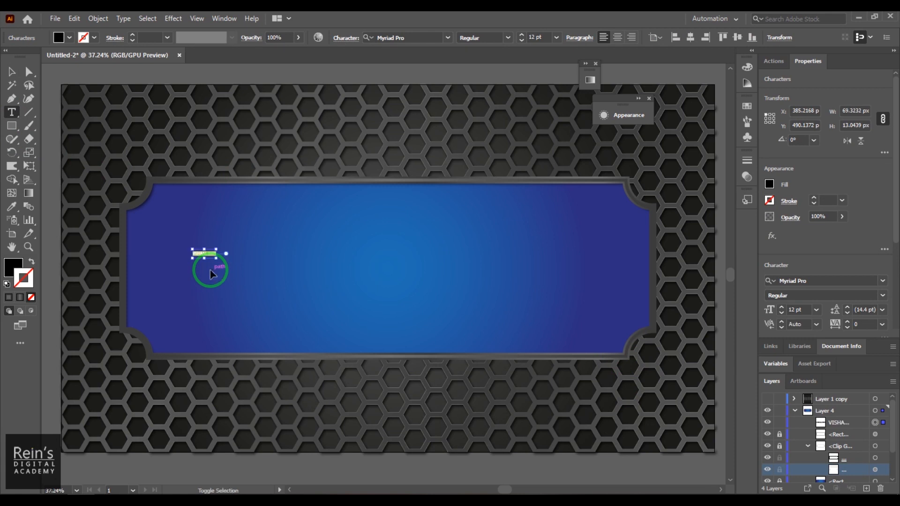
key("ctrl+shift+period")
key("ctrl+shift+period")
key("ctrl+shift+period")
key("ctrl+shift+period")
key("ctrl+shift+period")
key("ctrl+shift+period")
key("ctrl+shift+period")
key("ctrl+shift+period")
key("ctrl+shift+period")
key("ctrl+shift+period")
key("ctrl+shift+period")
key("ctrl+shift+period")
key("ctrl+shift+period")
key("ctrl+shift+period")
key("ctrl+shift+period")
key("ctrl+shift+period")
key("ctrl+shift+period")
key("ctrl+shift+period")
key("ctrl+shift+period")
key("ctrl+shift+period")
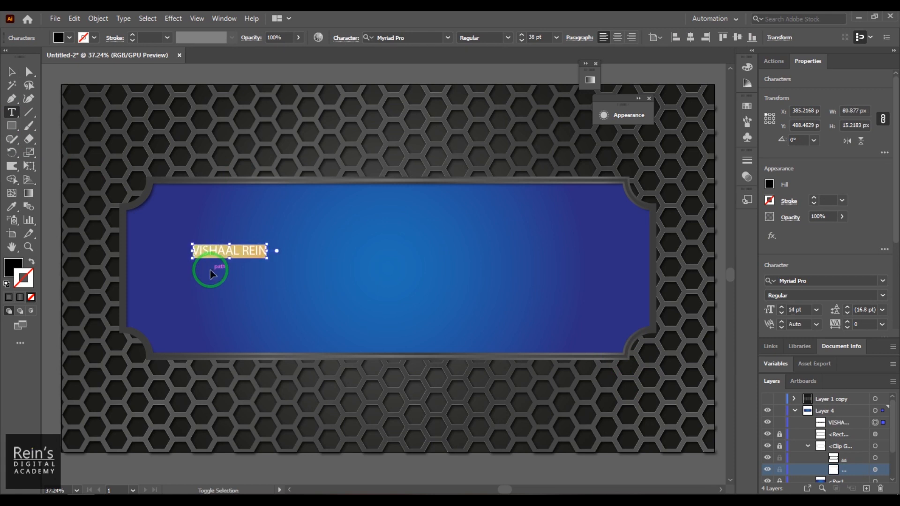
key("ctrl+shift+period")
key("ctrl+shift+period")
key("ctrl+shift+period")
key("ctrl+shift+period")
key("ctrl+shift+period")
key("ctrl+shift+period")
key("ctrl+shift+period")
key("ctrl+shift+period")
key("ctrl+shift+period")
key("ctrl+shift+period")
key("ctrl+shift+period")
key("ctrl+shift+period")
key("ctrl+shift+period")
key("ctrl+shift+period")
key("ctrl+shift+period")
key("ctrl+shift+period")
key("ctrl+shift+period")
key("ctrl+shift+period")
key("ctrl+shift+period")
key("ctrl+shift+period")
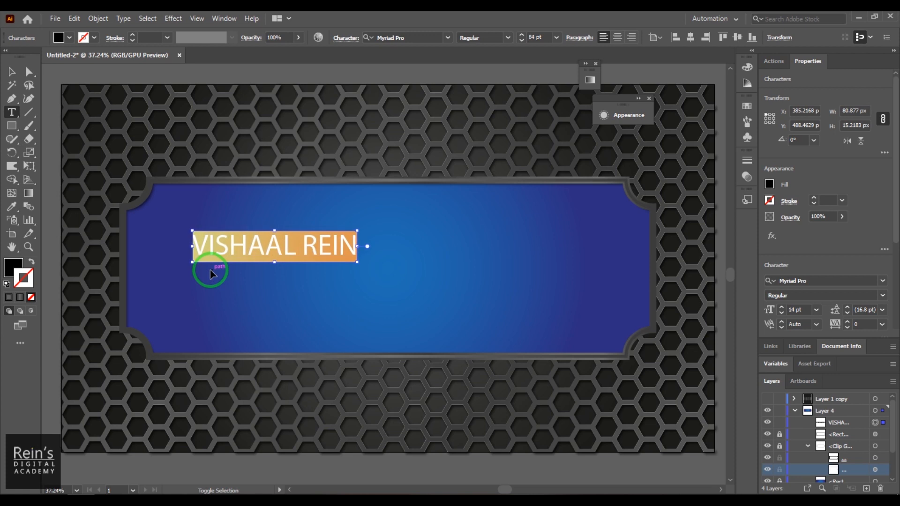
key("ctrl+shift+period")
key("ctrl+shift+period")
key("ctrl+shift+period")
key("ctrl+shift+period")
key("ctrl+shift+period")
key("ctrl+shift+period")
key("ctrl+shift+period")
key("ctrl+shift+period")
key("ctrl+shift+period")
key("ctrl+shift+period")
key("ctrl+shift+period")
key("ctrl+shift+period")
key("ctrl+shift+period")
key("ctrl+shift+period")
key("ctrl+shift+period")
key("ctrl+shift+period")
key("ctrl+shift+period")
key("ctrl+shift+period")
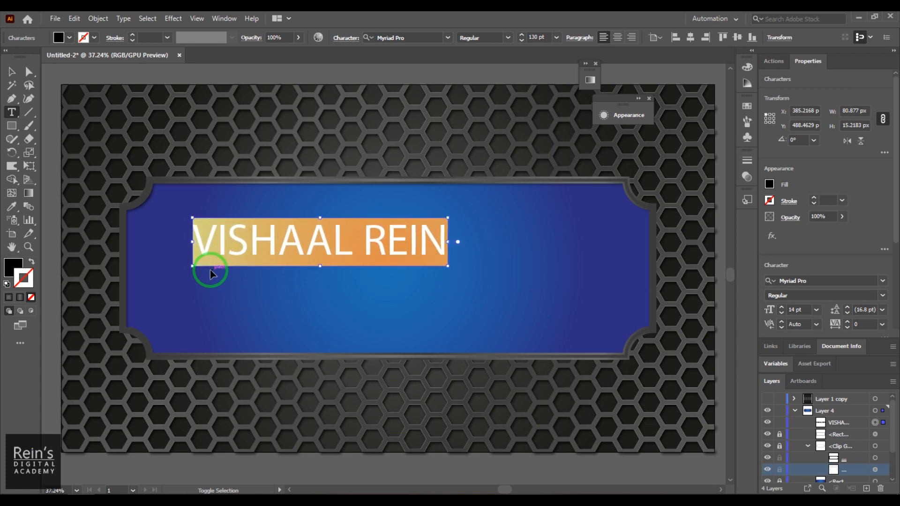
left_click(324, 253)
key("BackSpace")
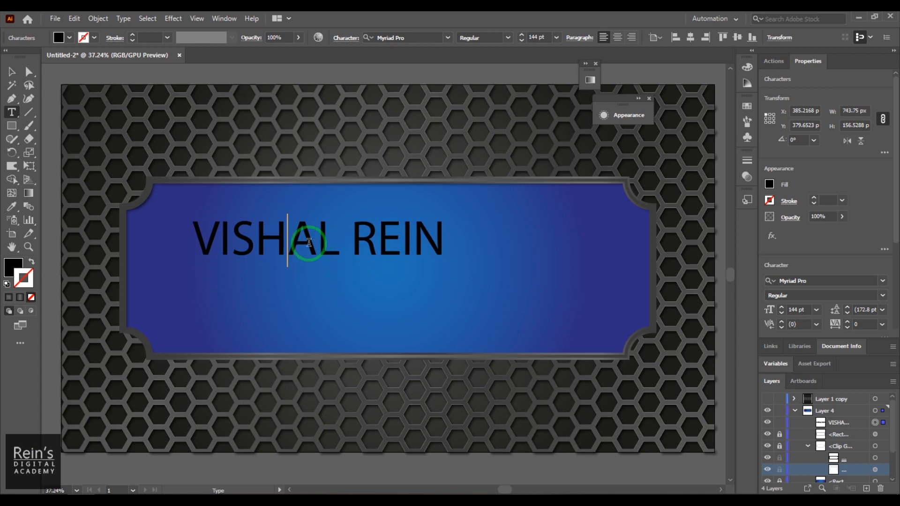
left_click_drag(191, 238, 484, 265)
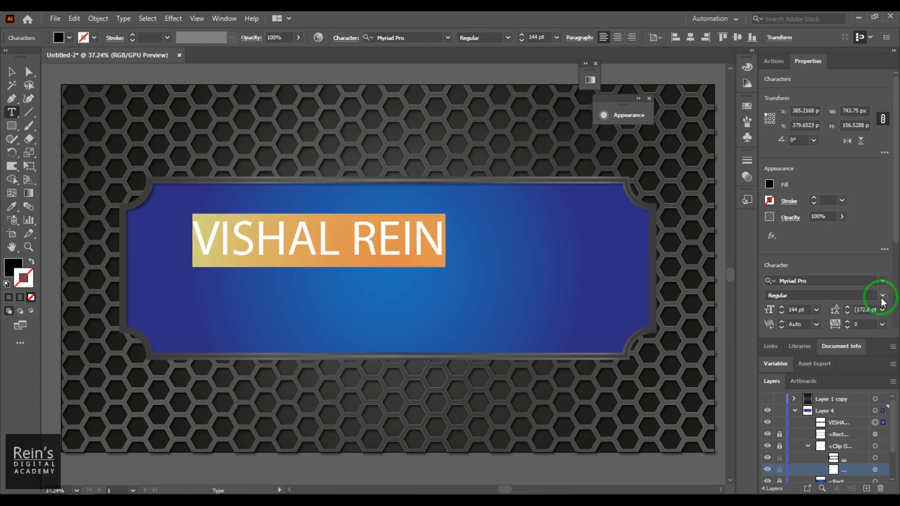
Apply the Chrone Regular font to the title and nudge it up and left
left_click(882, 282)
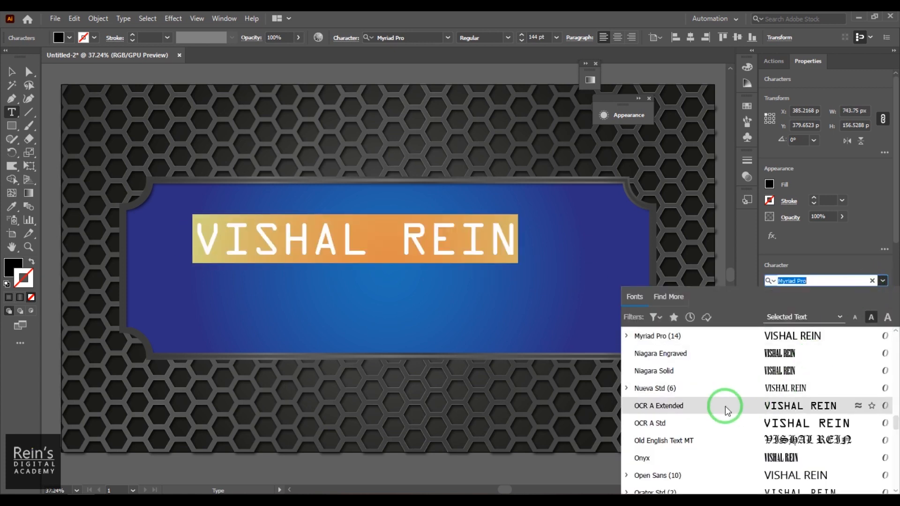
scroll(767, 397, "down", 2)
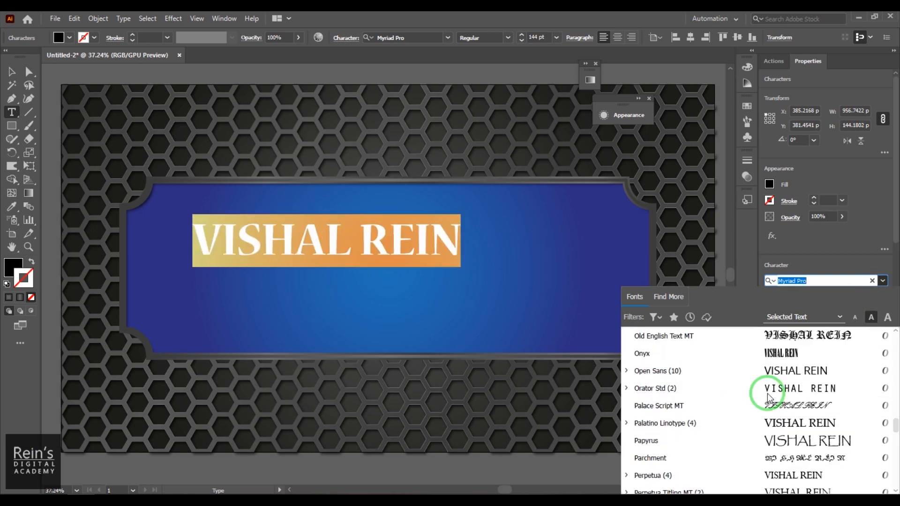
scroll(768, 398, "up", 10)
scroll(767, 397, "up", 10)
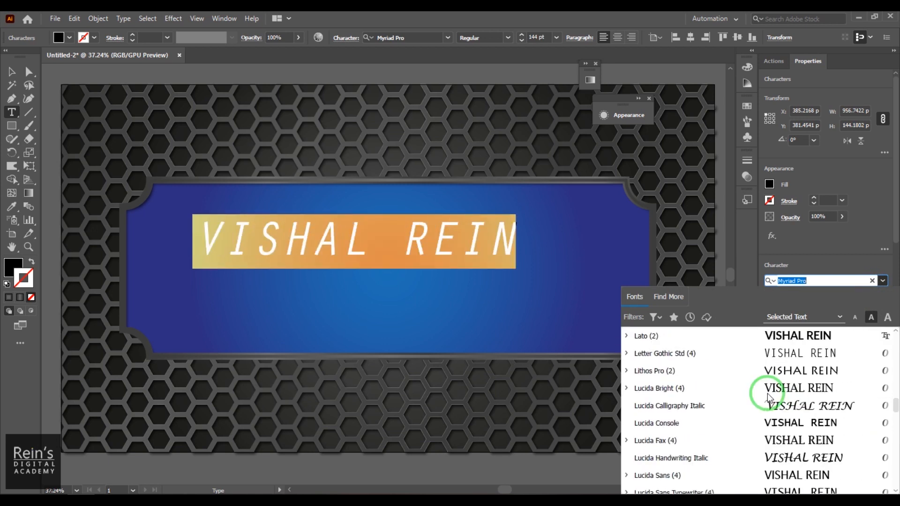
scroll(768, 398, "up", 10)
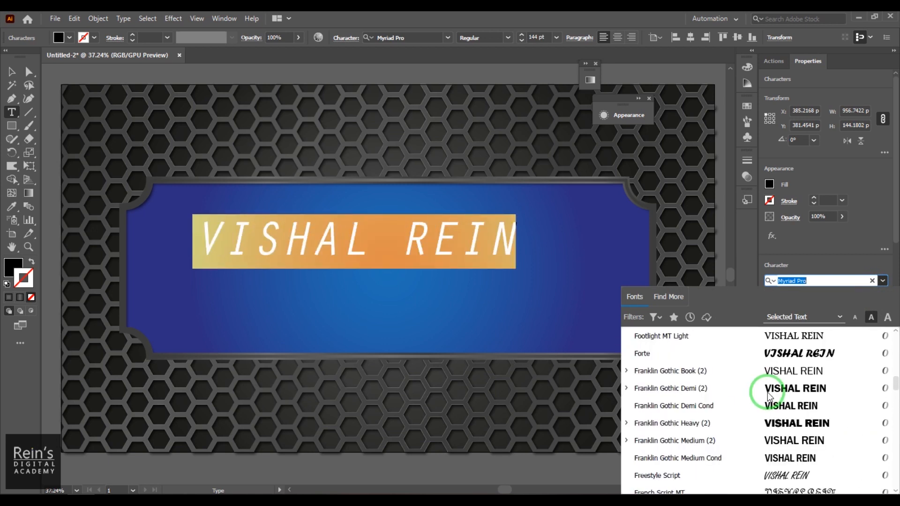
scroll(767, 398, "up", 3)
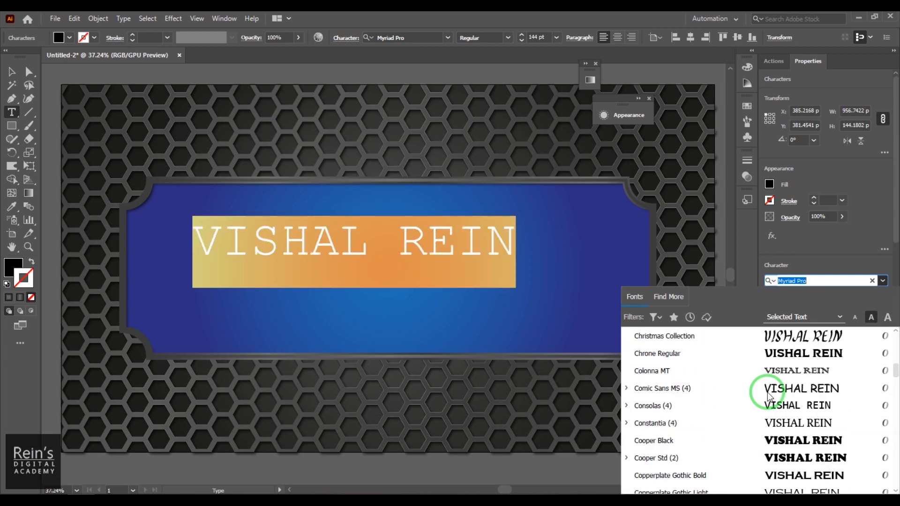
left_click(683, 359)
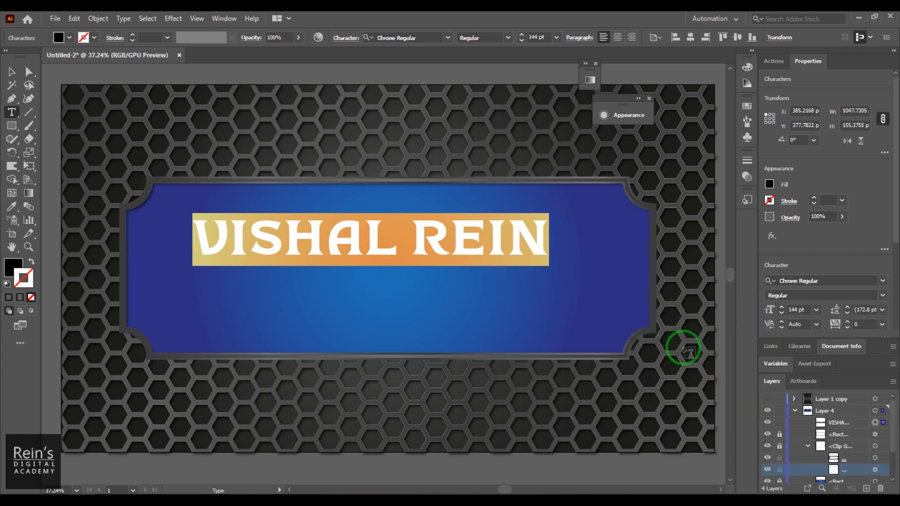
left_click(14, 78)
left_click_drag(219, 255, 185, 244)
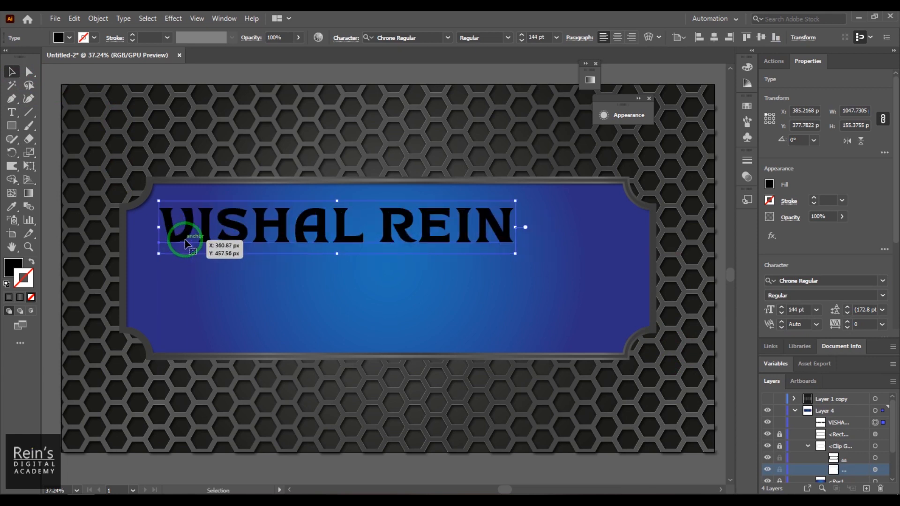
Scale the title to about 185.65 pt and align it horizontally and vertically centred
left_click_drag(515, 254, 604, 307)
left_click_drag(453, 252, 453, 275)
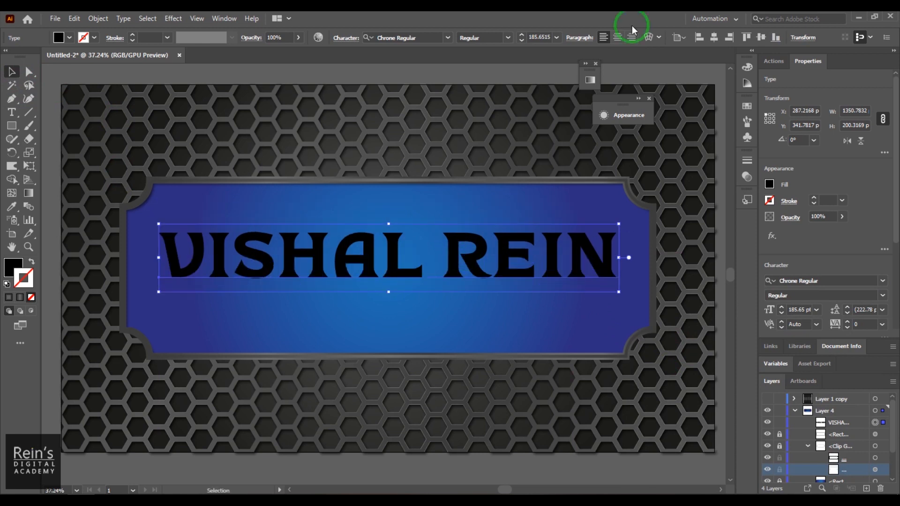
left_click(713, 38)
left_click(760, 39)
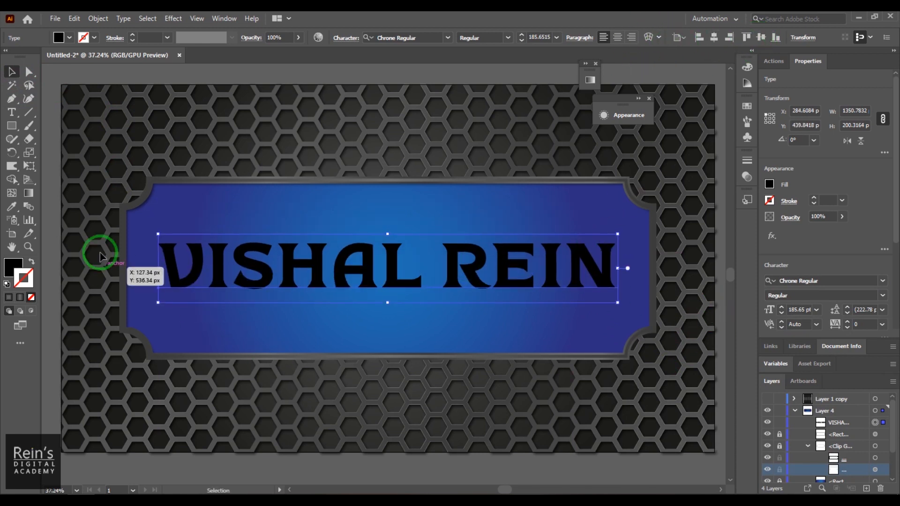
left_click(103, 70)
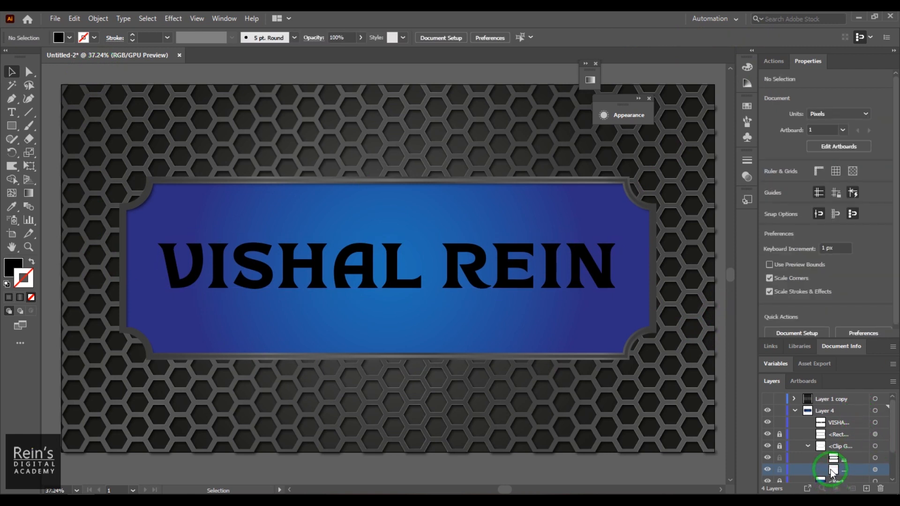
Set the title's fill to None and apply a grey linear gradient with the Gradient tool
left_click(617, 115)
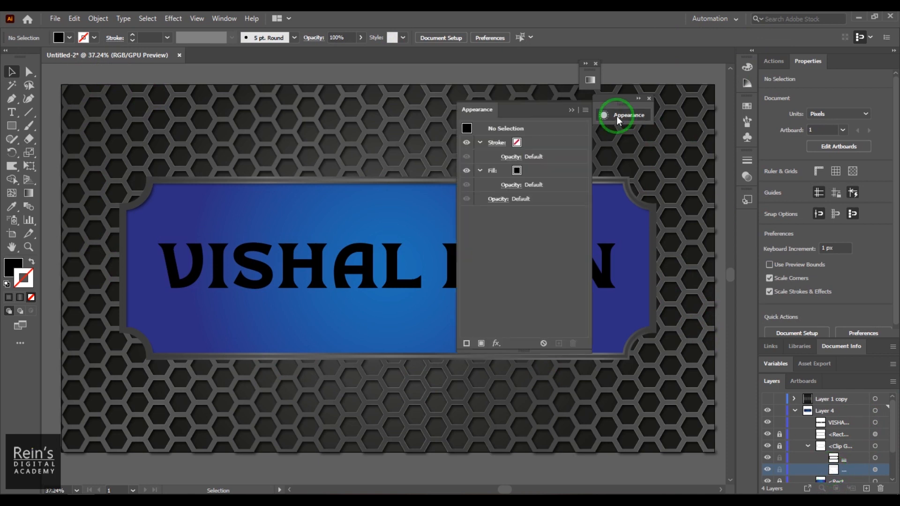
left_click(495, 171)
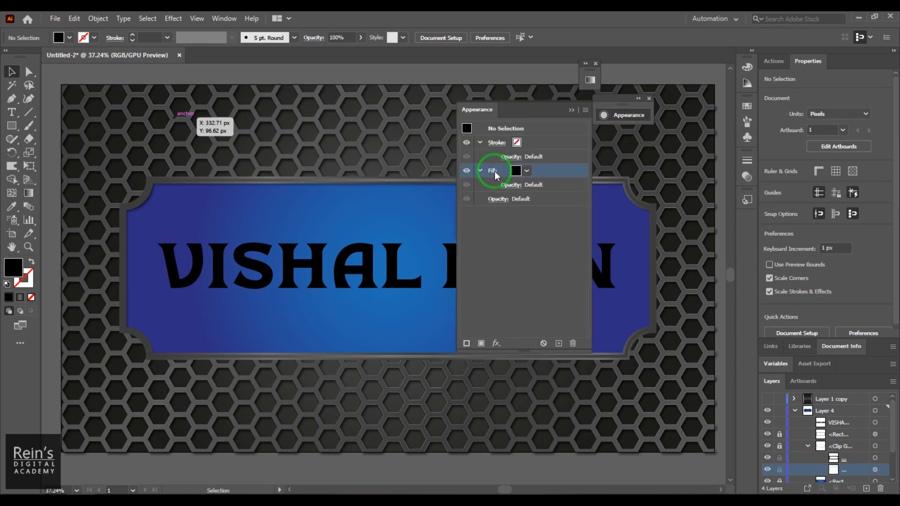
left_click(29, 193)
left_click(214, 267)
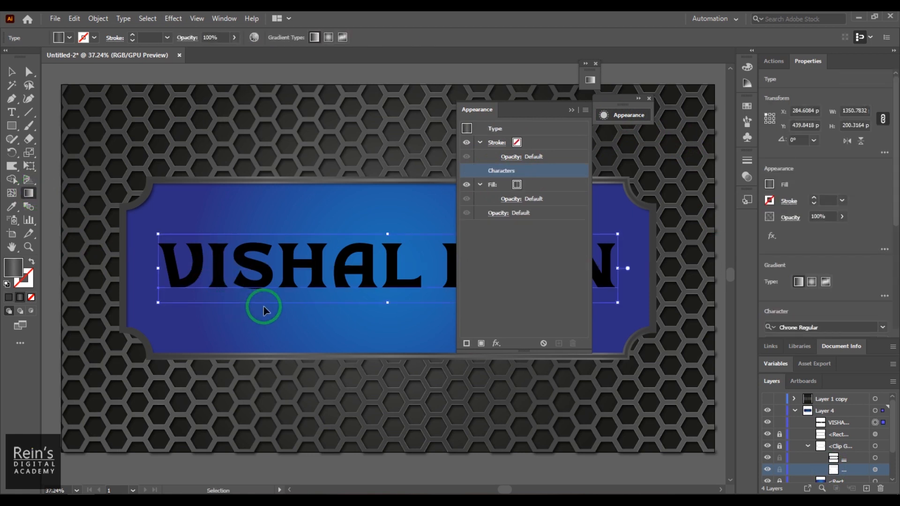
key("ctrl+shift+a")
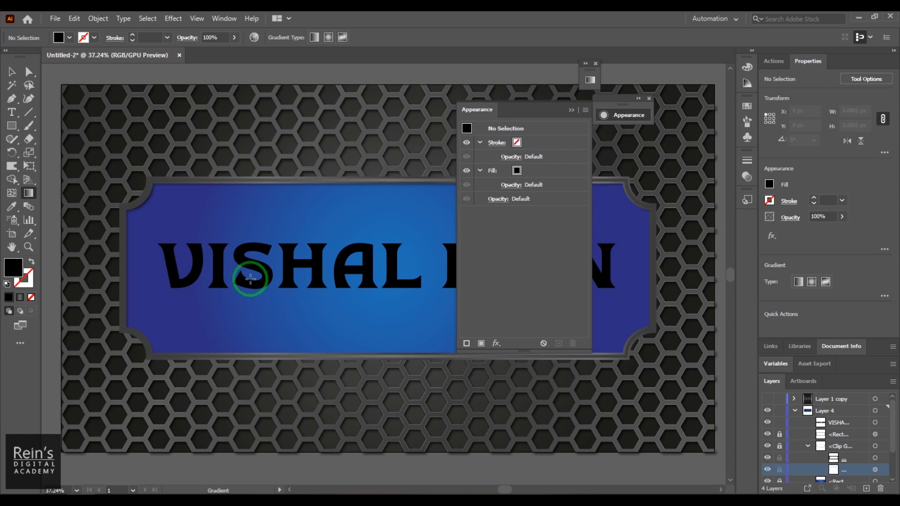
left_click(12, 72)
left_click(201, 263)
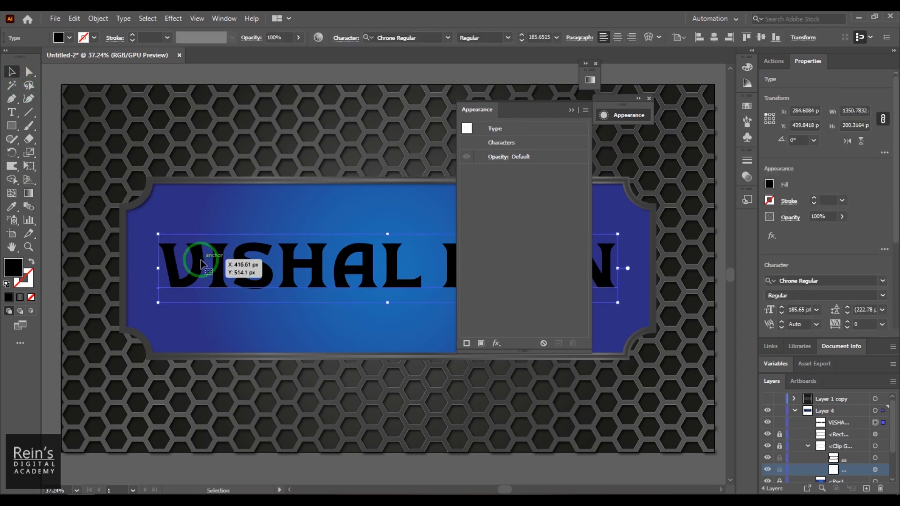
left_click(31, 297)
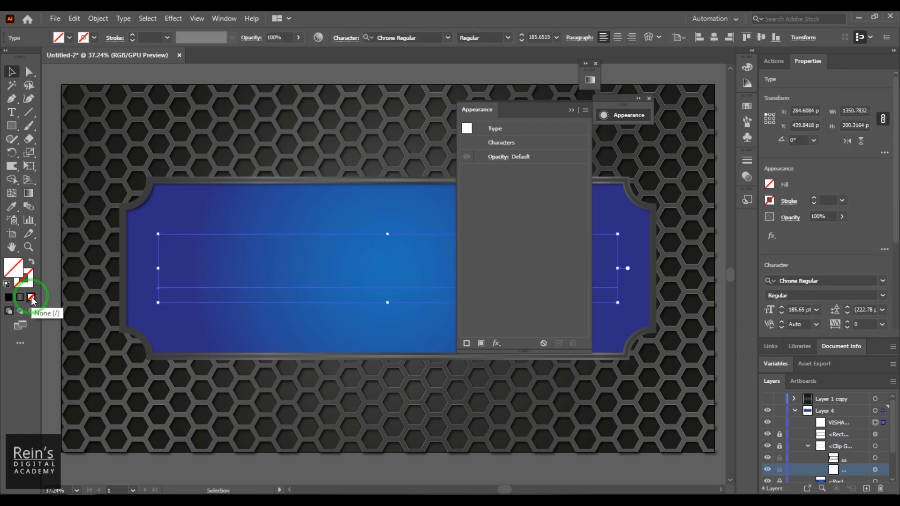
left_click(29, 193)
left_click(172, 267)
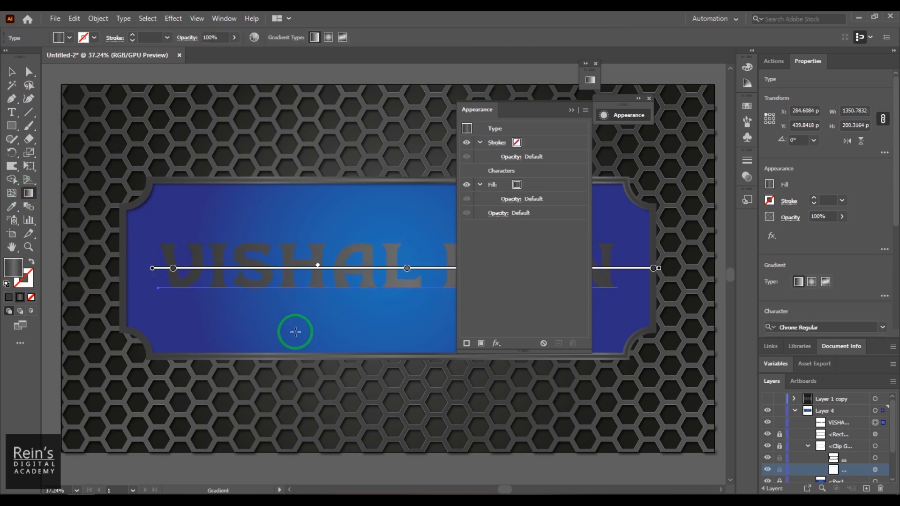
left_click(406, 282)
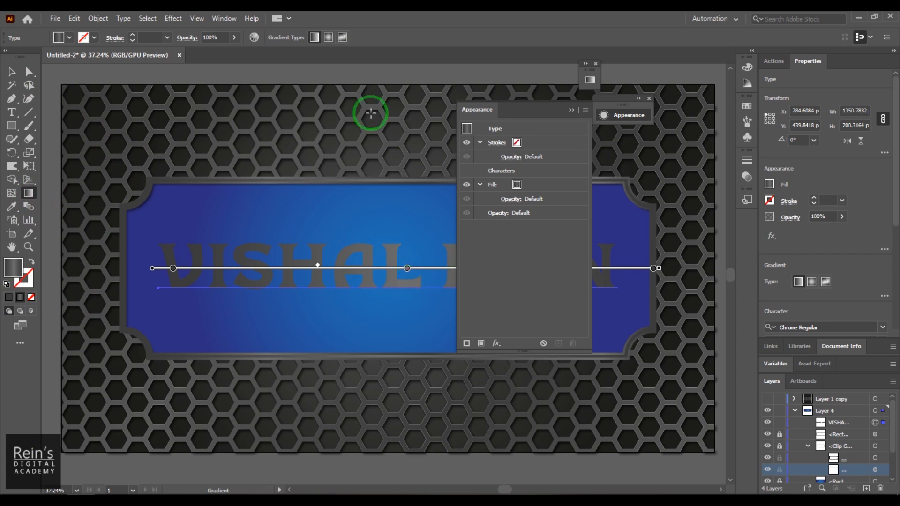
Open the Metals gradient swatch library
left_click(225, 19)
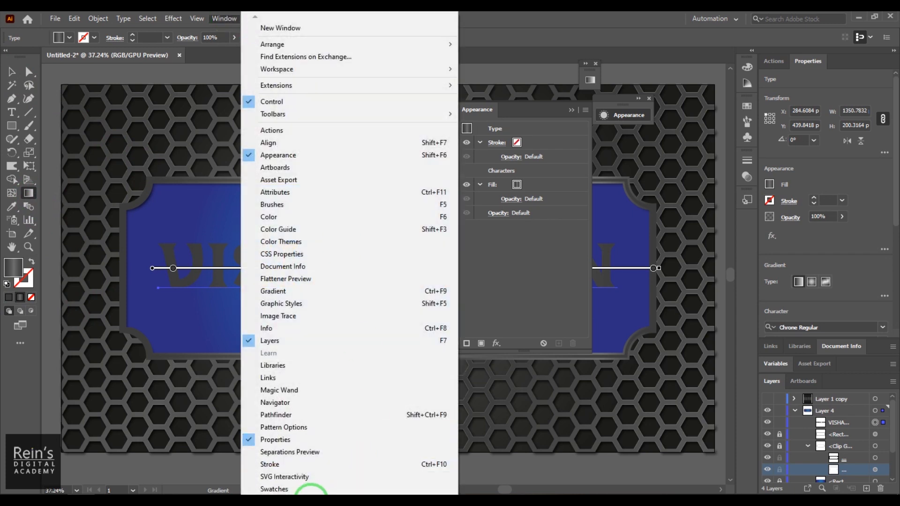
mouse_move(311, 500)
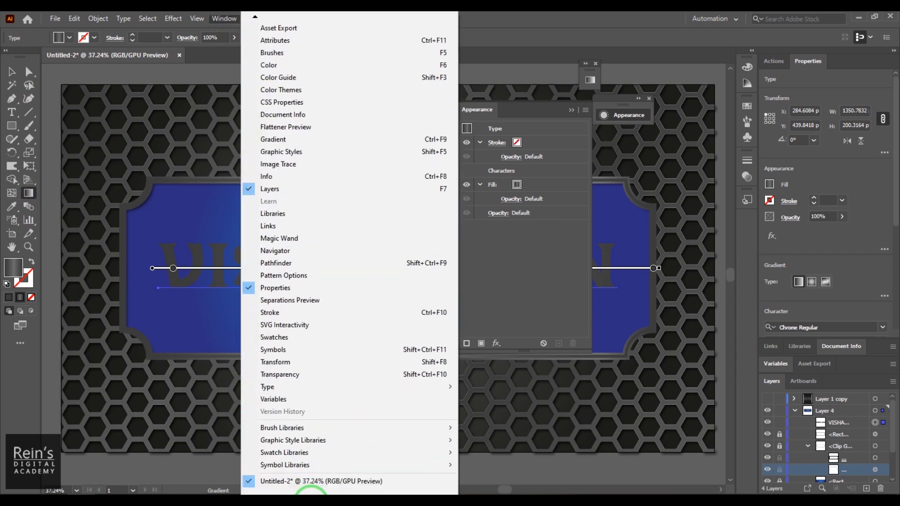
mouse_move(339, 457)
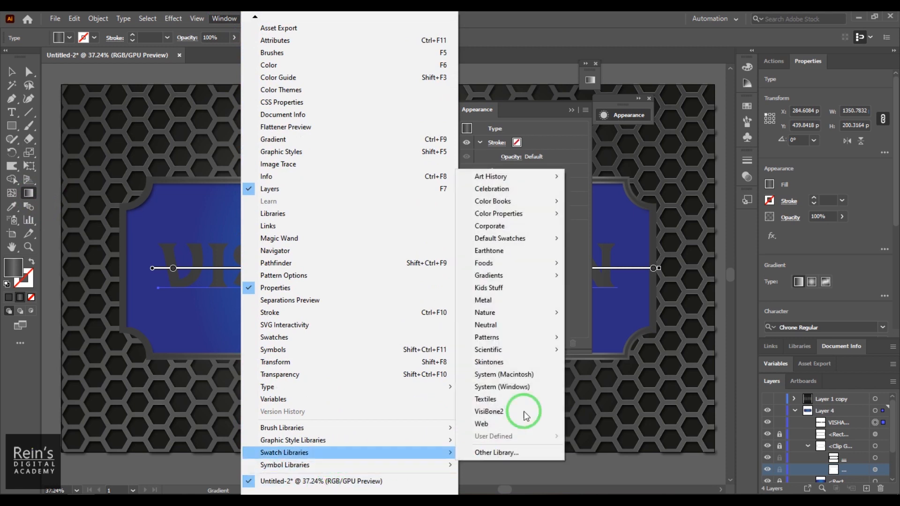
mouse_move(522, 279)
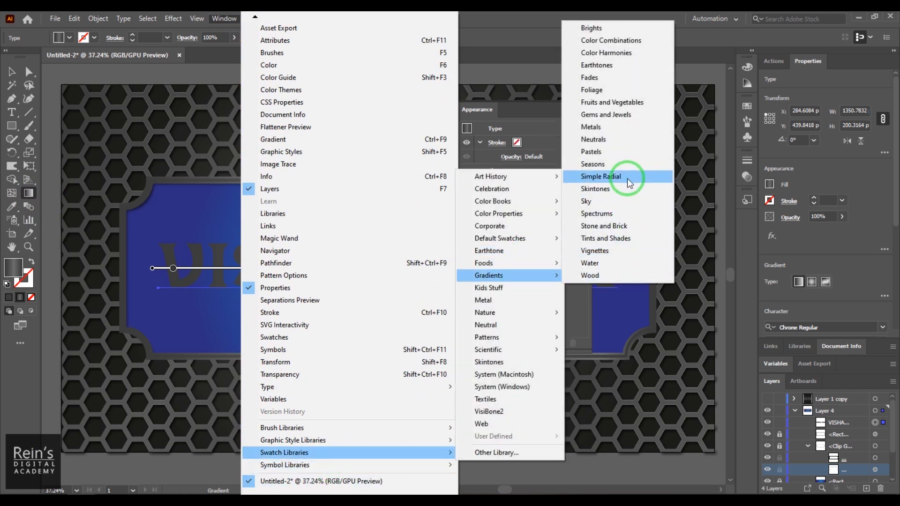
left_click(619, 127)
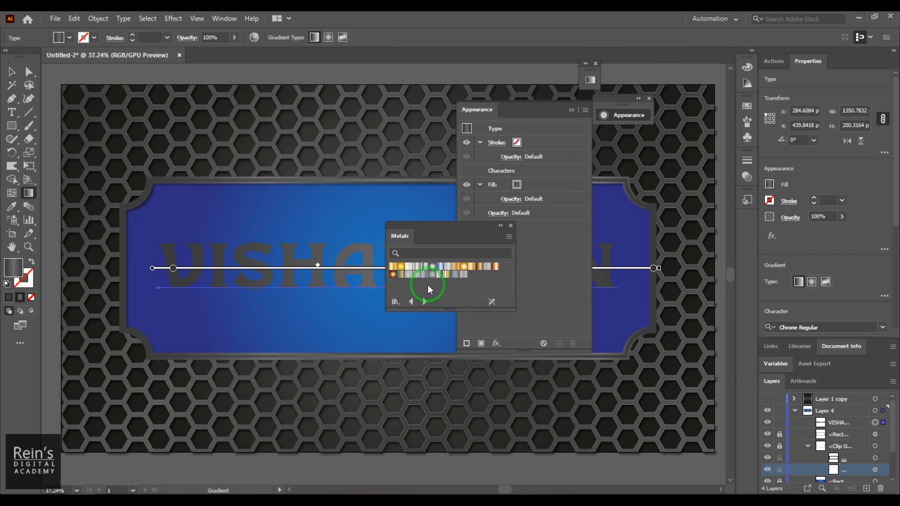
Fill the title with a silver gradient from the Metals library's second row
left_click(424, 267)
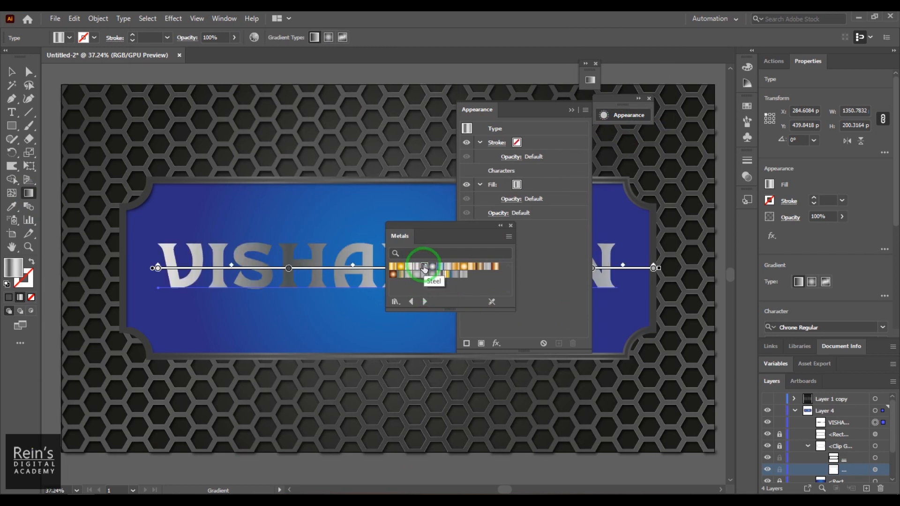
left_click(440, 274)
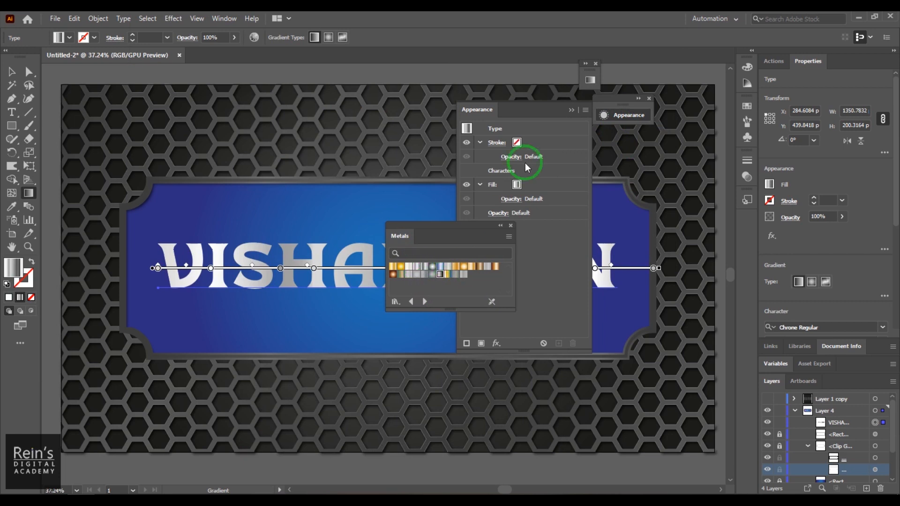
left_click(570, 110)
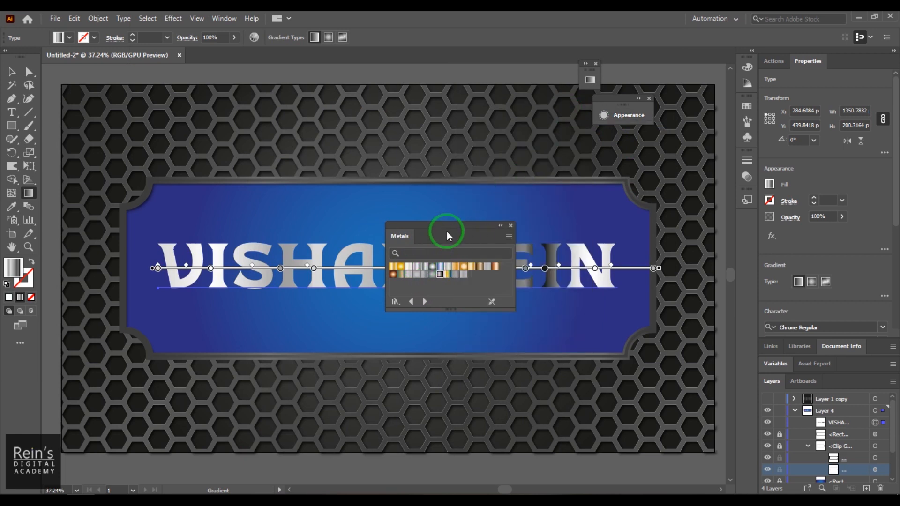
left_click_drag(446, 231, 479, 101)
left_click(454, 139)
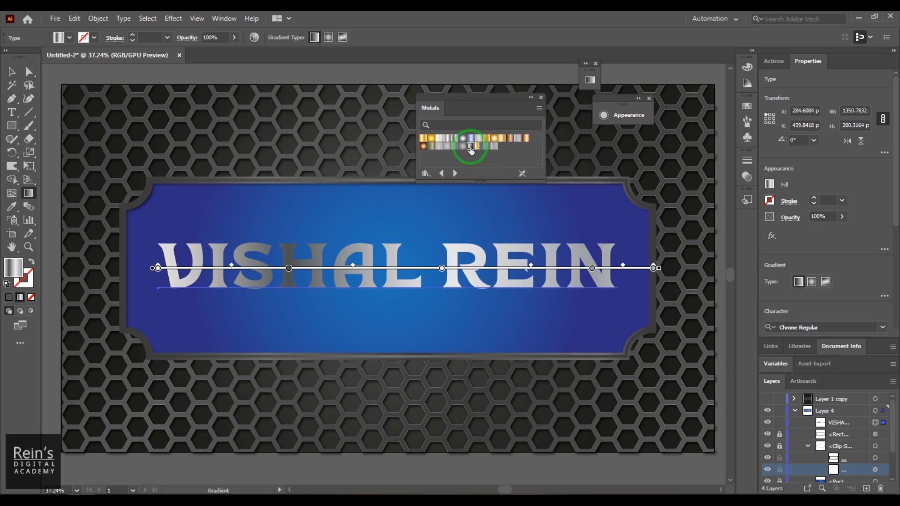
left_click(471, 146)
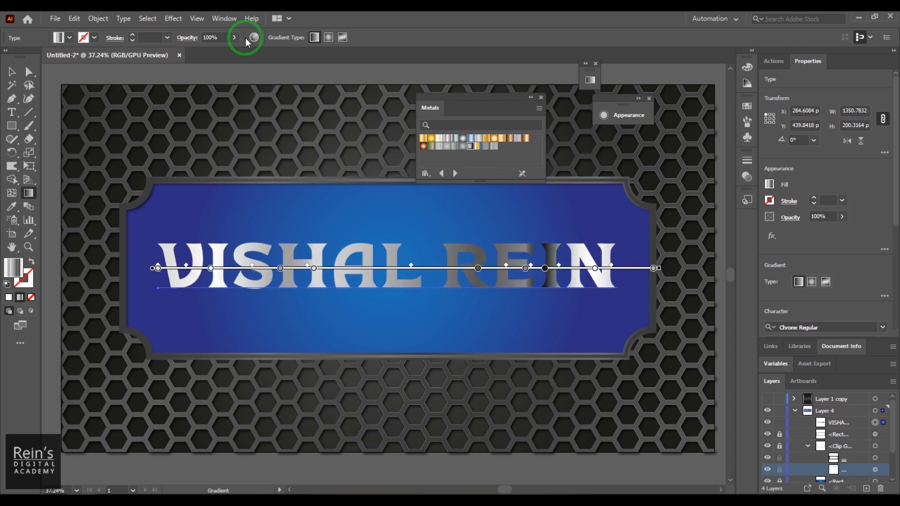
Set the title's gradient angle to 90° in the Gradient panel
left_click(230, 19)
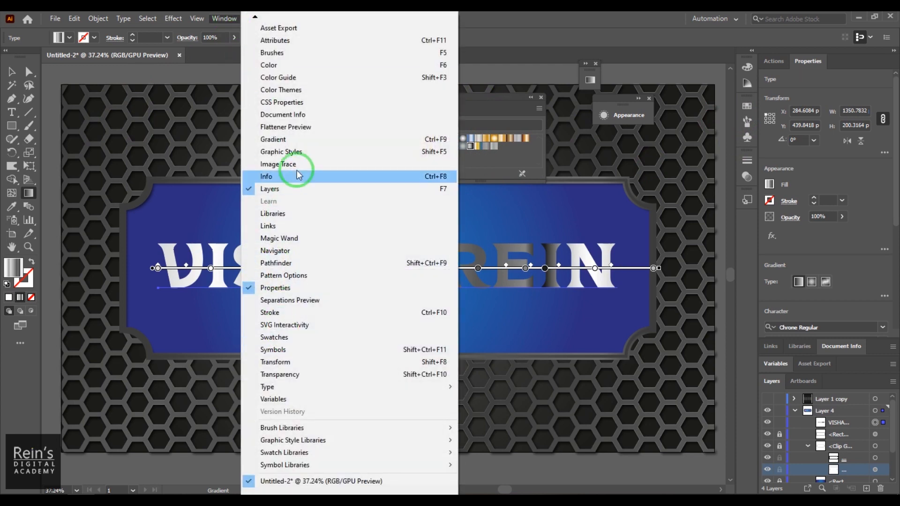
left_click(311, 139)
left_click_drag(468, 71, 158, 68)
left_click_drag(199, 120, 164, 117)
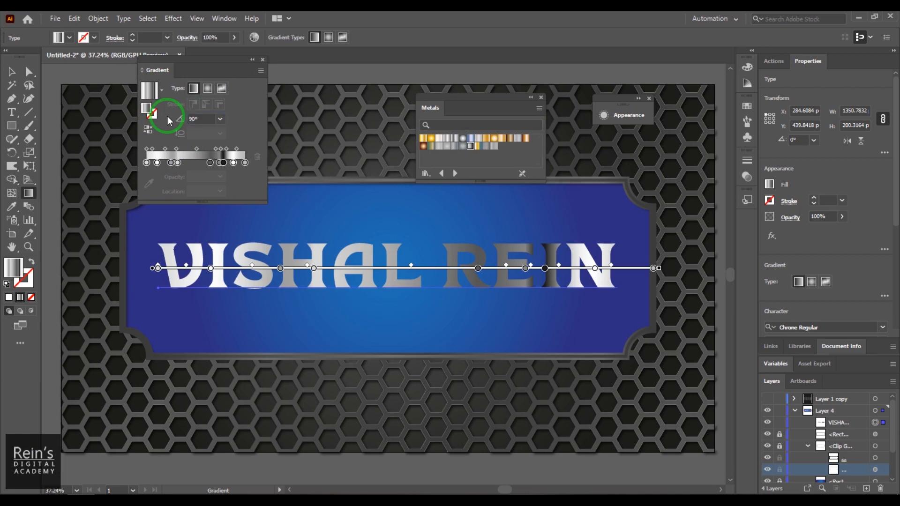
key("Return")
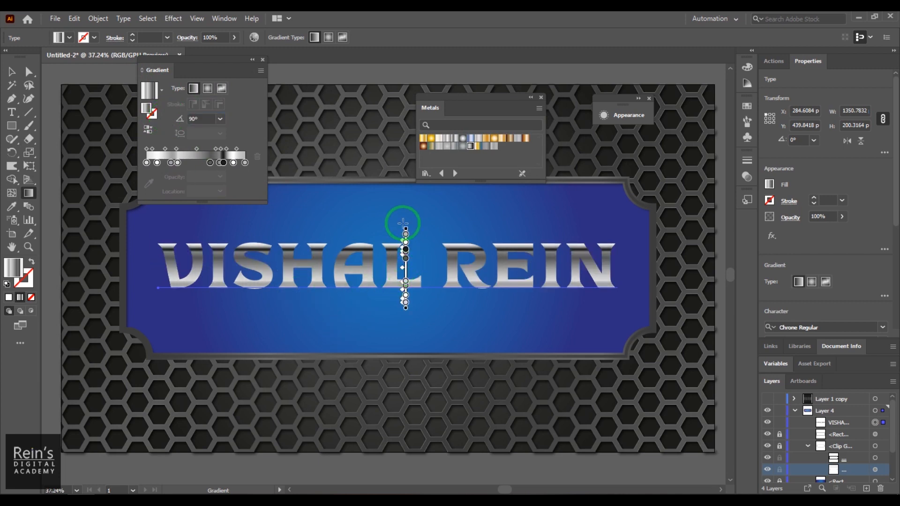
Stretch the gradient annotator to span the letters' full height
left_click_drag(406, 234, 407, 278)
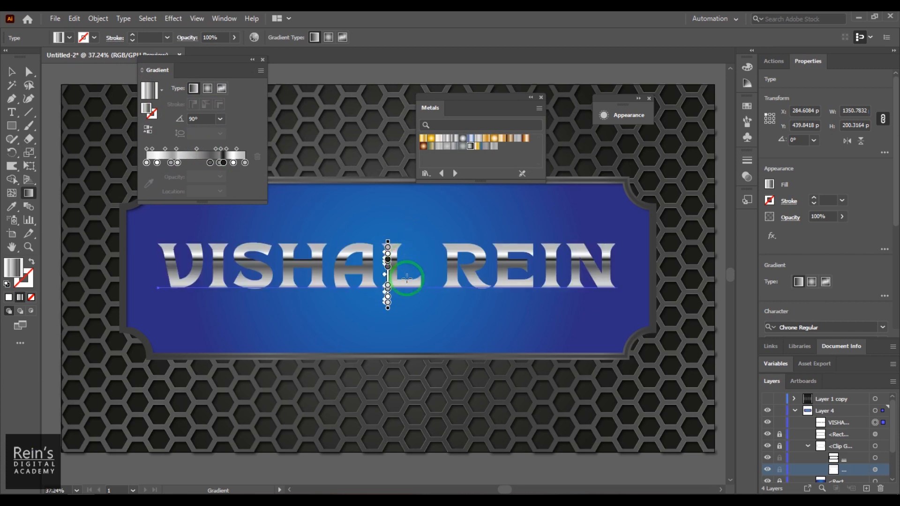
mouse_move(389, 311)
left_mouse_down()
mouse_move(394, 227)
mouse_move(388, 243)
left_mouse_up()
left_click_drag(388, 290, 388, 299)
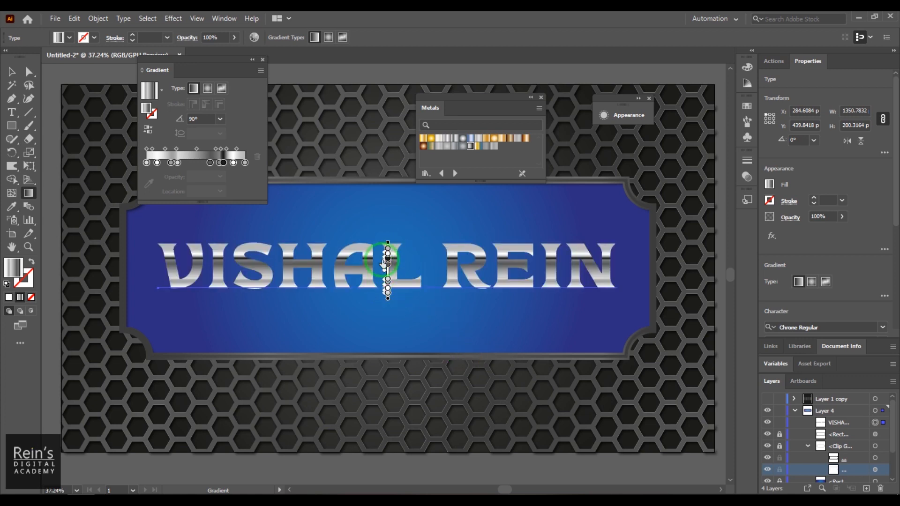
left_click_drag(388, 243, 388, 233)
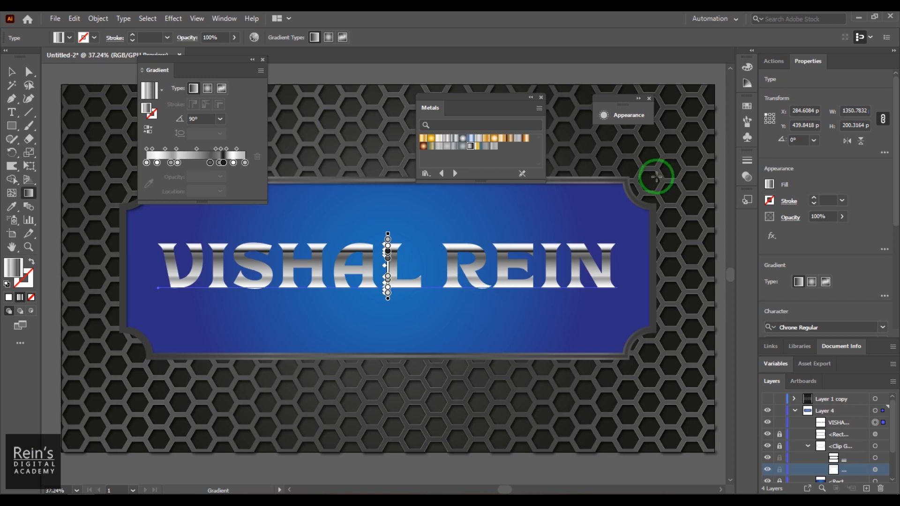
Duplicate the title's fill and add a Transform effect to the second fill
left_click(640, 116)
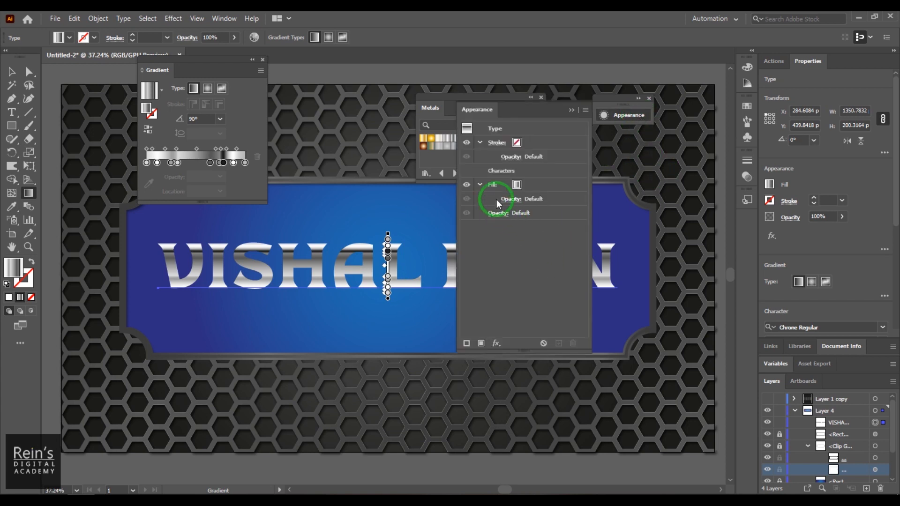
left_click(492, 185)
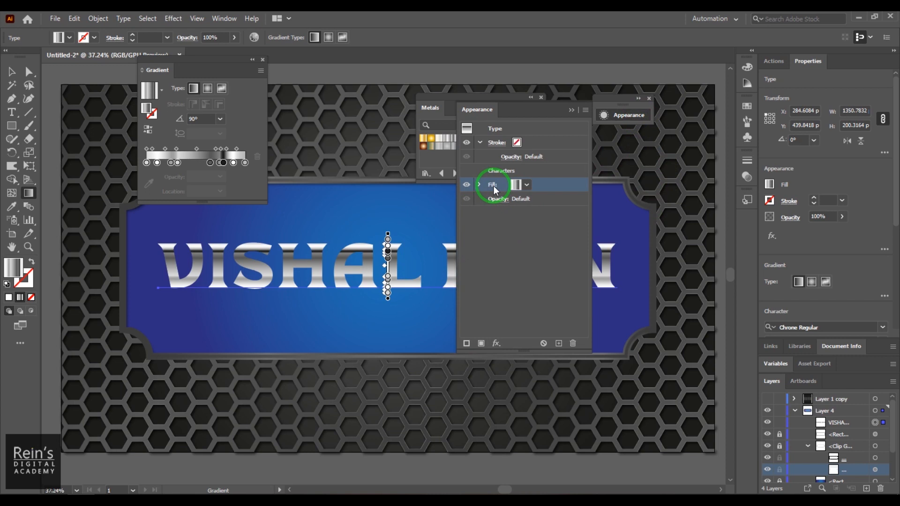
left_click(559, 343)
left_click(480, 199)
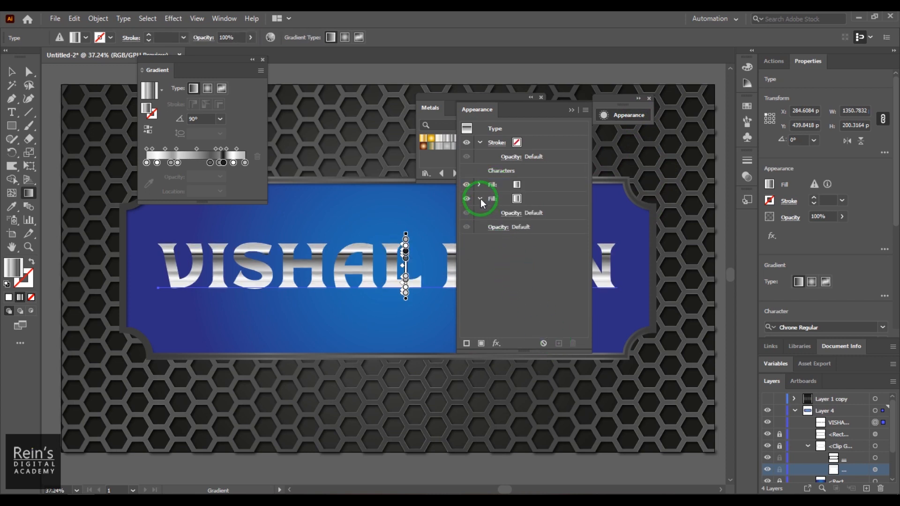
left_click(491, 201)
left_click(497, 343)
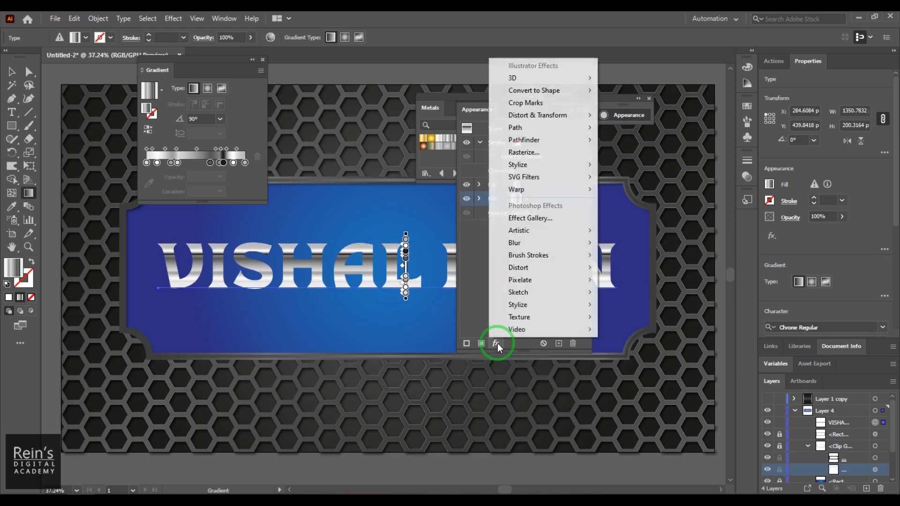
mouse_move(565, 116)
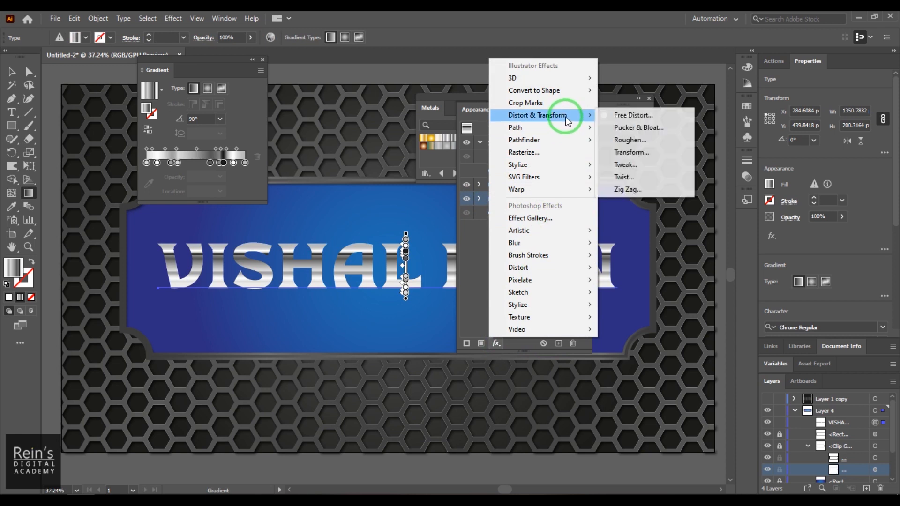
left_click(666, 150)
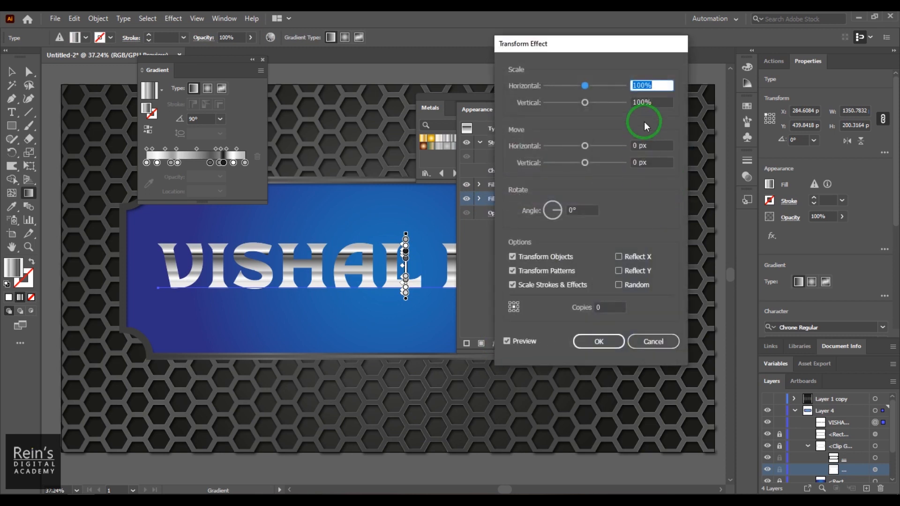
Set the Transform to move 1 px horizontally and vertically with 6 copies
left_click_drag(643, 146, 618, 147)
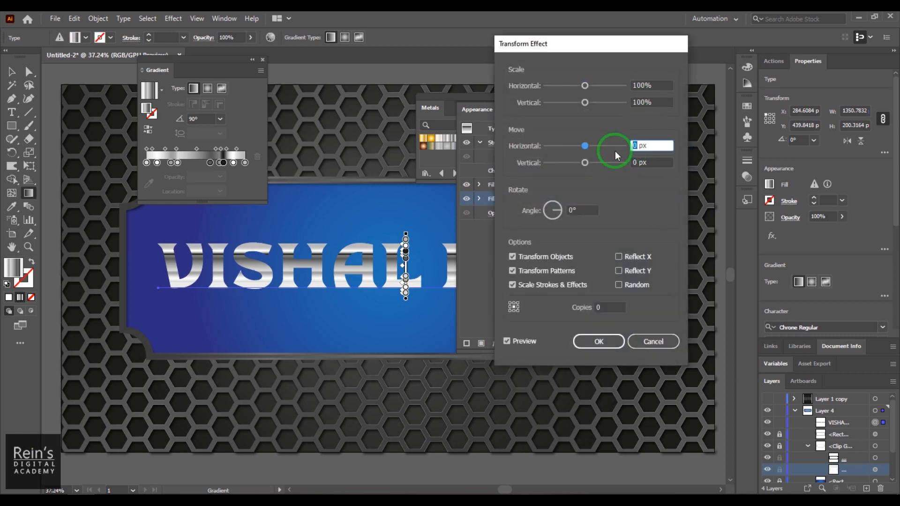
key("Up")
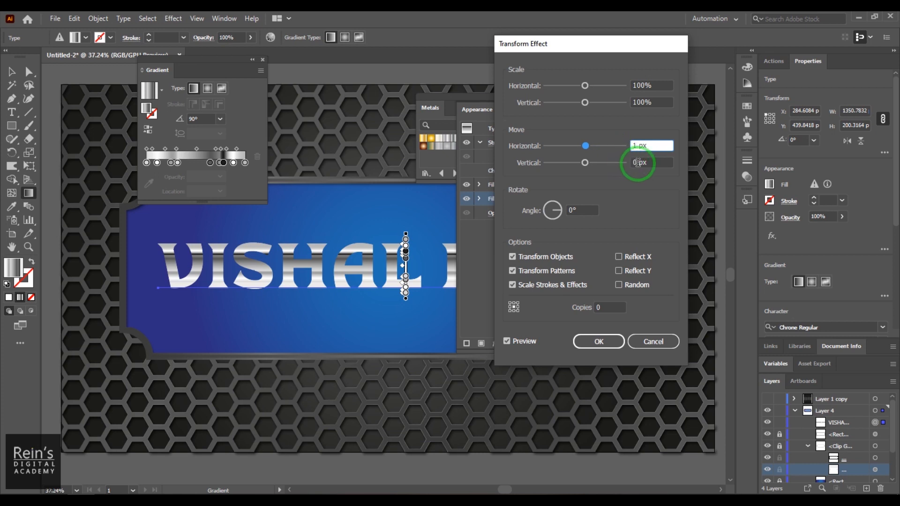
left_click_drag(638, 162, 616, 172)
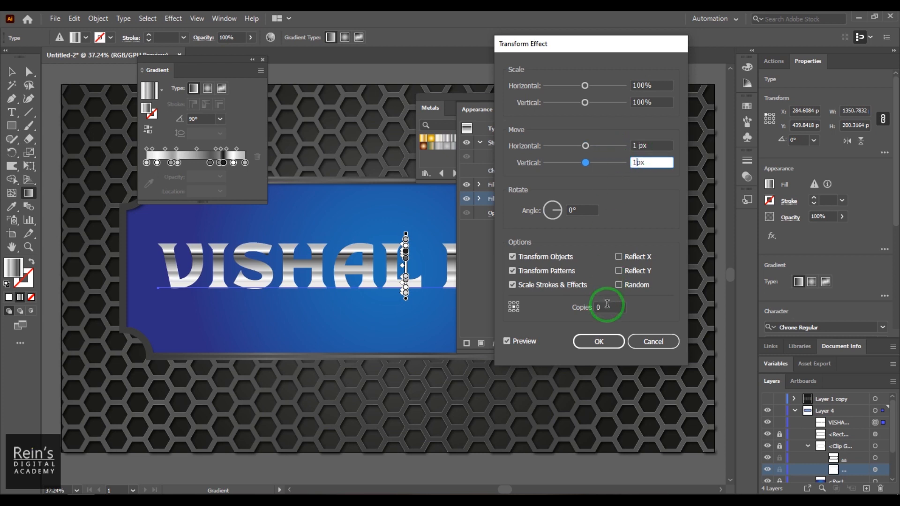
left_click(581, 315)
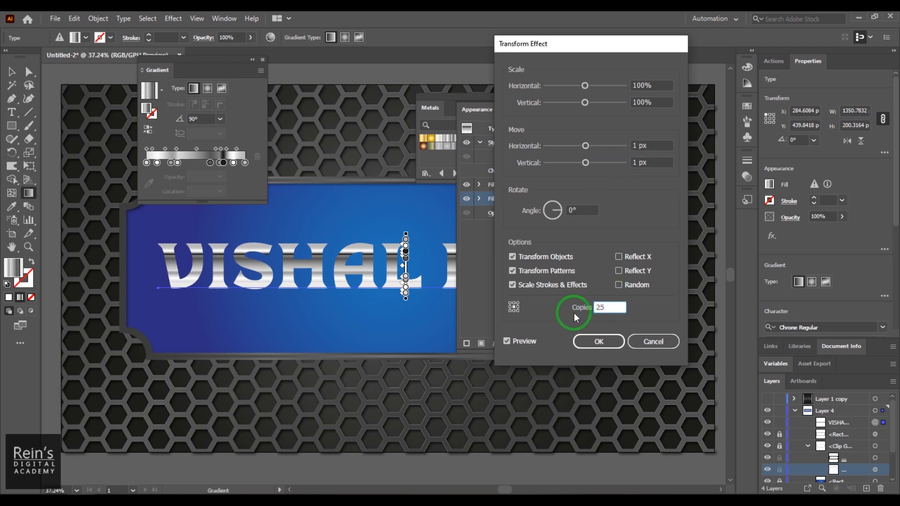
left_click(662, 163)
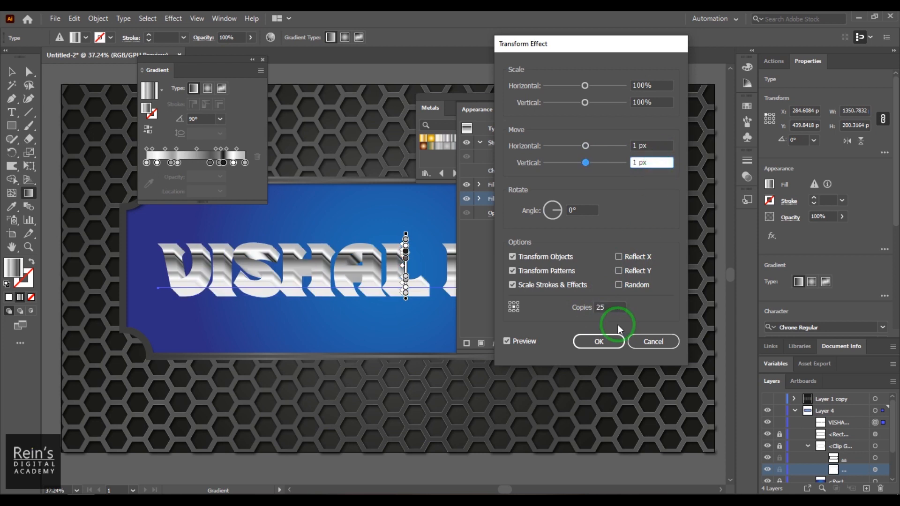
left_click_drag(614, 309, 572, 309)
type("10")
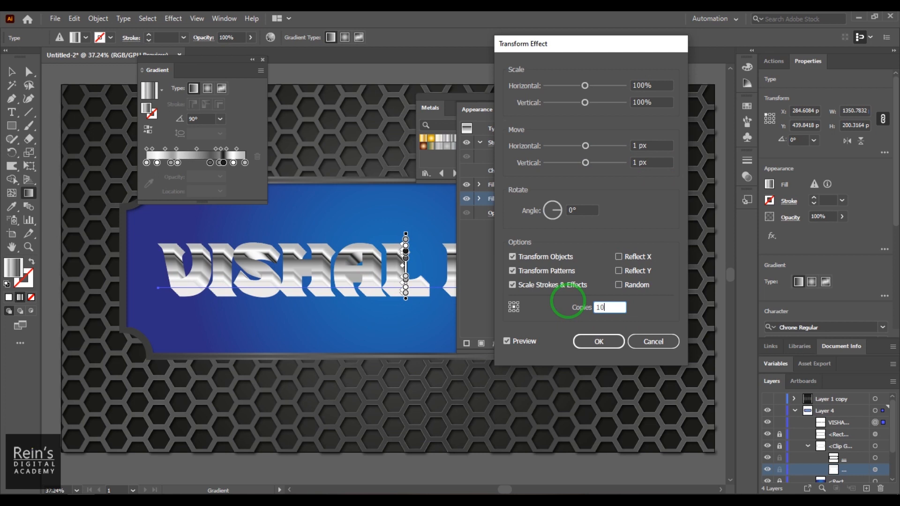
left_click(660, 160)
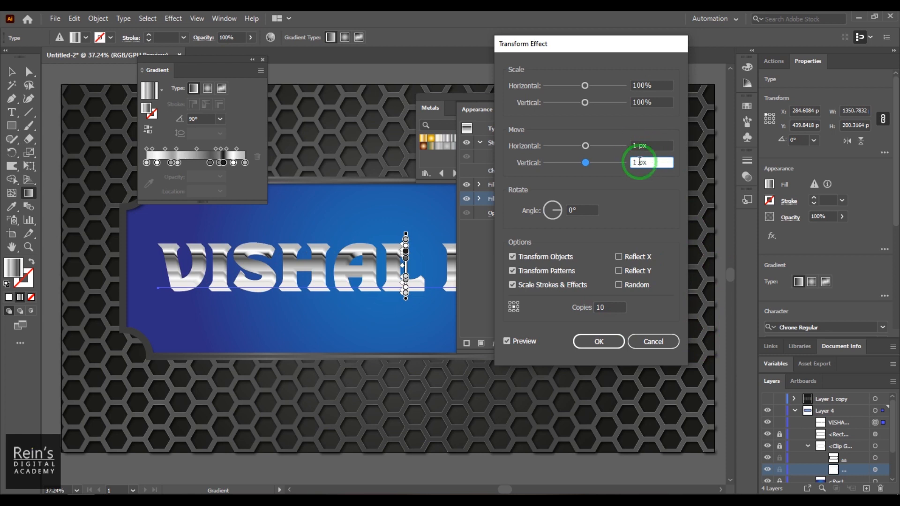
double_click(619, 307)
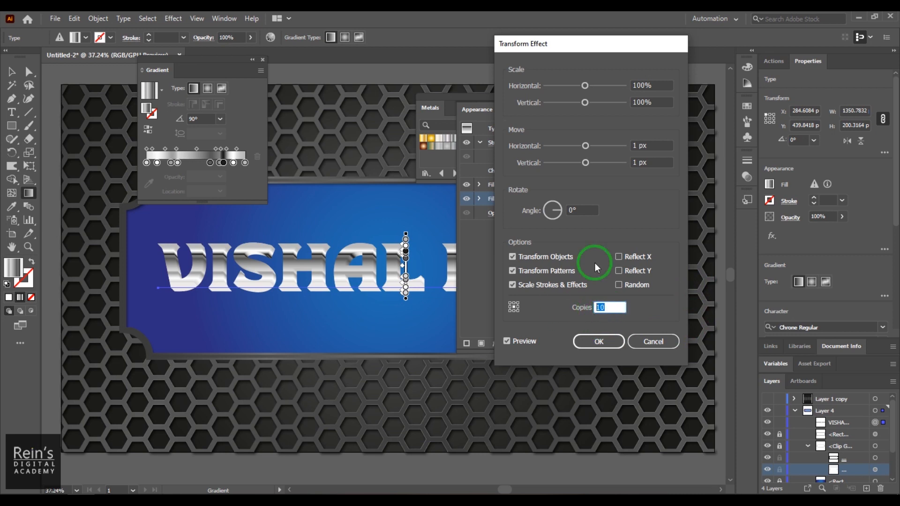
left_click(658, 169)
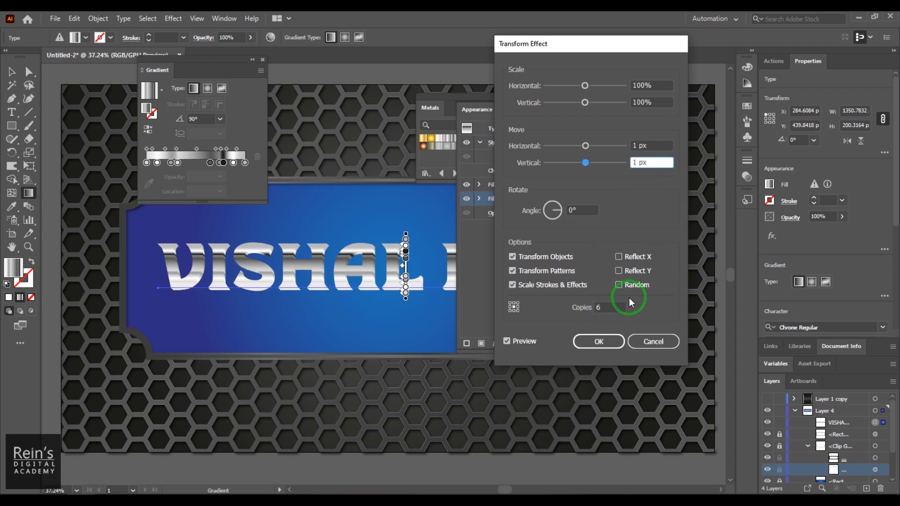
left_click(599, 341)
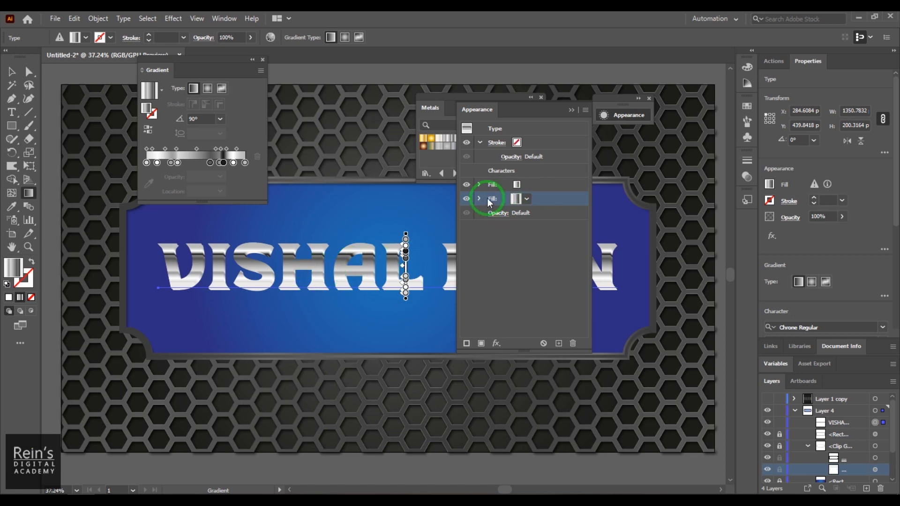
Delete the extra fill from the title and duplicate the remaining fill
left_click(572, 343)
left_click(495, 184)
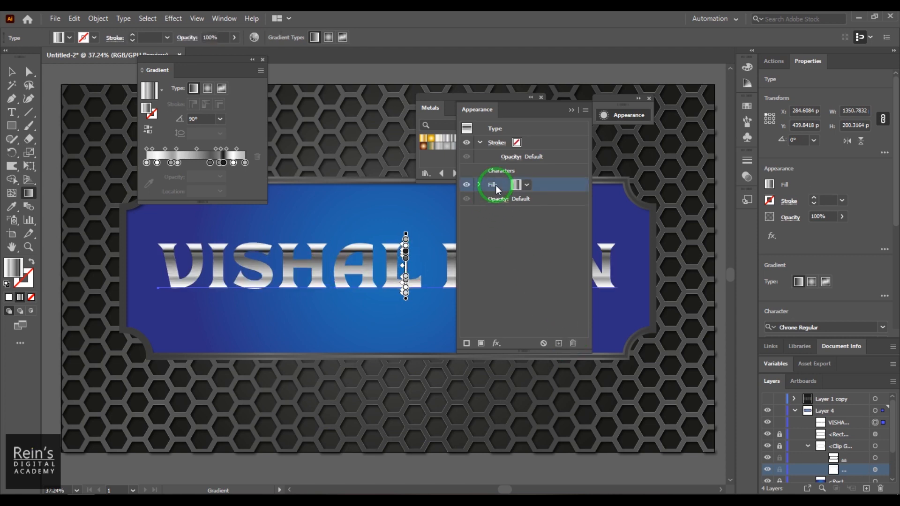
left_click(558, 343)
left_click(495, 199)
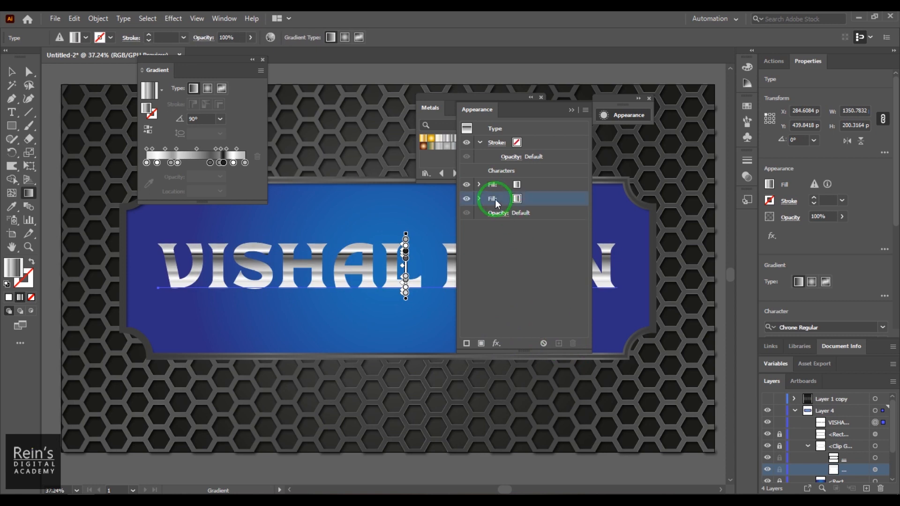
Apply a 2 px Offset Path effect to the lower fill
left_click(496, 343)
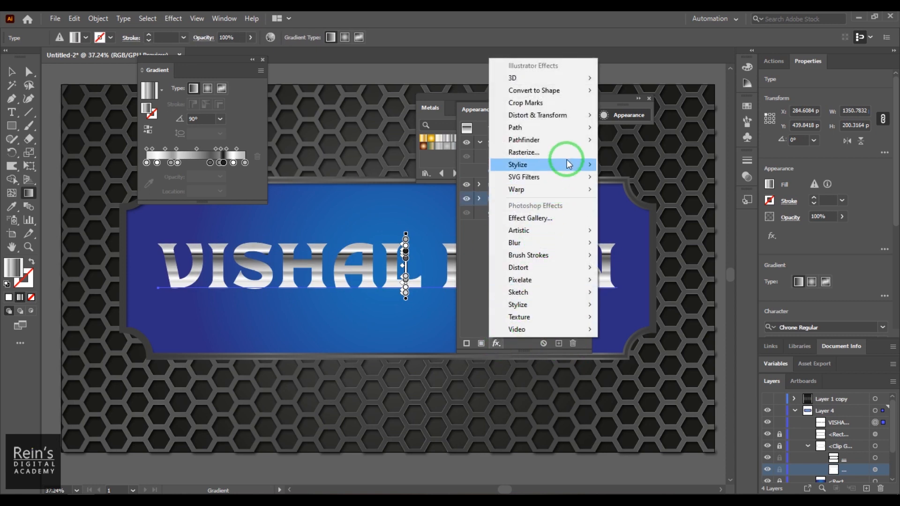
mouse_move(572, 127)
left_click(623, 131)
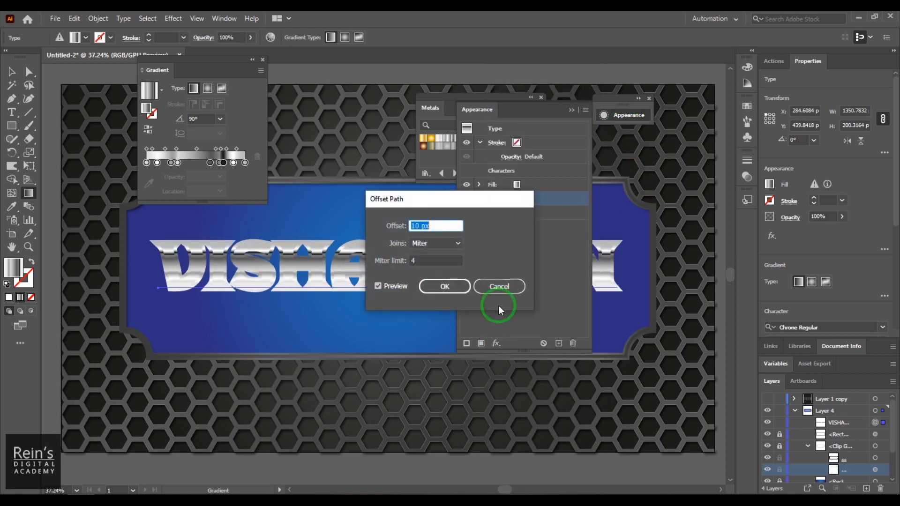
left_click(418, 226)
type("1.5")
left_click(435, 300)
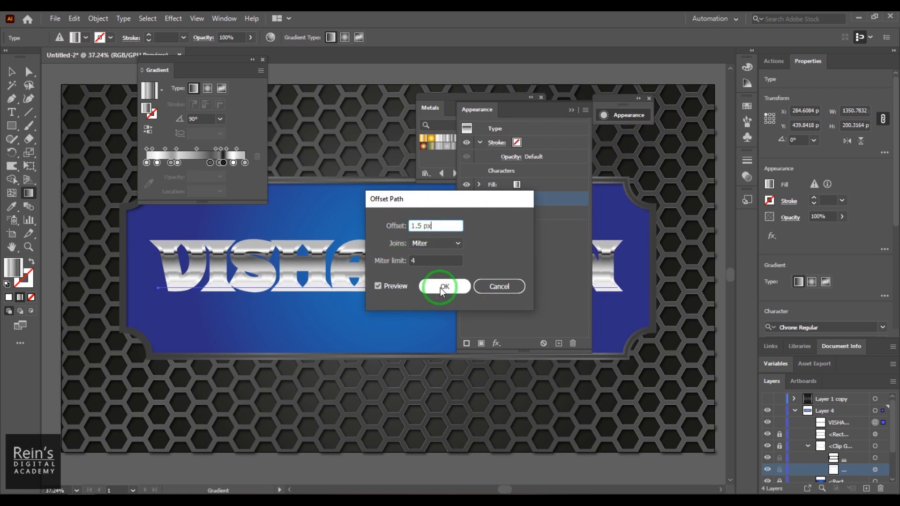
left_click(396, 286)
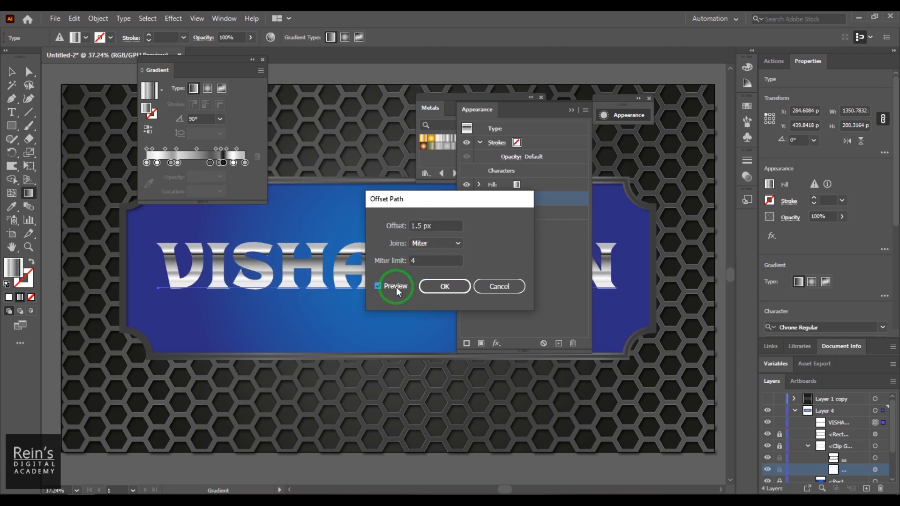
left_click(395, 229)
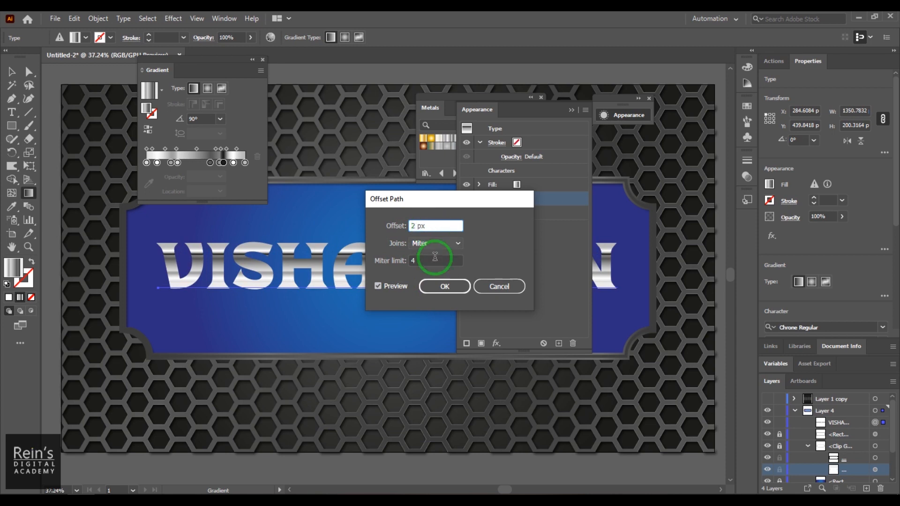
left_click(436, 285)
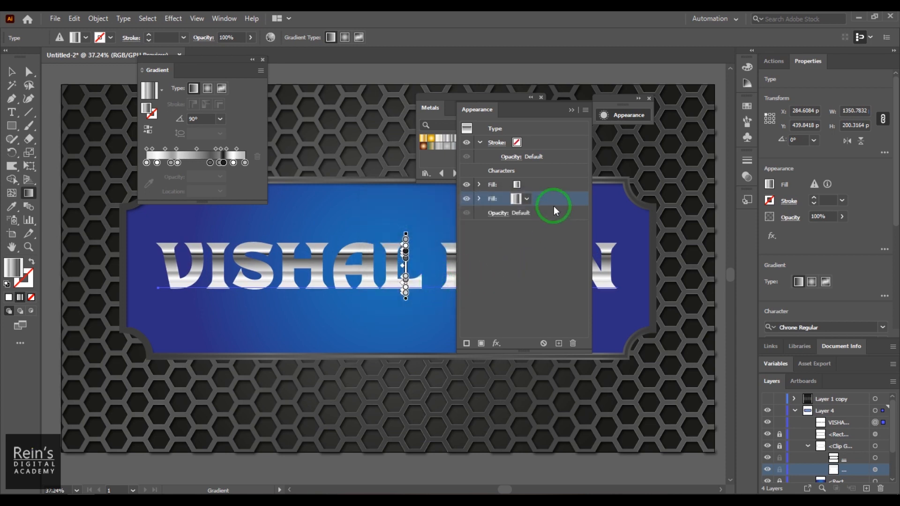
left_click(518, 199)
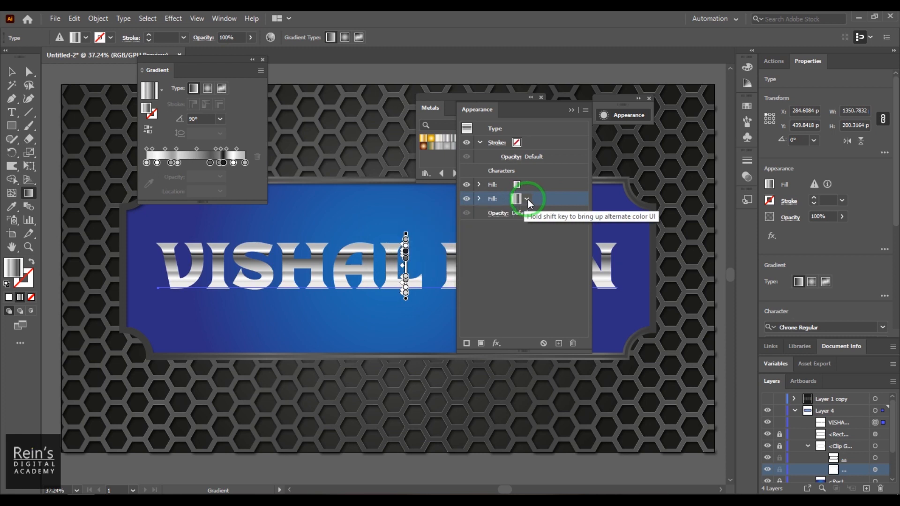
left_click(527, 201)
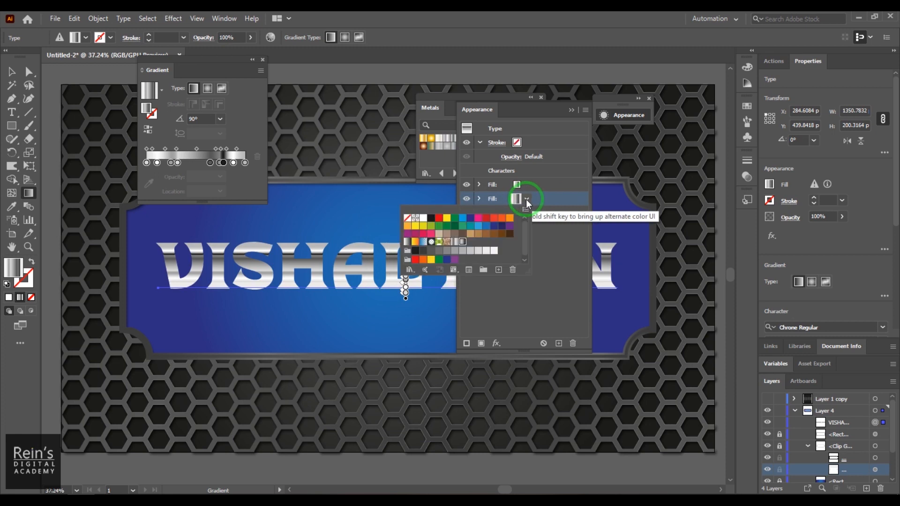
left_click(539, 224)
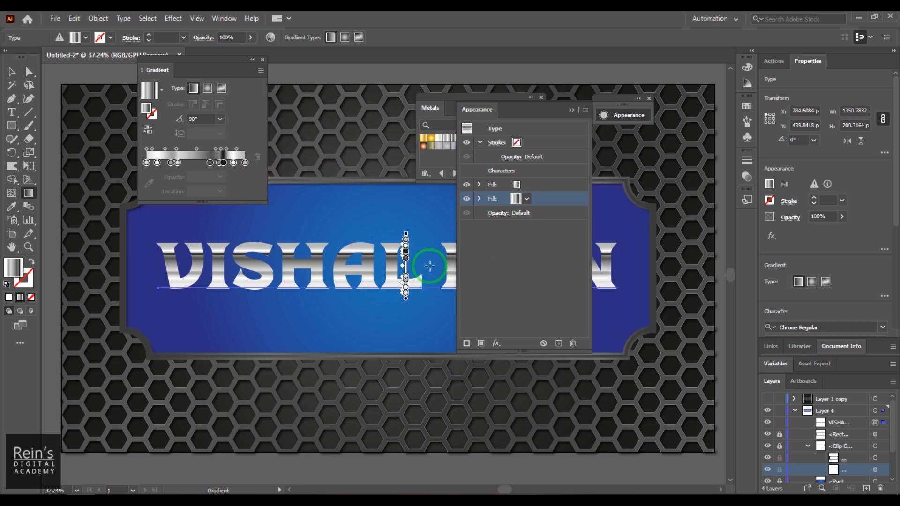
left_click_drag(406, 233, 406, 222)
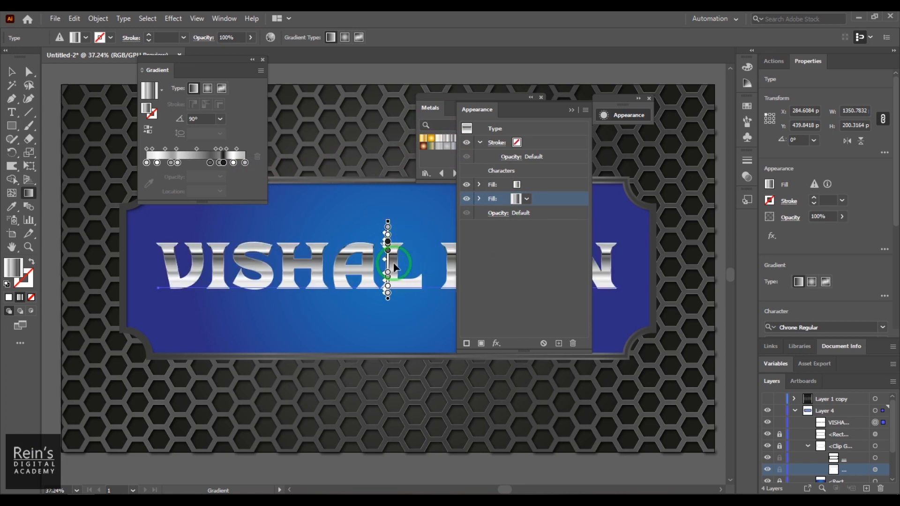
left_click_drag(388, 302, 388, 321)
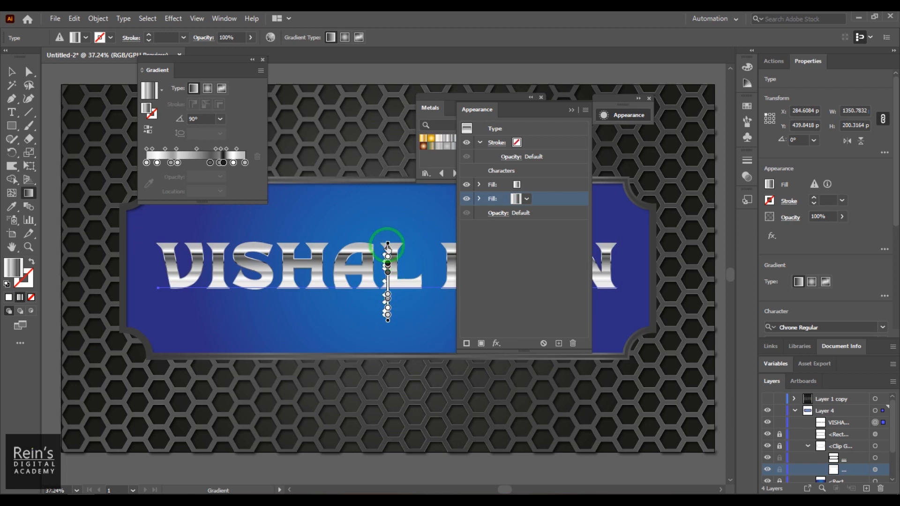
left_click_drag(387, 243, 387, 216)
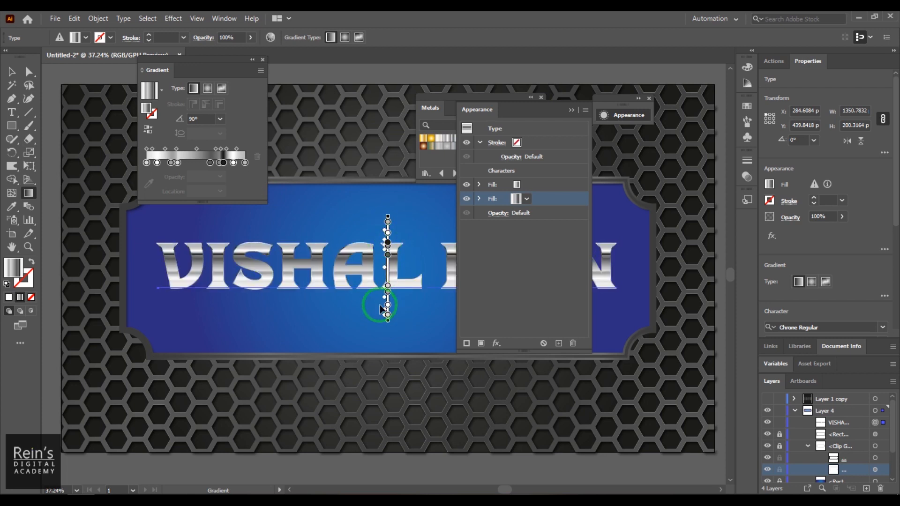
mouse_move(387, 322)
left_mouse_down()
mouse_move(388, 305)
mouse_move(387, 343)
left_mouse_up()
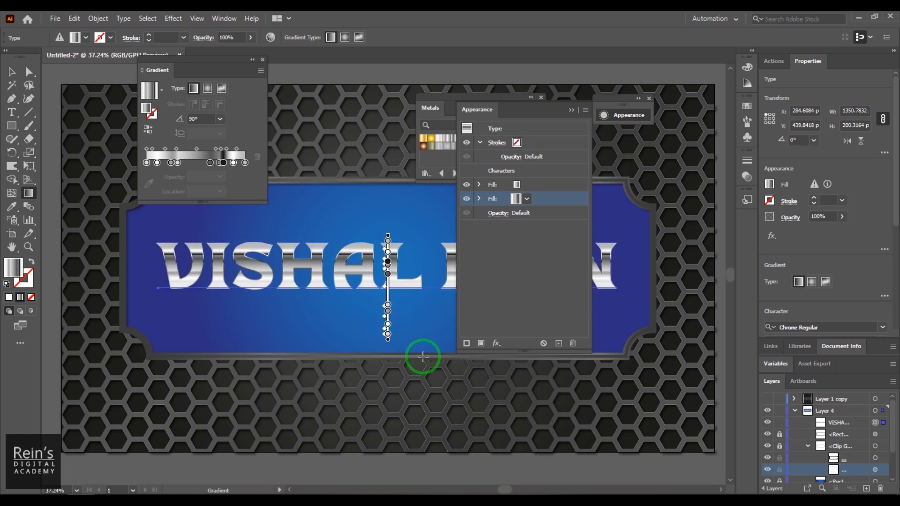
Select the title, duplicate the offset fill into a third fill, and add a Transform effect
left_click(12, 72)
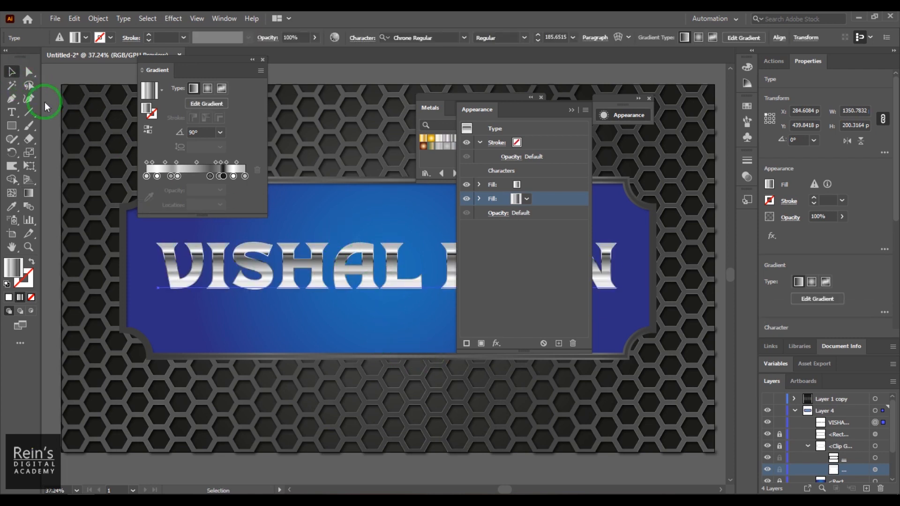
left_click(401, 252)
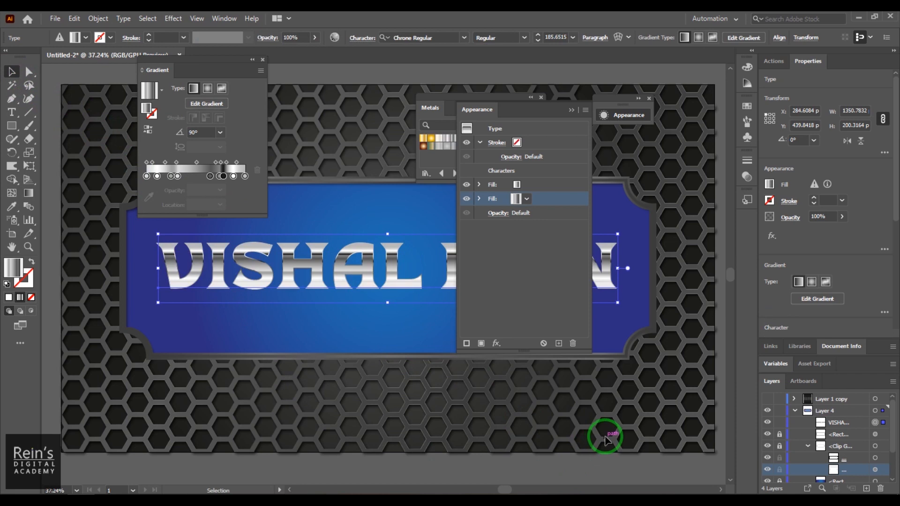
left_click(558, 343)
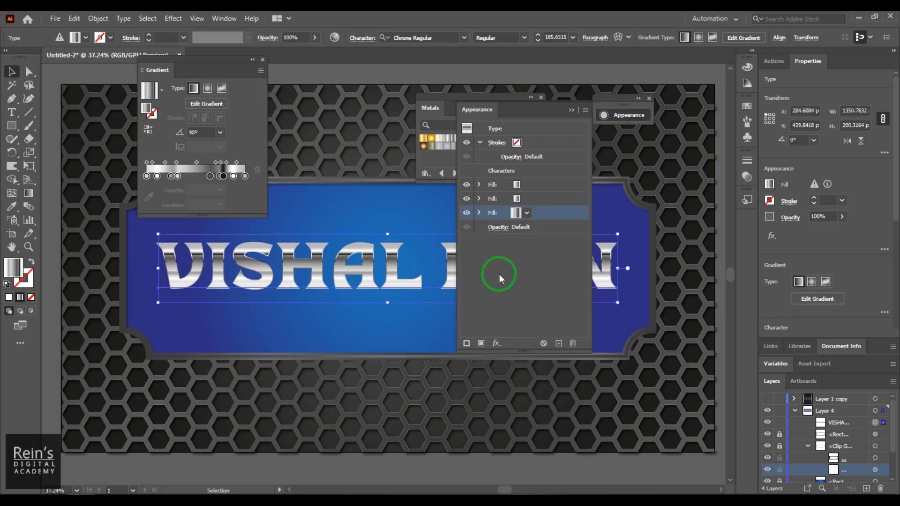
left_click(496, 343)
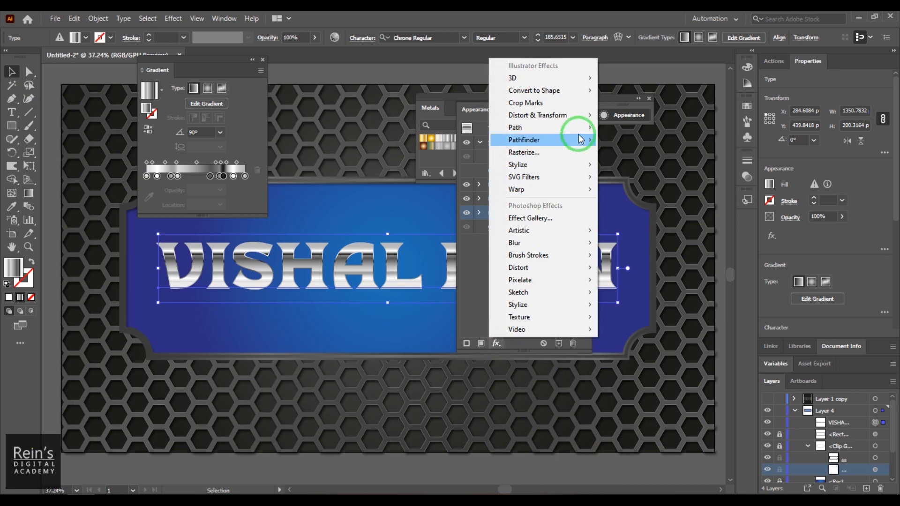
mouse_move(580, 116)
left_click(653, 152)
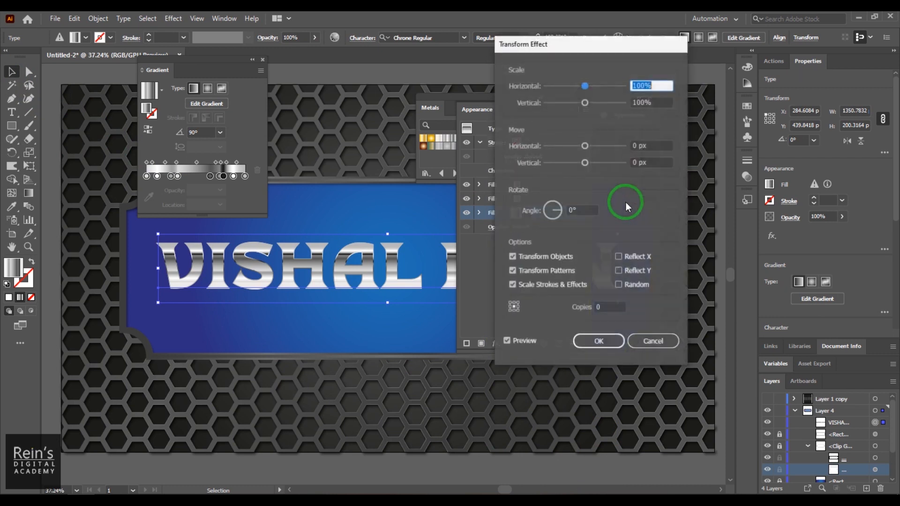
Set the Transform to 1 px horizontal and vertical moves with 10 copies
left_click(637, 146)
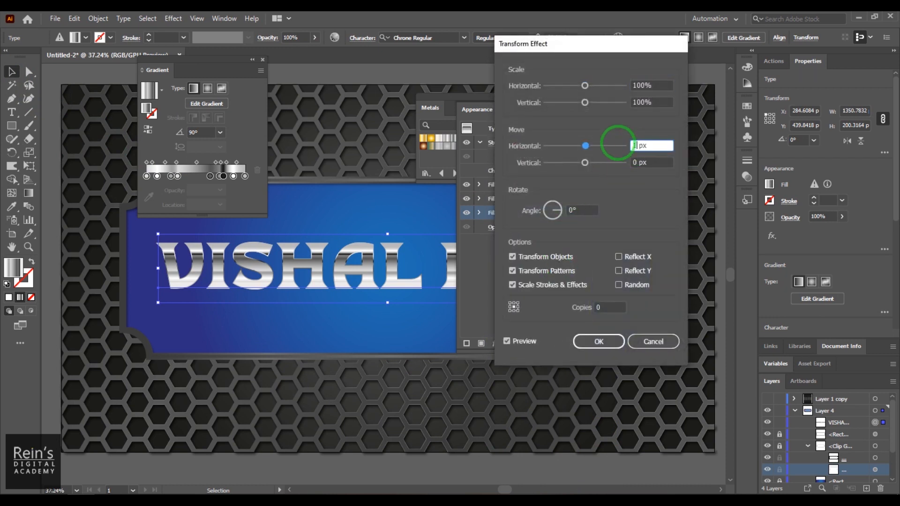
left_click(621, 164)
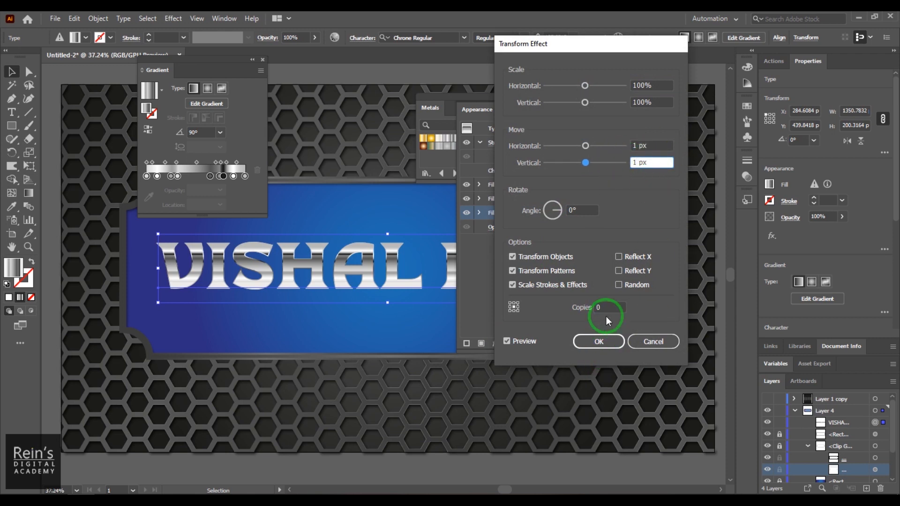
left_click(582, 300)
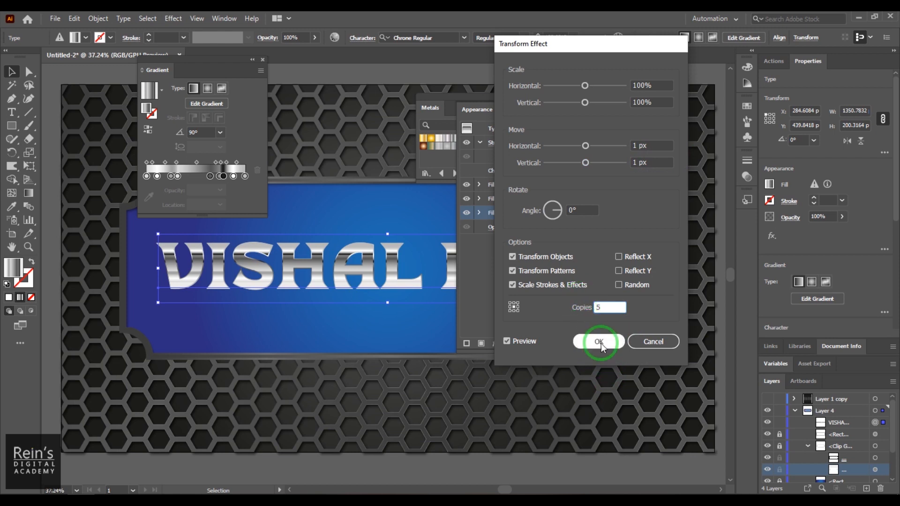
left_click(519, 341)
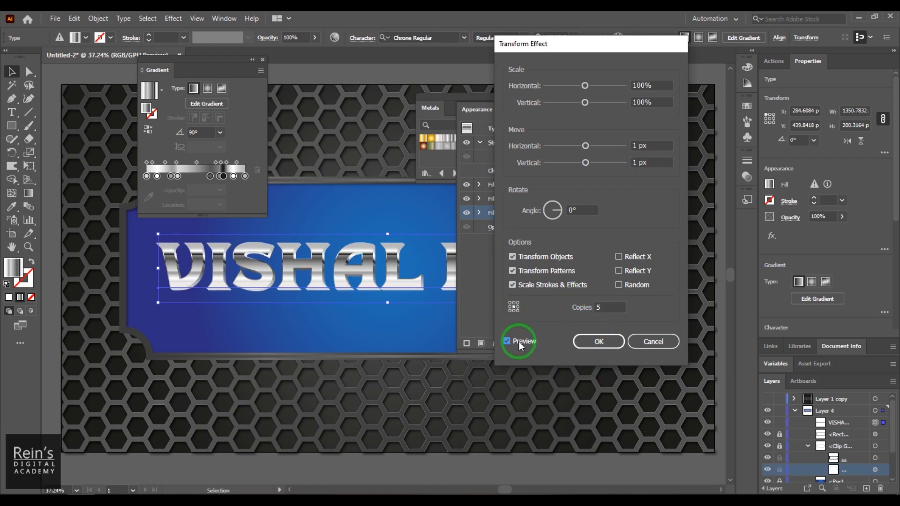
left_click(519, 341)
left_click(598, 307)
type("1")
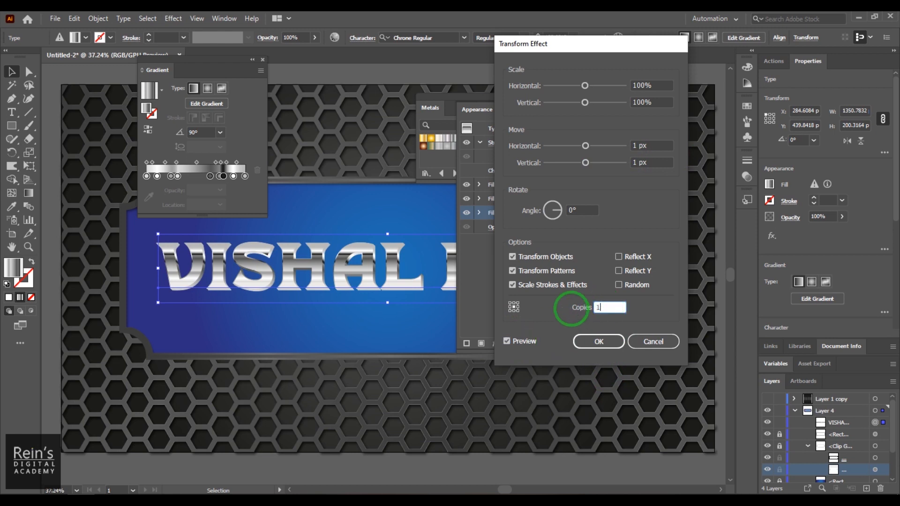
type("0")
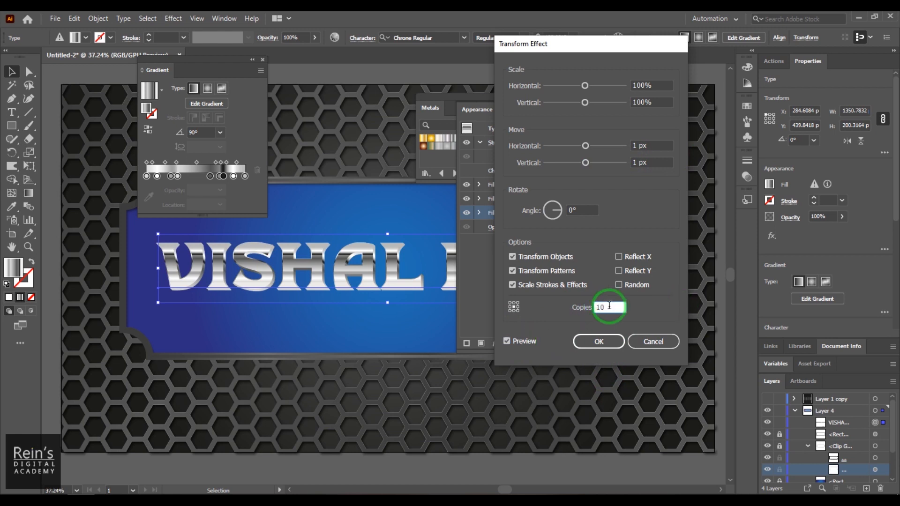
left_click(524, 342)
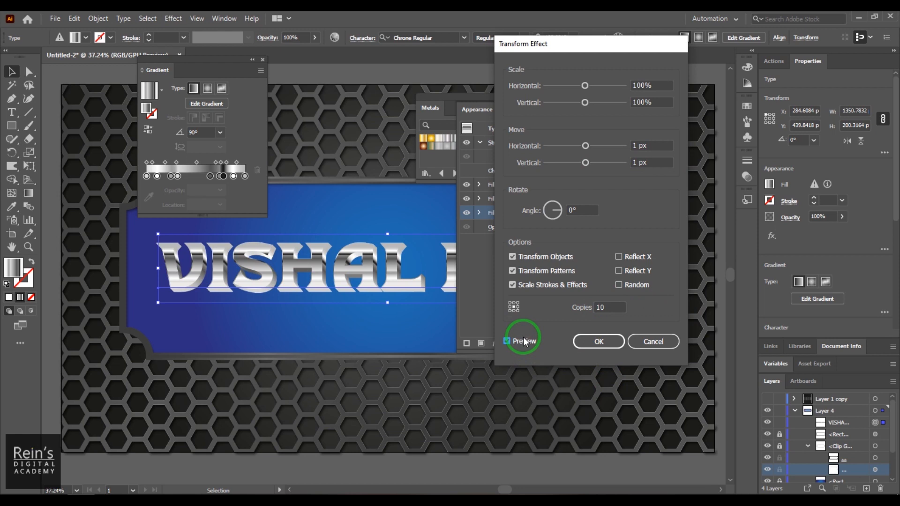
left_click(597, 342)
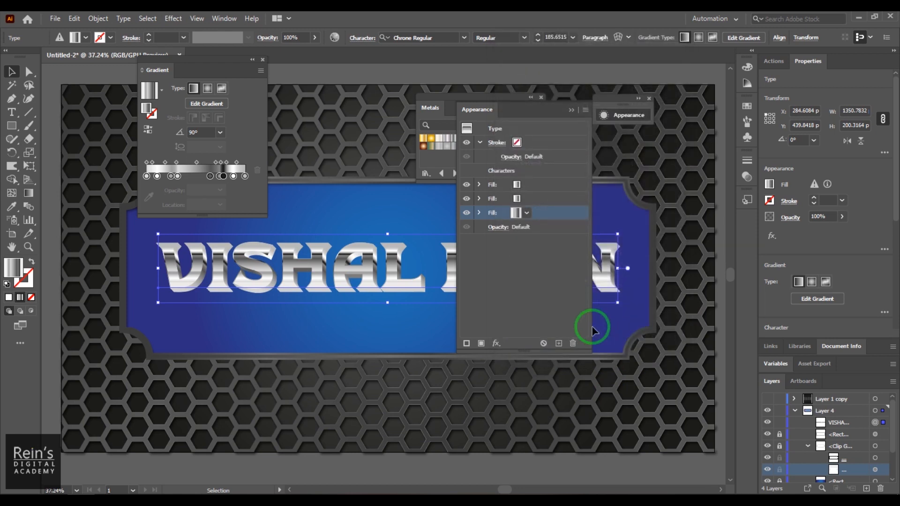
left_click(515, 214)
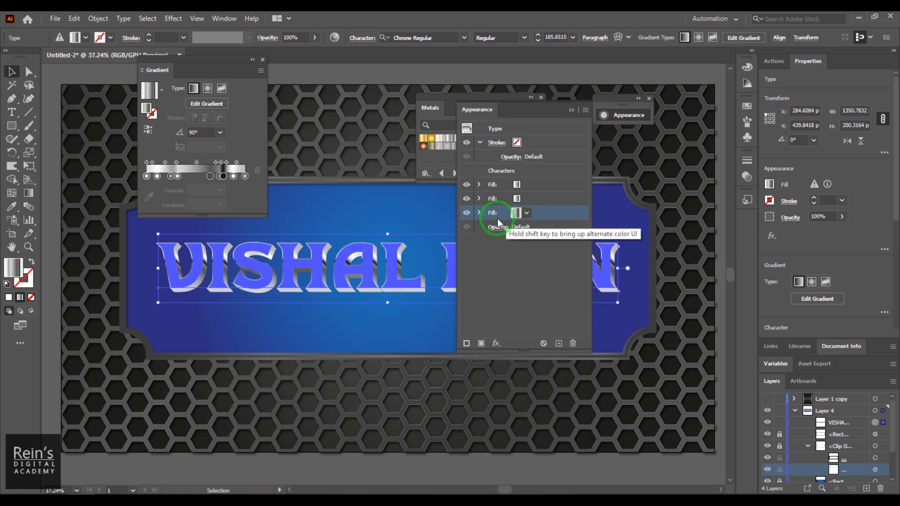
Give the top fill a vertical silver gradient and a drop shadow with 3 px offsets and 2 px blur
left_click(209, 104)
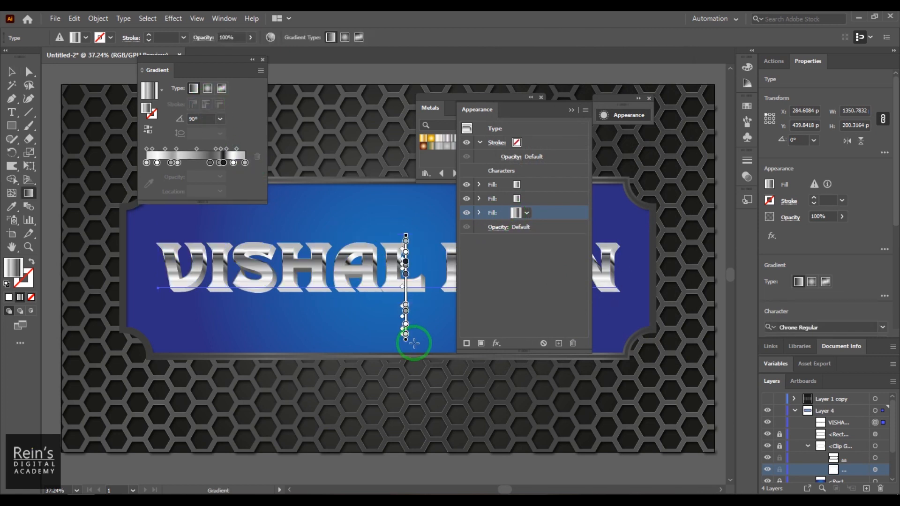
mouse_move(408, 342)
left_mouse_down()
mouse_move(409, 311)
mouse_move(419, 313)
left_mouse_up()
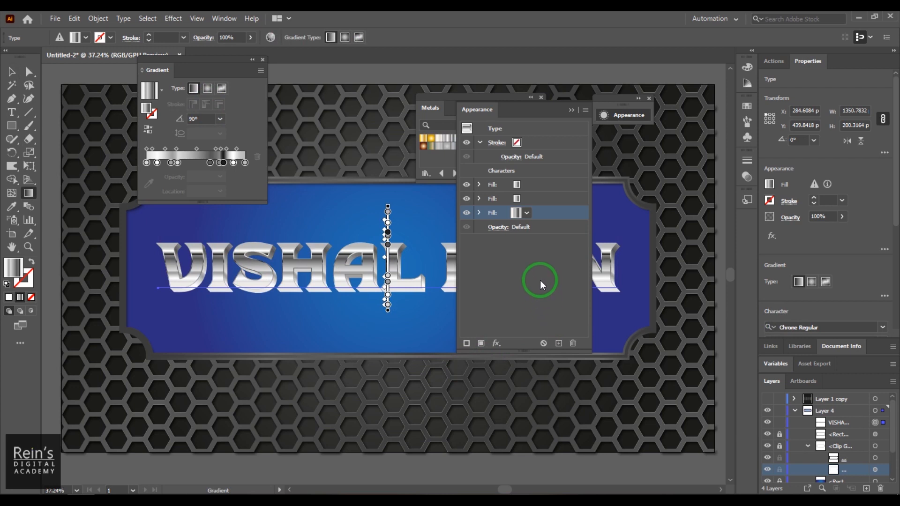
left_click(496, 343)
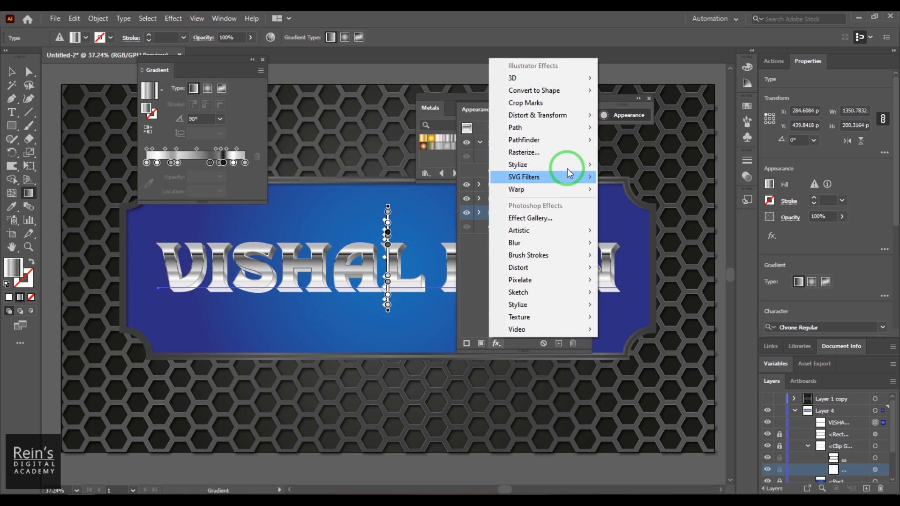
mouse_move(565, 165)
left_click(646, 168)
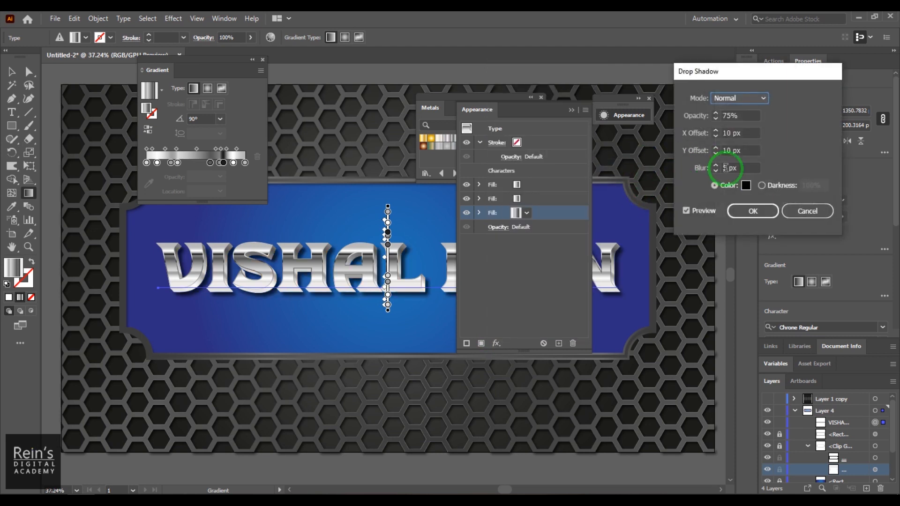
key("Tab")
key("Tab")
key("Tab")
key("Tab")
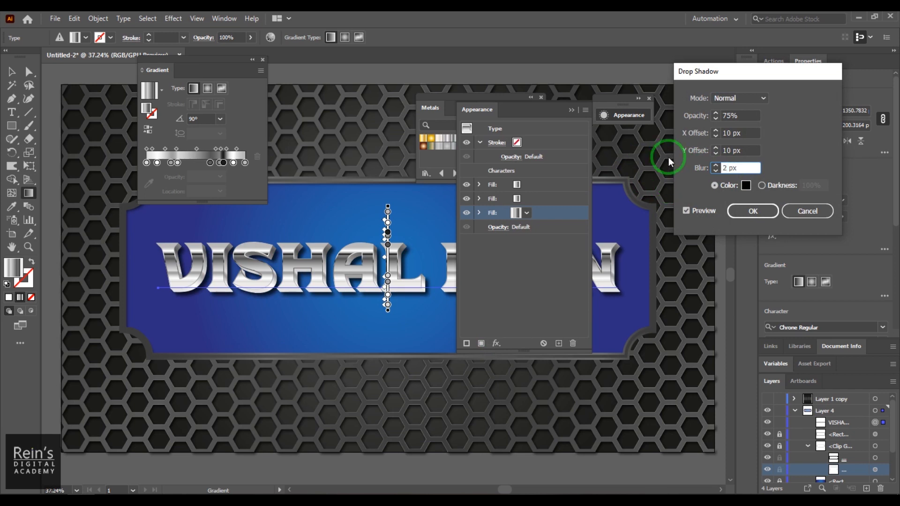
left_click(742, 135)
left_click_drag(733, 135, 716, 163)
type("3")
type("3")
left_click(737, 133)
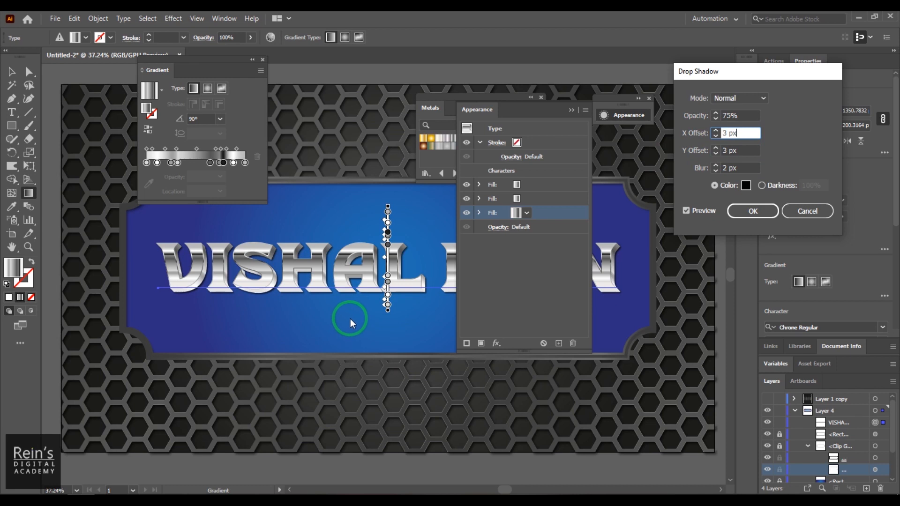
Confirm the 3 px drop shadow and add a second Drop Shadow as a new effect
left_click(752, 212)
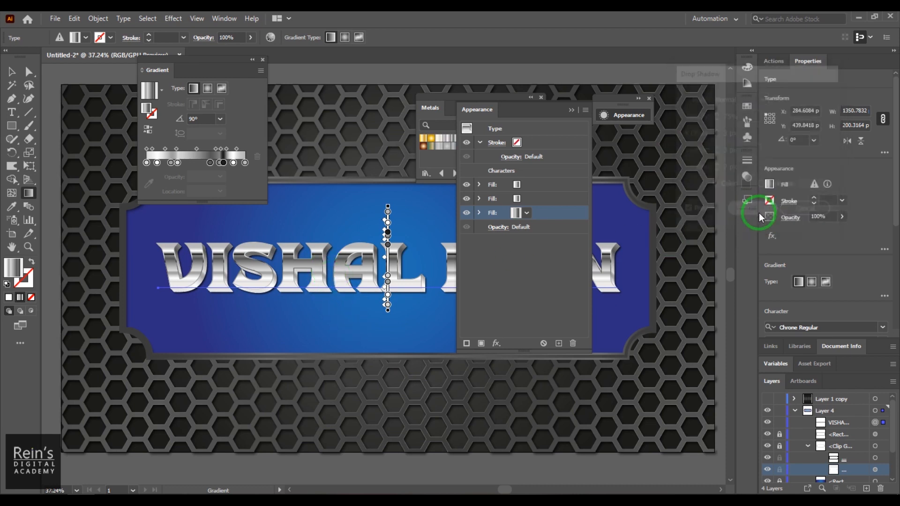
left_click(496, 343)
mouse_move(564, 168)
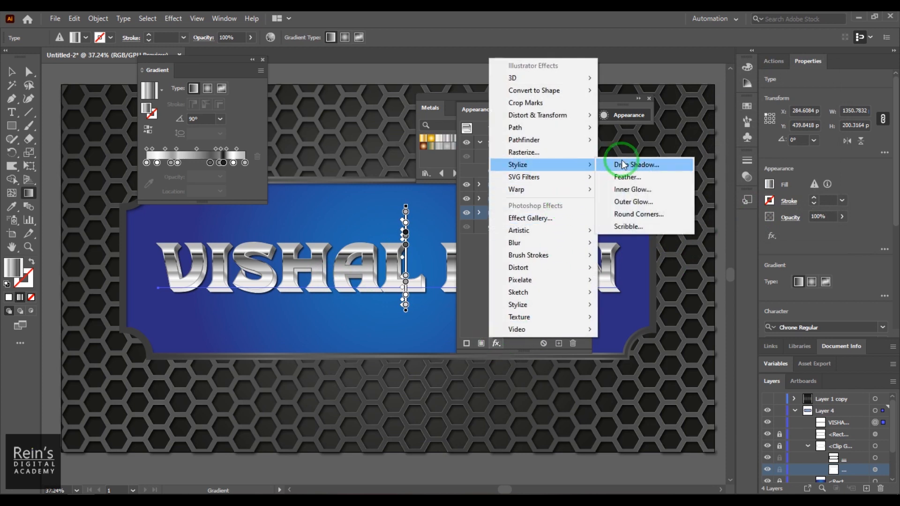
left_click(645, 164)
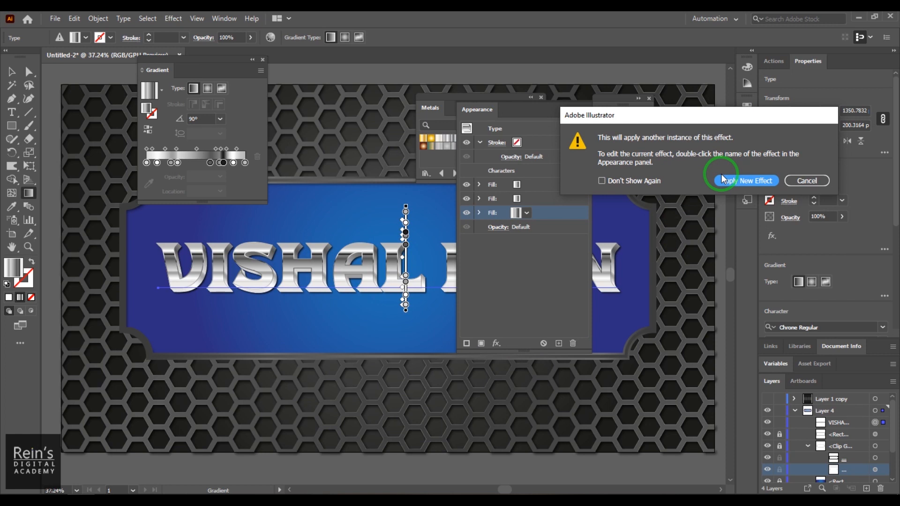
left_click(723, 183)
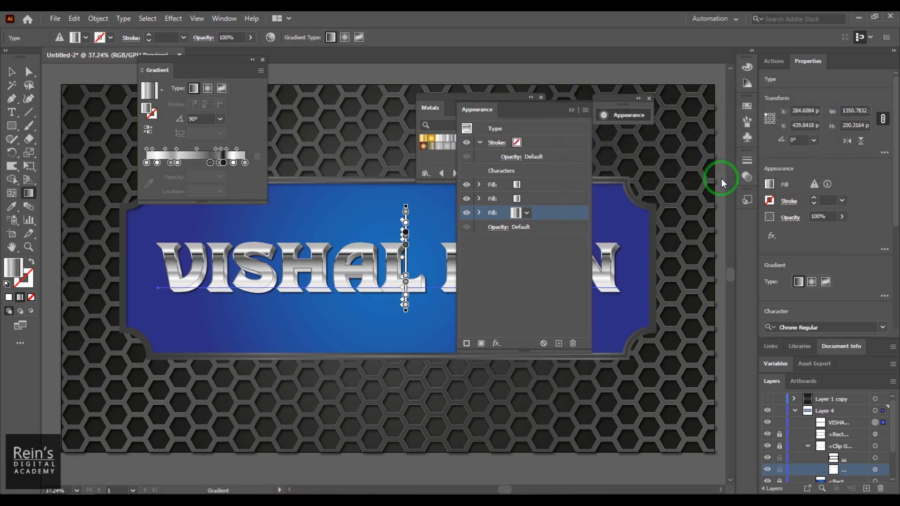
Try the second shadow at 6 px X/Y offsets and 60% opacity
left_click(724, 169)
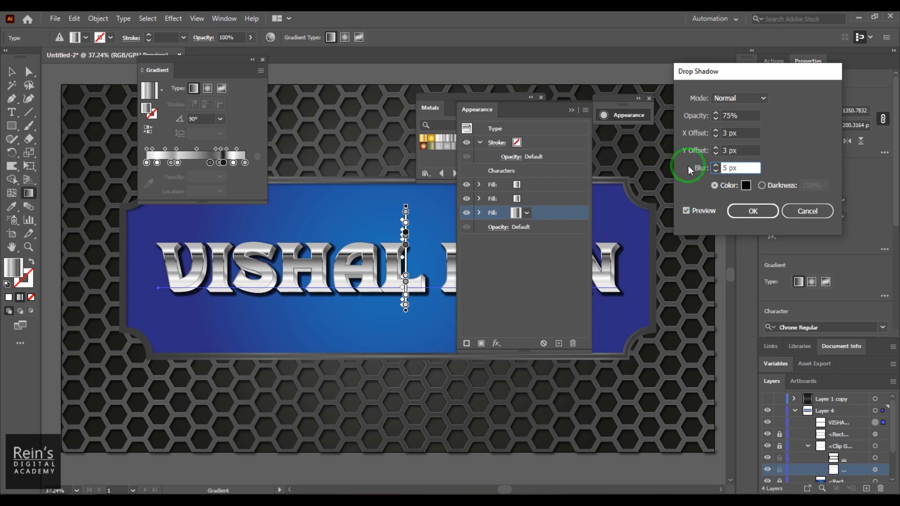
double_click(724, 134)
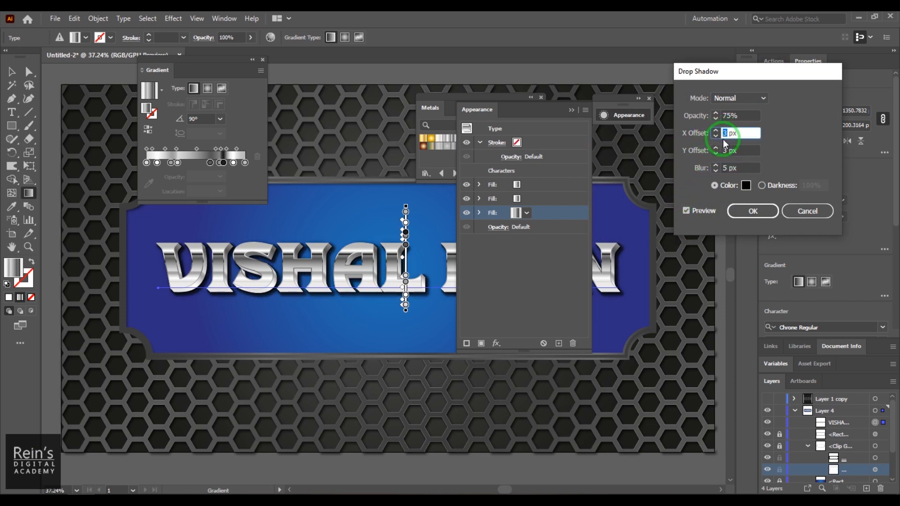
type("6")
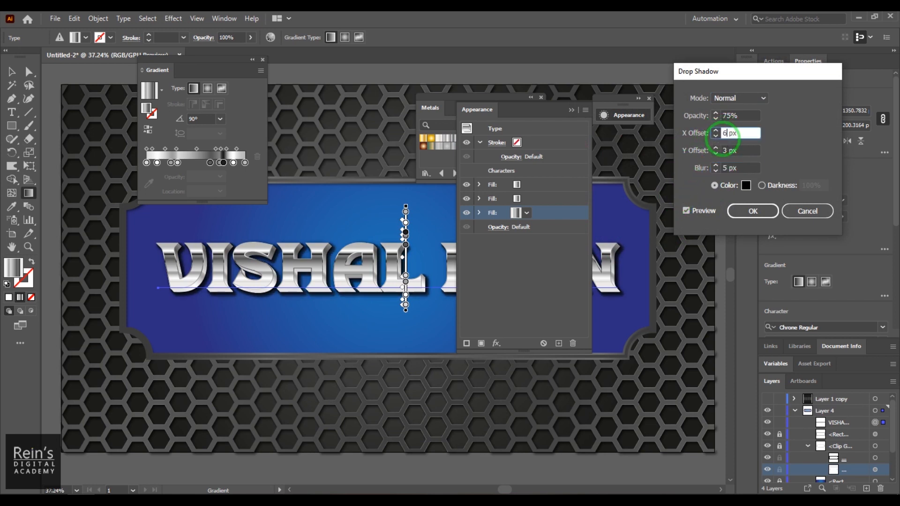
double_click(725, 150)
type("6")
double_click(747, 117)
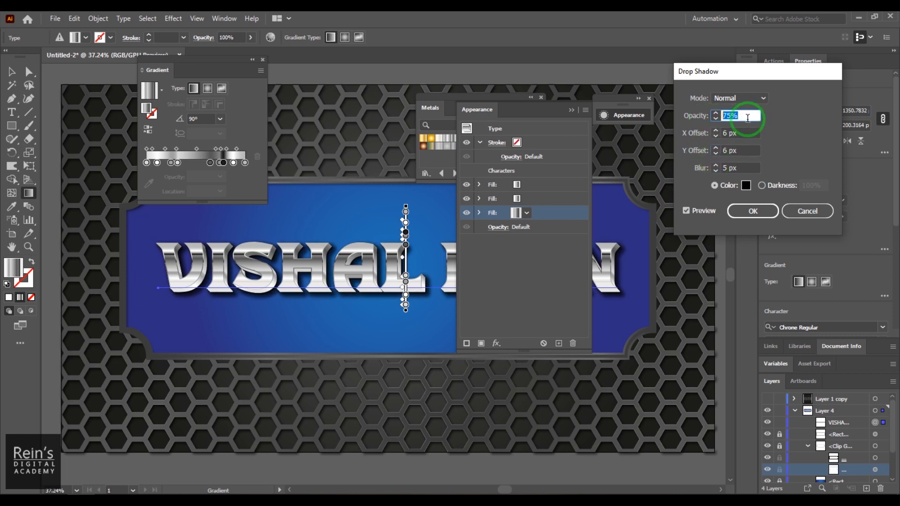
type("60")
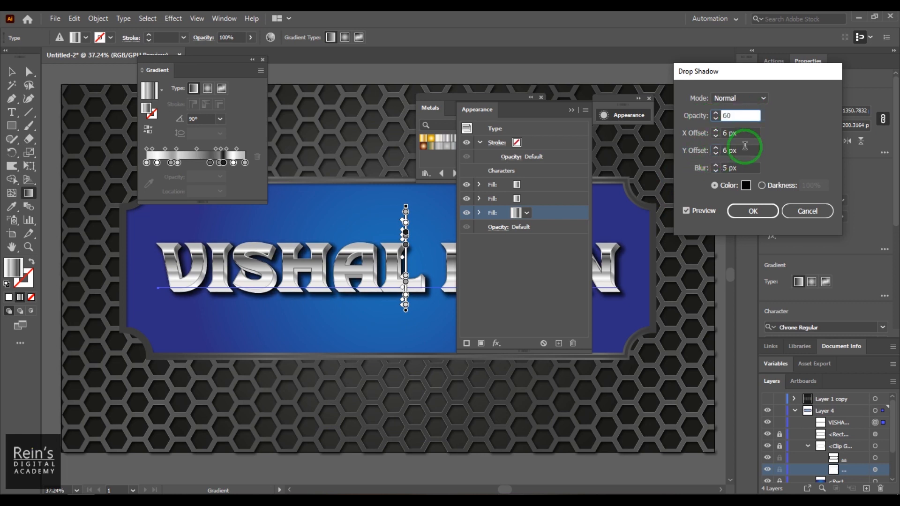
left_click(706, 212)
left_click(705, 212)
left_click(705, 212)
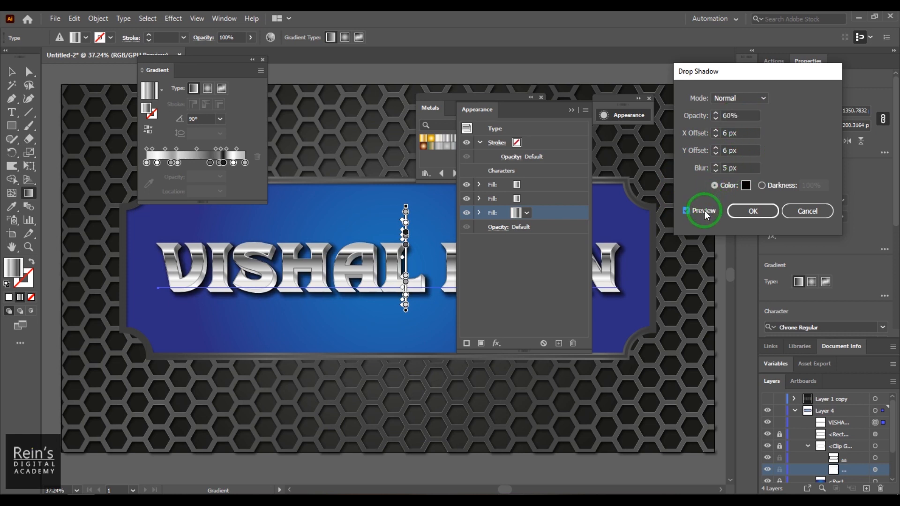
Settle the second shadow at 25% opacity with 5 px X/Y offsets and 5 px blur
left_click(696, 116)
type("25")
double_click(723, 133)
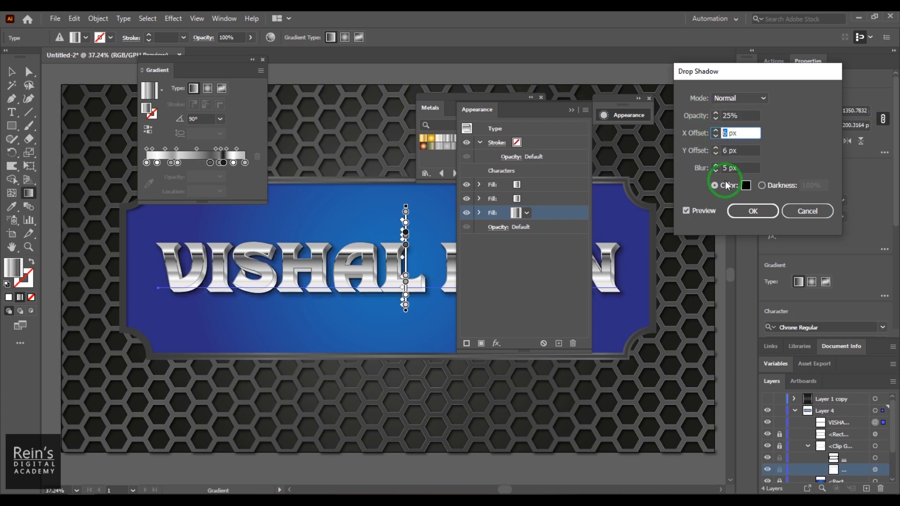
type("5")
double_click(726, 151)
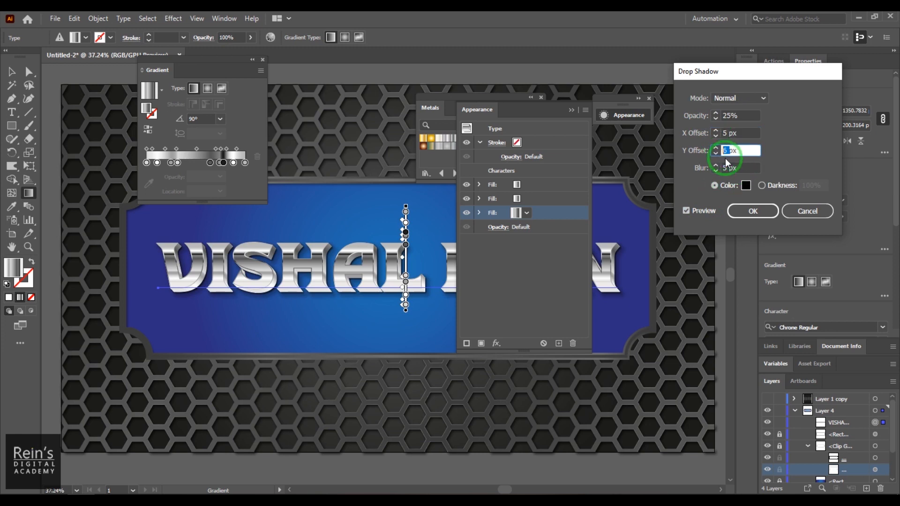
type("5")
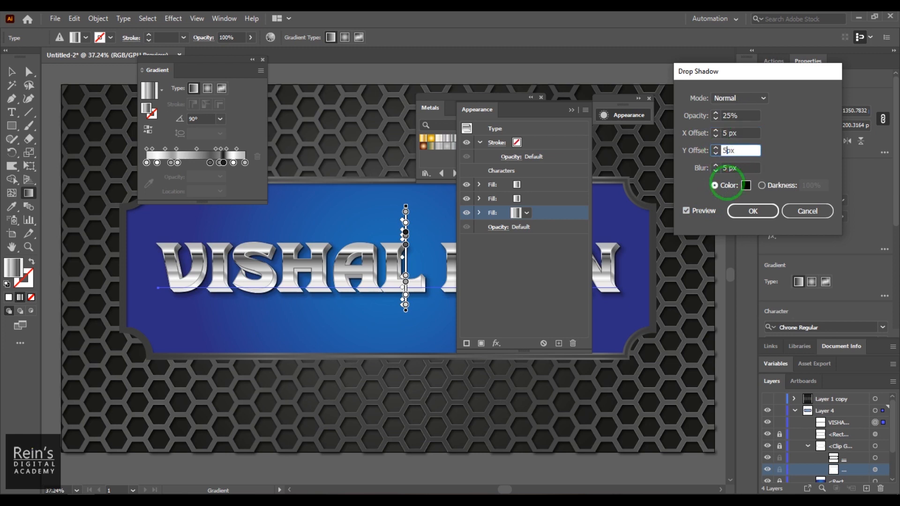
left_click(730, 168)
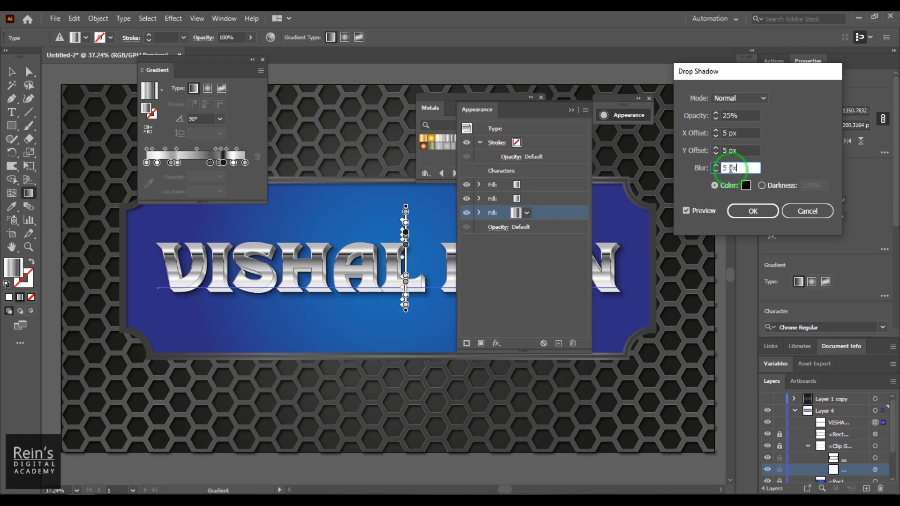
left_click(748, 211)
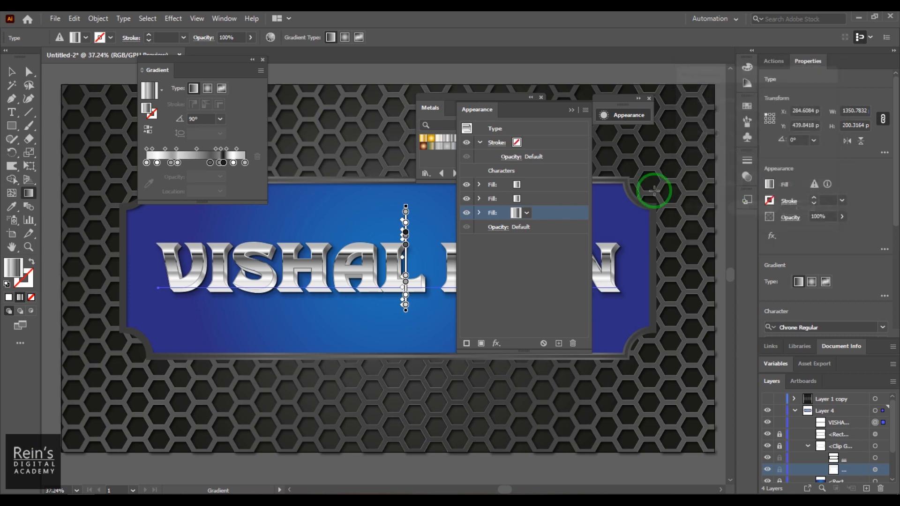
Close the Appearance and Gradient panels, deselect, and lock the clipped background group
left_click(571, 110)
left_click(263, 60)
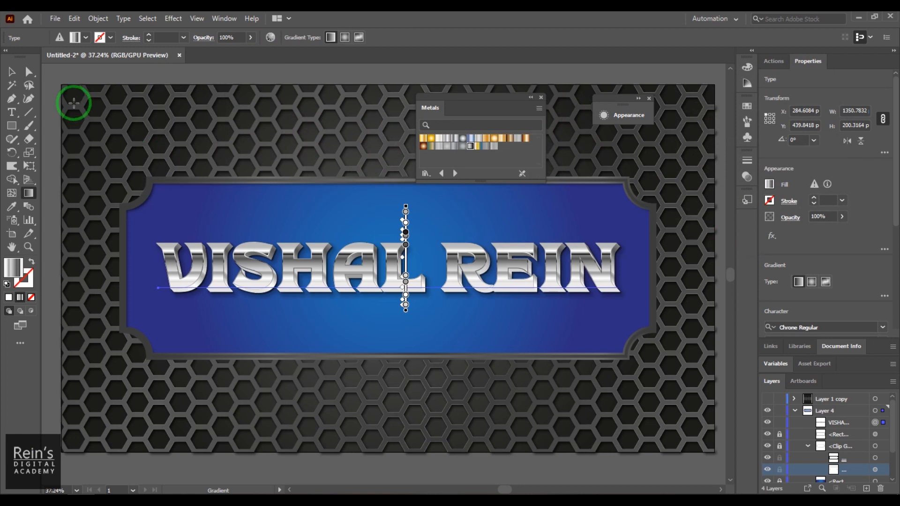
left_click(12, 71)
left_click(558, 382)
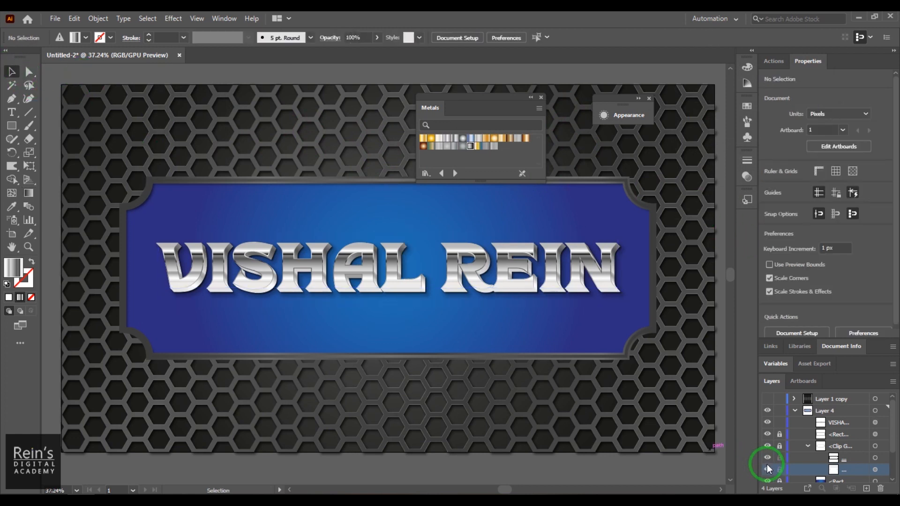
left_click(780, 446)
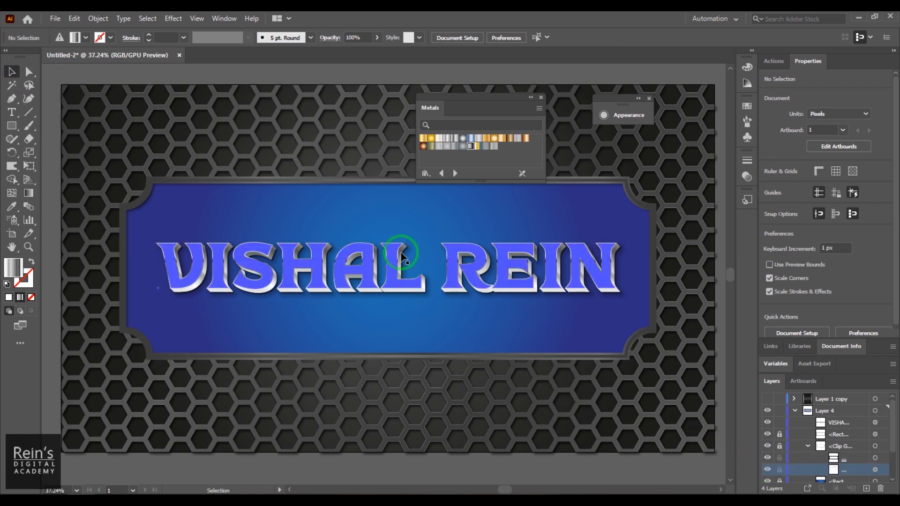
Reselect the title and review its top and third fills in the Appearance panel
left_click(397, 264)
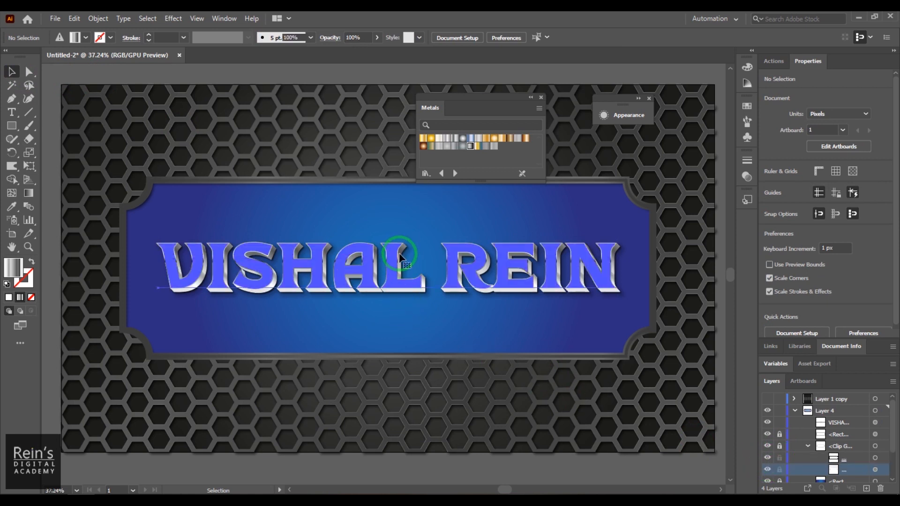
left_click(620, 114)
left_click(466, 213)
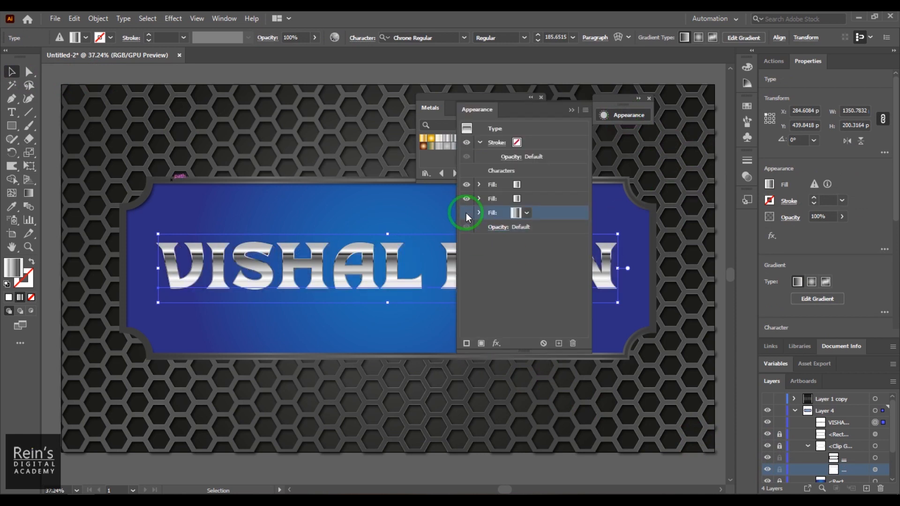
left_click(466, 214)
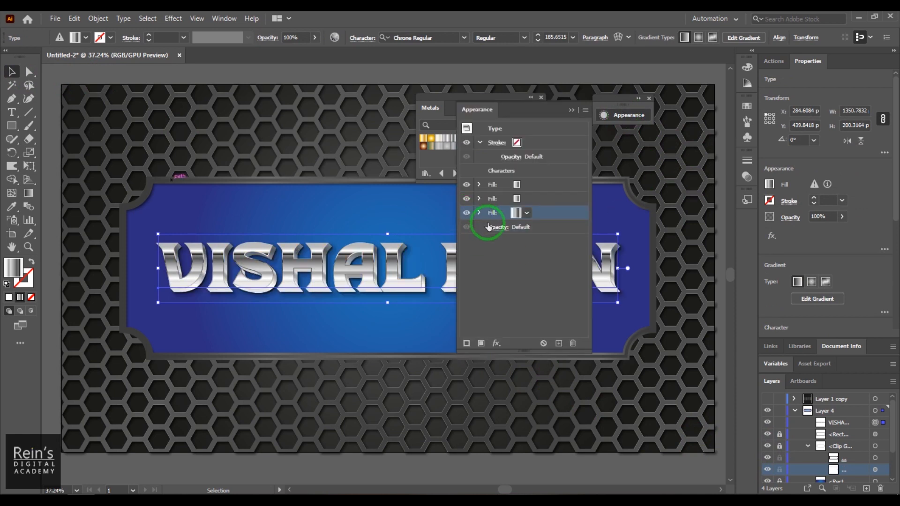
left_click(516, 213)
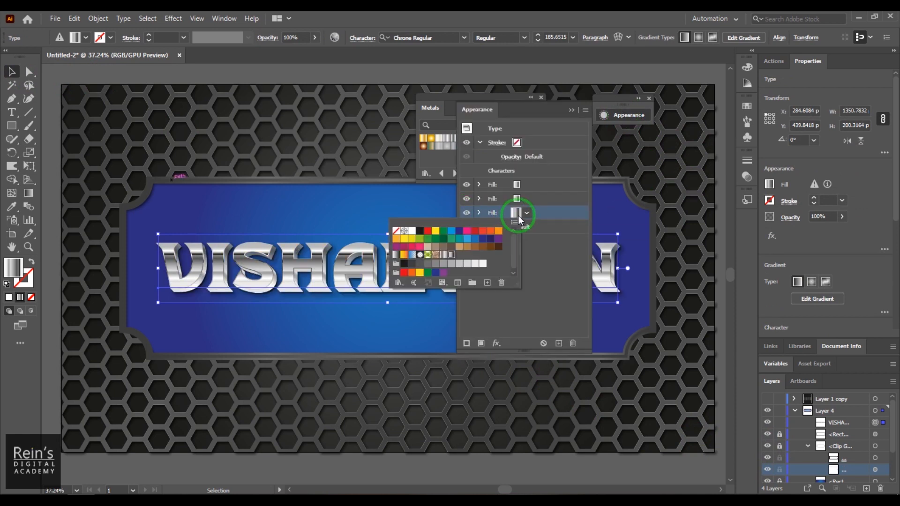
left_click(556, 276)
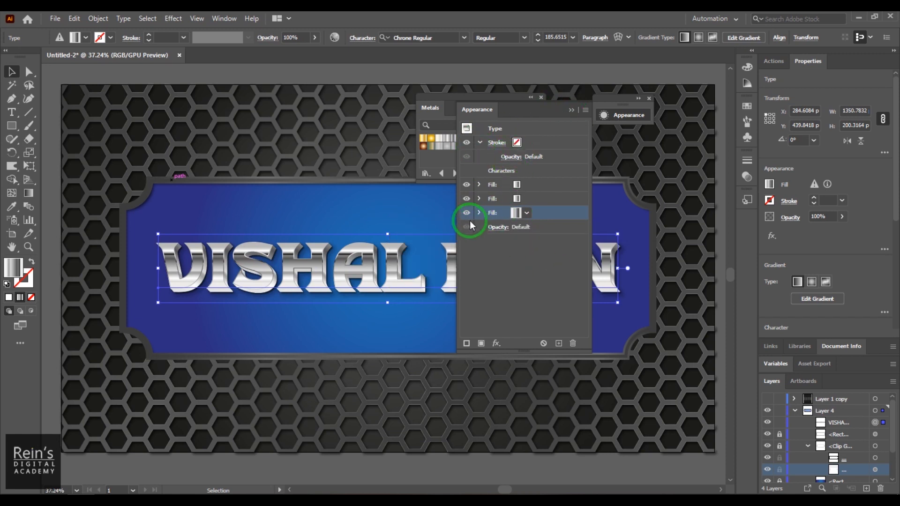
left_click(224, 18)
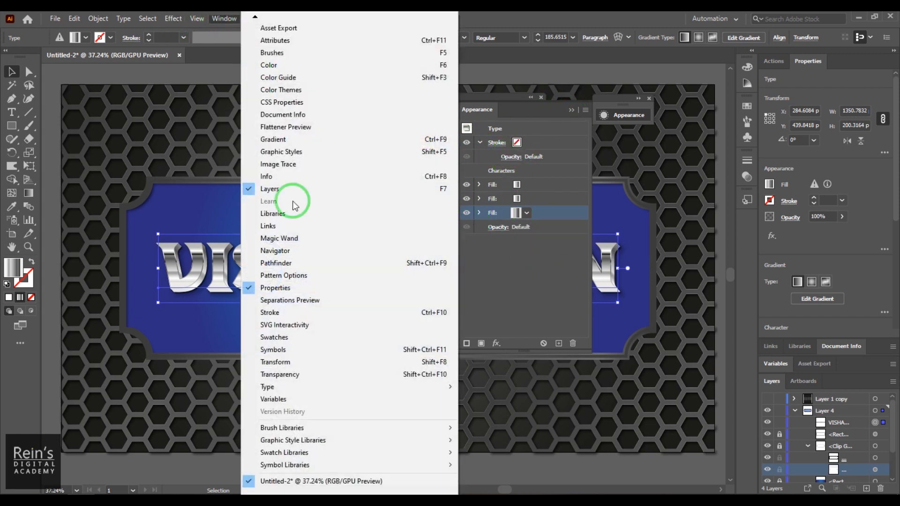
Strip the third fill's gradient down to two stops at the slider's ends
left_click(311, 139)
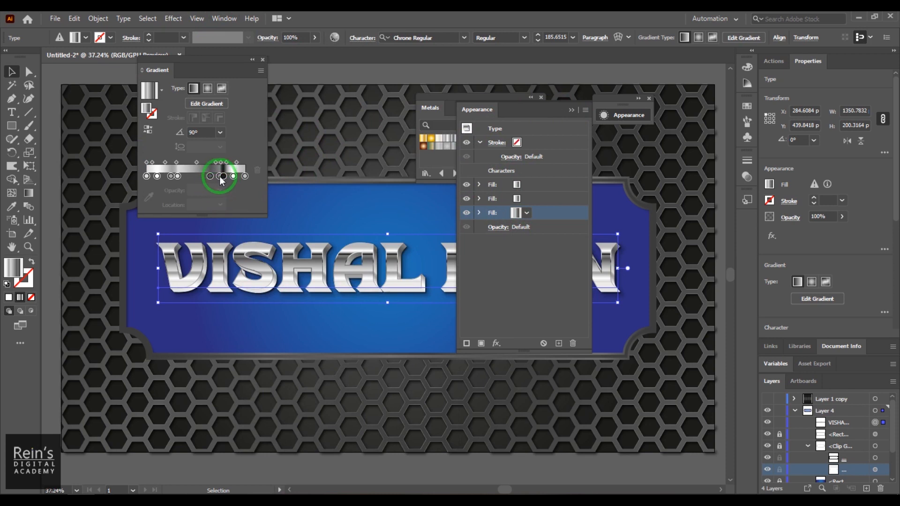
left_click_drag(219, 177, 237, 201)
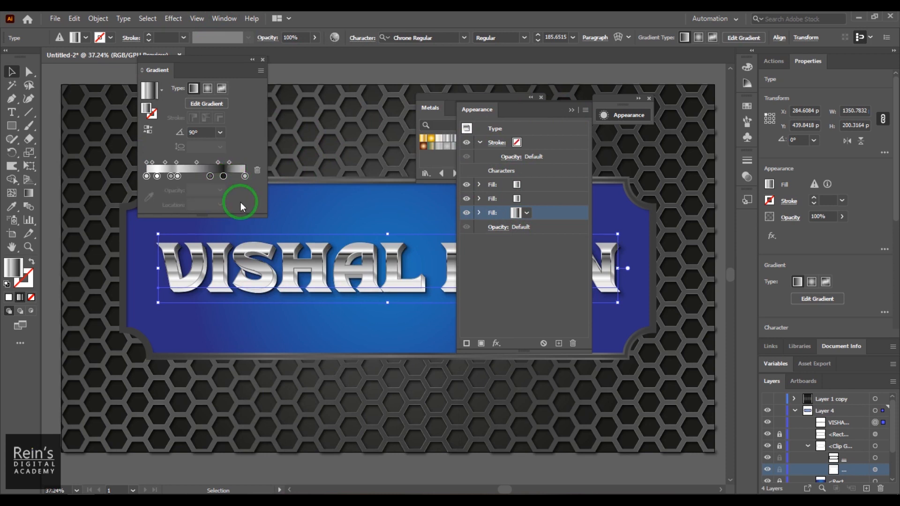
left_click_drag(178, 176, 182, 210)
left_click_drag(157, 177, 156, 207)
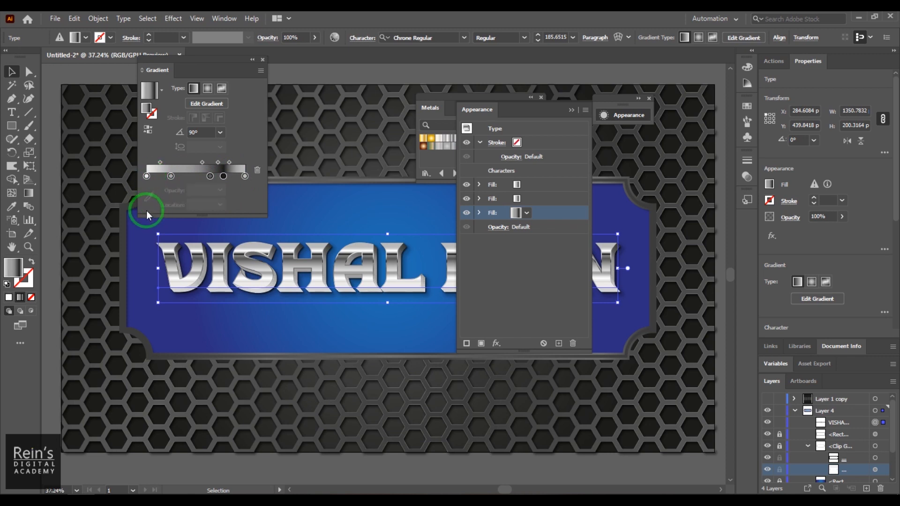
left_click_drag(147, 177, 151, 221)
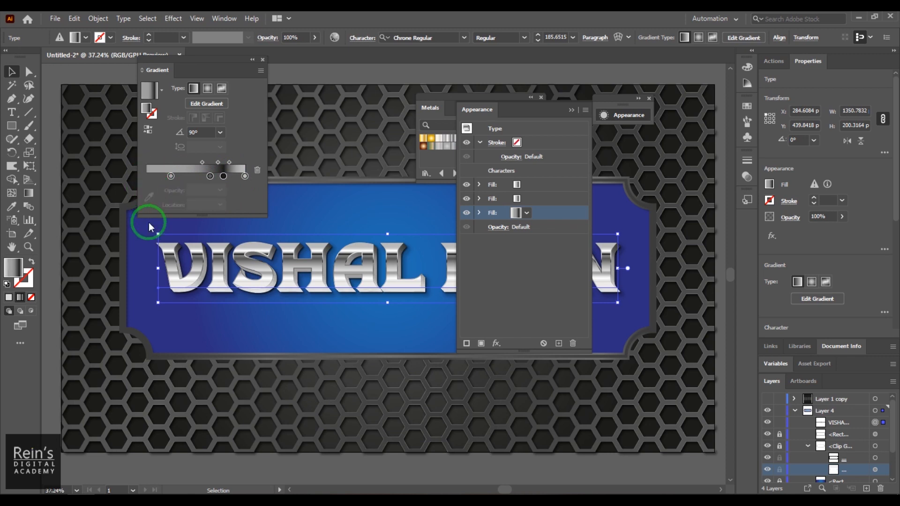
left_click(171, 177)
left_click_drag(170, 176, 146, 176)
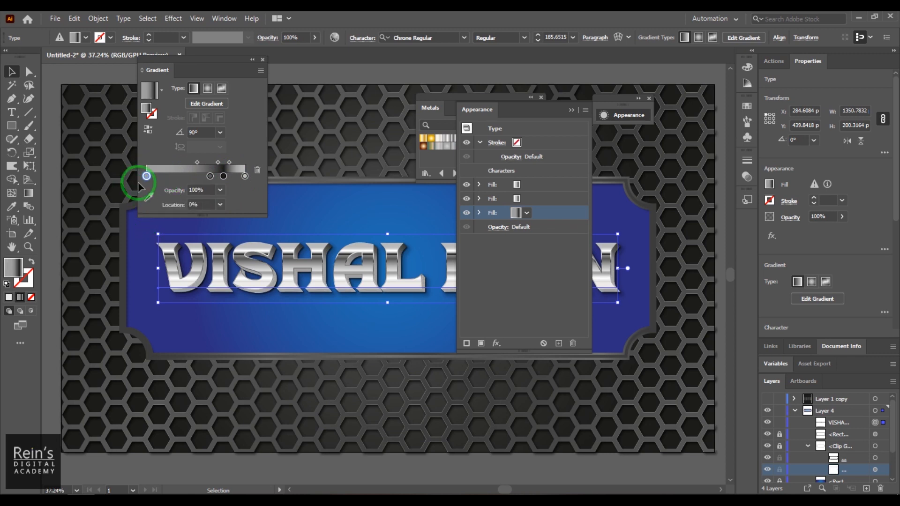
left_click_drag(209, 176, 177, 177)
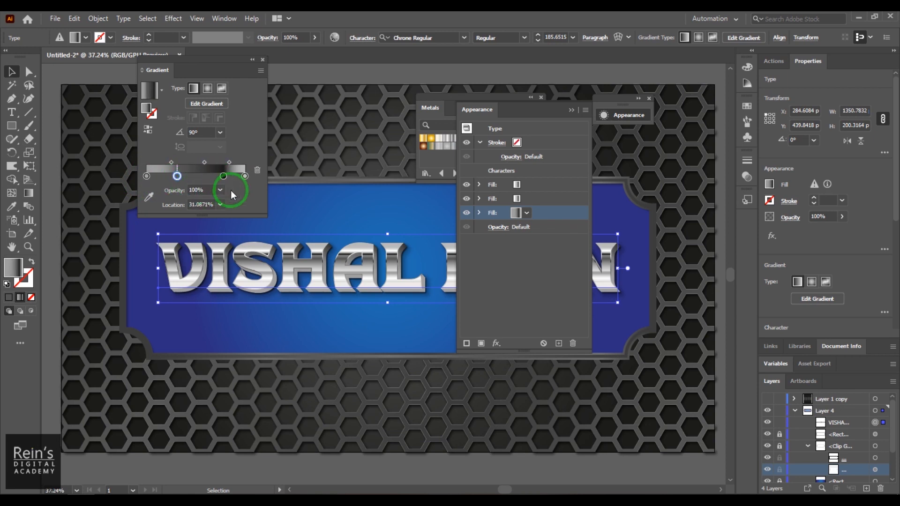
left_click(245, 176)
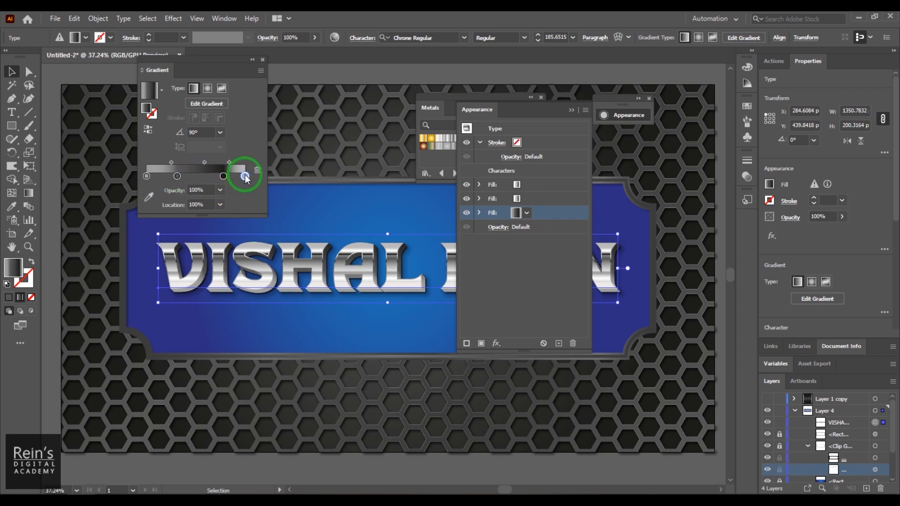
left_click_drag(244, 176, 247, 209)
left_click(177, 176)
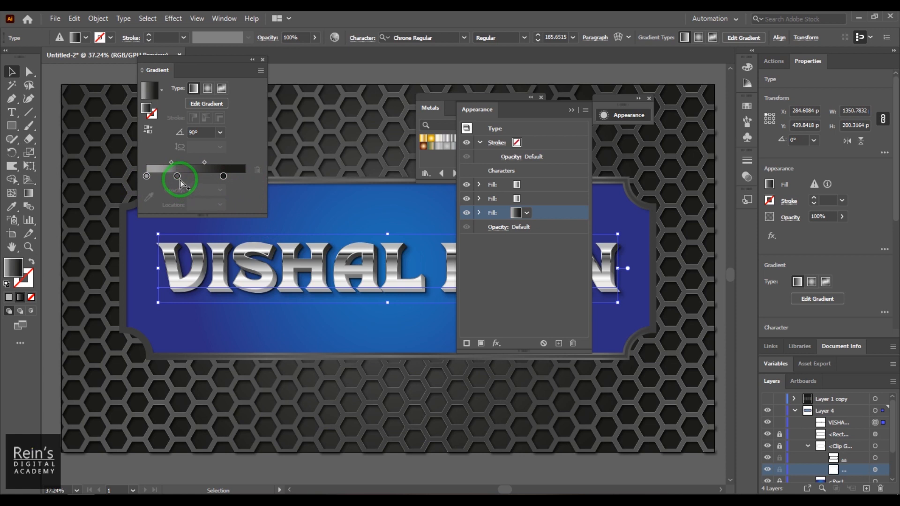
left_click(223, 176)
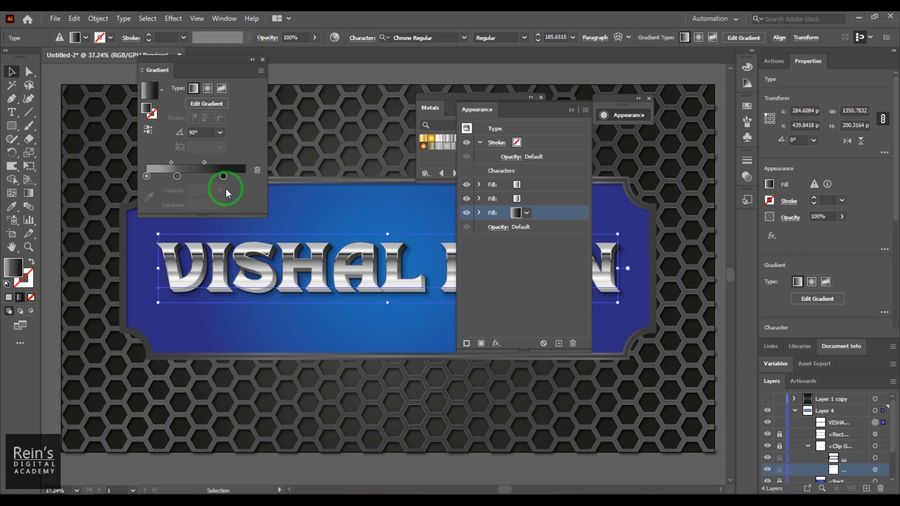
left_click_drag(222, 175, 242, 223)
left_click_drag(177, 177, 271, 177)
Colour the gradient's left stop dark and its right stop grey
left_click(146, 177)
left_click(145, 177)
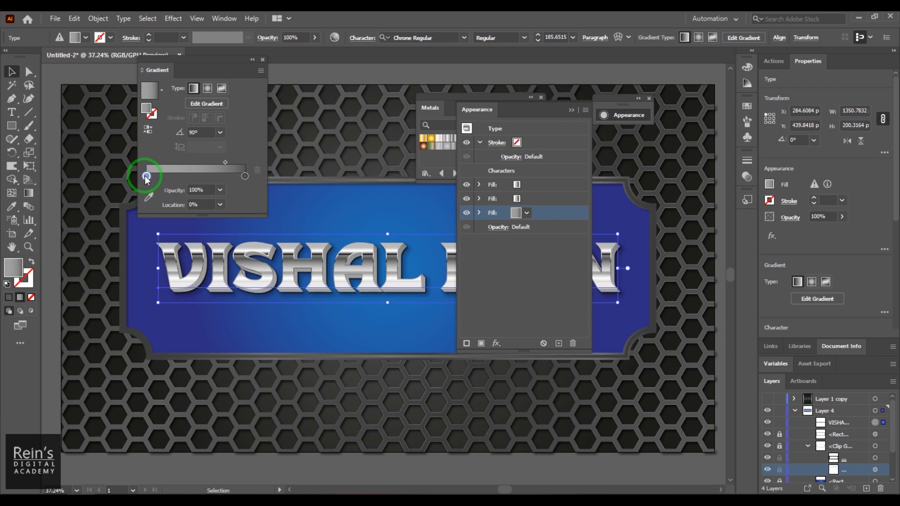
double_click(146, 176)
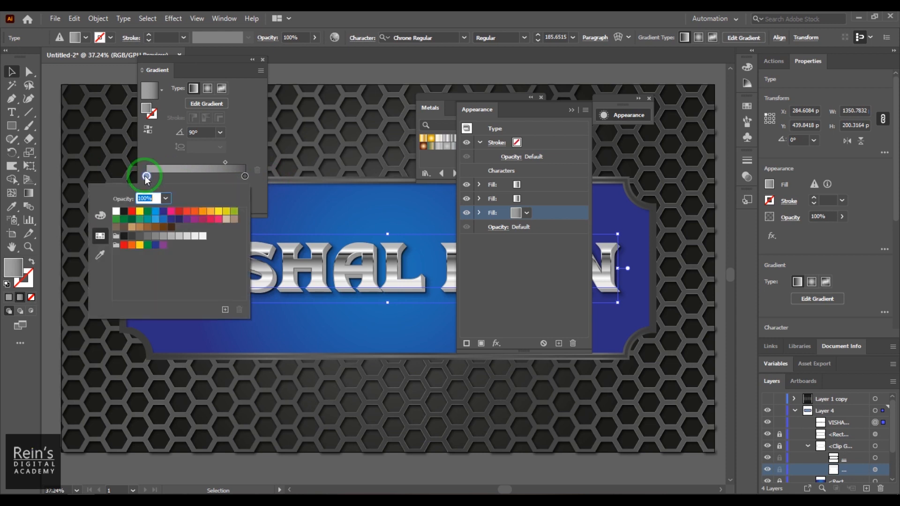
left_click(132, 237)
left_click(250, 135)
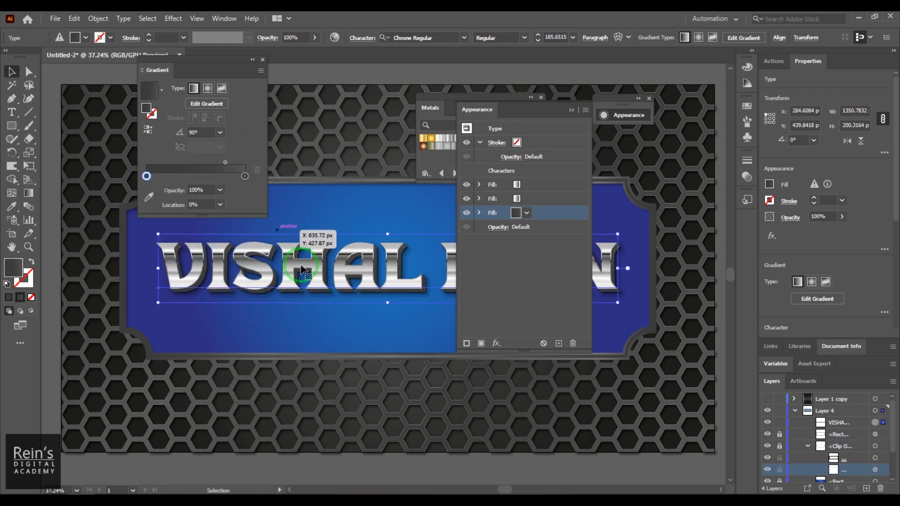
left_click(244, 177)
double_click(244, 176)
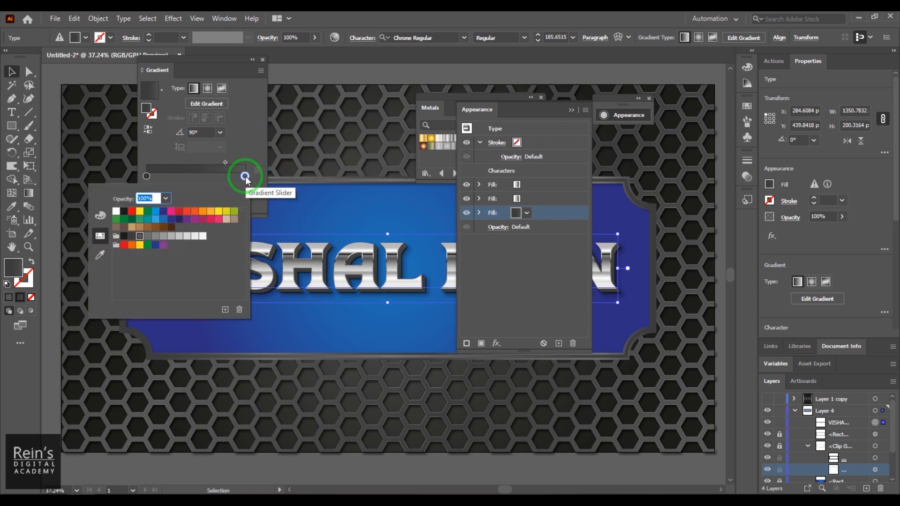
left_click(150, 240)
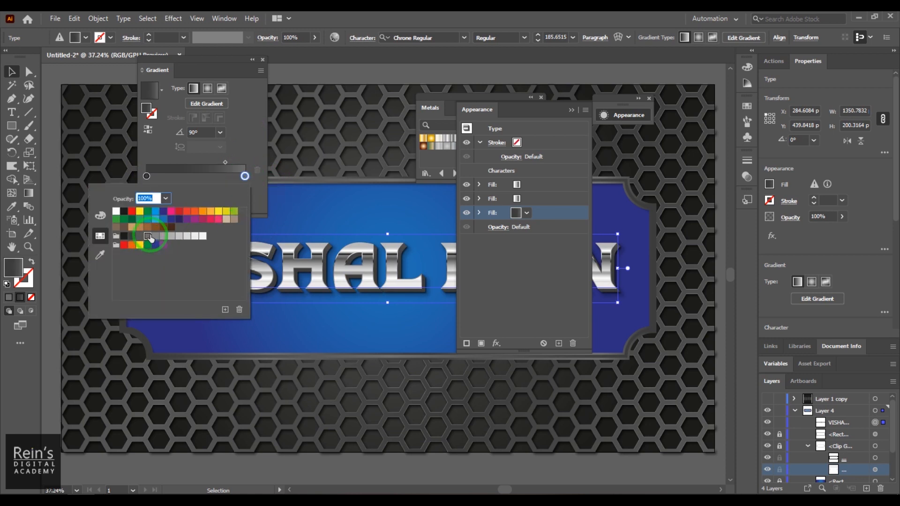
left_click(246, 145)
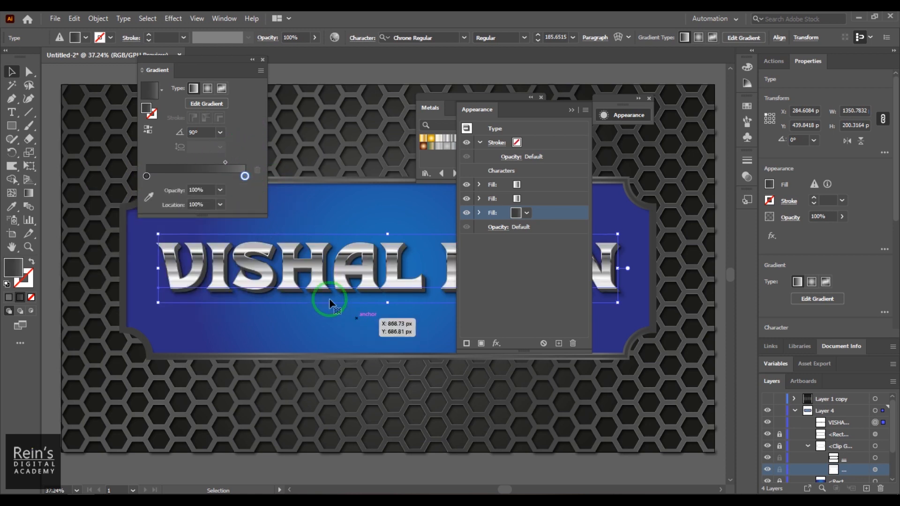
Fit the dark-to-grey gradient vertically to the height of the letters
left_click(206, 103)
left_click(404, 208)
left_click_drag(406, 208, 388, 242)
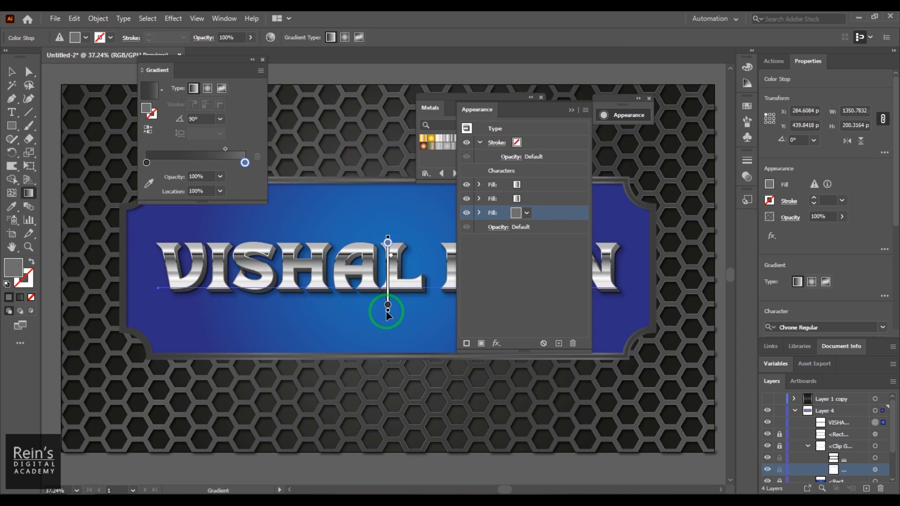
mouse_move(388, 305)
left_mouse_down()
mouse_move(388, 291)
mouse_move(388, 300)
left_mouse_up()
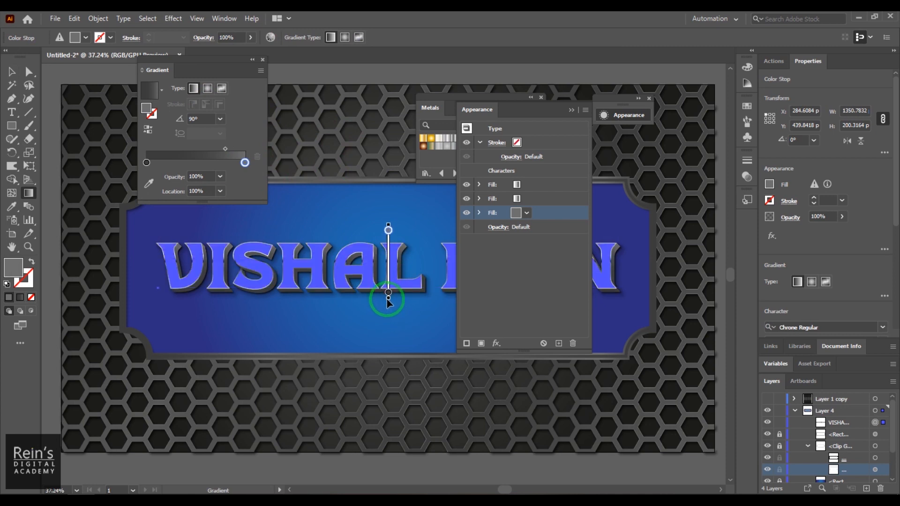
left_click_drag(388, 224, 388, 247)
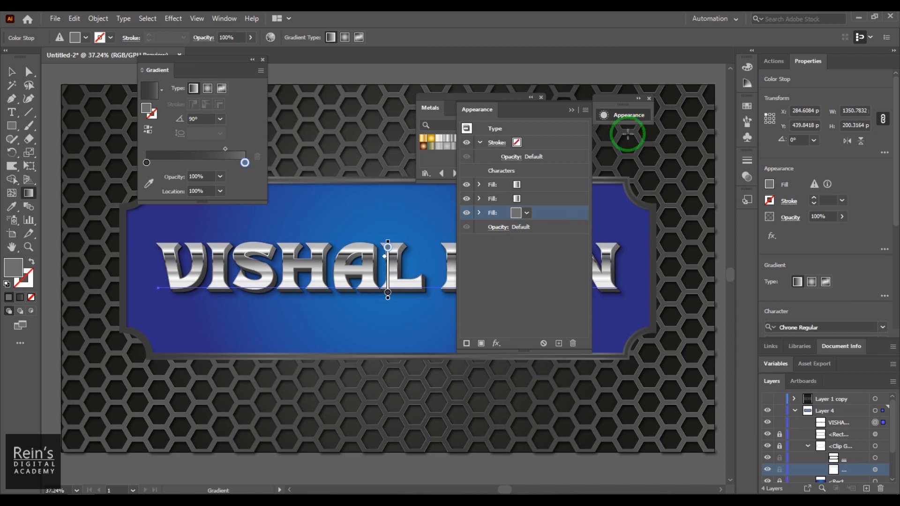
left_click(571, 110)
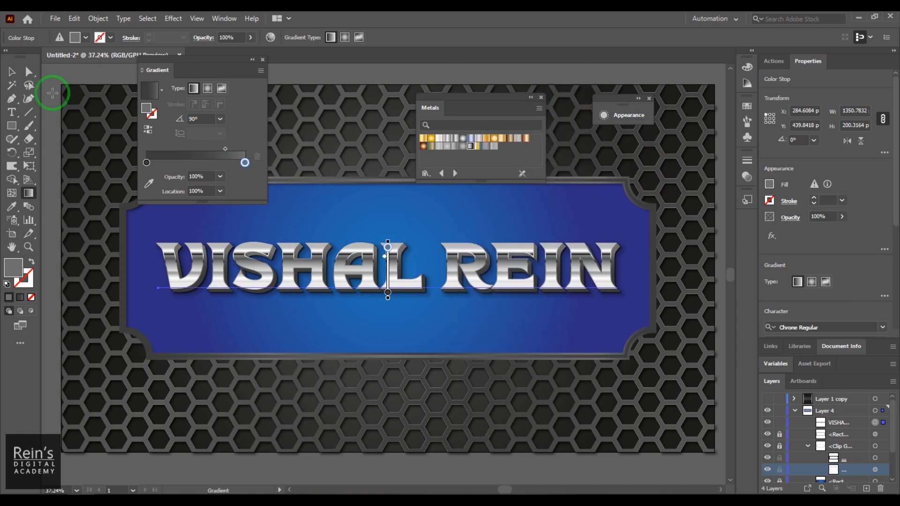
left_click(11, 71)
left_click(463, 77)
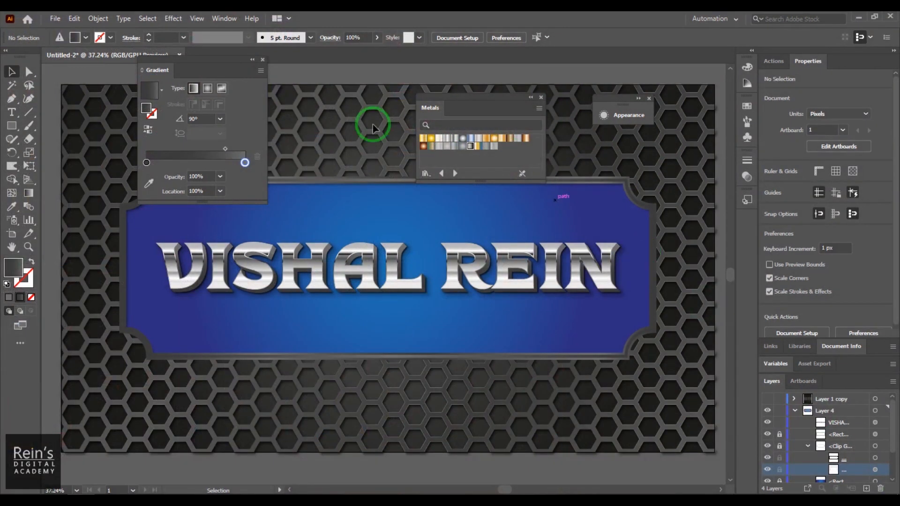
left_click(263, 60)
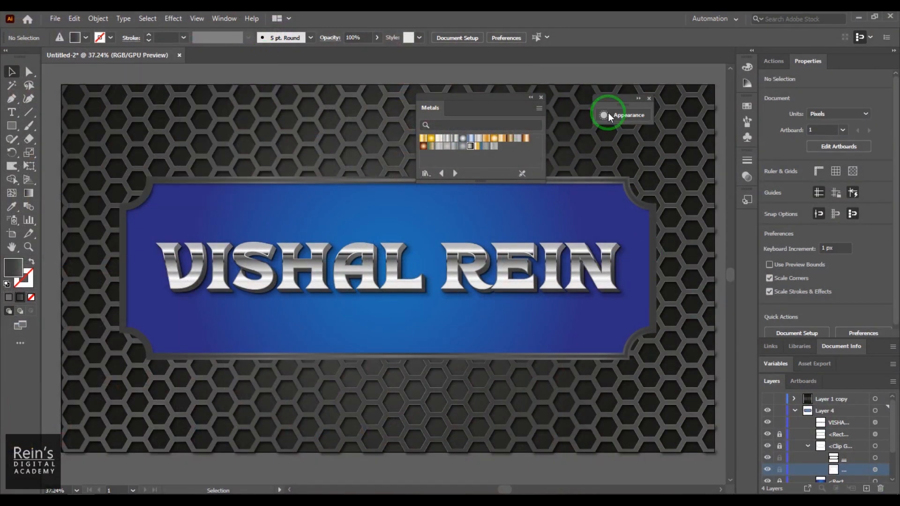
left_click(541, 98)
left_click(650, 98)
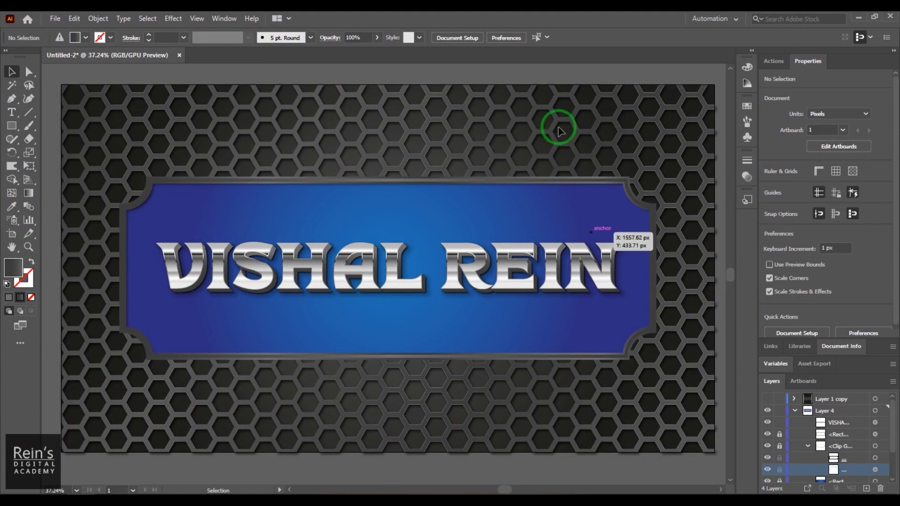